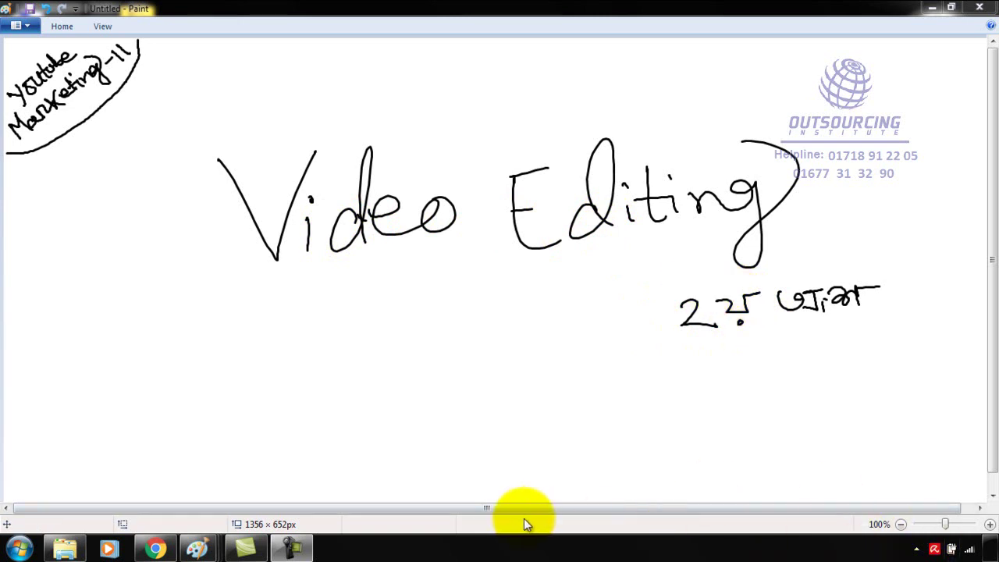
- Switch to Camtasia Studio and scrub through the second half of the Eid Natok clip on the timeline
left_click(244, 550)
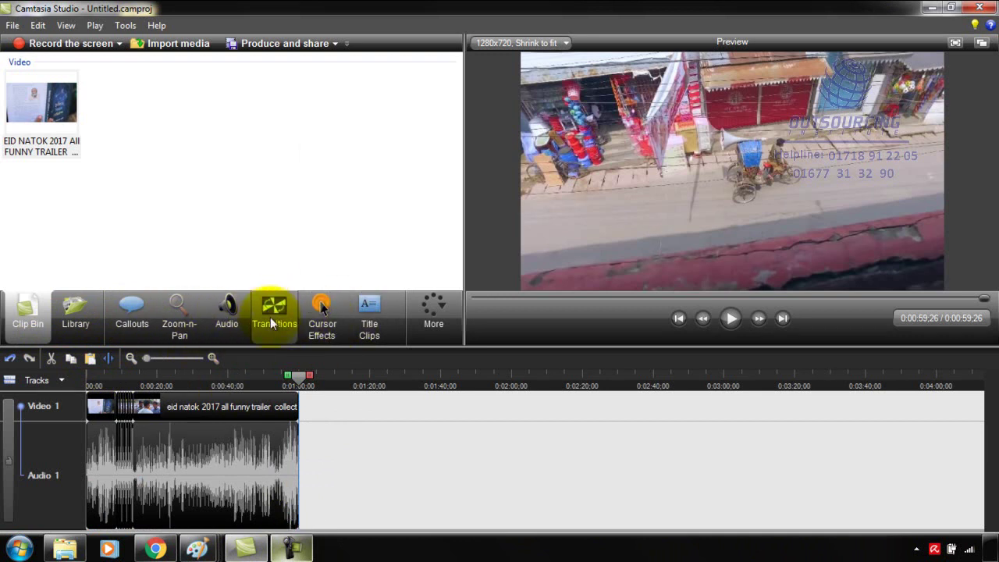
left_click(225, 381)
left_click(272, 380)
left_click(244, 380)
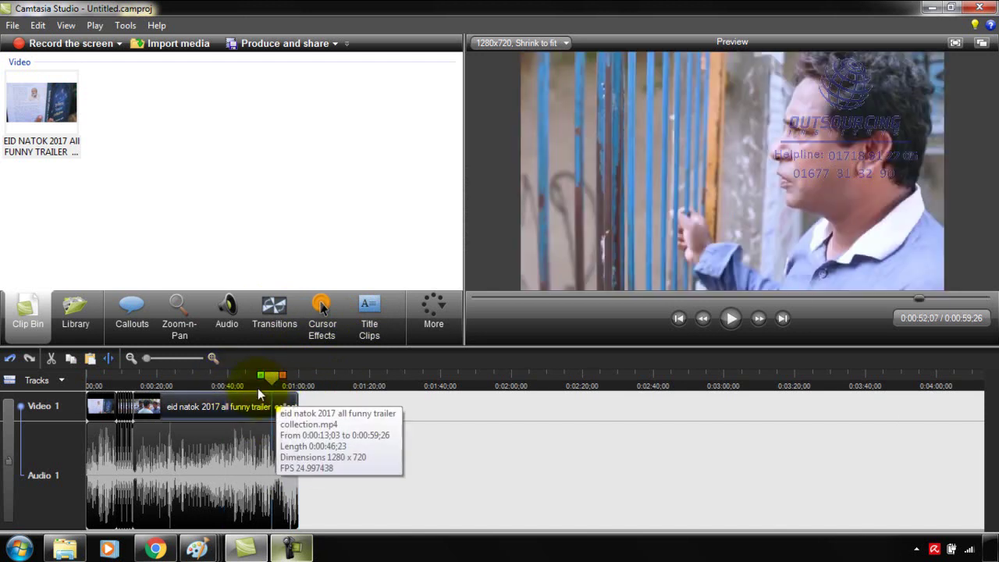
left_click(284, 381)
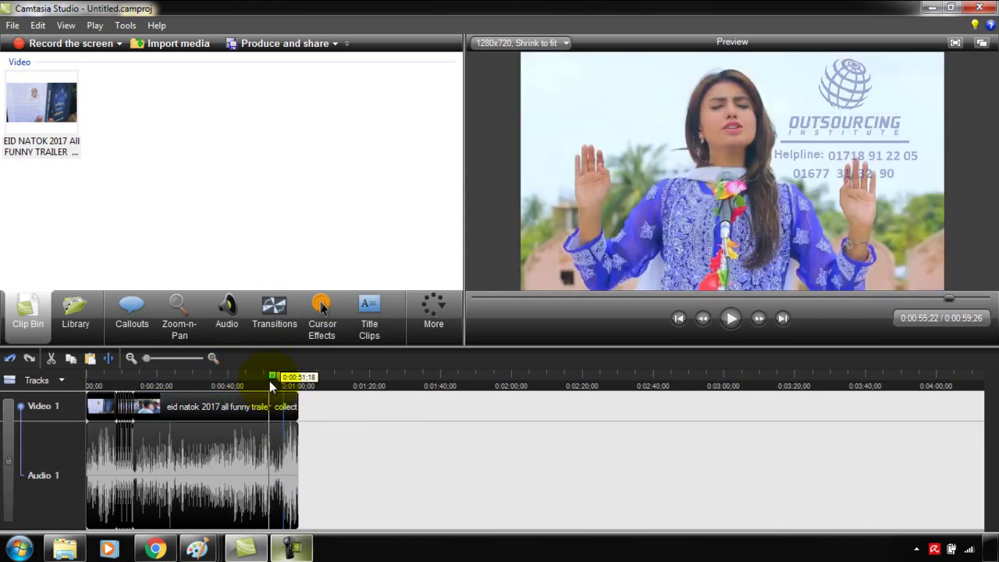
left_click(302, 380)
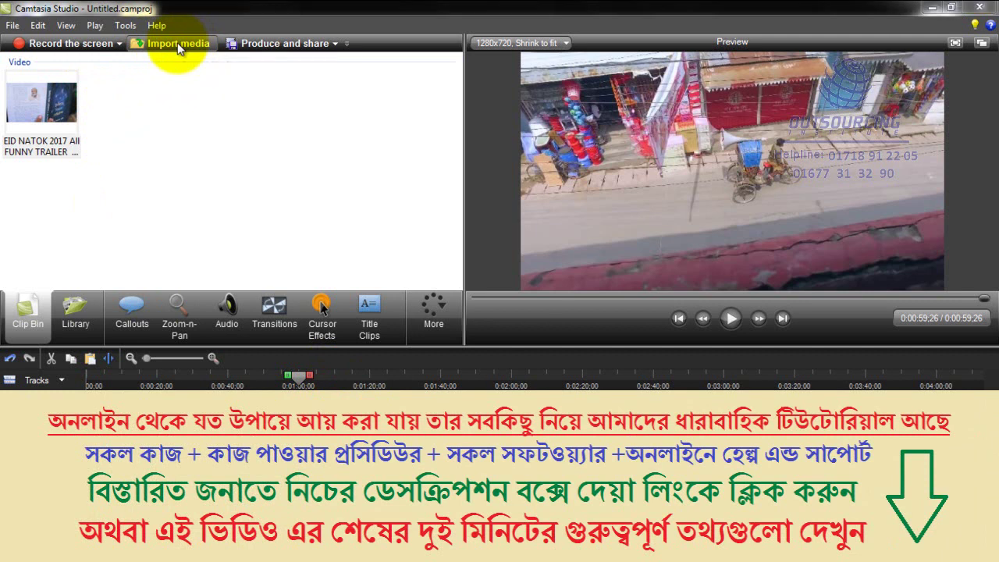
- Import the Bolte Bolte Cholte Cholte, How to Fold a Shirt and Reshmi Churi videos from the Videos library into the Clip Bin
left_click(177, 42)
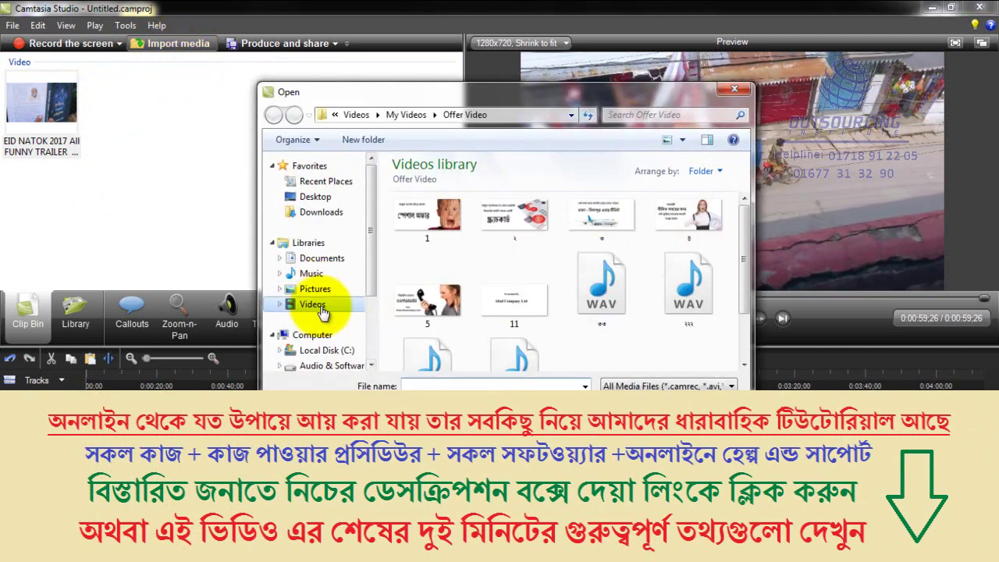
left_click(338, 305)
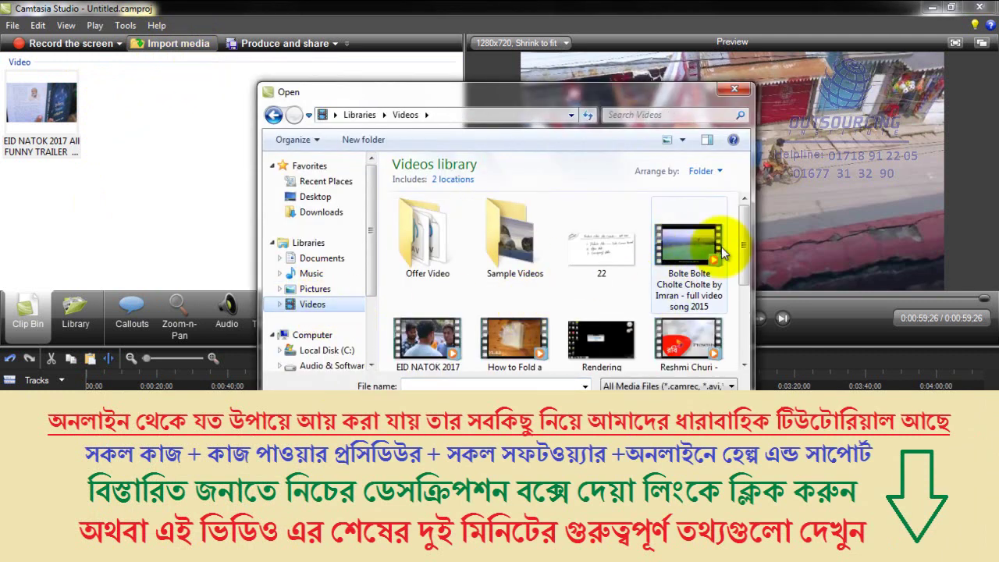
left_click(689, 248)
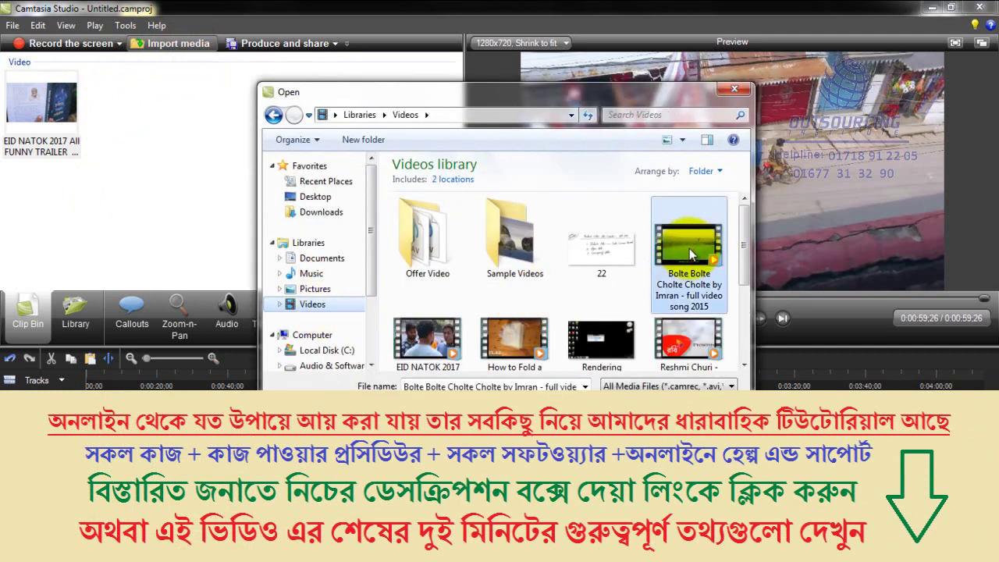
left_click(533, 351, "ctrl")
scroll(529, 343, "down", 1)
left_click(689, 306, "ctrl")
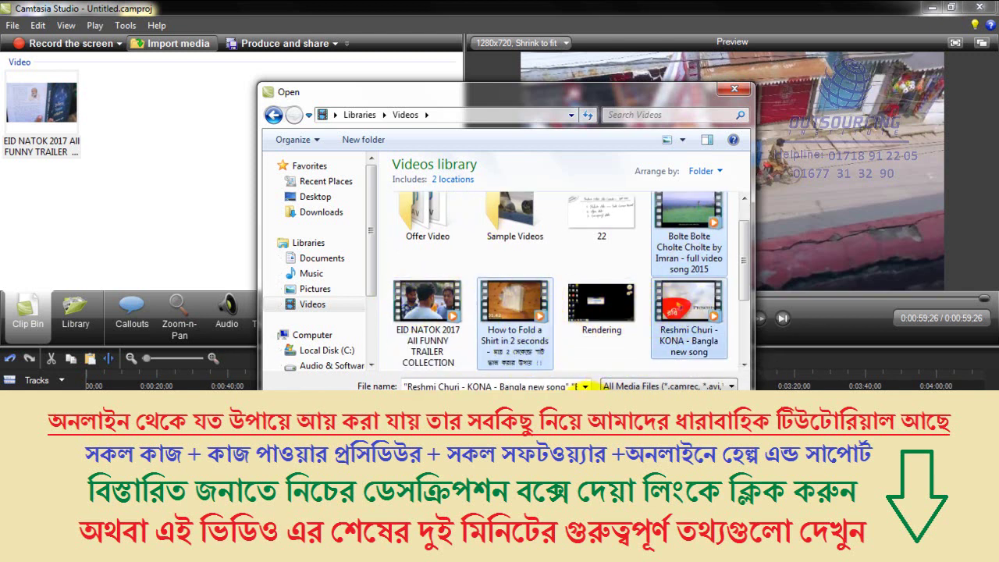
left_click(620, 406)
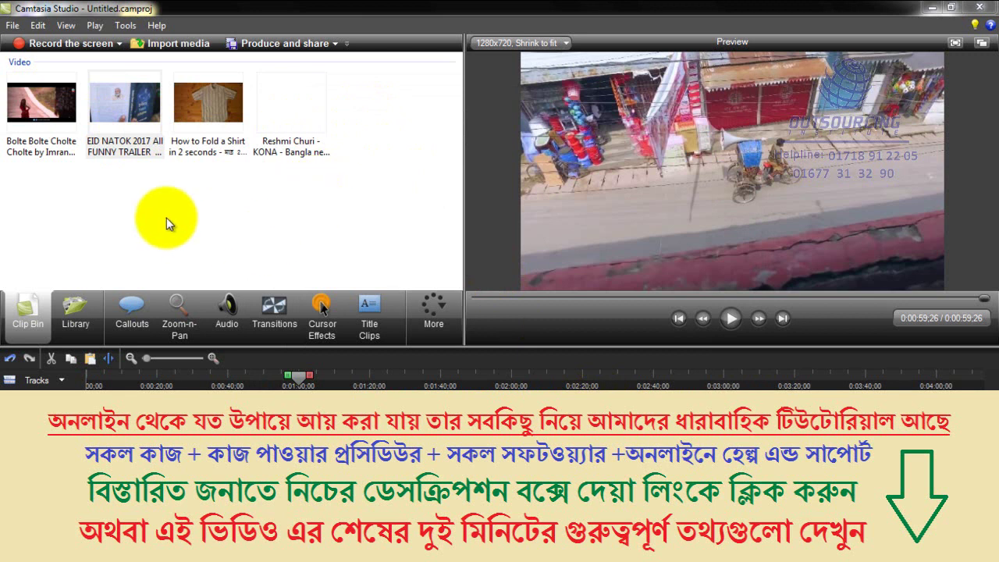
- Add the Reshmi Churi clip to the Video 1 track directly after the end of the Eid Natok clip
left_click(278, 99)
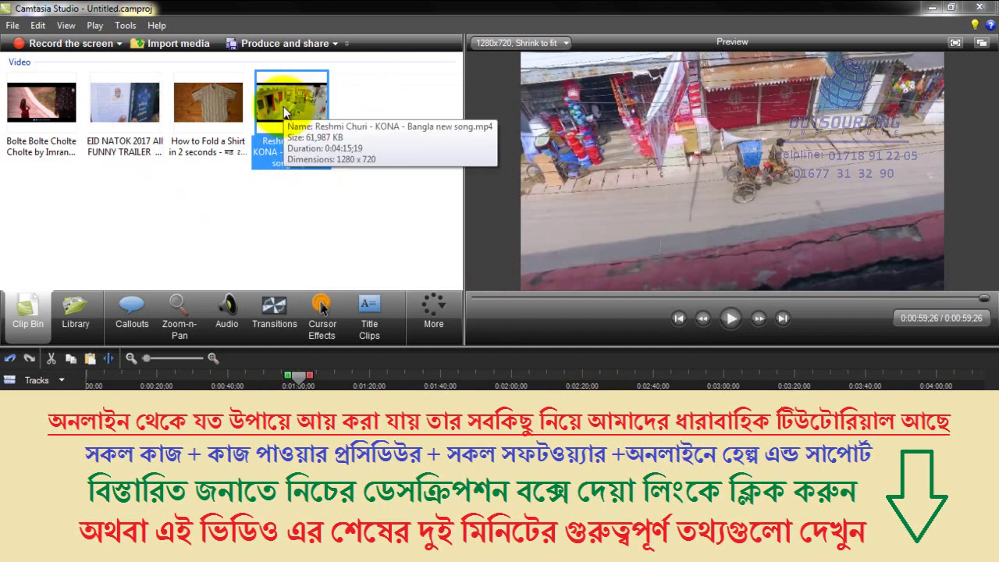
right_click(284, 99)
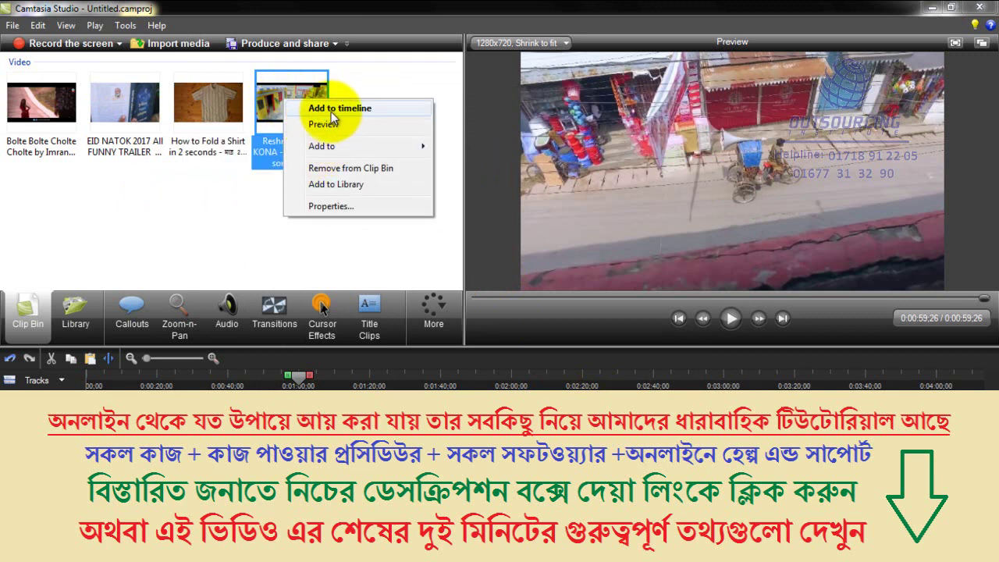
left_click(217, 377)
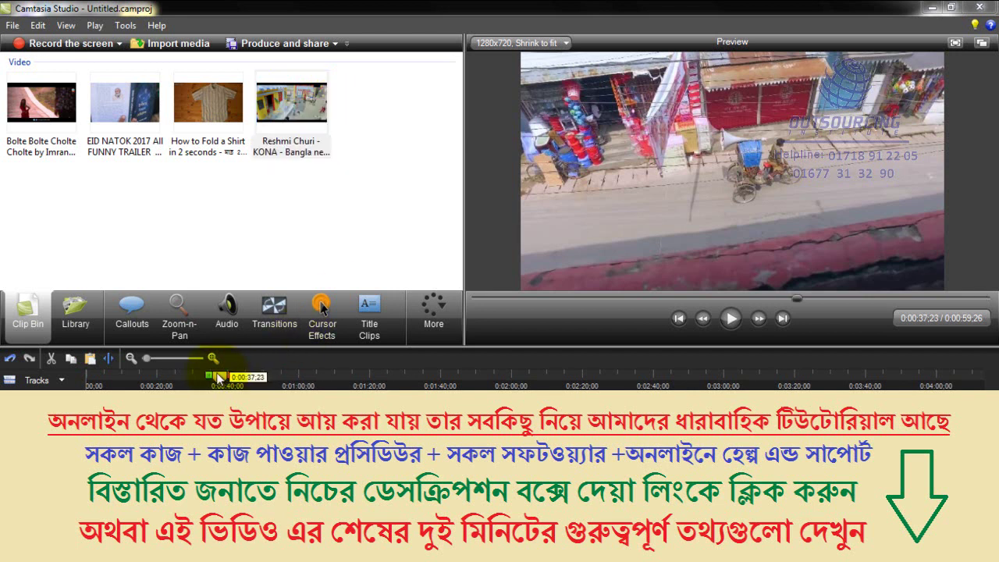
left_click_drag(219, 378, 347, 377)
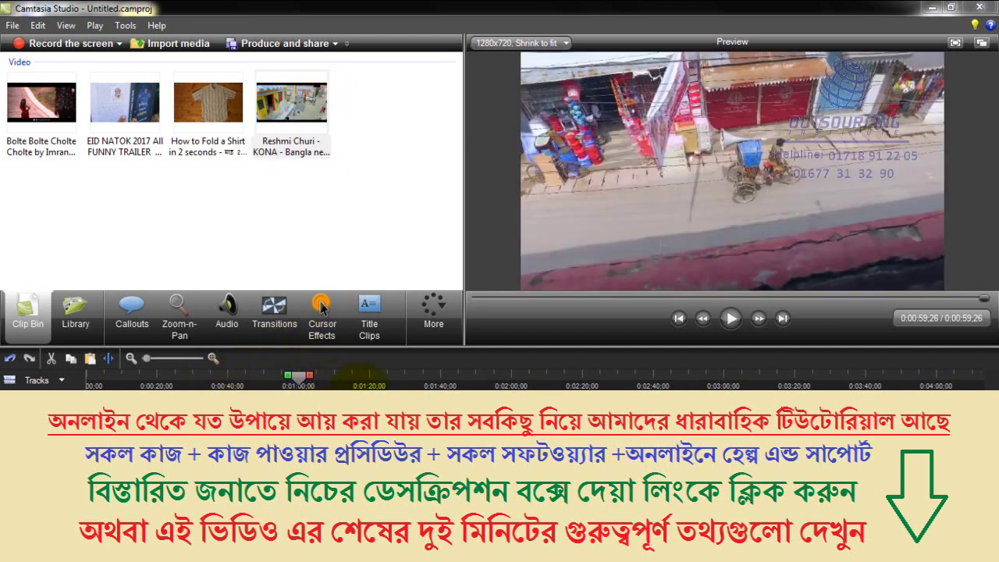
left_click_drag(285, 100, 344, 415)
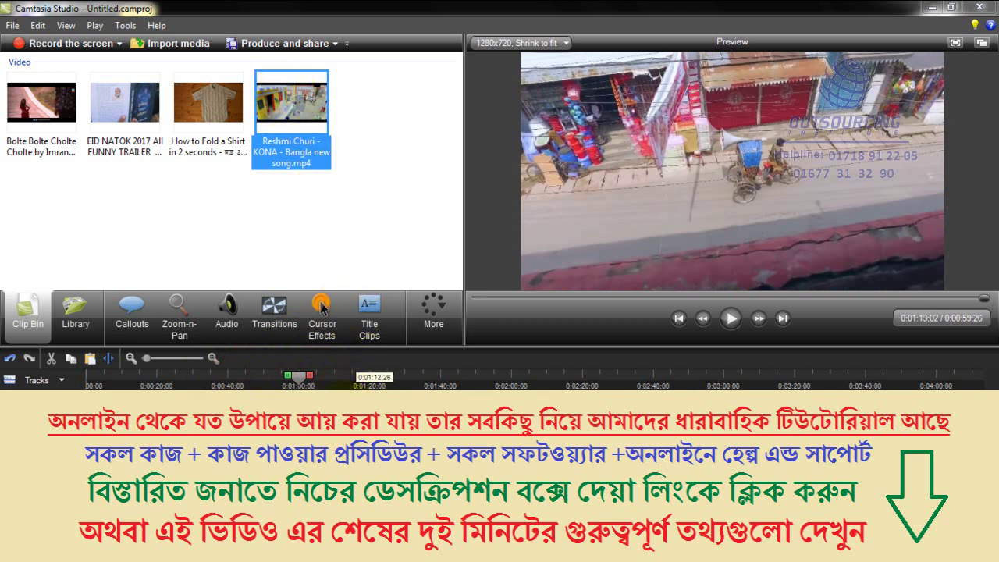
left_click_drag(361, 382, 344, 386)
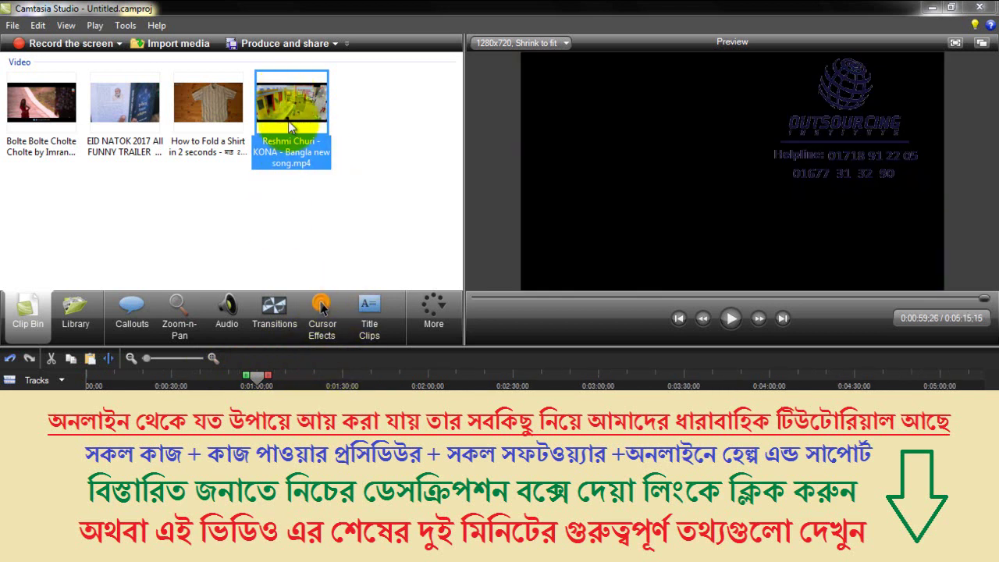
right_click(290, 111)
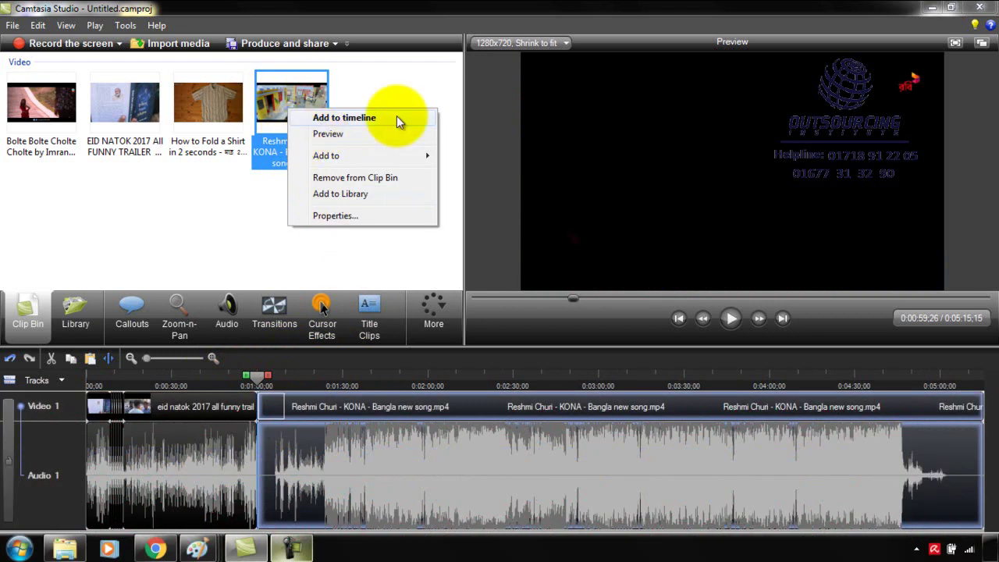
left_click(226, 250)
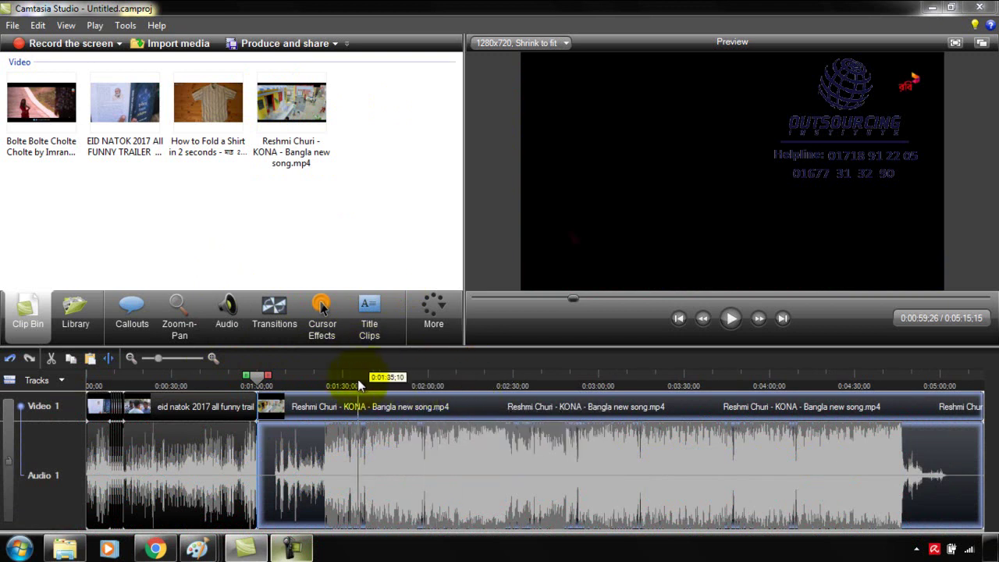
- Cut the opening of the Reshmi Churi clip, from its start on the timeline to about 0:01:42
left_click(379, 380)
left_click_drag(379, 380, 246, 379)
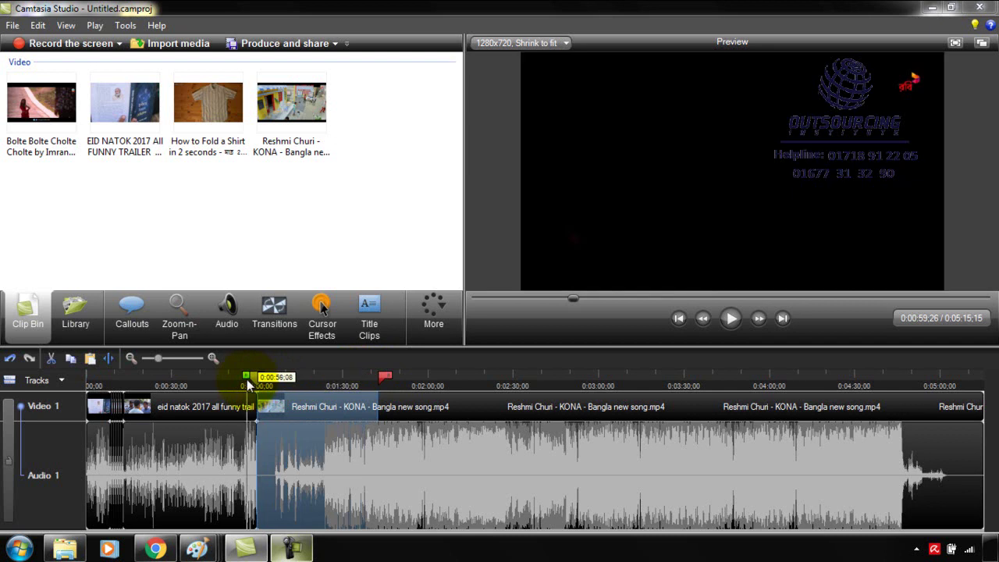
left_click(48, 357)
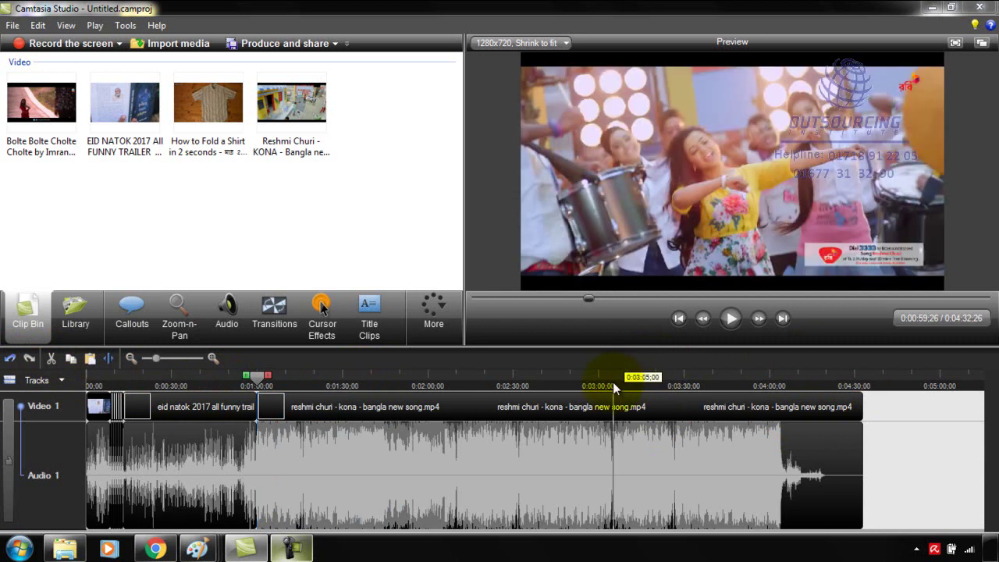
- Cut the end of the Reshmi Churi clip, from 0:03:05;00 to the end of the timeline
left_click(612, 382)
left_click_drag(616, 379, 882, 360)
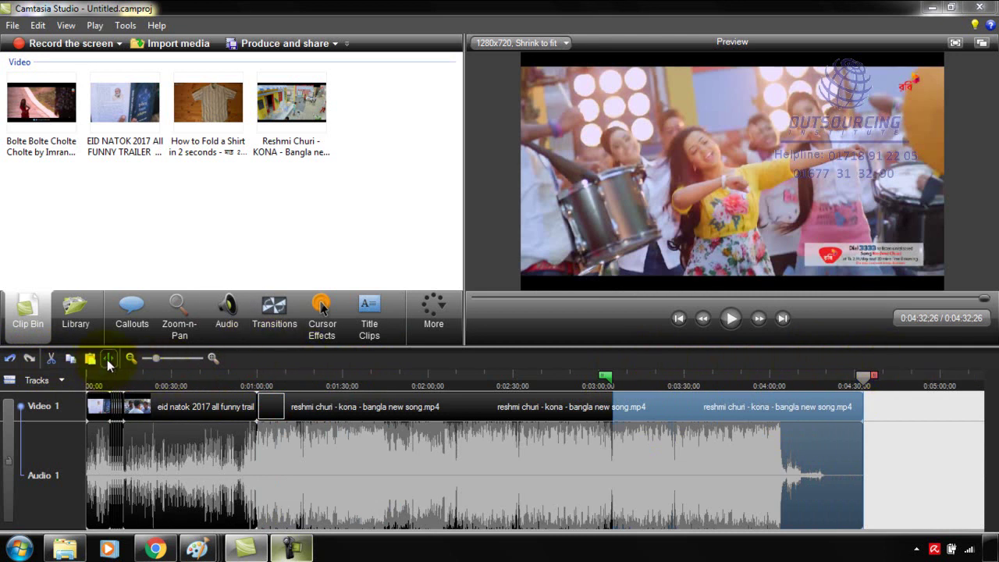
left_click(50, 357)
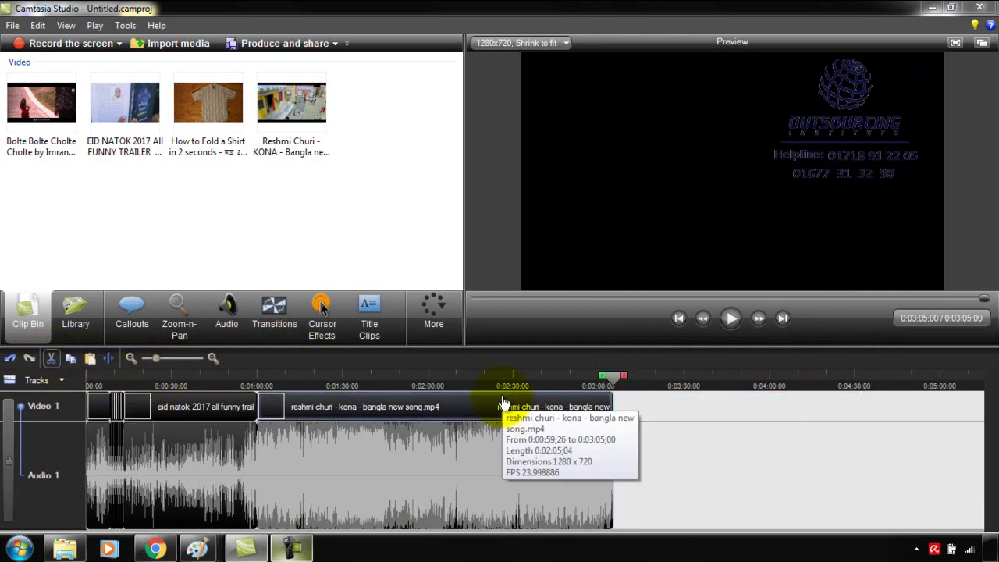
left_click(334, 379)
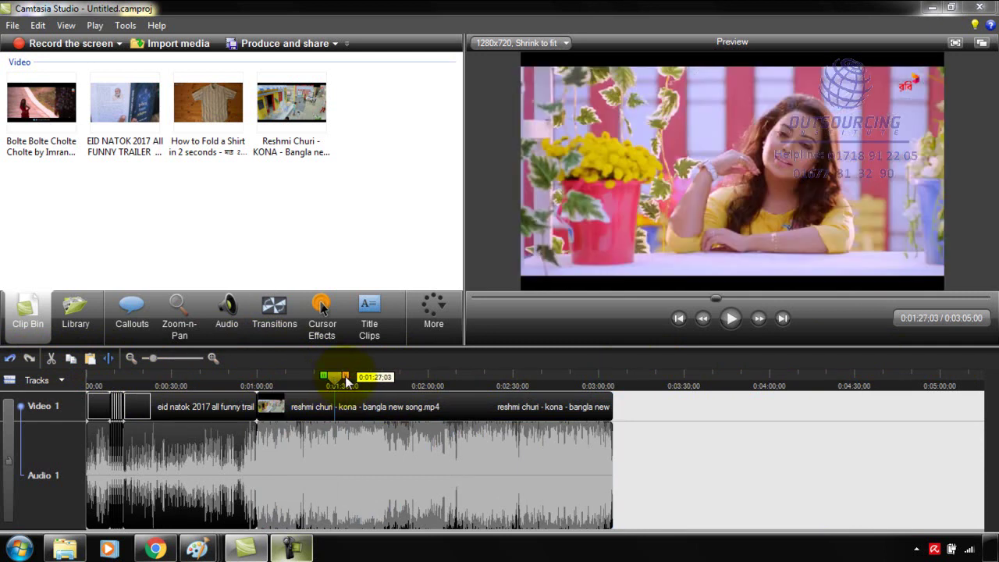
left_click_drag(345, 378, 350, 376)
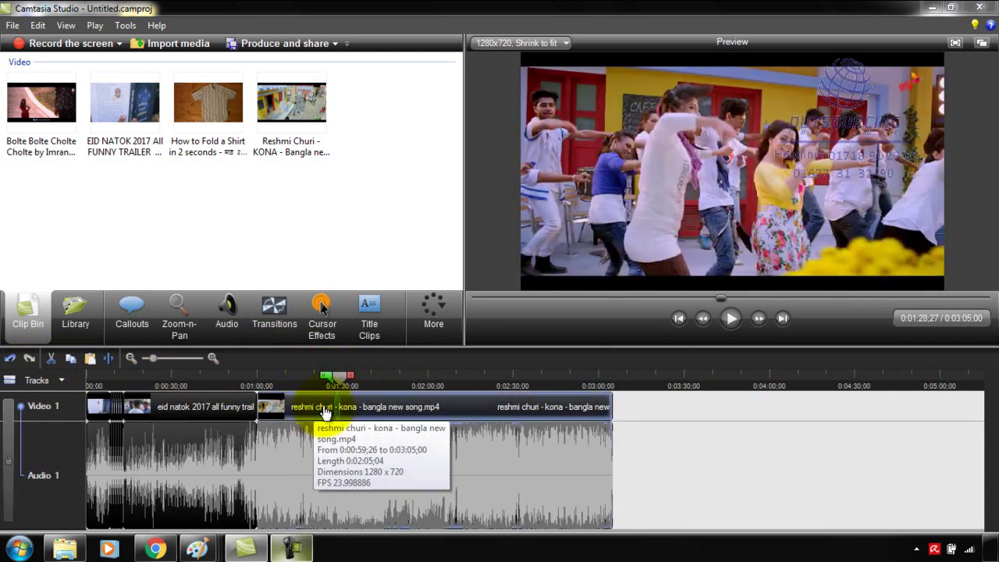
left_click(300, 378)
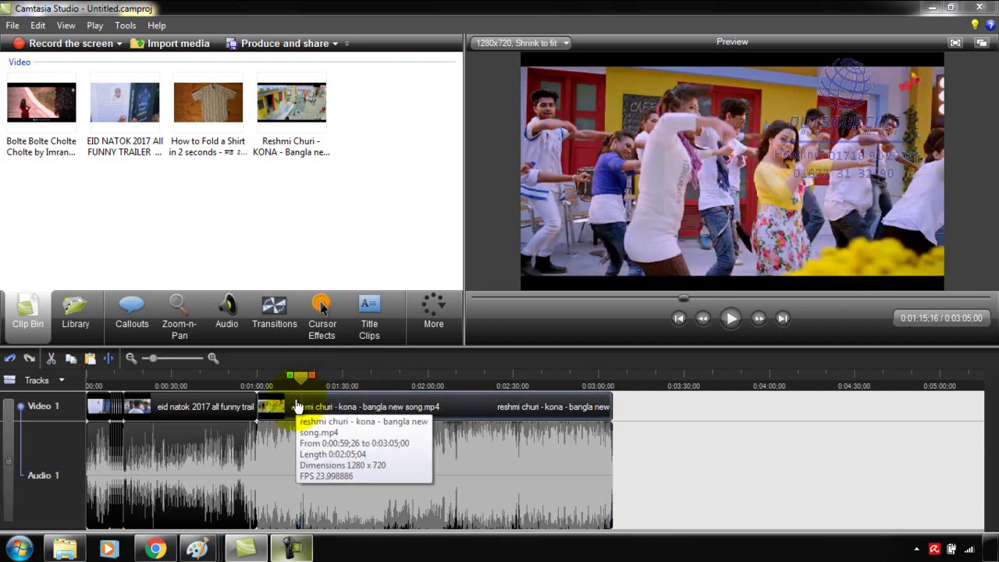
left_click(160, 406)
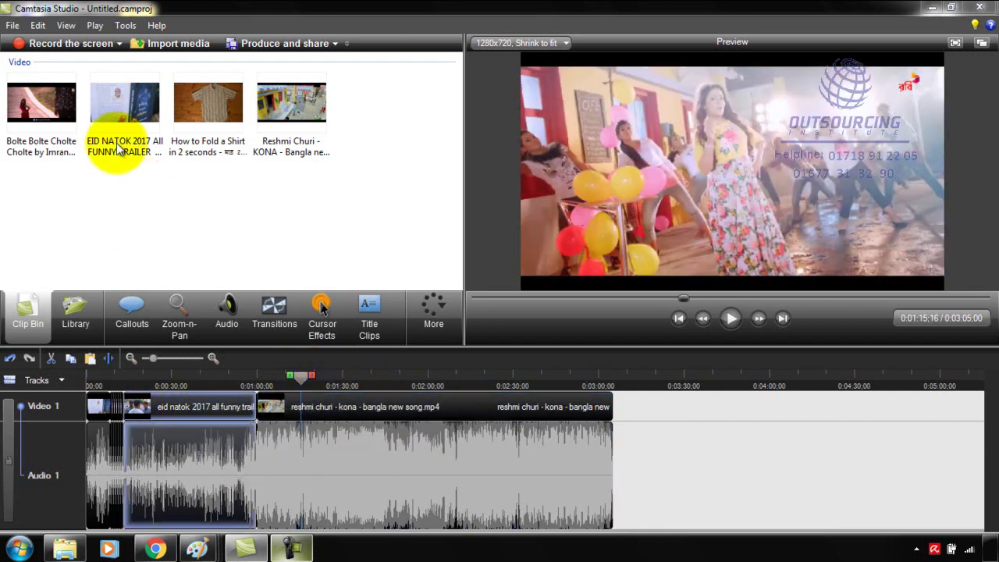
- Cut the section from 0:01:39;13 to 0:01:44;02 out of the Reshmi Churi clip
left_click(370, 377)
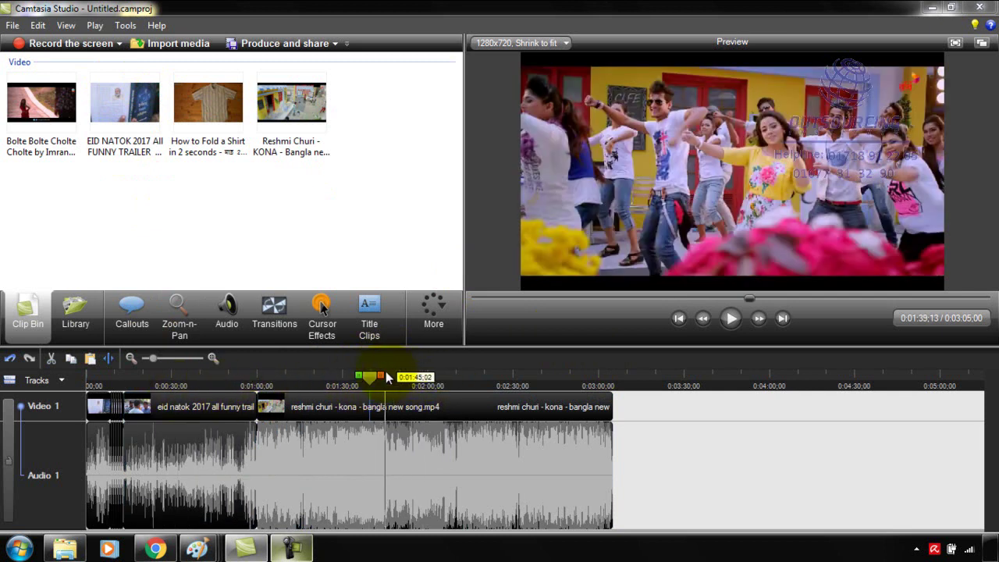
left_click_drag(380, 377, 395, 374)
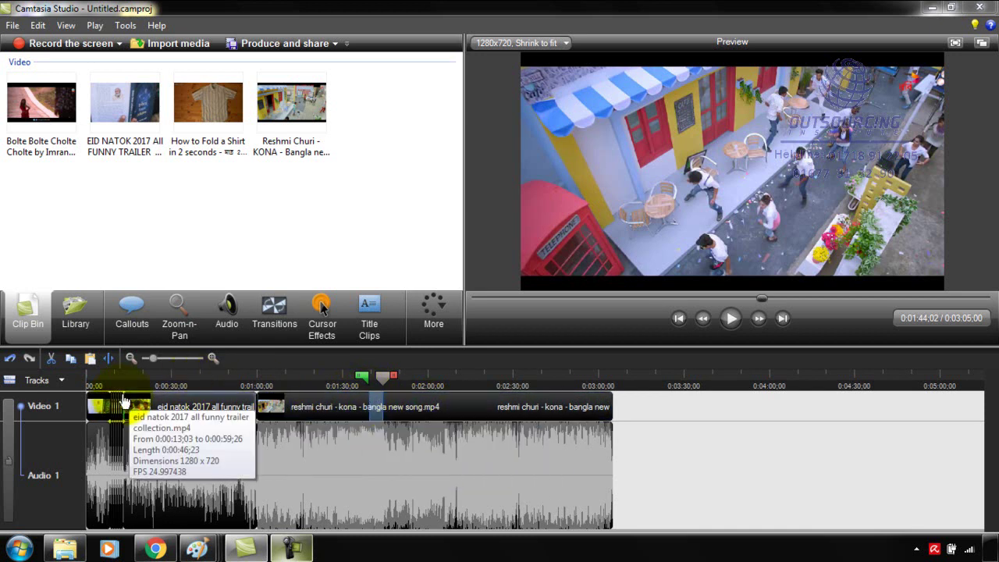
left_click(50, 356)
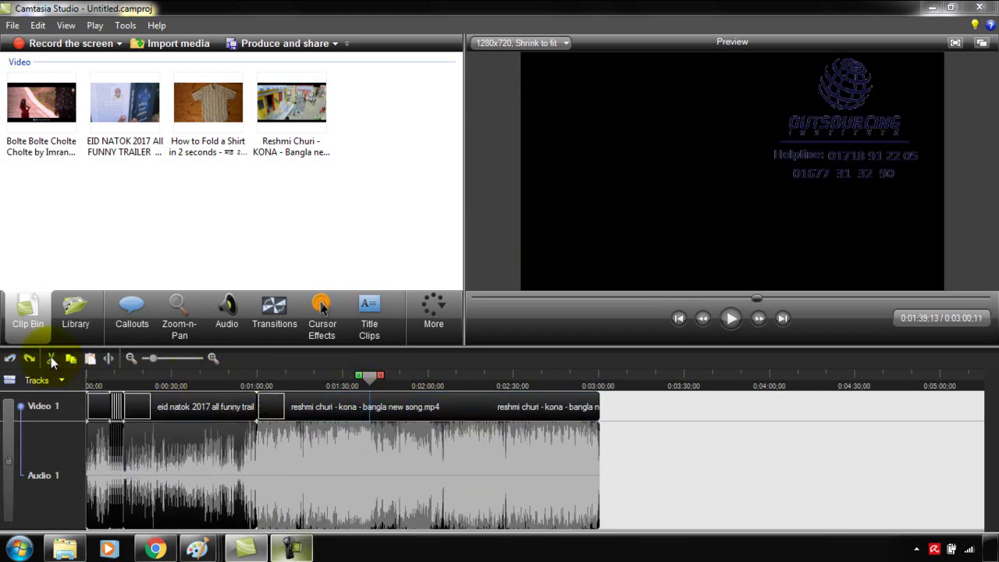
- Split the Eid Natok clip at 0:00:34;13 and paste the cut Reshmi Churi section there
left_click(184, 377)
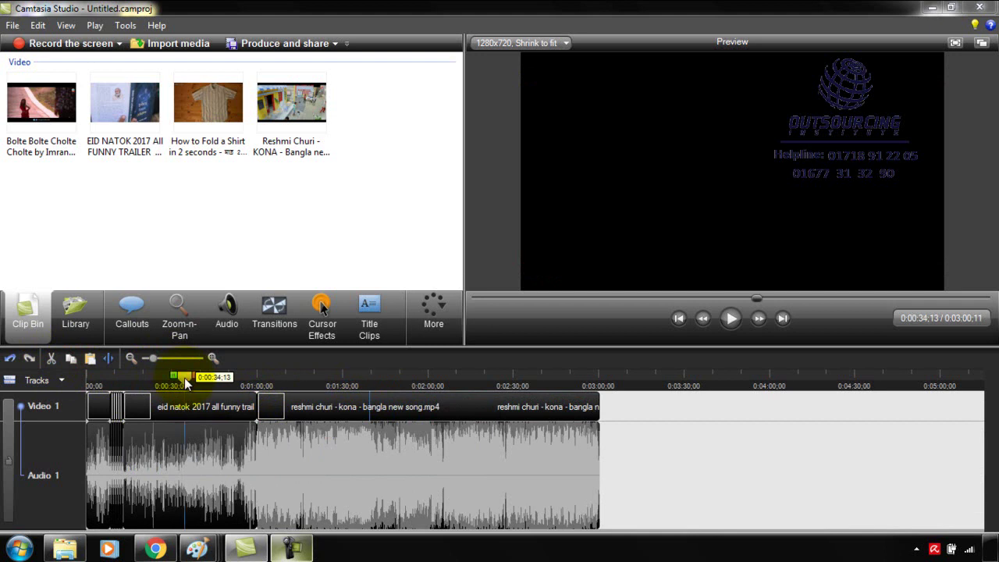
left_click(108, 358)
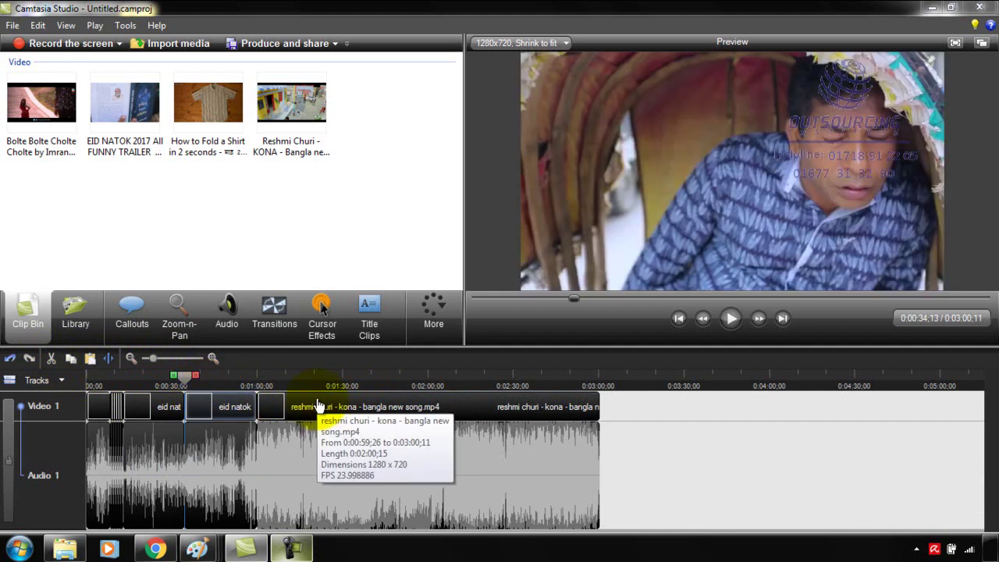
left_click(90, 359)
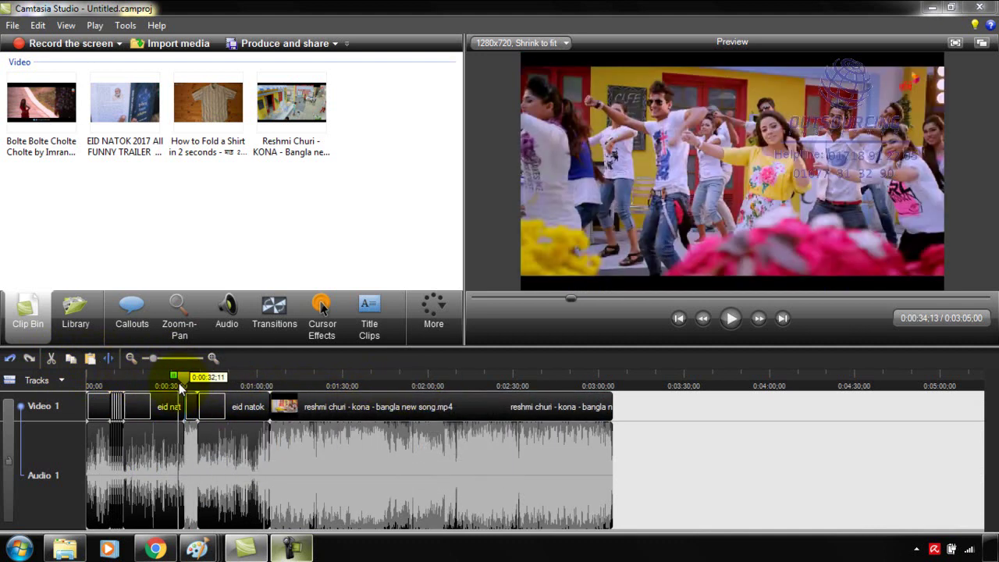
- Play the timeline from 0:00:30;17 to review the inserted section and its joins, then stop playback
left_click(175, 385)
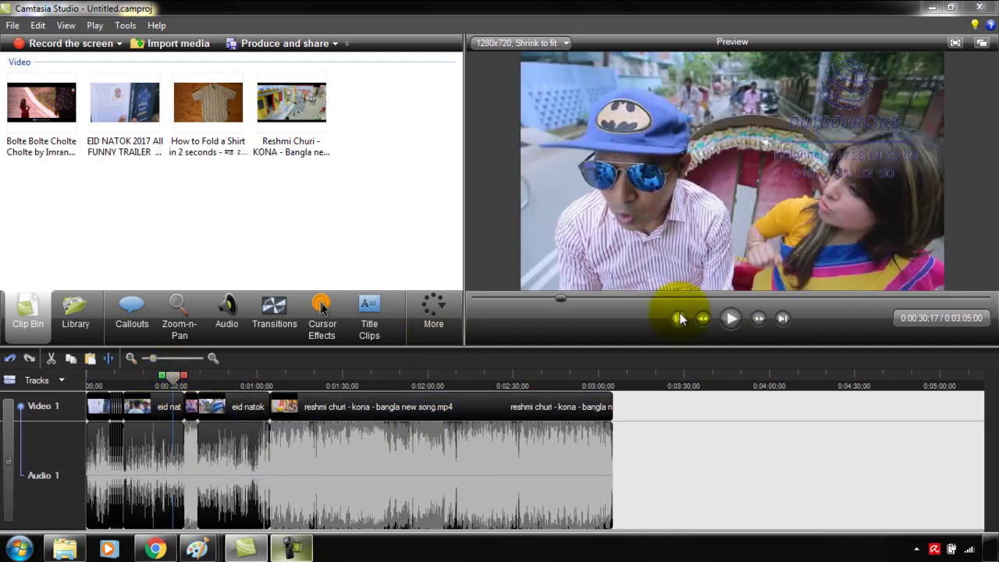
left_click(731, 320)
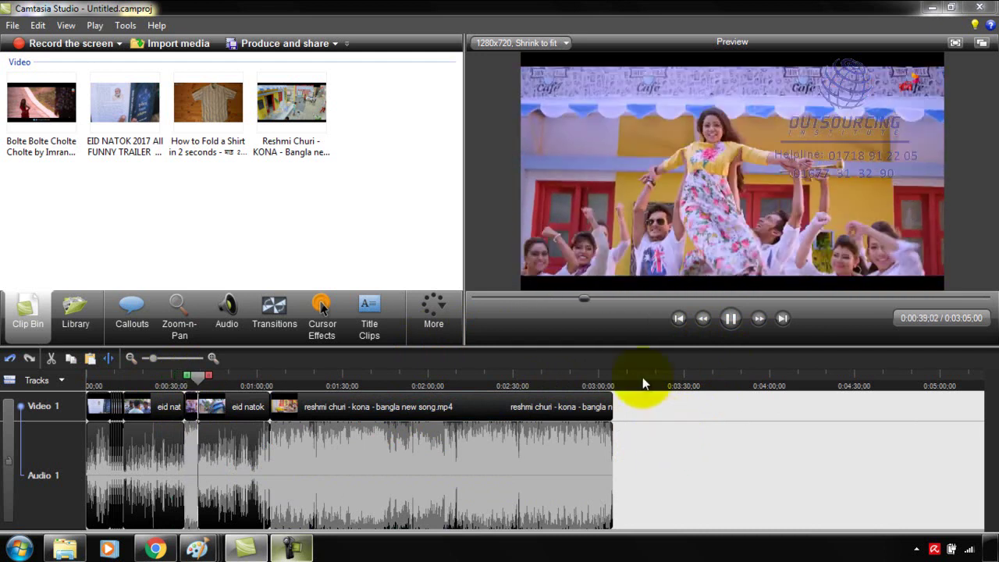
left_click(201, 381)
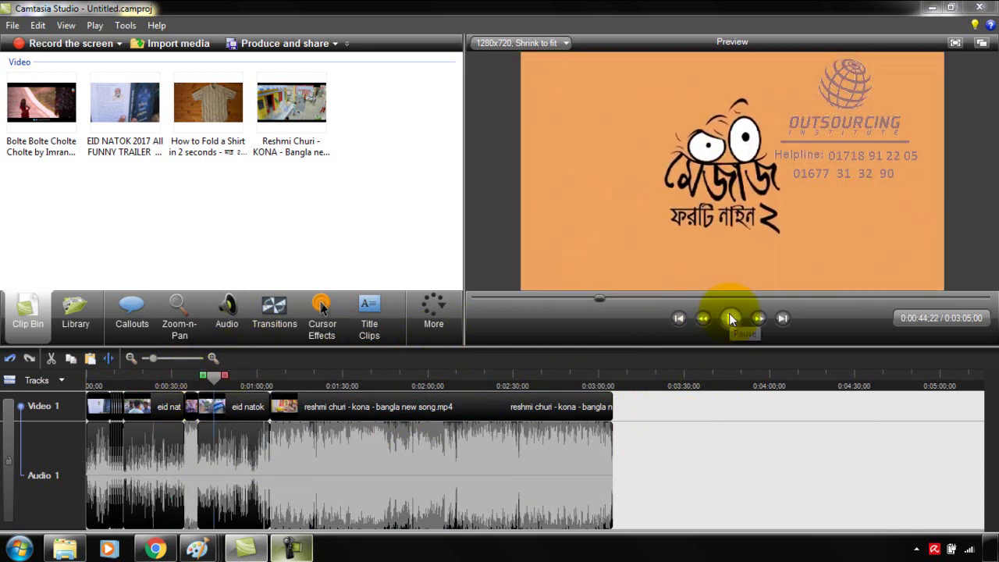
left_click(731, 319)
left_click(243, 380)
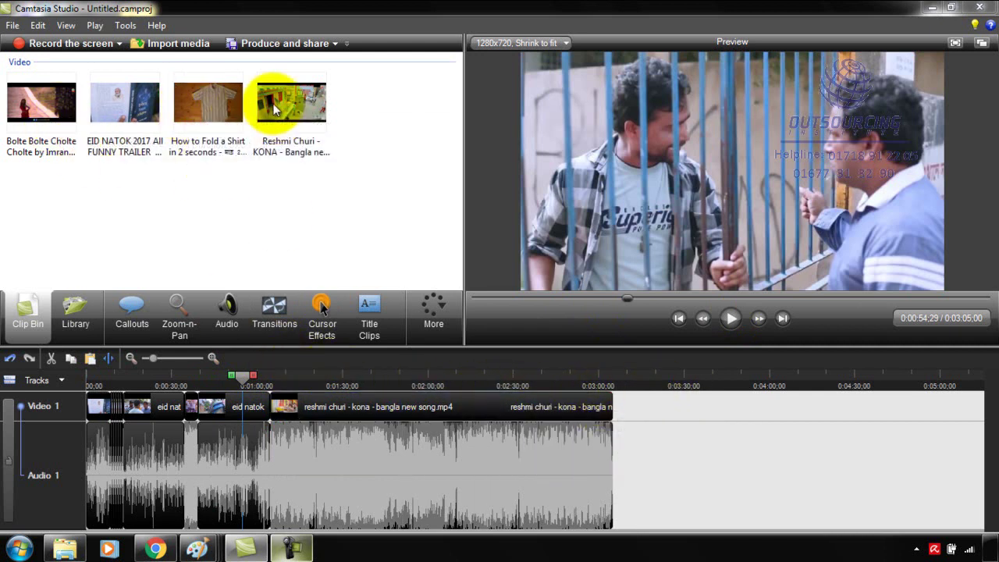
- Split the Reshmi Churi clip at 0:01:51;15 and insert the How to Fold a Shirt clip there
left_click(49, 117)
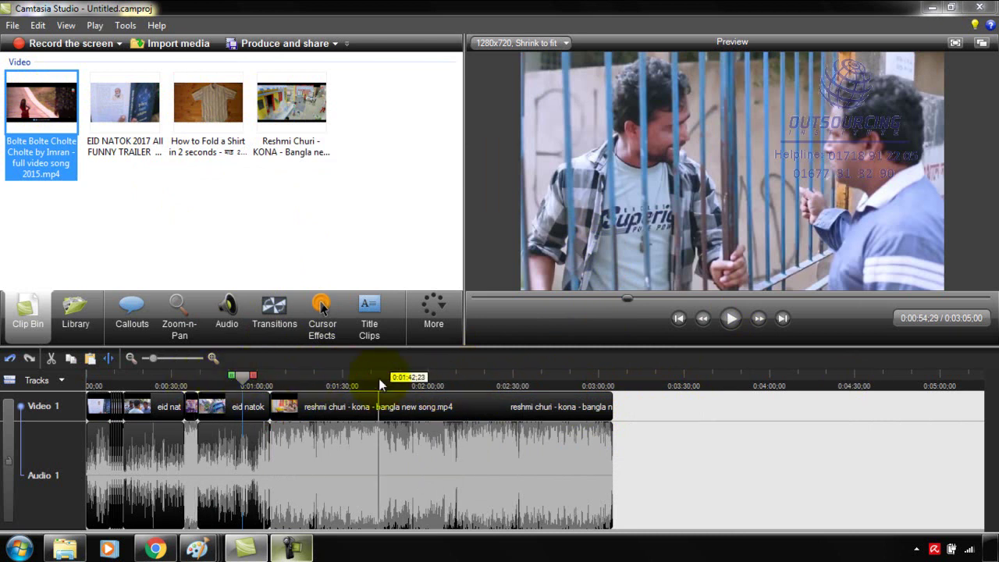
mouse_move(283, 407)
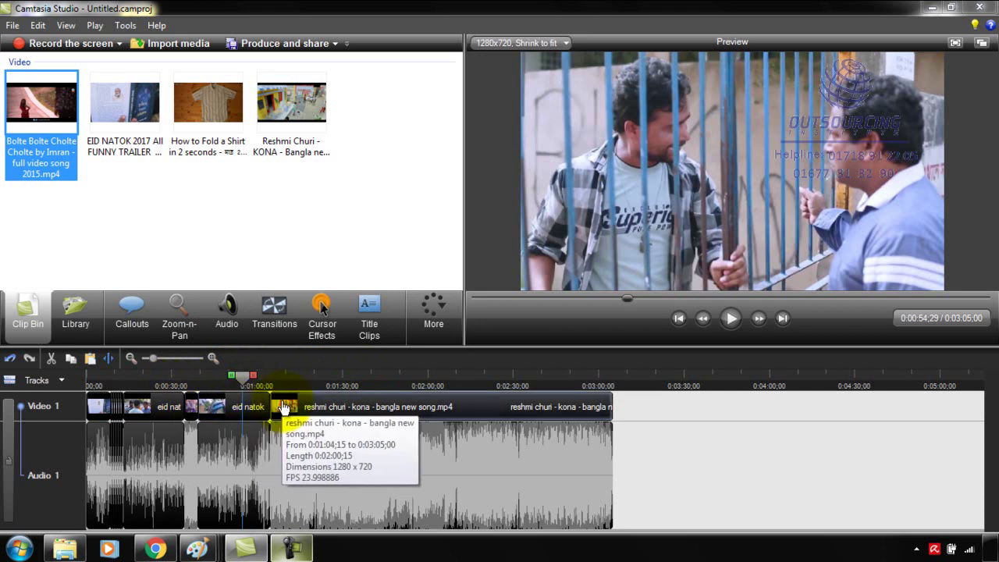
left_click(403, 382)
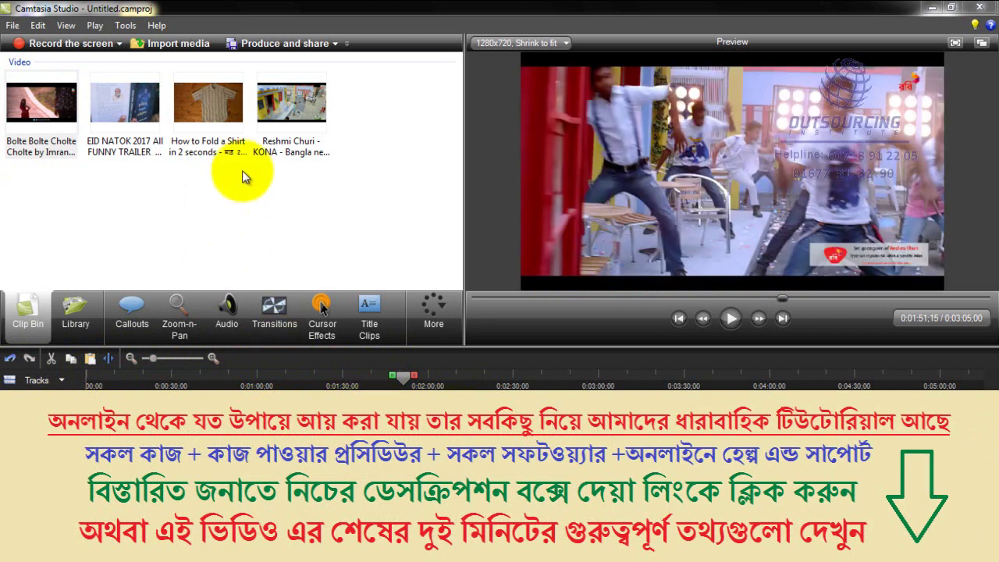
left_click(201, 107)
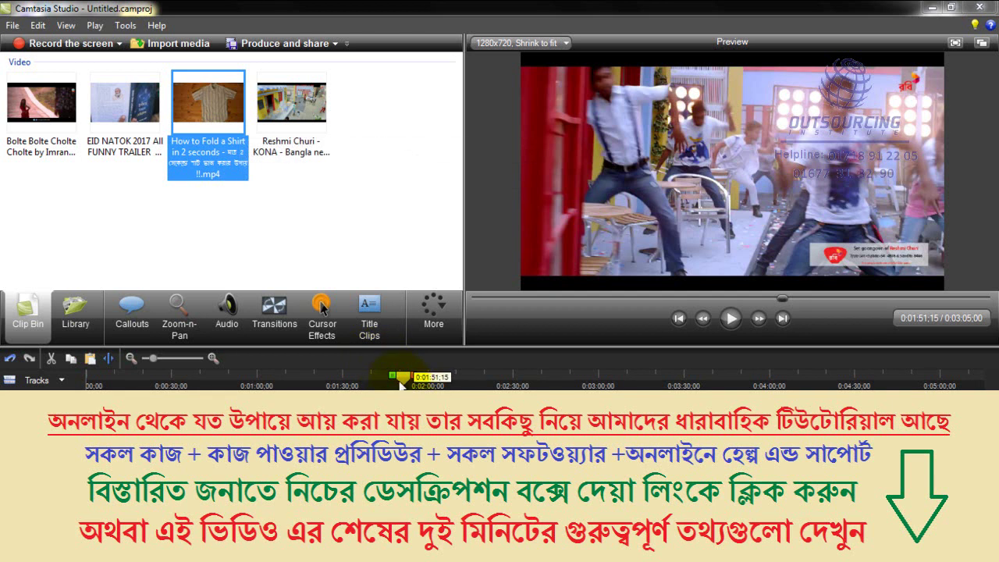
left_click_drag(215, 113, 377, 360)
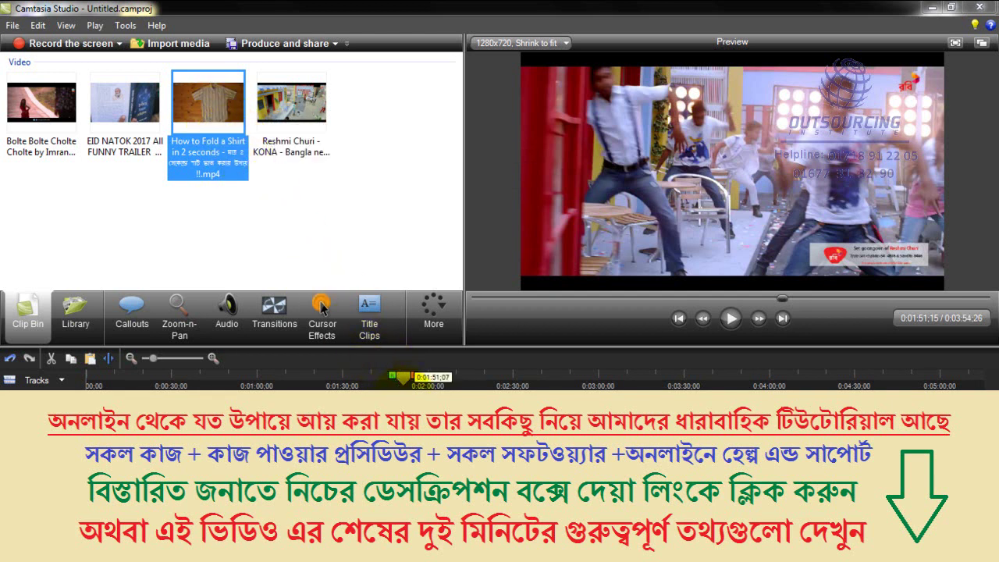
- Play the timeline from 0:01:44;02 and skip ahead to review both joins of the inserted shirt clip, then stop playback
left_click_drag(402, 397, 373, 388)
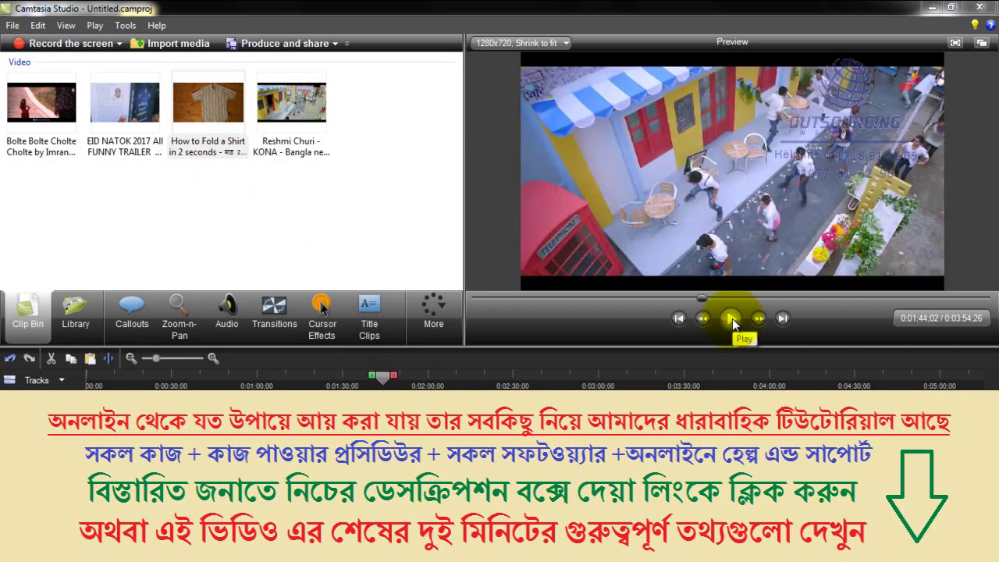
left_click(732, 319)
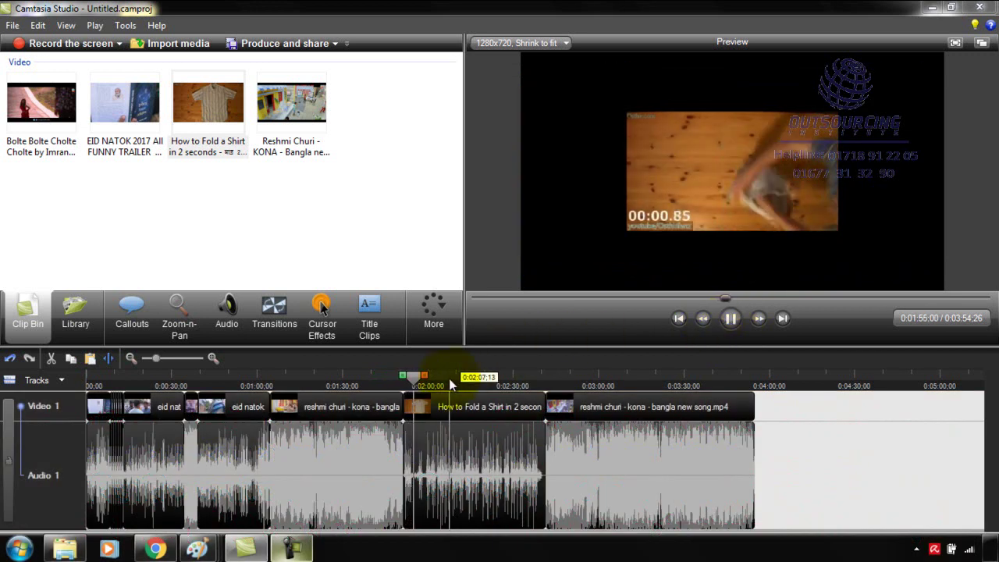
left_click_drag(459, 382, 528, 381)
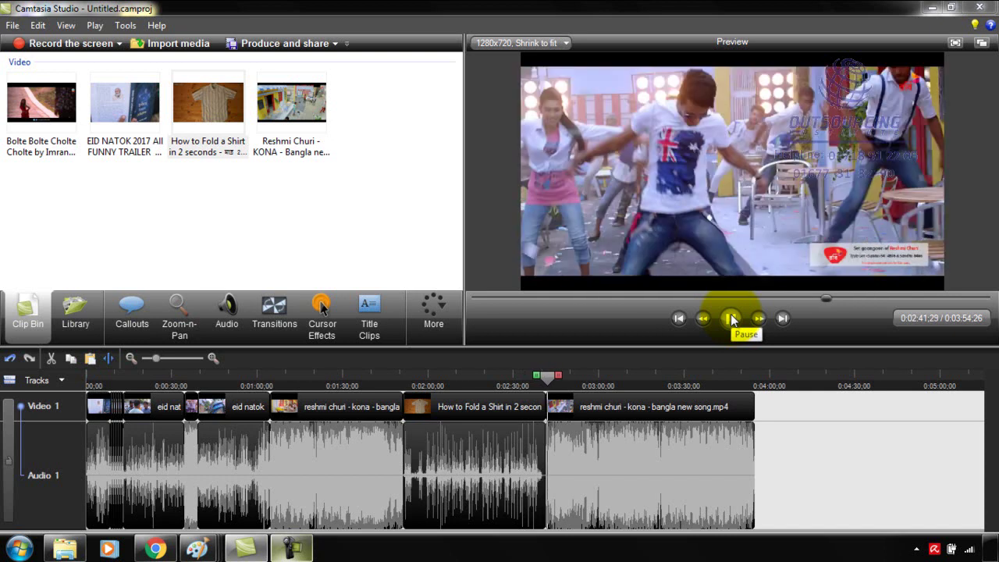
left_click(732, 318)
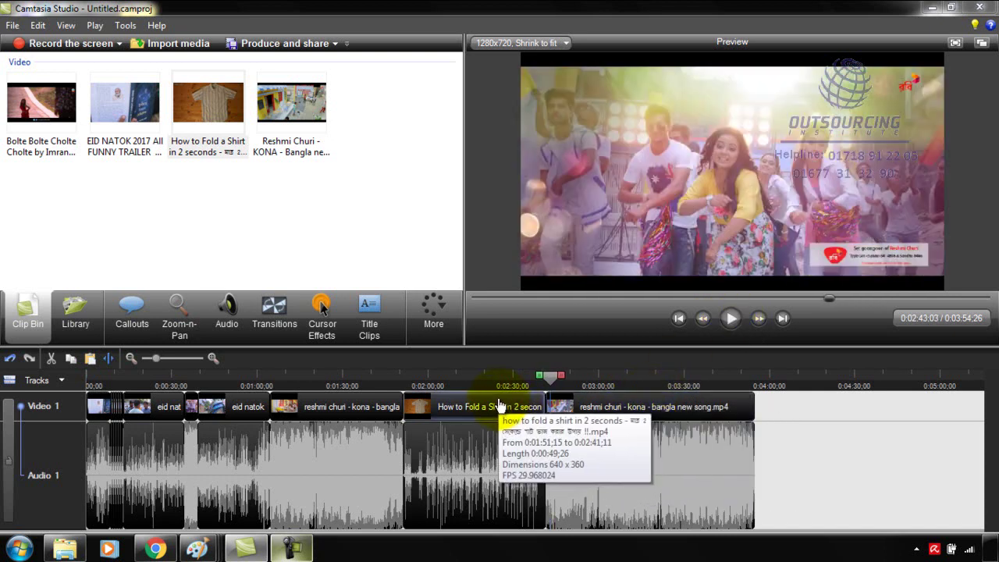
- Delete the How to Fold a Shirt clip from the timeline
left_click(447, 407)
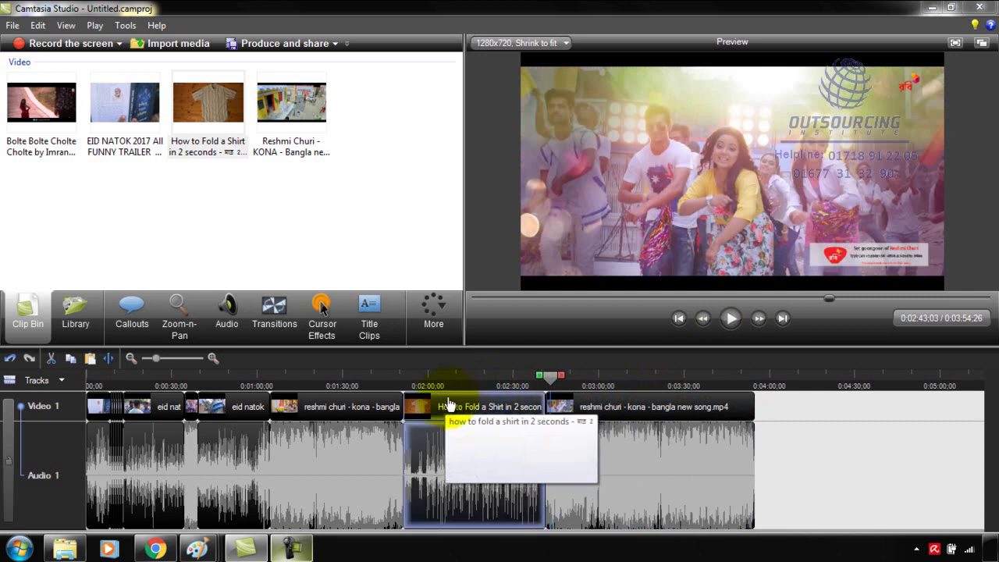
key("Delete")
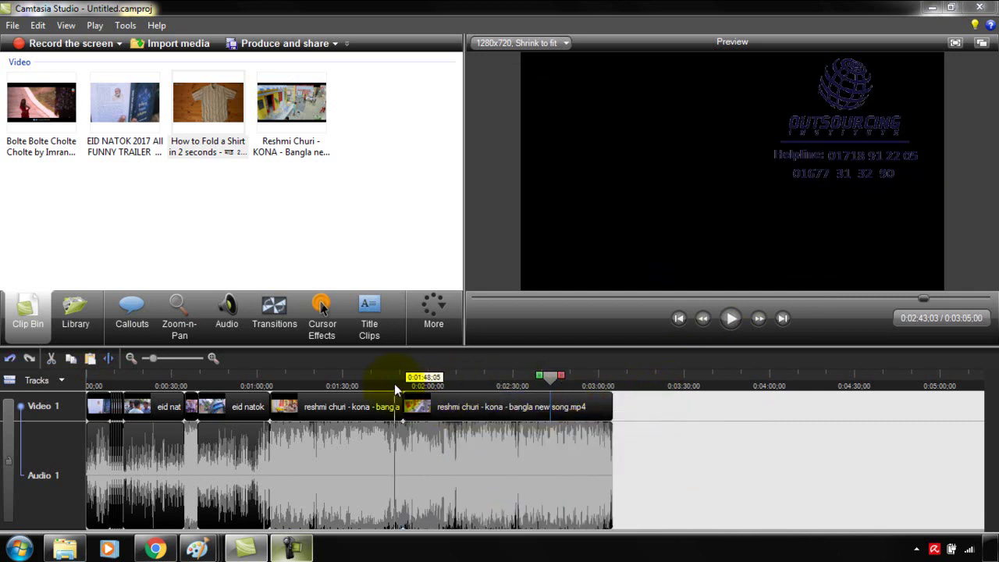
- Import the 'Abul Offer video 2 file from the Desktop into the Clip Bin
left_click(173, 46)
left_click(312, 197)
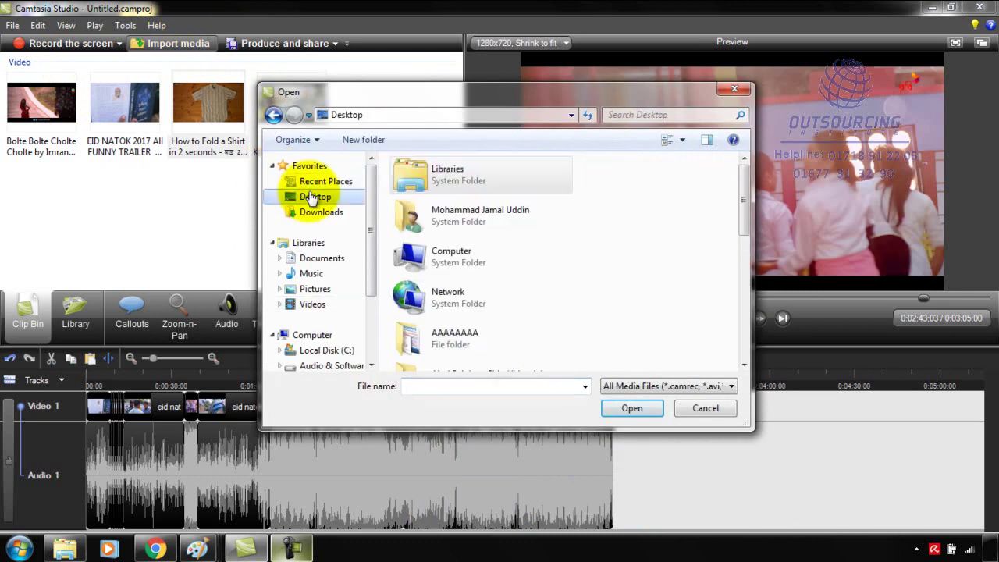
left_click_drag(743, 186, 744, 316)
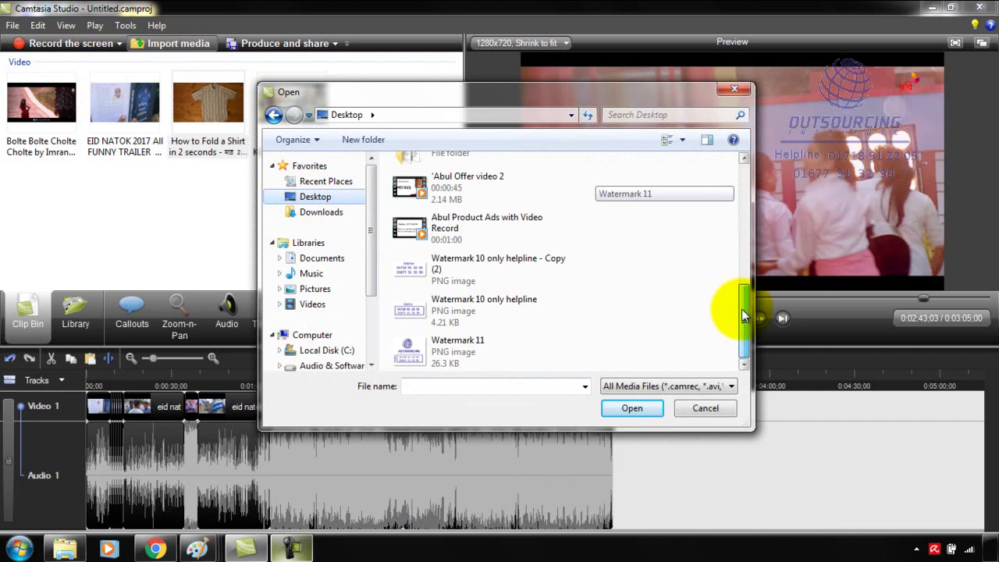
left_click(462, 179)
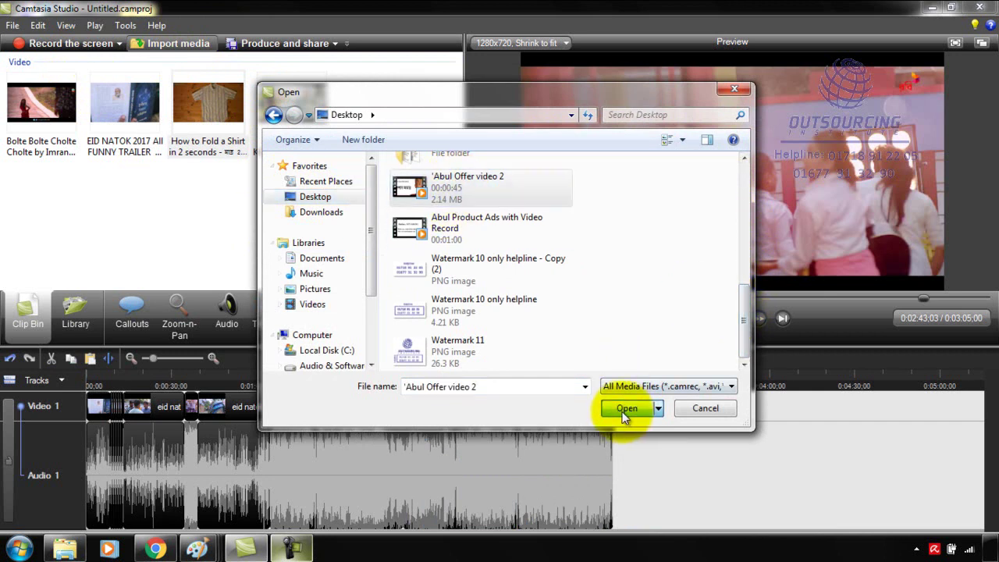
left_click(625, 409)
- Split the Reshmi Churi clip at 0:02:29;08 and insert the 'Abul Offer video 2 clip there
left_click(50, 117)
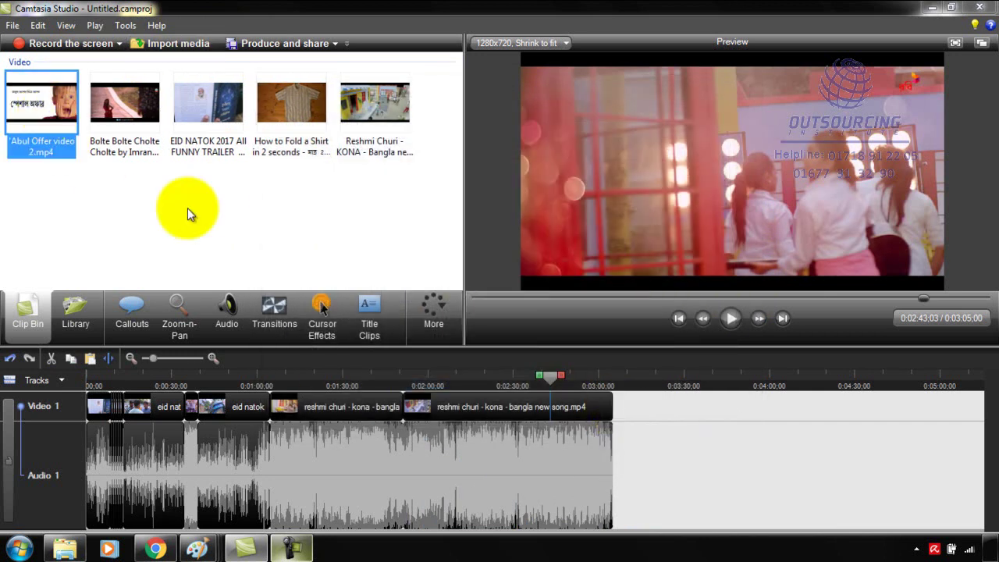
left_click(511, 378)
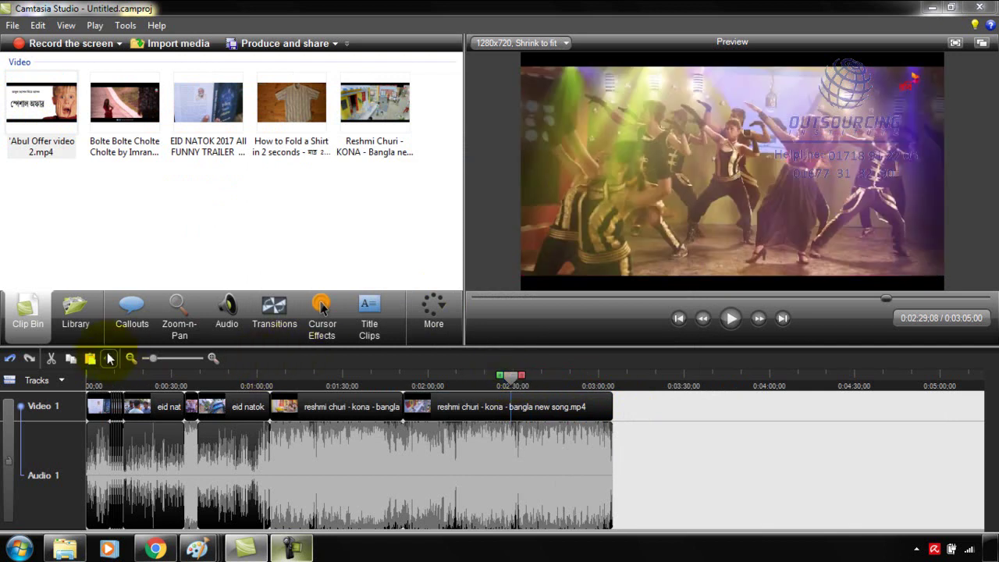
left_click(41, 103)
left_click_drag(41, 103, 457, 360)
- Play the timeline from shortly before the inserted 'Abul Offer video 2 clip and review it in full-screen preview
mouse_move(505, 390)
left_mouse_down()
mouse_move(513, 400)
mouse_move(487, 384)
mouse_move(495, 380)
left_mouse_up()
left_click(731, 316)
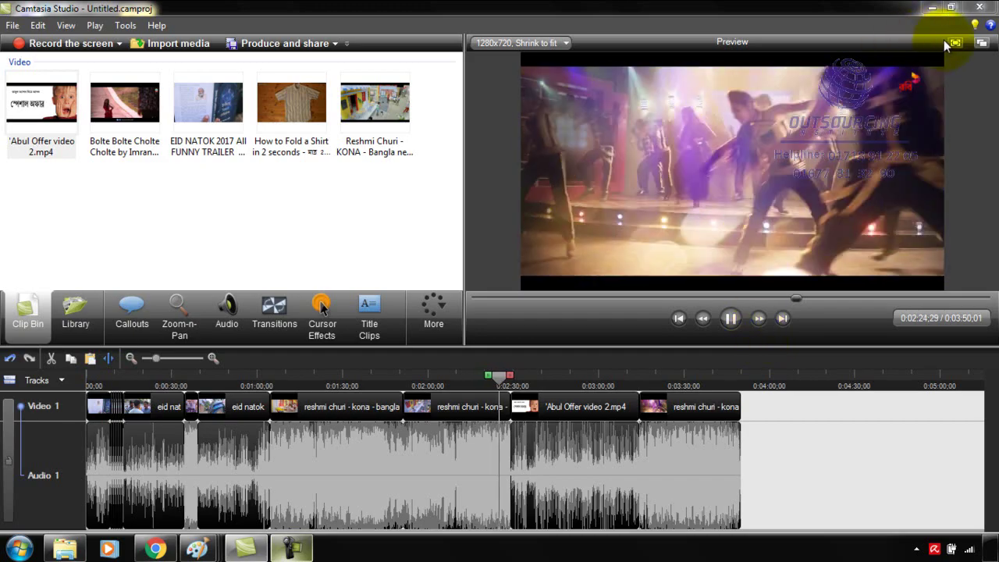
left_click(954, 43)
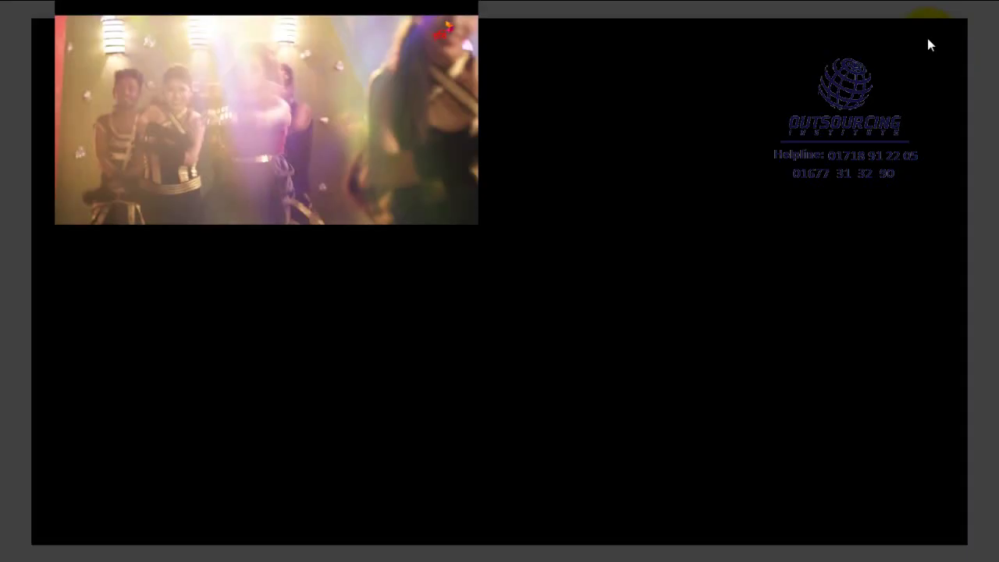
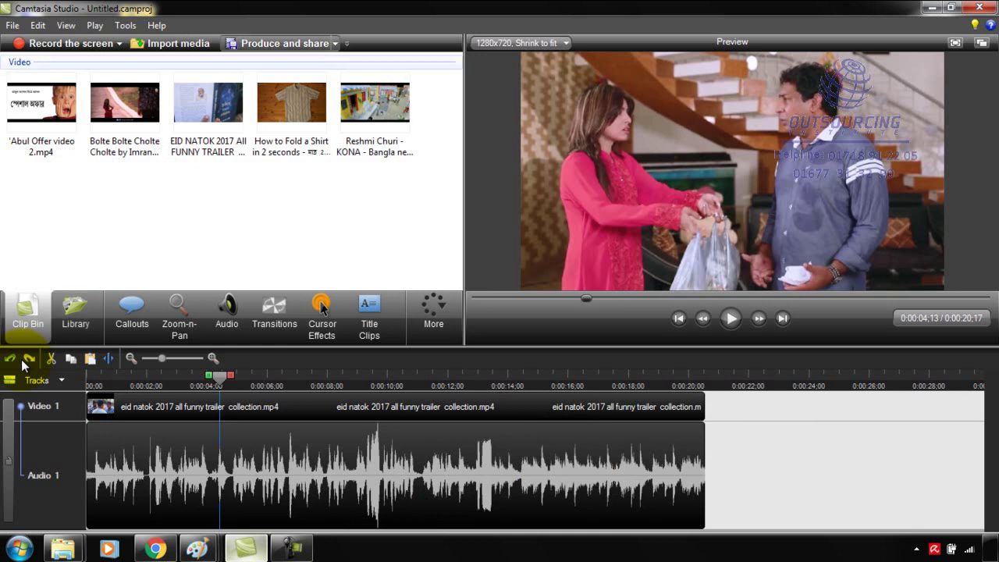
- Import the image 1 from the Offer Video folder of the Videos library into the Clip Bin
left_click(178, 44)
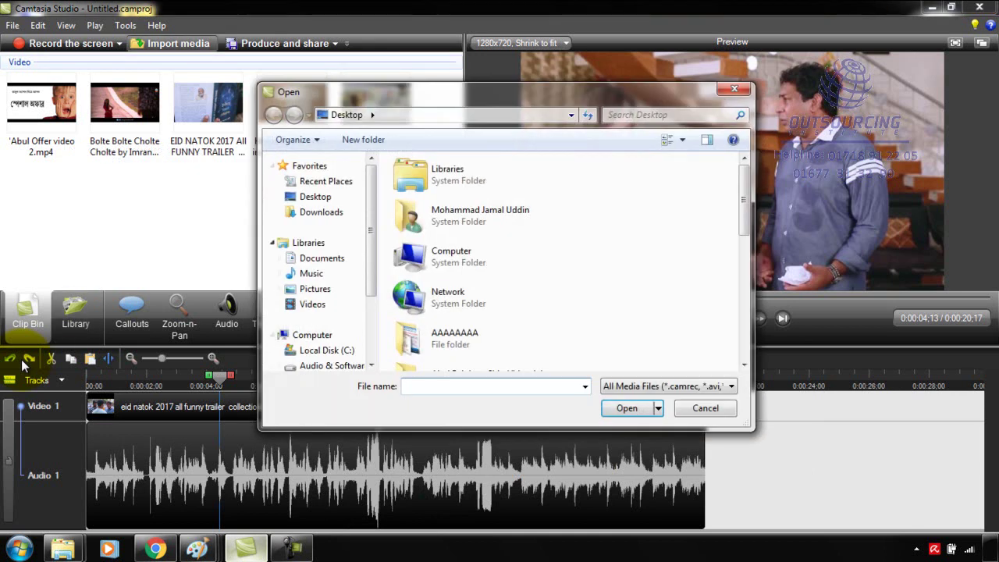
left_click(456, 339)
key("Return")
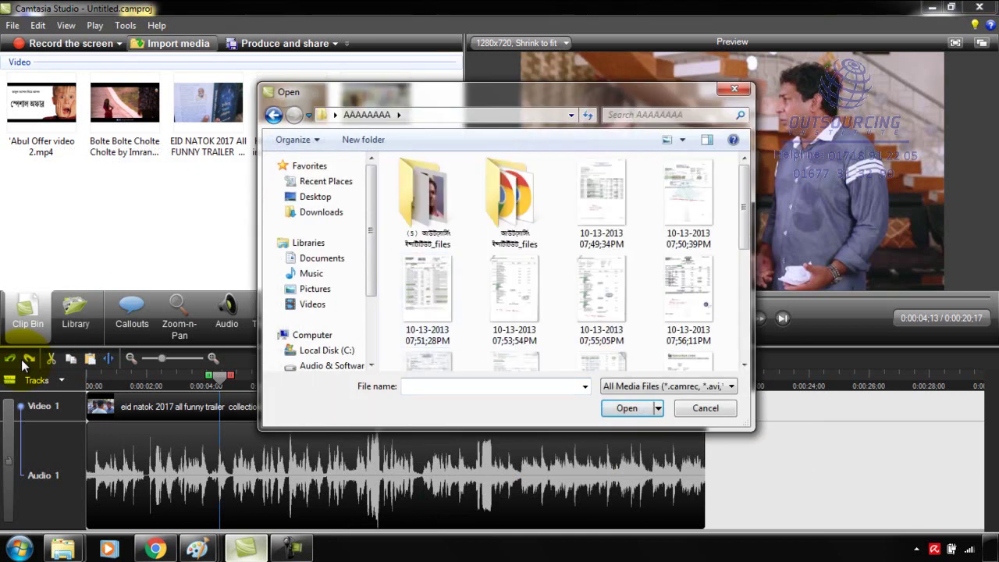
key("alt+Left")
left_click(312, 304)
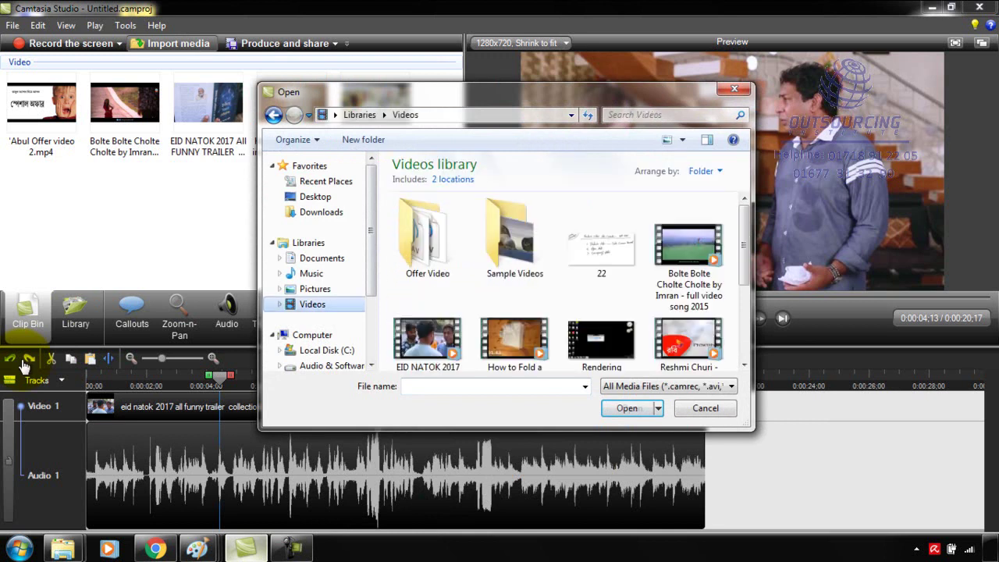
left_click(427, 239)
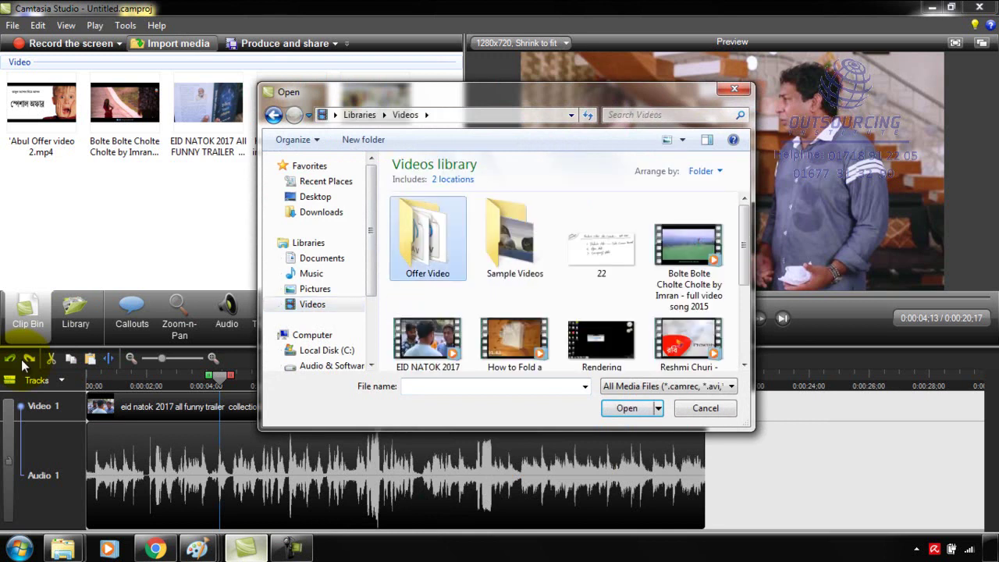
key("Return")
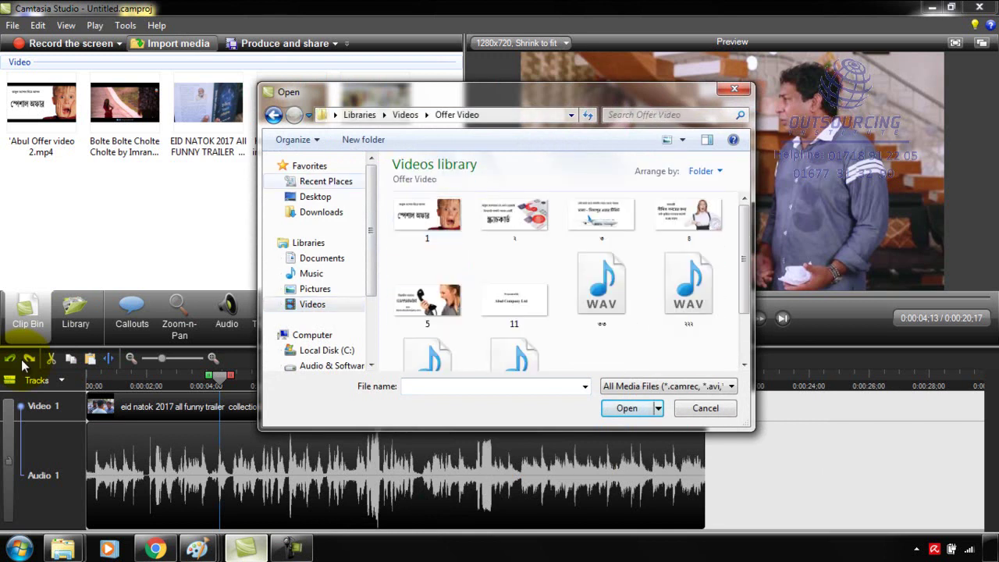
left_click(427, 215)
left_click(627, 408)
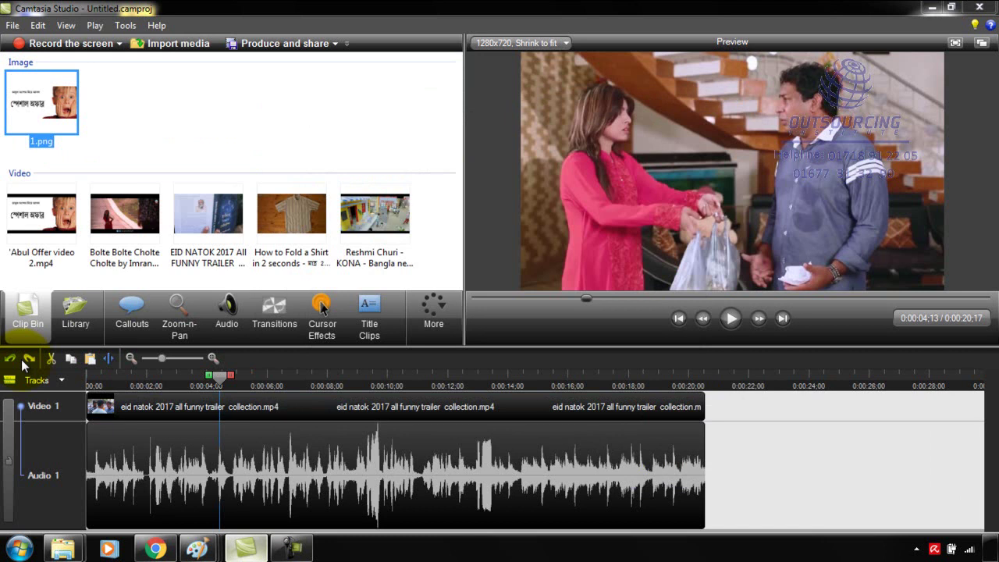
- Remove the 1.png image from the Clip Bin
right_click(47, 101)
key("Return")
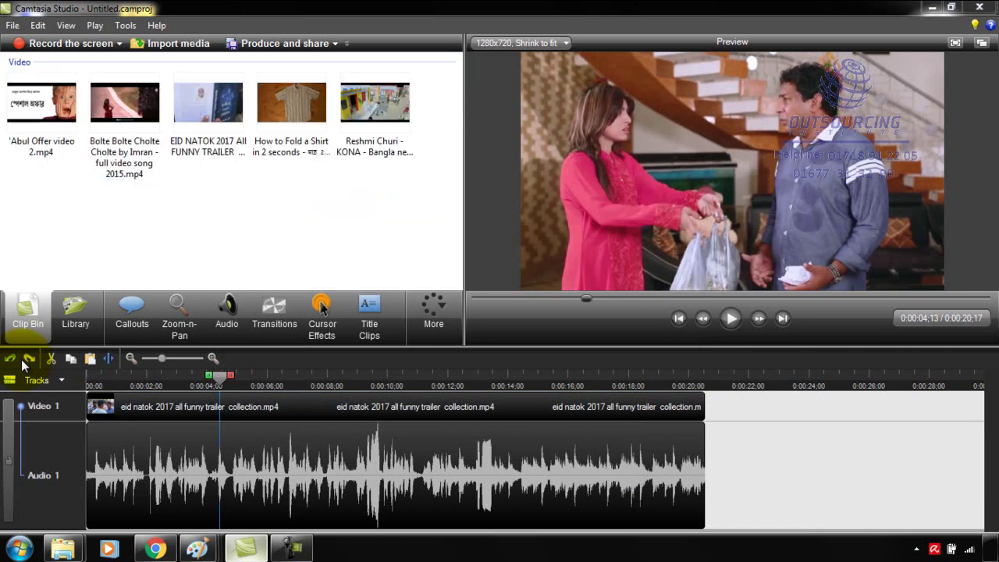
- Import the airplane image ৩.png from the Offer Video folder into the Clip Bin
left_click(178, 44)
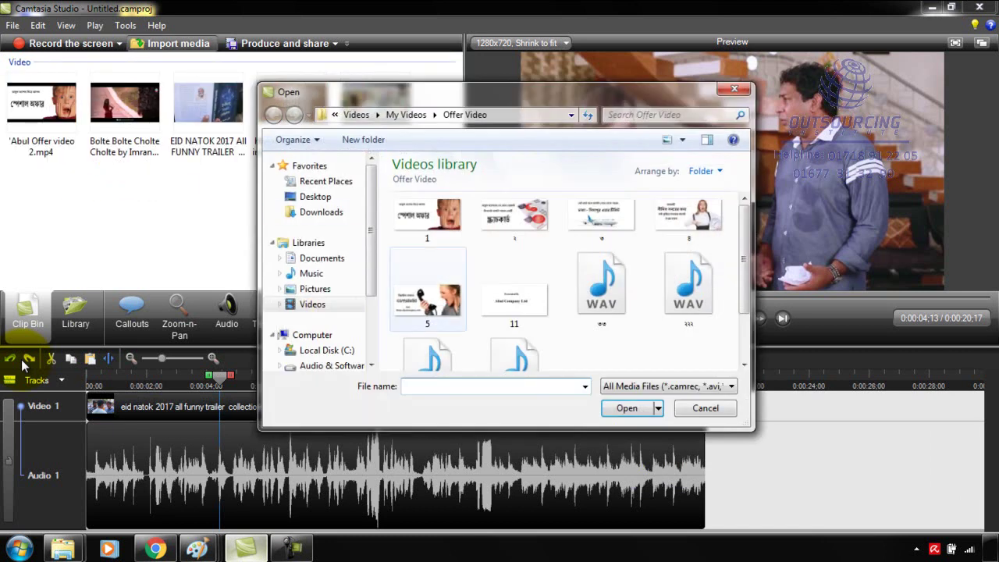
left_click(601, 221)
key("Down")
key("Up")
key("Return")
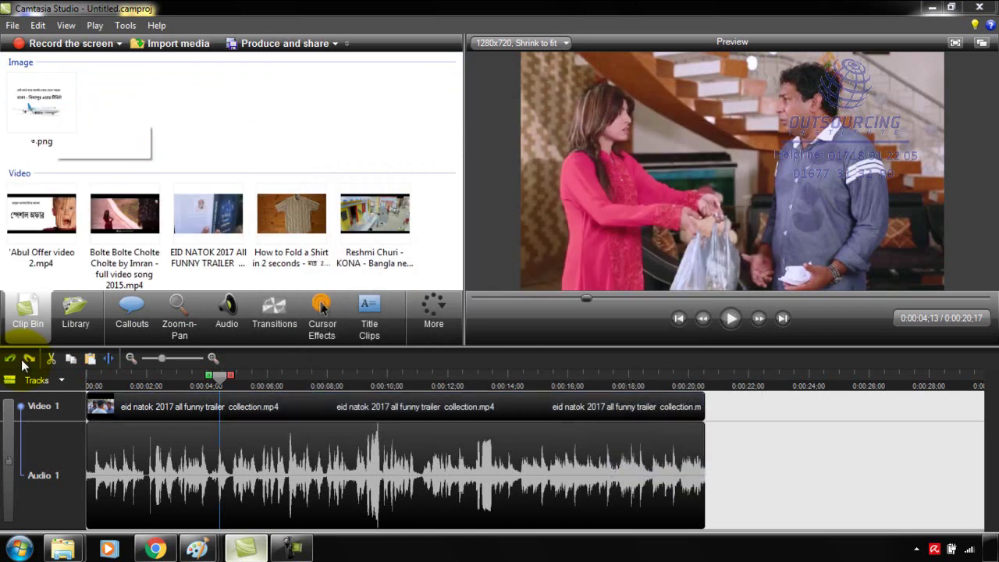
- Import the WAV audio file ৩৩ from the Offer Video folder into the Clip Bin
key("ctrl+i")
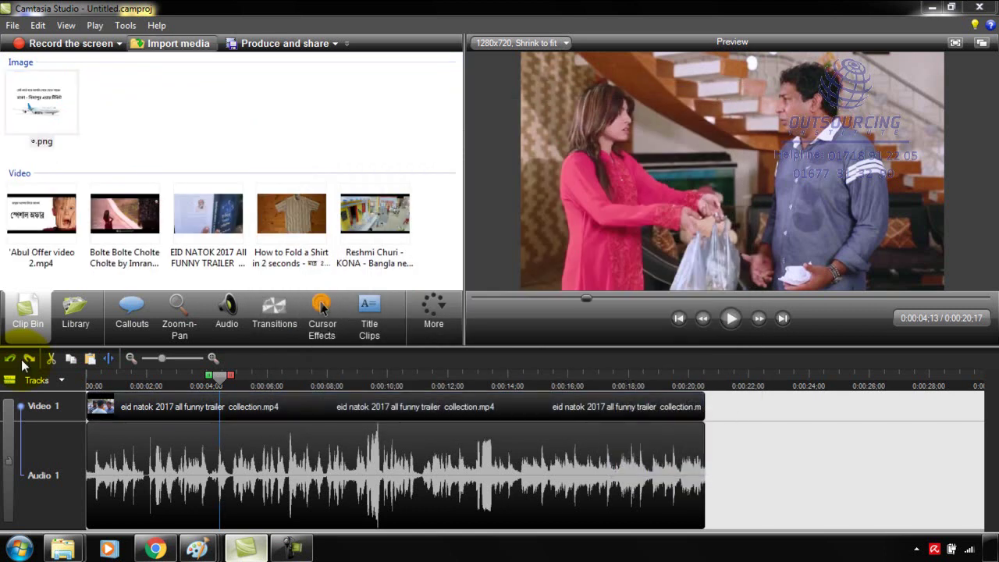
left_click(601, 289)
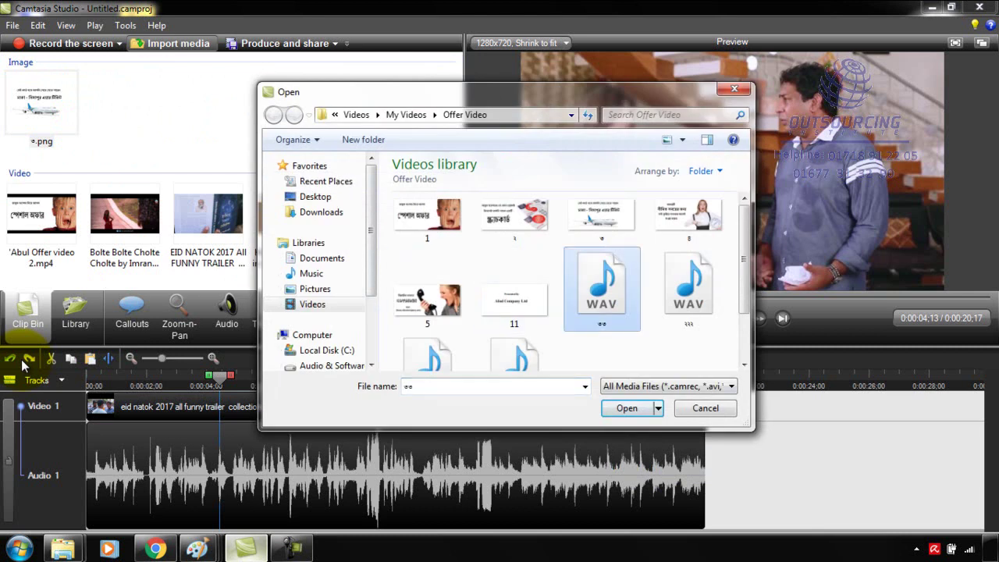
left_click(627, 409)
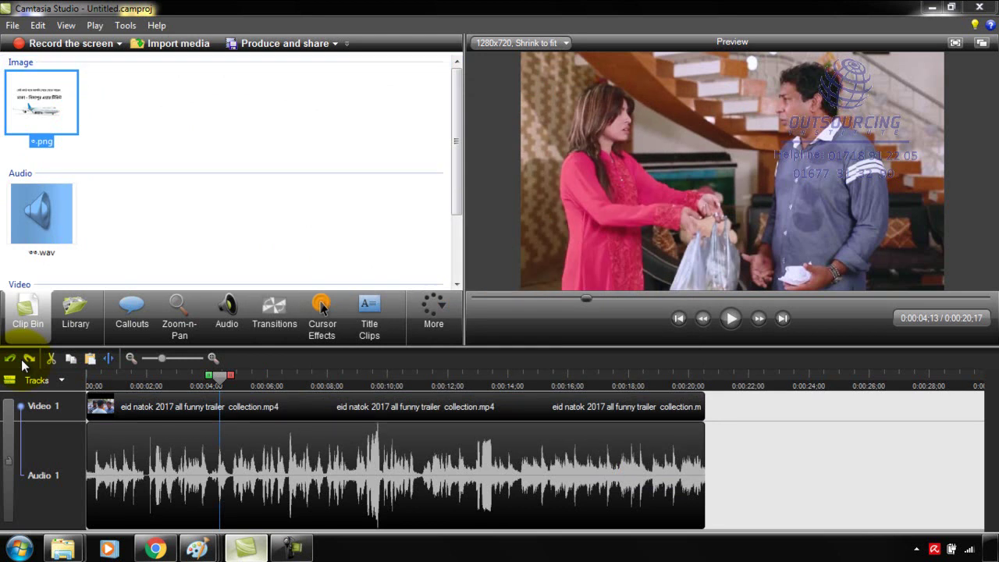
- Remove the imported airplane image and the WAV audio file from the Clip Bin
left_click_drag(456, 141, 456, 205)
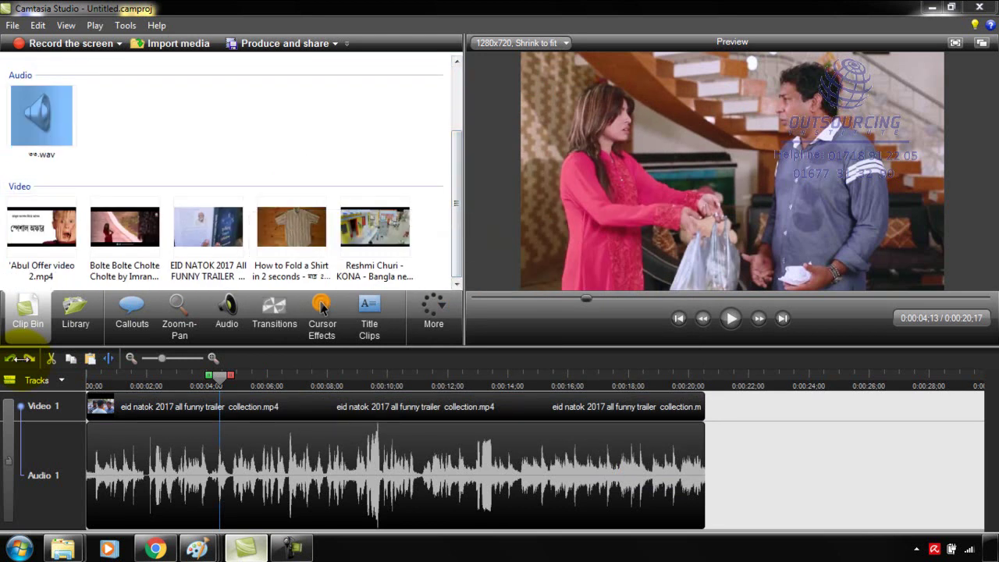
scroll(23, 365, "up", 2)
scroll(24, 365, "up", 1)
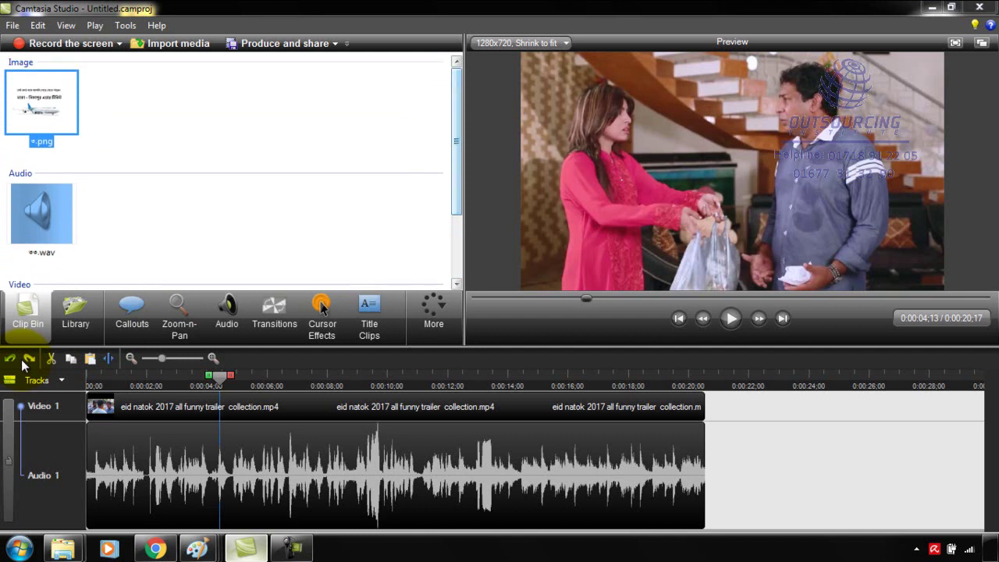
right_click(40, 100)
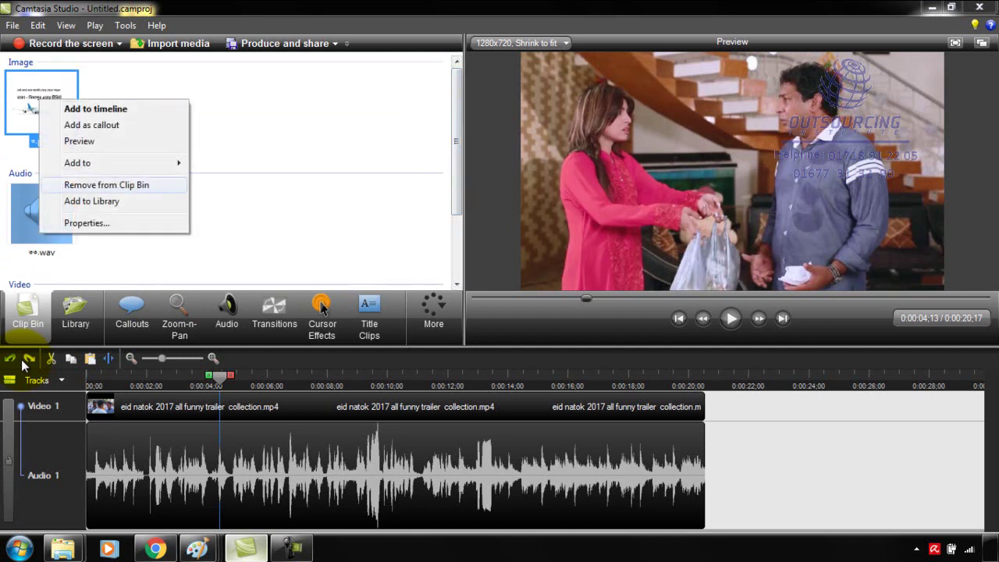
key("Return")
key("shift+F10")
key("Down")
key("Down")
key("Down")
key("Down")
key("Return")
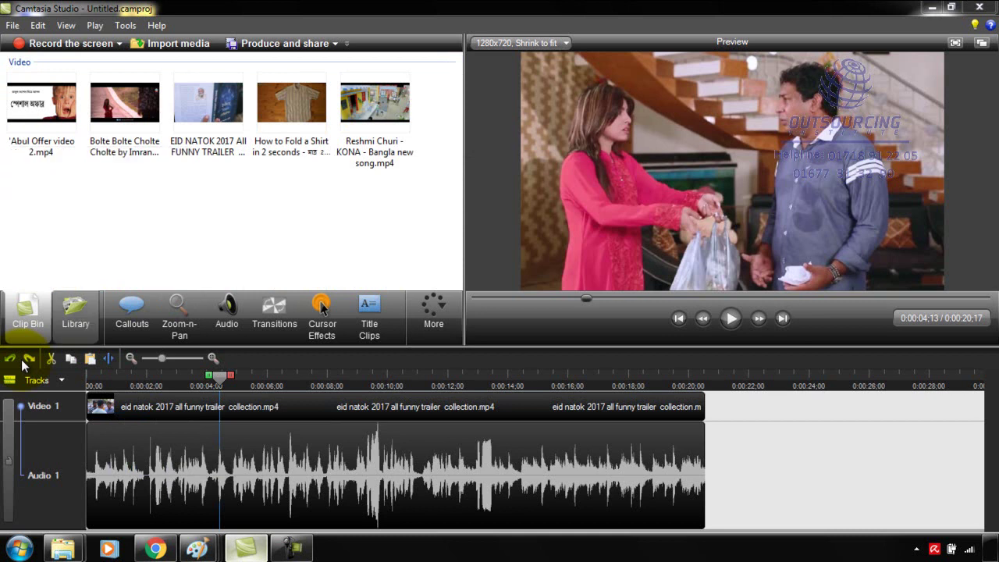
key("r")
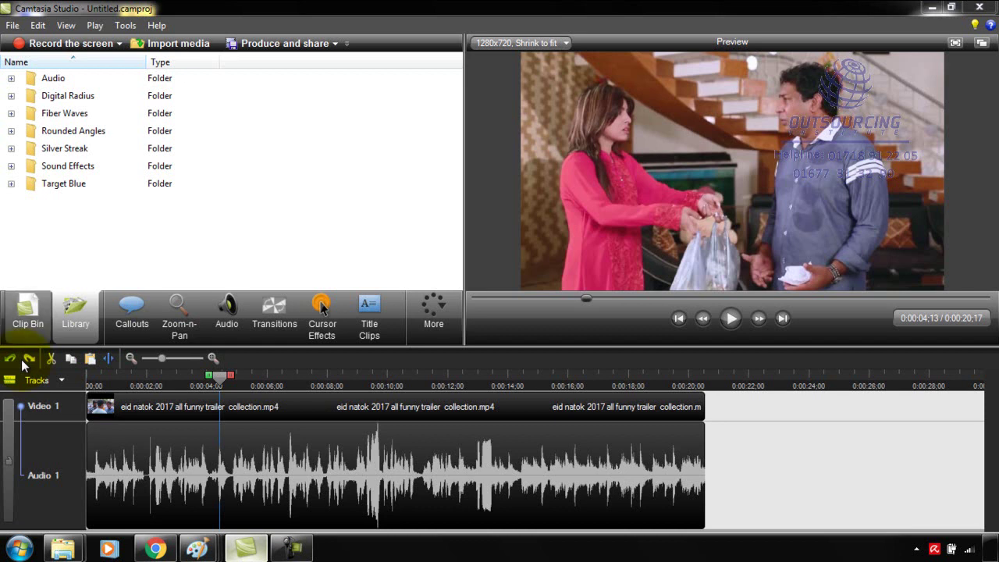
left_click(26, 336)
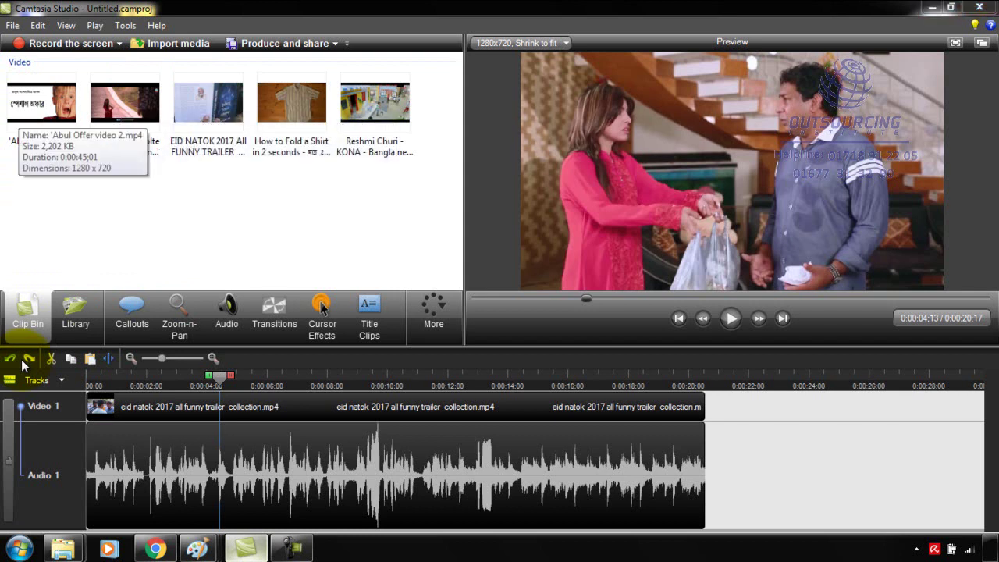
left_click(125, 111)
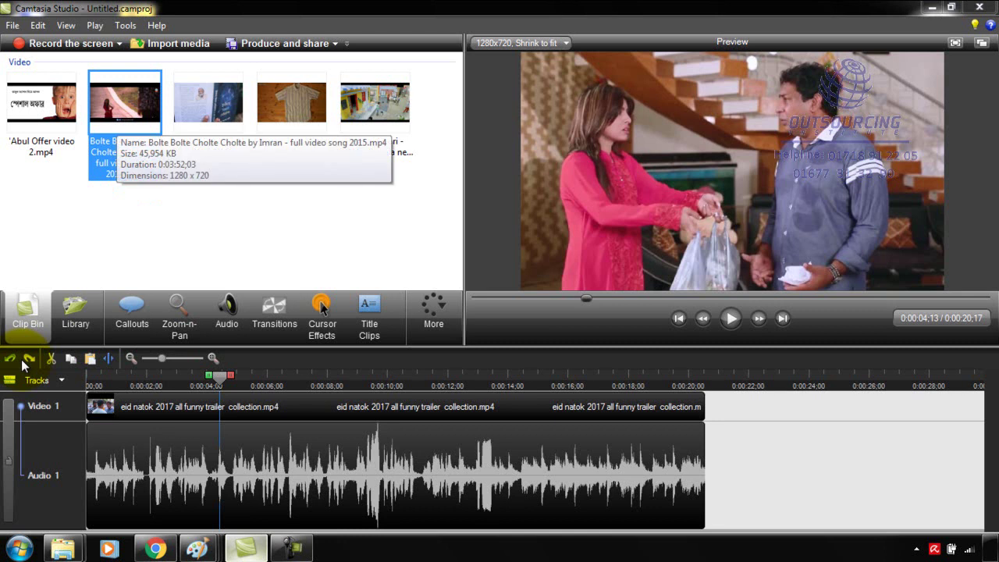
right_click(119, 101)
key("Down")
key("Down")
key("Down")
key("Down")
key("Down")
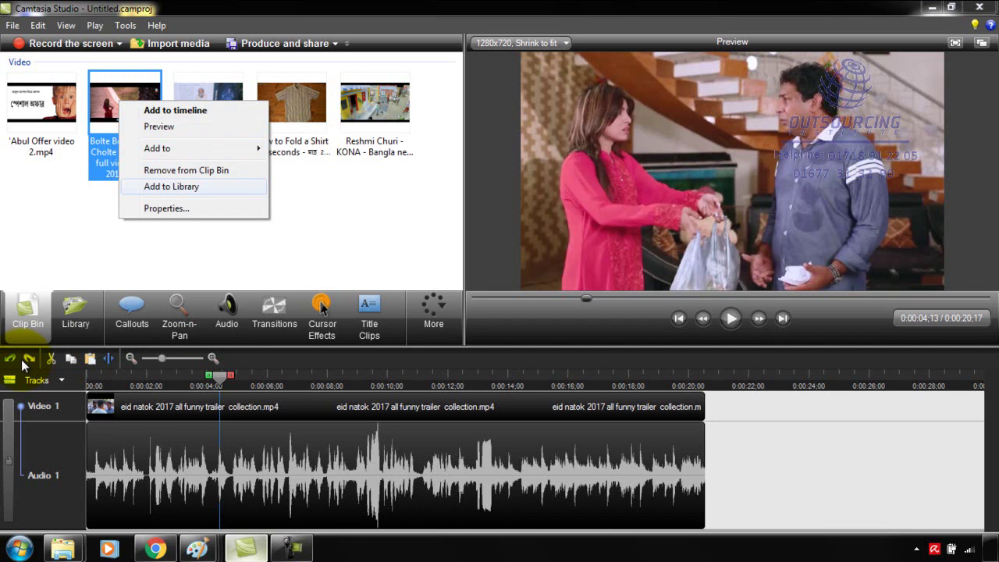
key("Up")
key("Up")
left_click(76, 315)
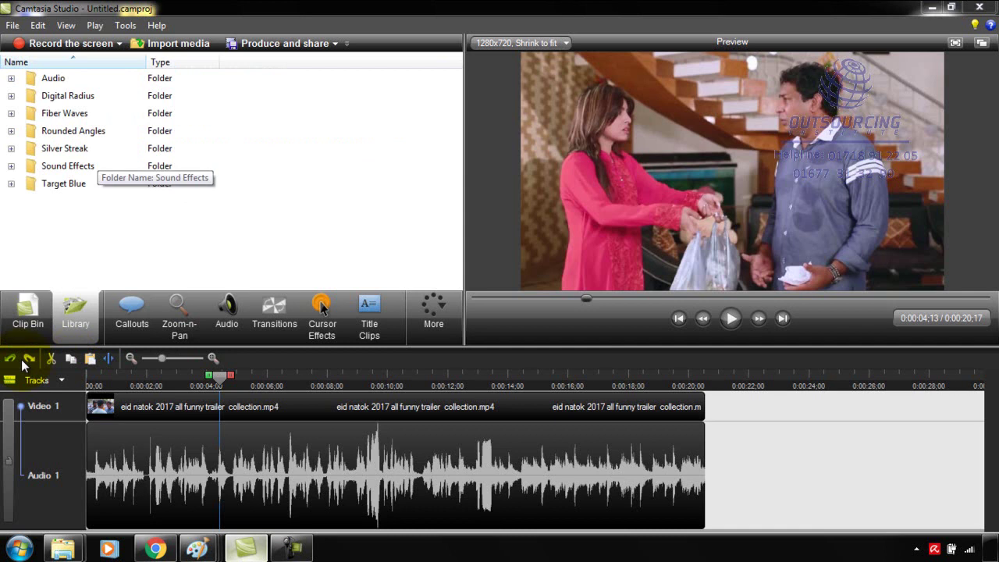
key("ctrl+alt+b")
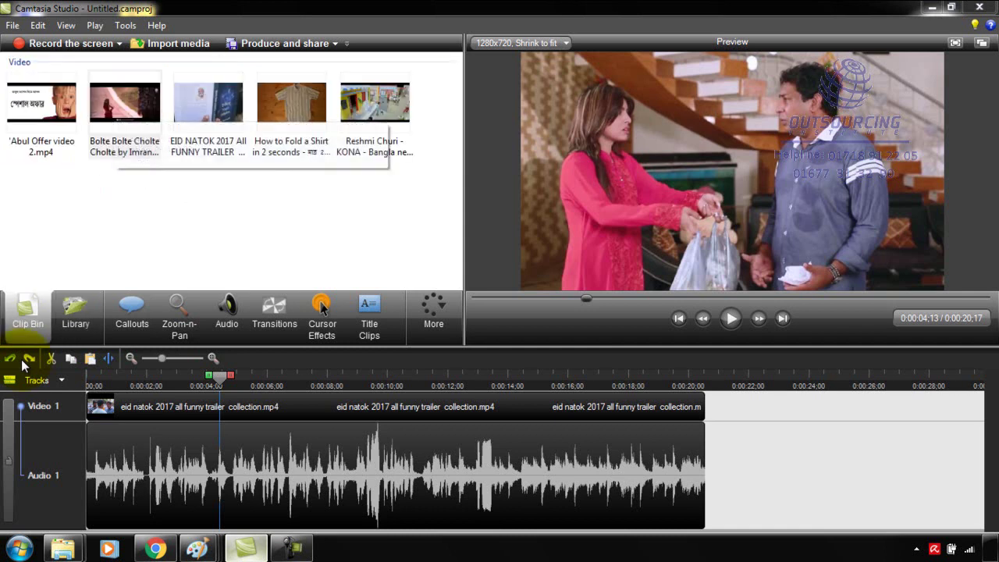
- Add the clip 'Abul Offer video 2.mp4 from the Clip Bin to the Library and select its Library entry
left_click(50, 99)
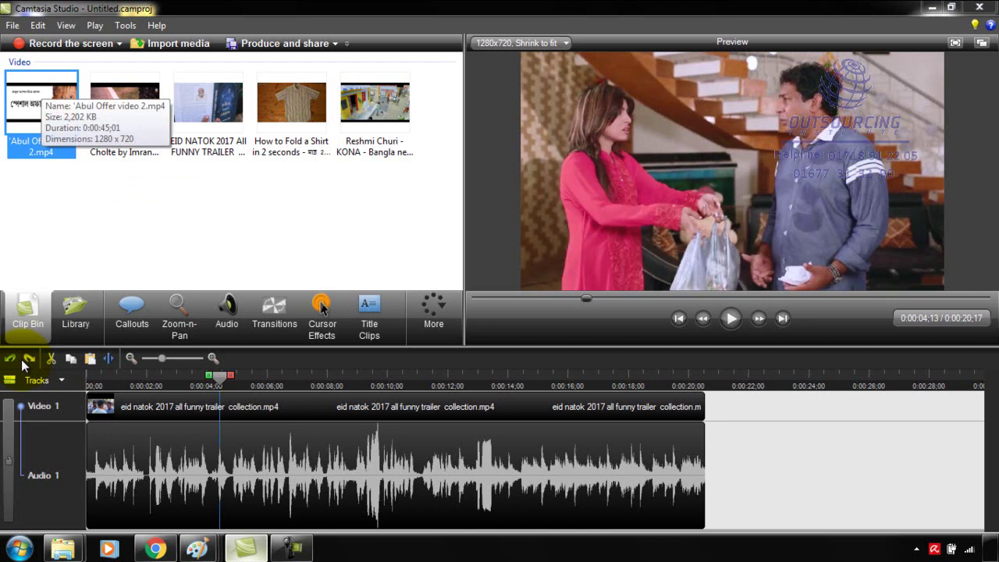
right_click(35, 97)
key("Down")
key("Down")
key("Down")
key("Down")
key("Down")
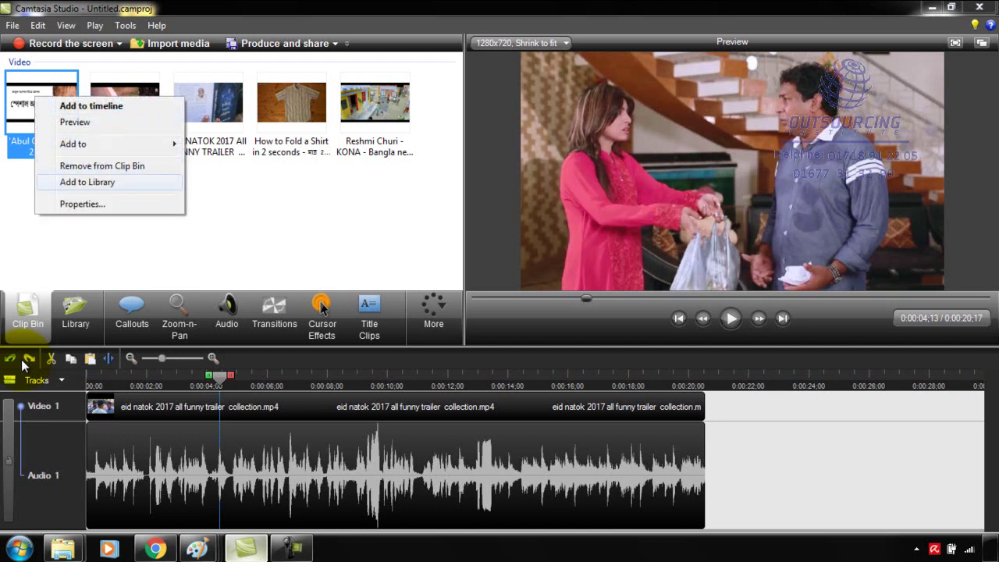
key("Return")
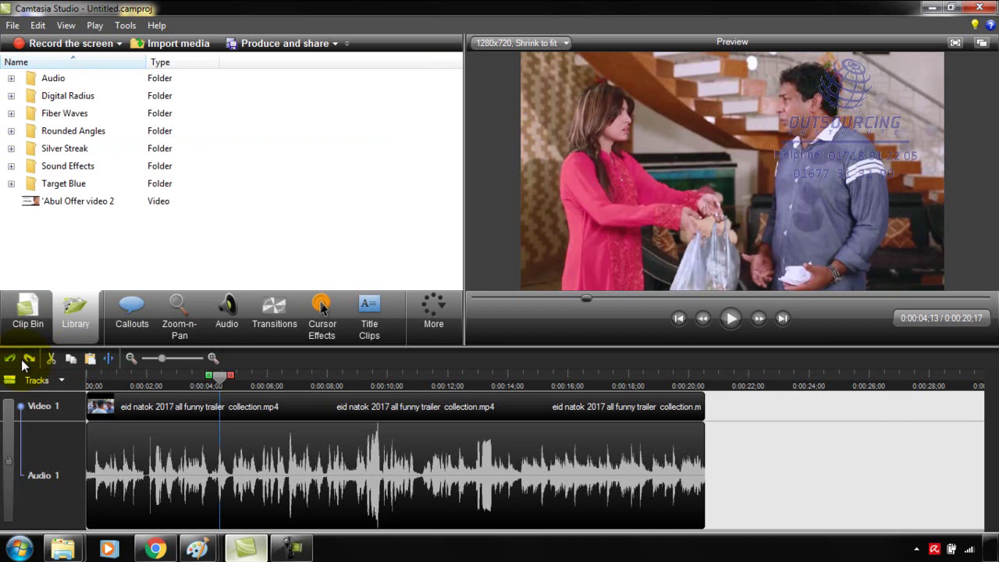
left_click(55, 202)
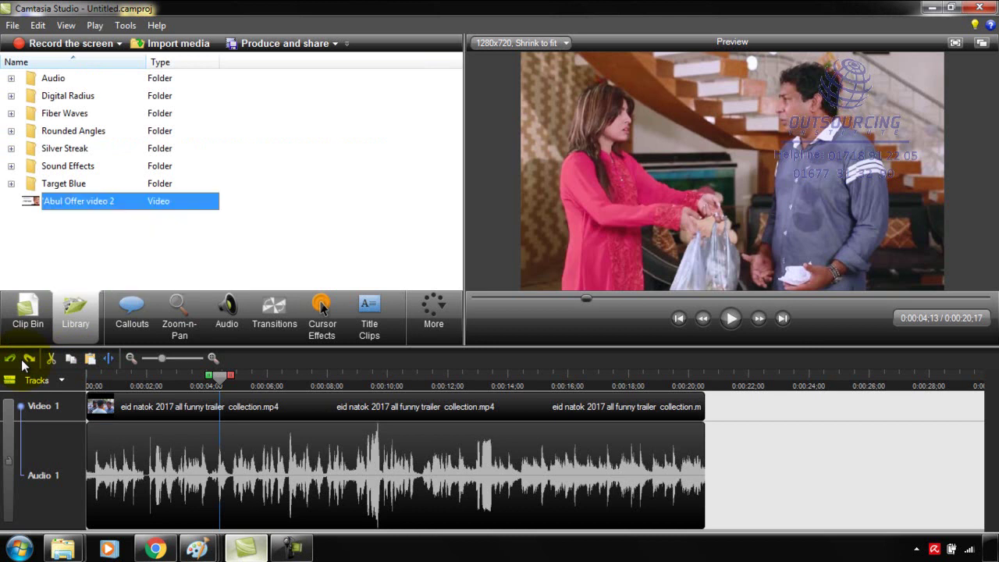
- Compare the media held in the Clip Bin with the assets stored in the Library
left_click(28, 315)
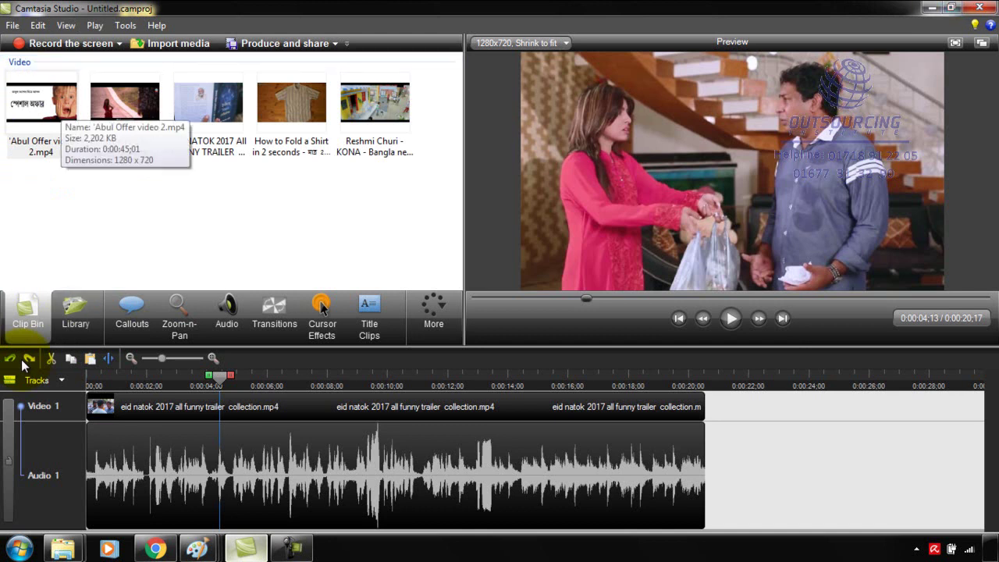
left_click(75, 316)
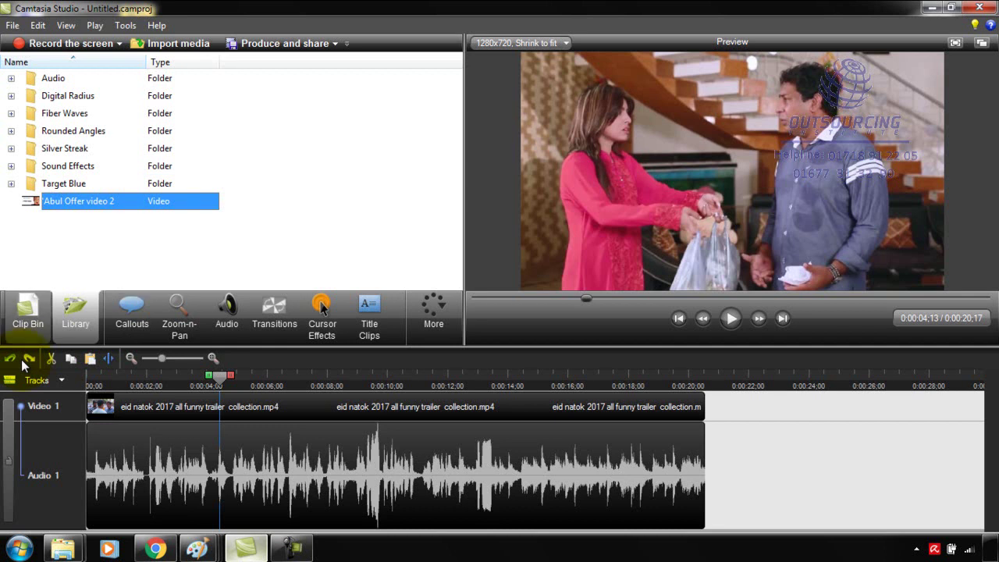
left_click(29, 316)
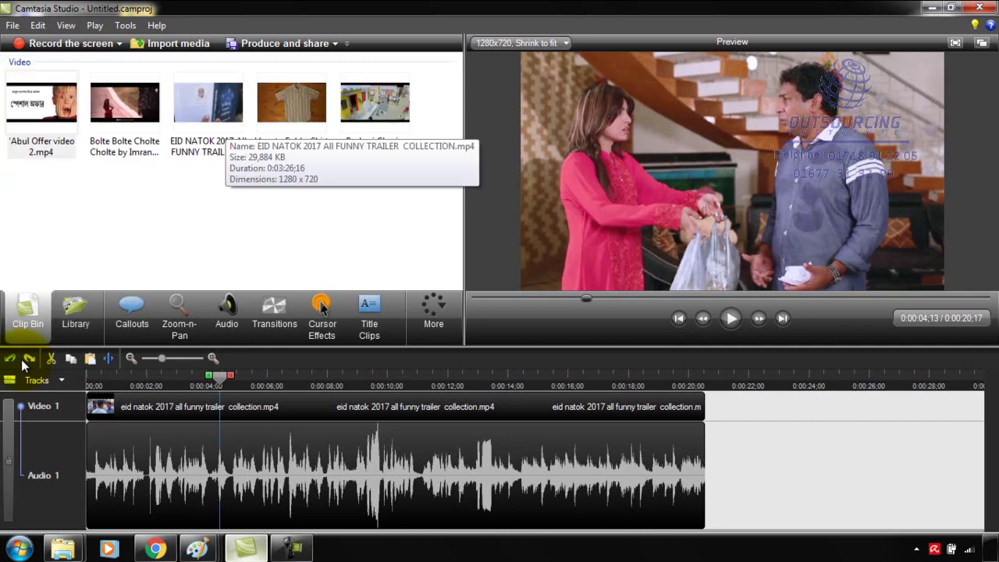
- Expand the Audio, Digital Radius and Fiber Waves folders in the Library to view their assets
left_click(75, 312)
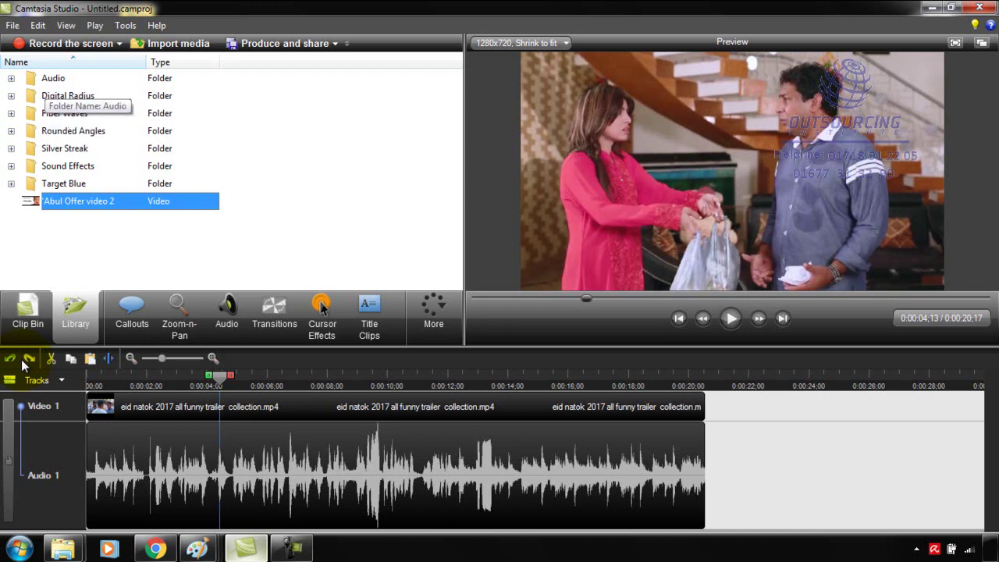
double_click(47, 81)
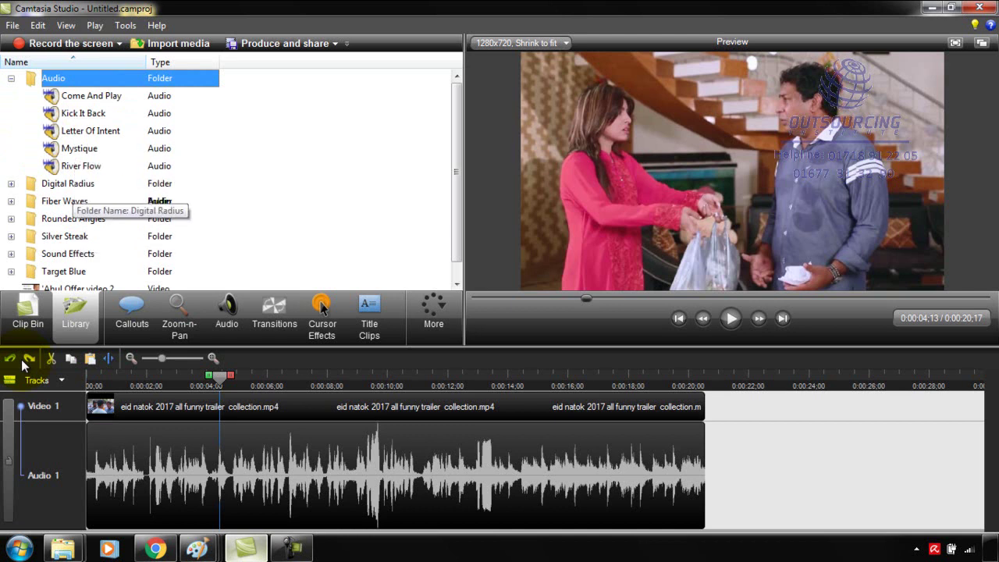
double_click(73, 184)
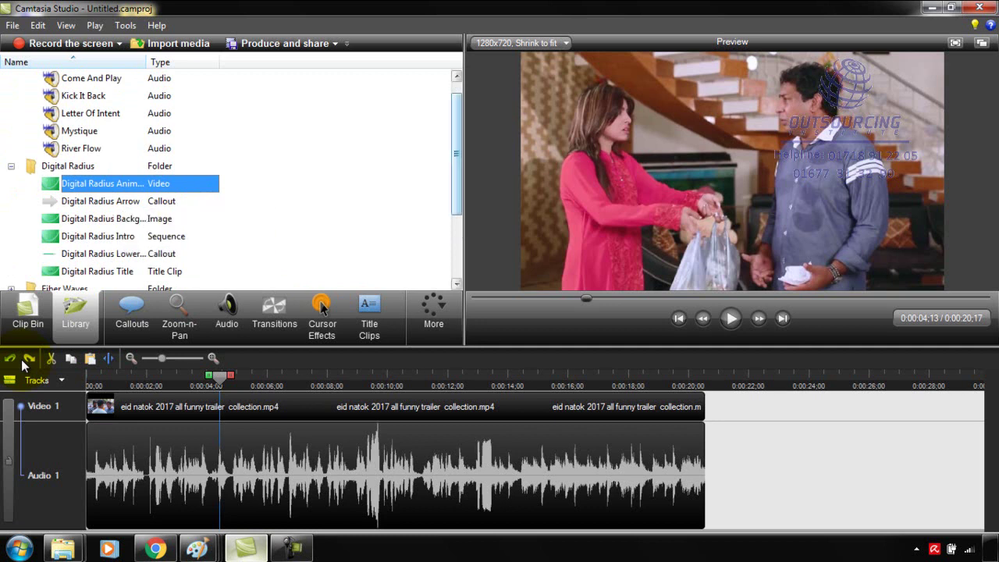
left_click_drag(457, 153, 457, 206)
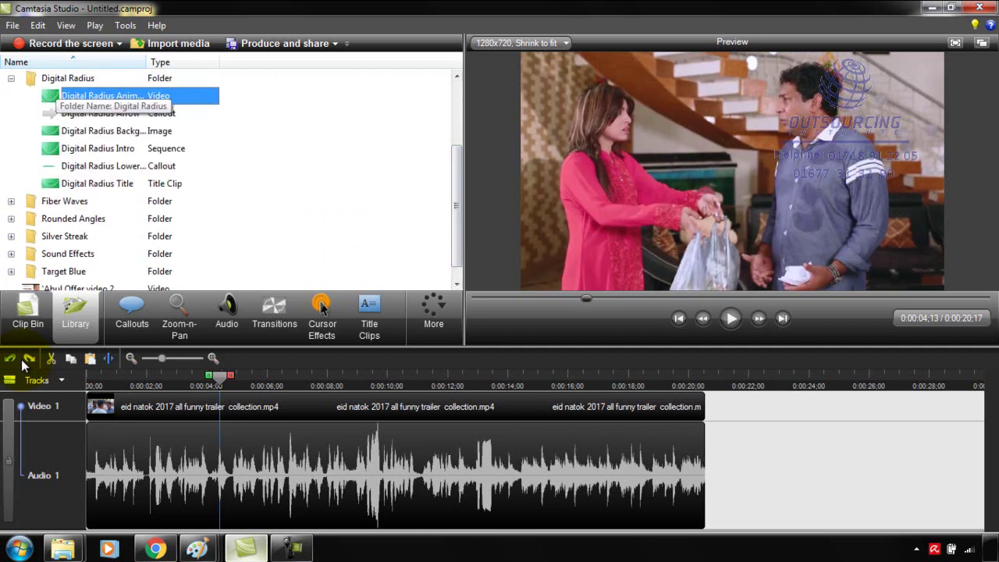
double_click(71, 201)
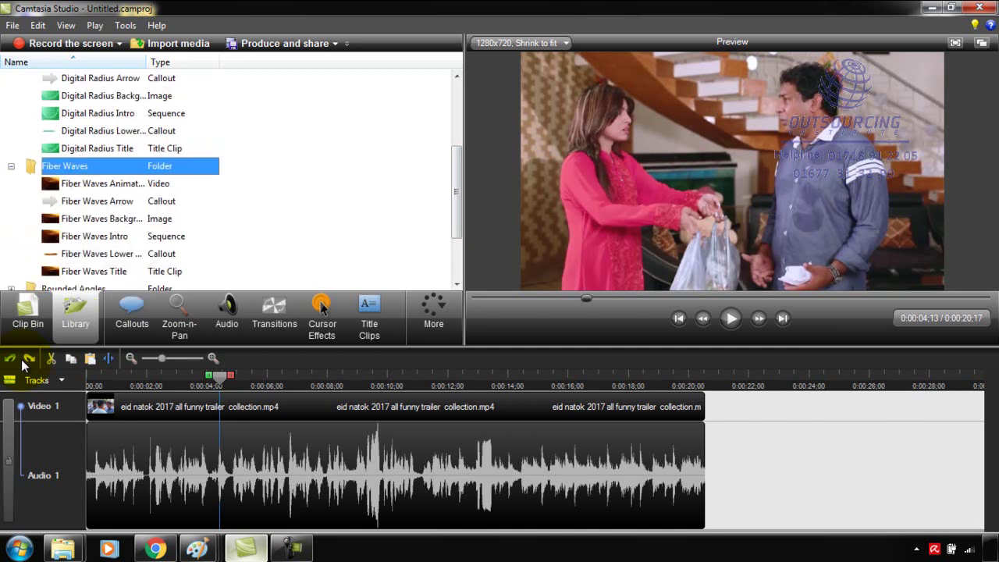
- Preview the Digital Radius Intro and Fiber Waves Intro sequences from the Library
left_click_drag(457, 192, 456, 168)
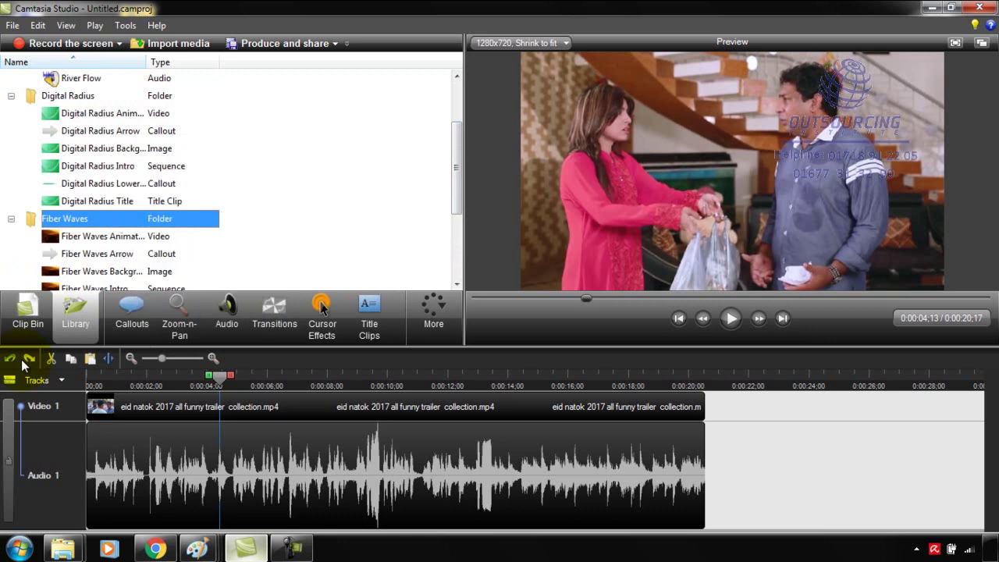
double_click(126, 169)
key("space")
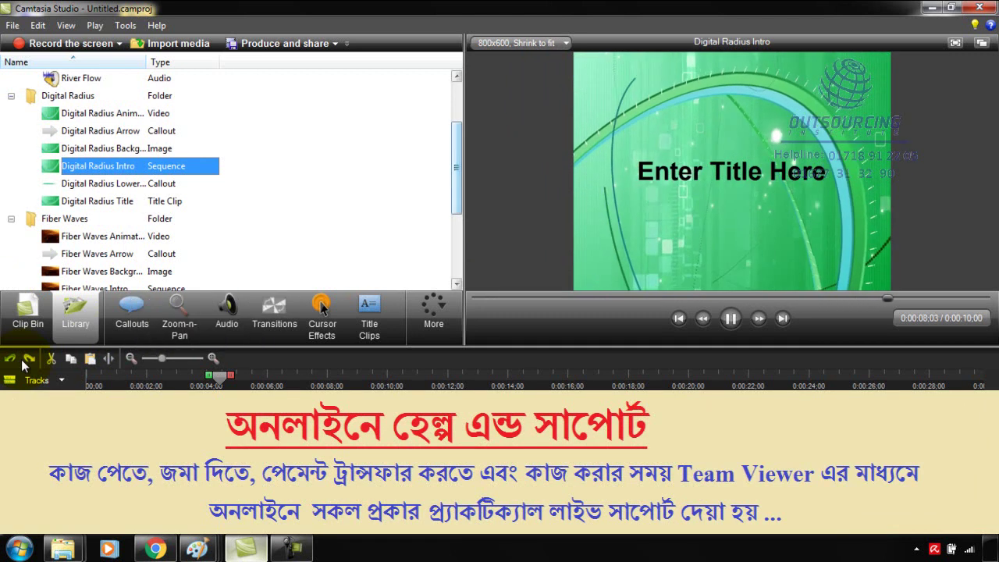
scroll(24, 364, "down", 1)
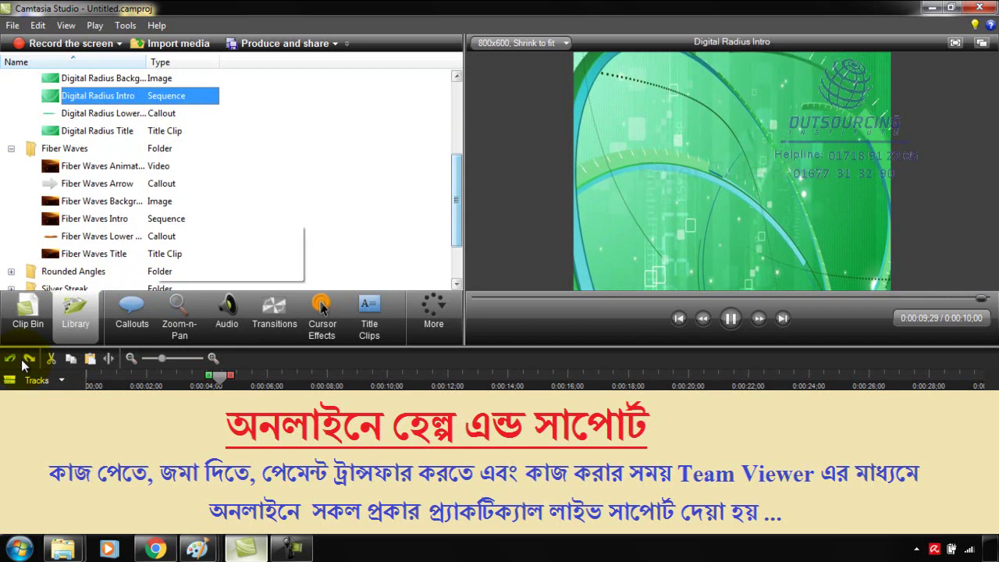
double_click(95, 218)
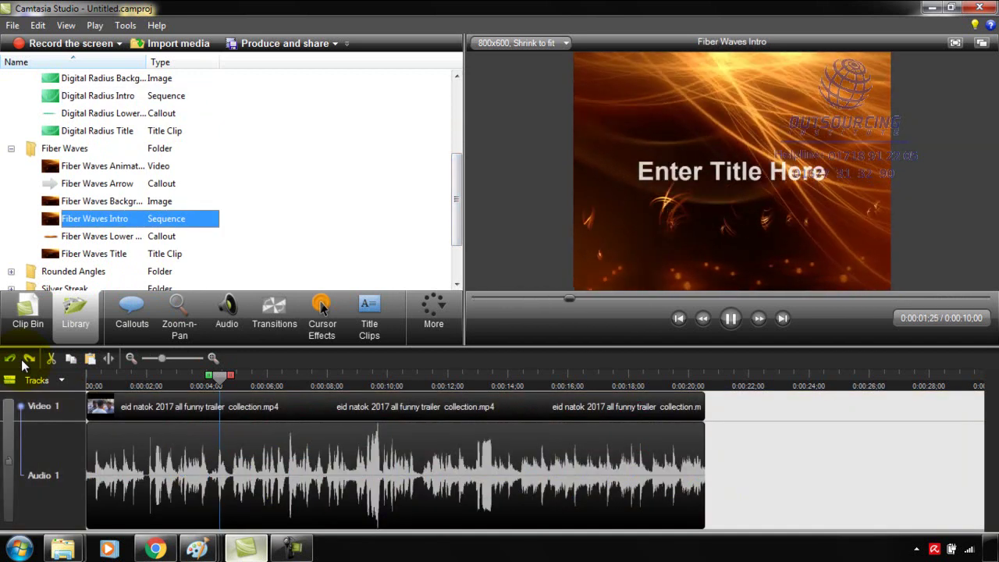
- Expand the Rounded Angles and Silver Streak folders in the Library to view their assets
scroll(24, 364, "down", 2)
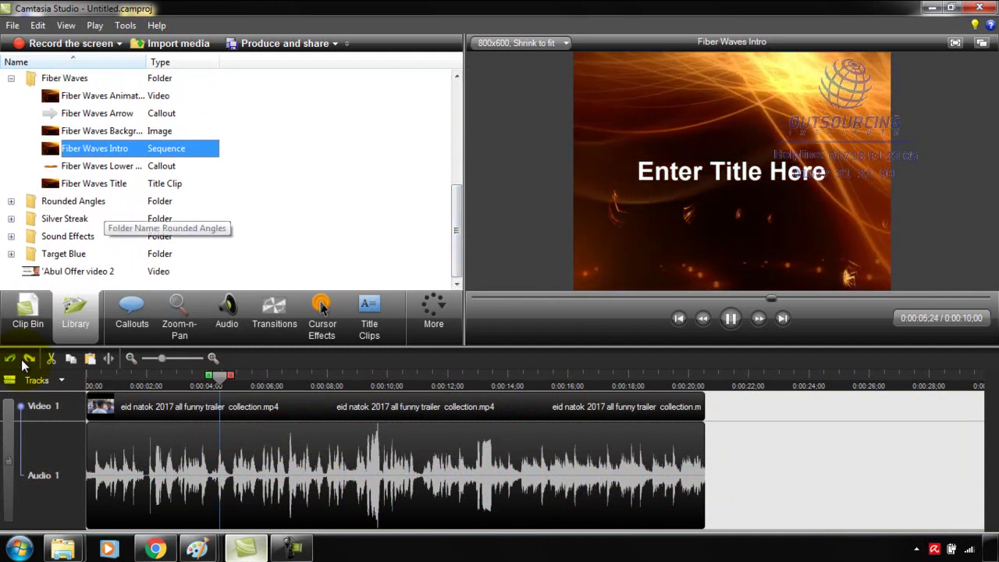
key("Down")
key("Down")
key("Down")
key("Right")
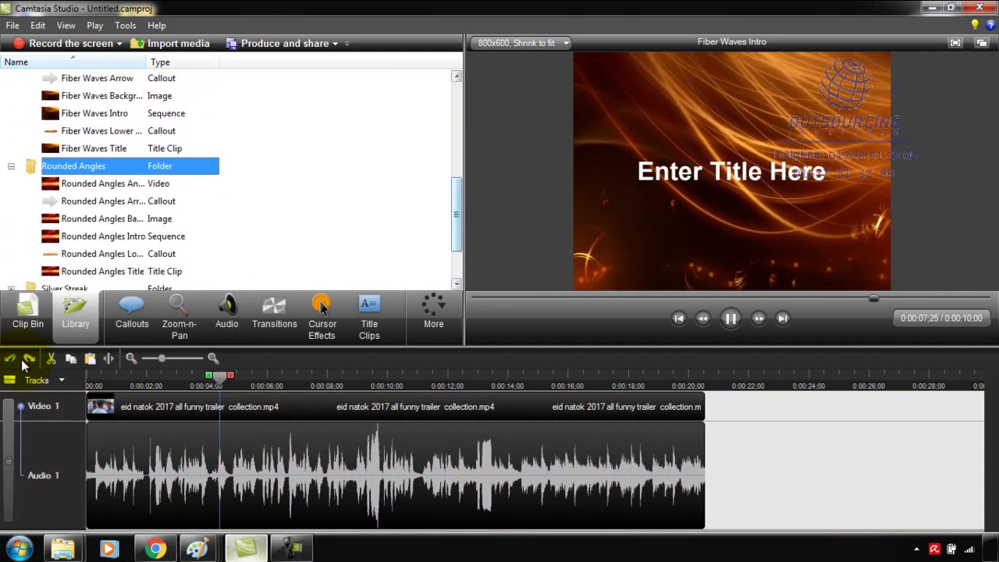
scroll(23, 364, "down", 1)
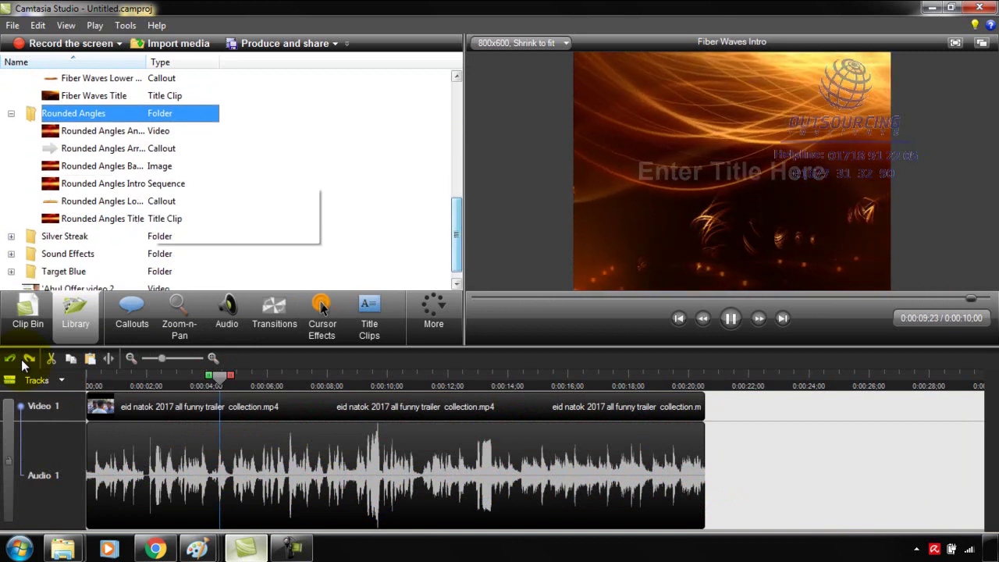
key("s")
key("Right")
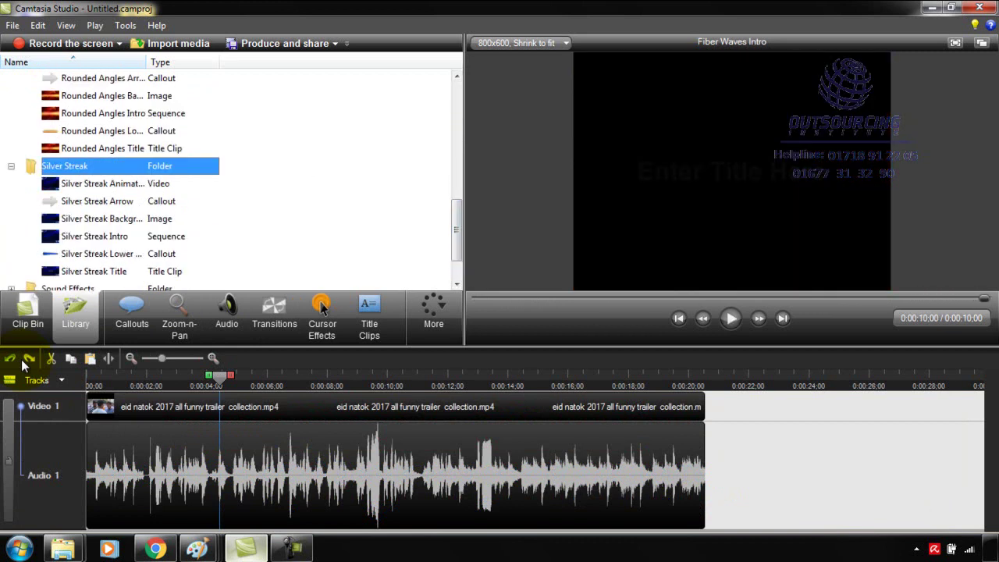
- Expand the Library's Sound Effects folder and preview the Laptop Double-Click, Mouse Click and Mouse Double-Click sounds
scroll(23, 364, "down", 1)
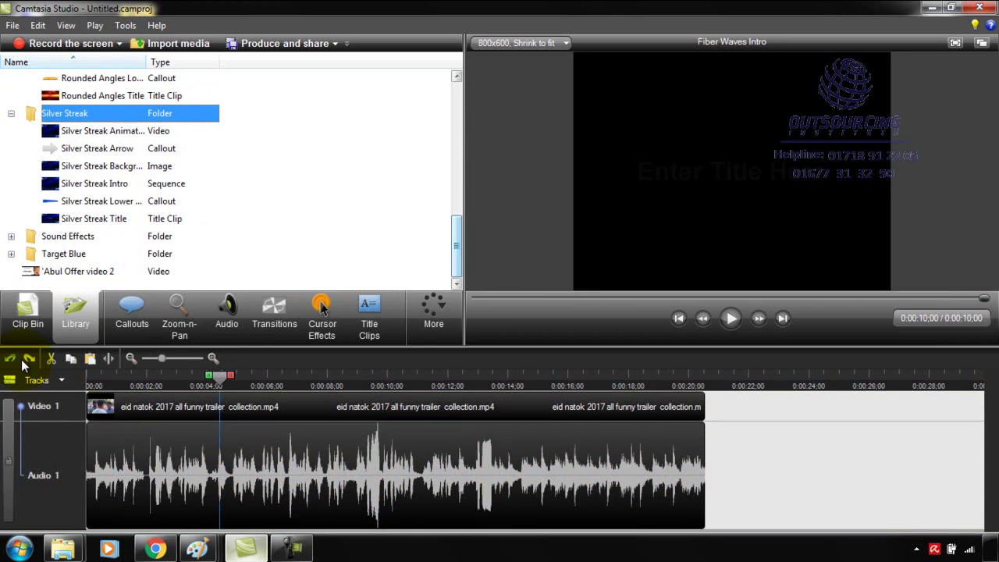
key("s")
key("o")
key("Right")
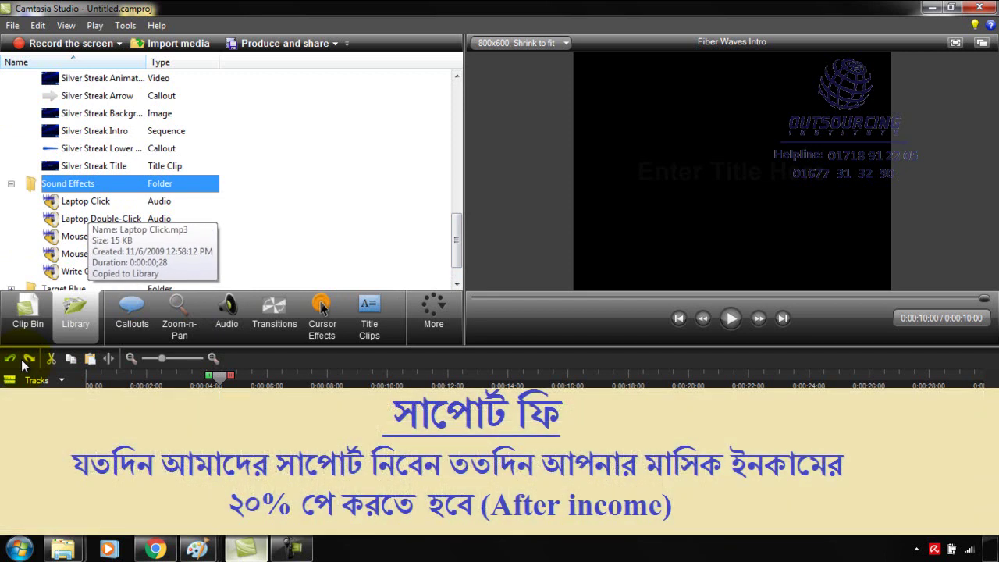
key("Down")
key("Down")
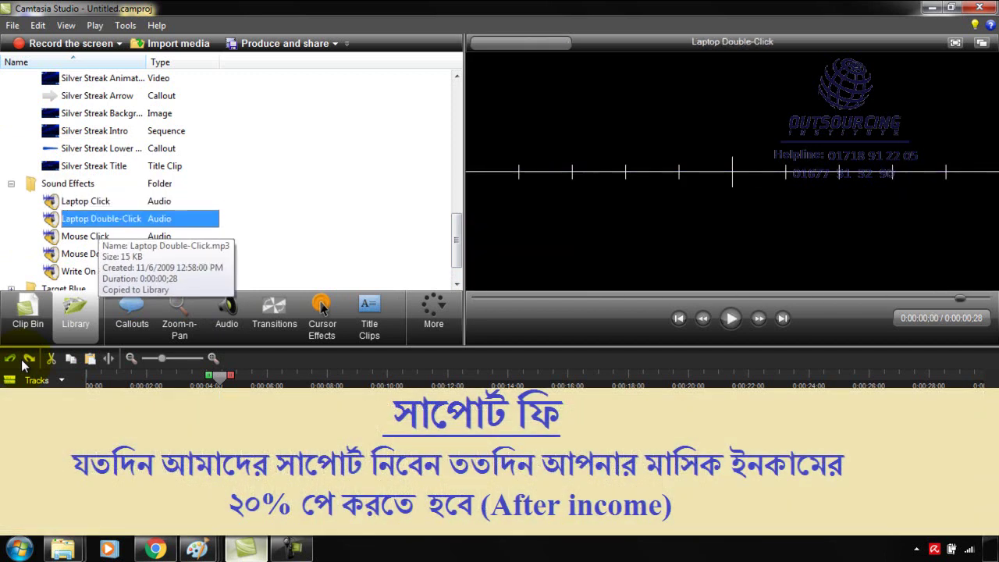
key("Down")
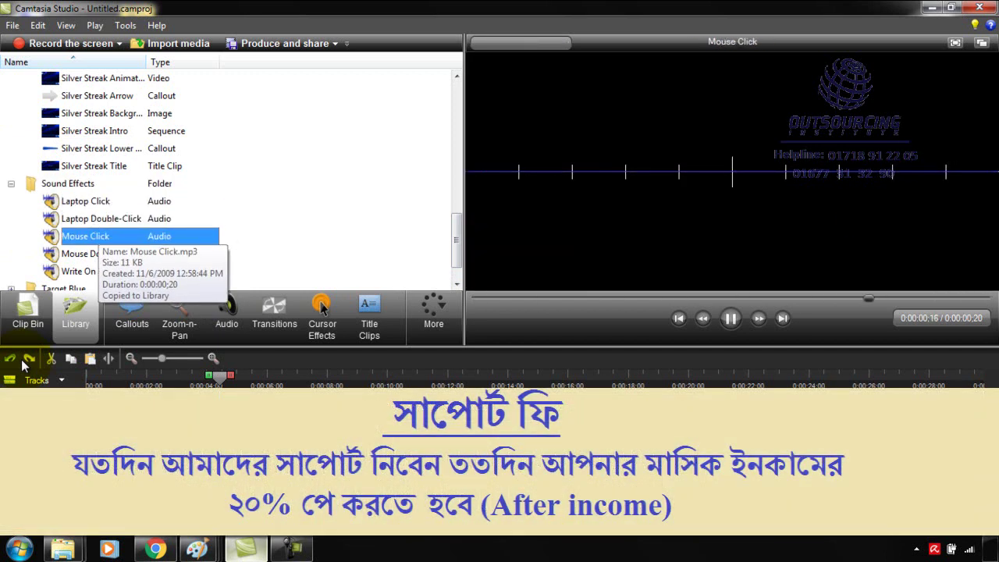
key("Down")
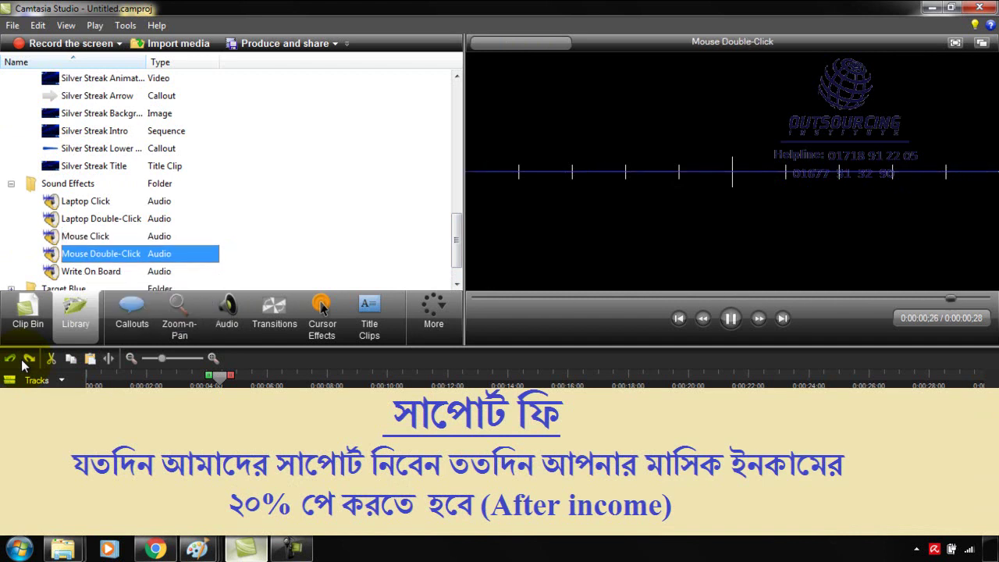
- Expand the Target Blue folder in the Library to view its assets
scroll(227, 183, "down", 1)
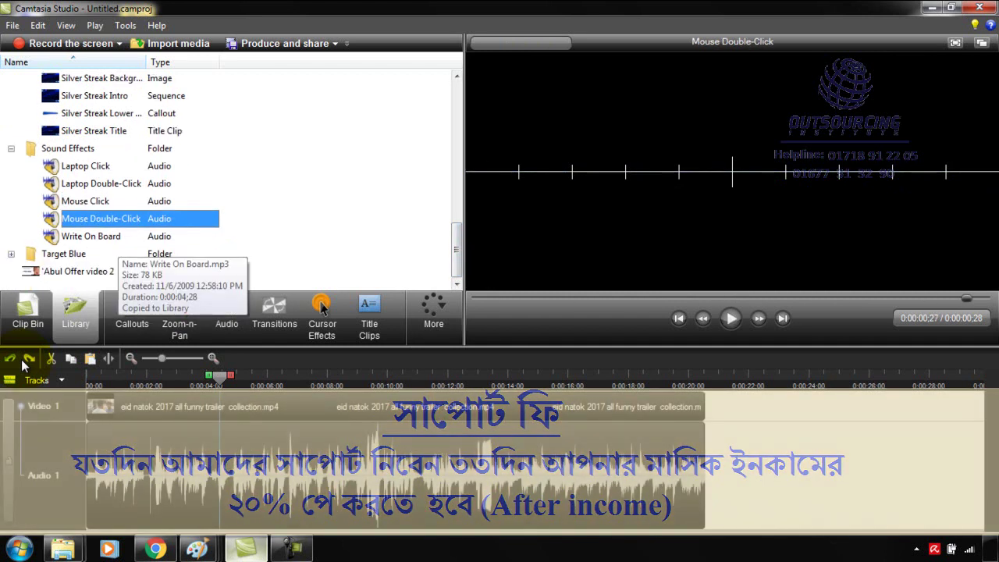
key("Down")
key("Down")
key("Right")
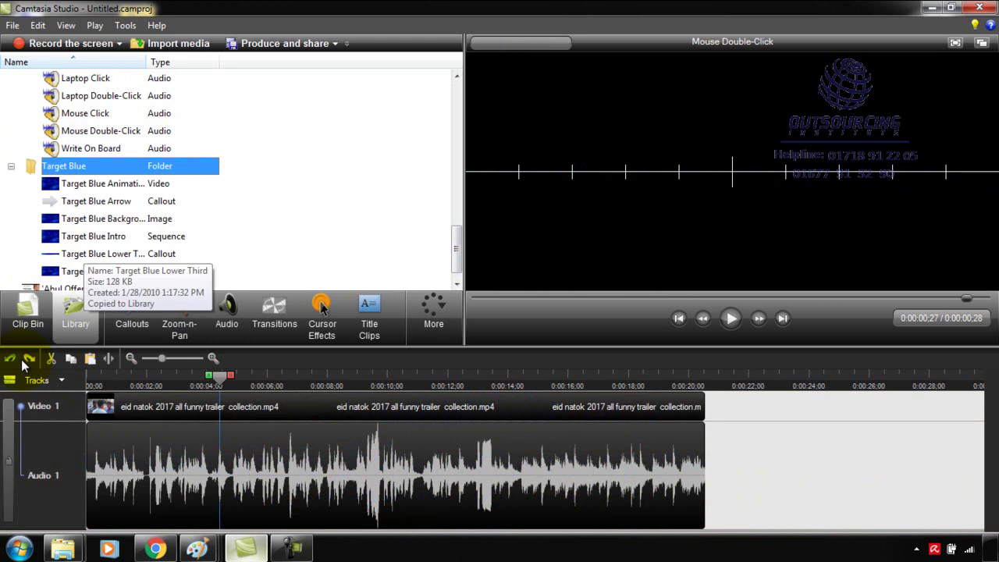
- Check the Clip Bin briefly, return to the Library and collapse its Target Blue folder
left_click(28, 316)
left_click(76, 316)
key("Left")
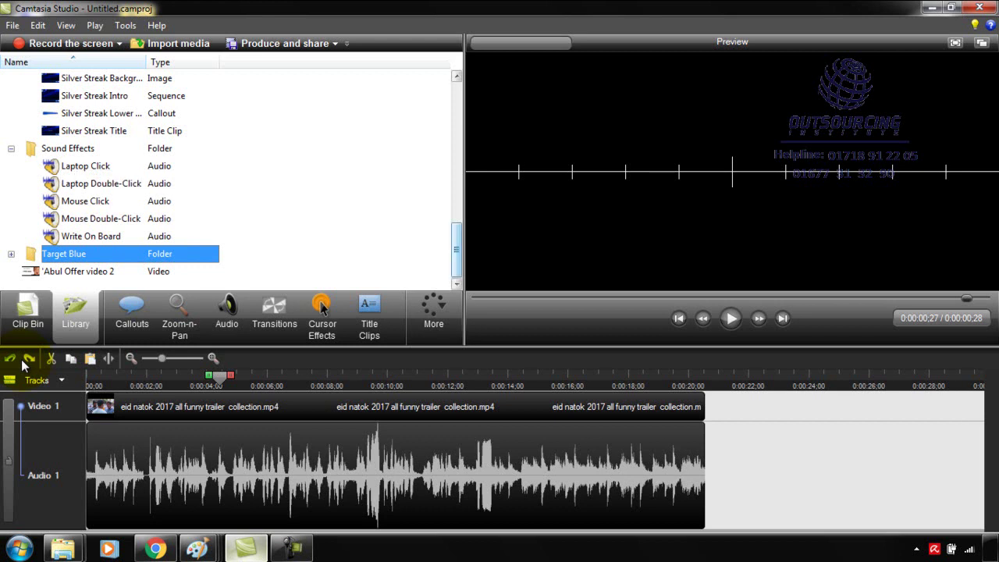
scroll(23, 364, "up", 3)
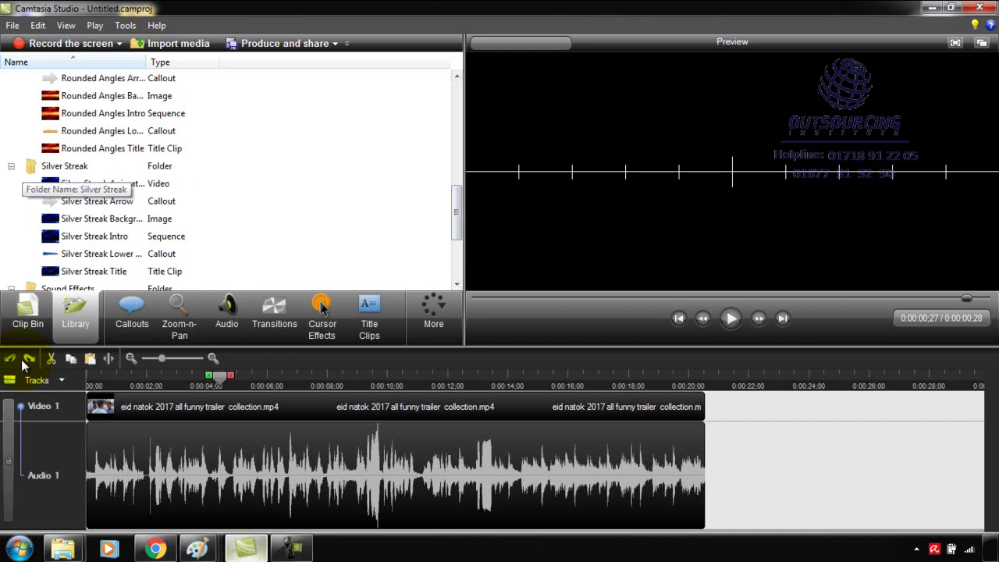
- Collapse the Silver Streak, Fiber Waves and Rounded Angles folders in the Library
key("Left")
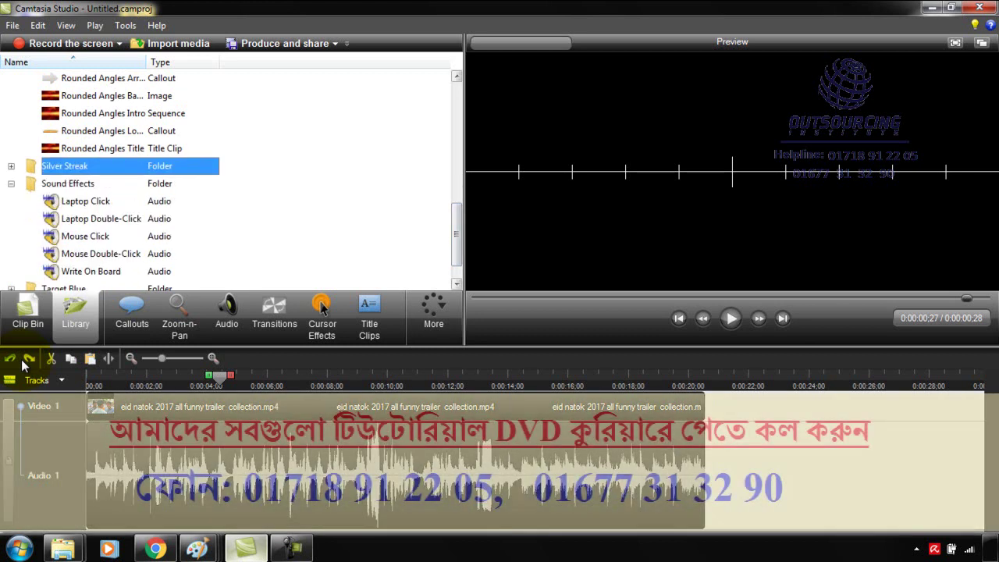
scroll(24, 365, "up", 4)
left_click(11, 114)
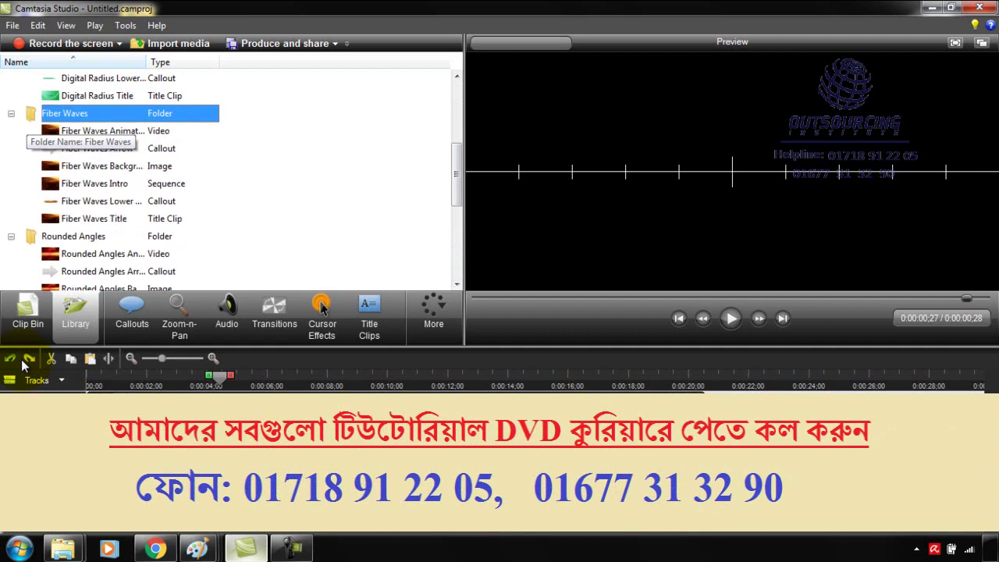
key("Left")
key("ctrl+alt+1")
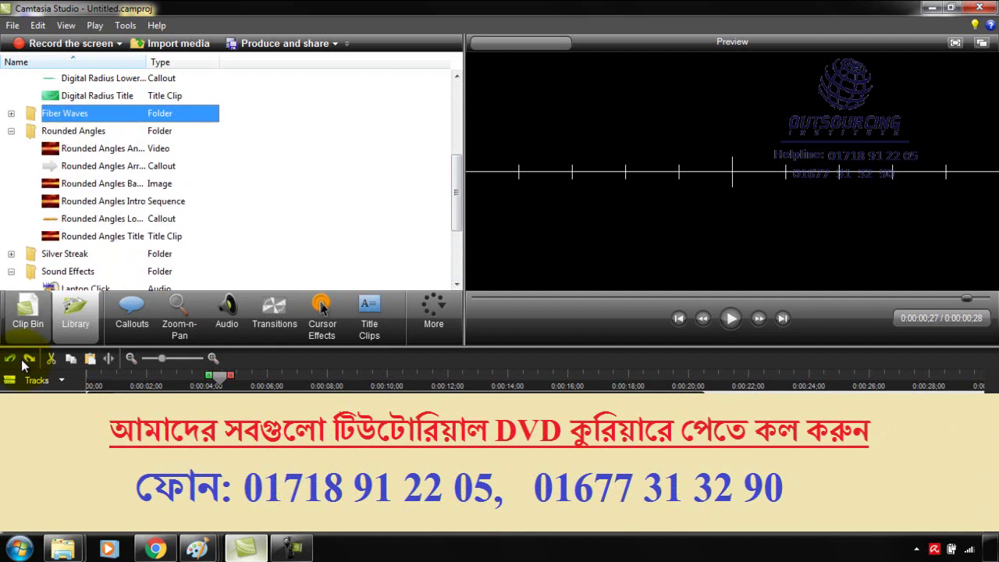
key("ctrl+alt+2")
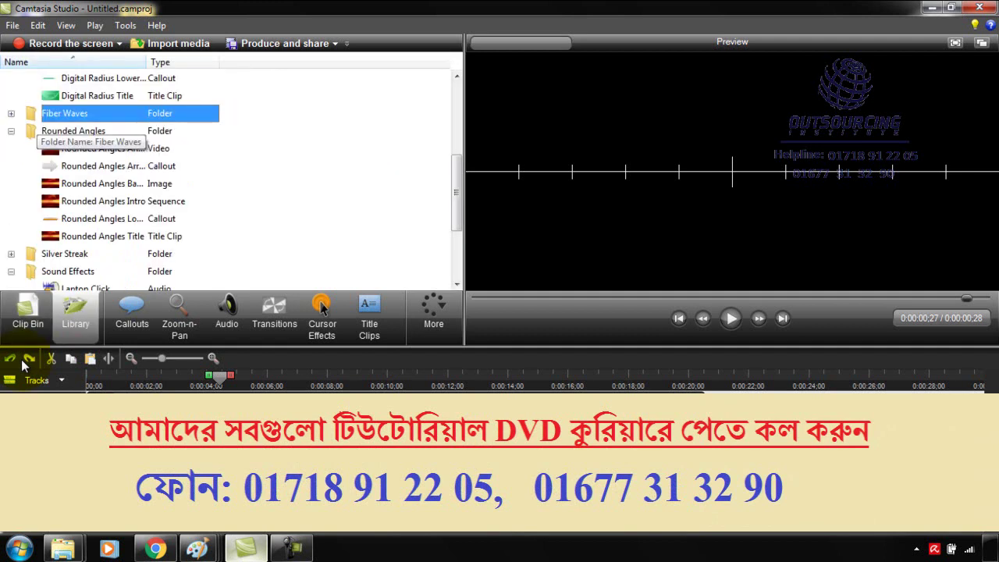
key("Down")
key("Left")
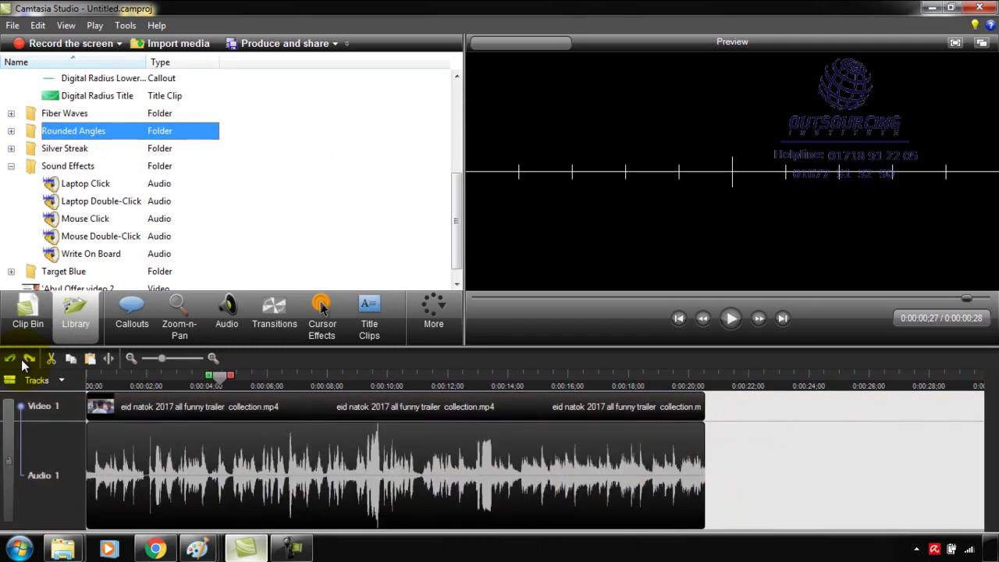
- Collapse the Library's Sound Effects and Digital Radius folders, and open the callout settings
key("Down")
key("Down")
key("Left")
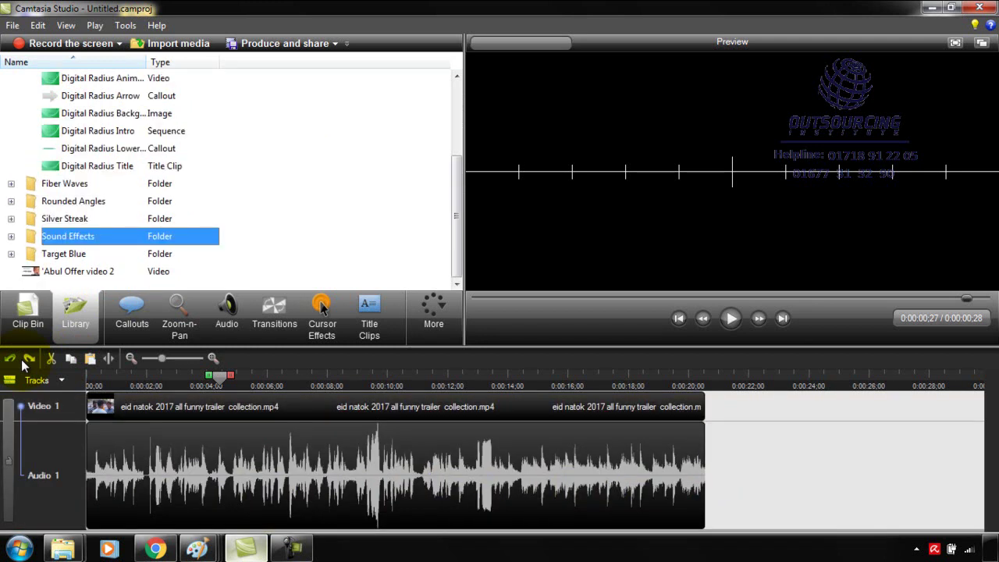
scroll(22, 366, "up", 1)
left_click(11, 113)
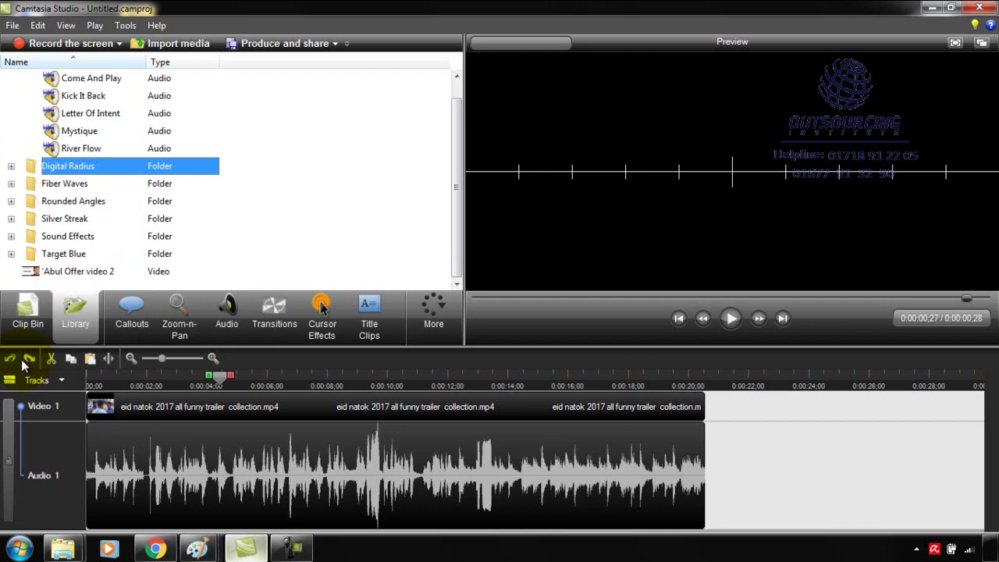
scroll(22, 183, "up", 1)
key("c")
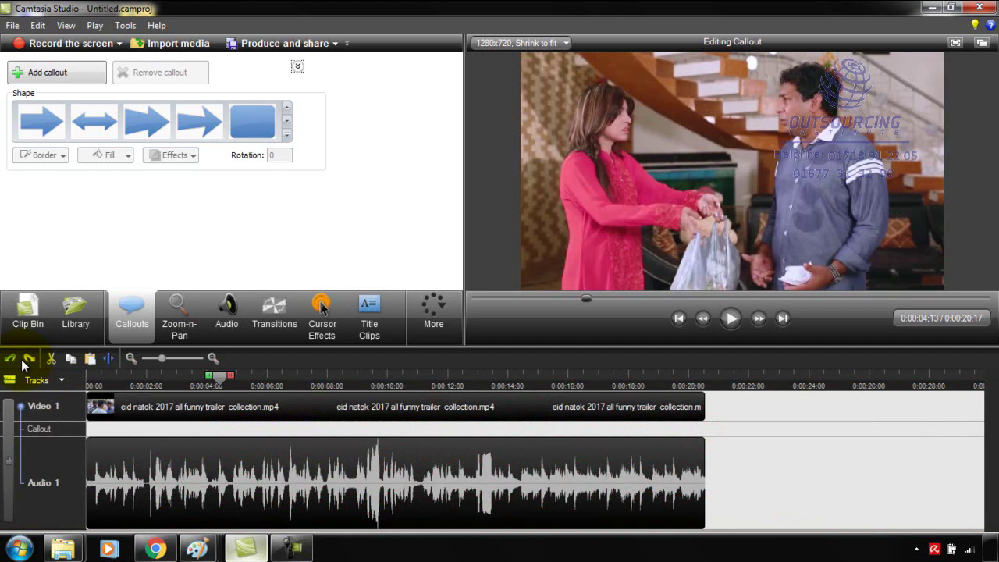
- Switch to Chrome, save the enlarged "Ha ha!" image as hqdefault in the Videos library, and return to Camtasia Studio
key("alt+Tab")
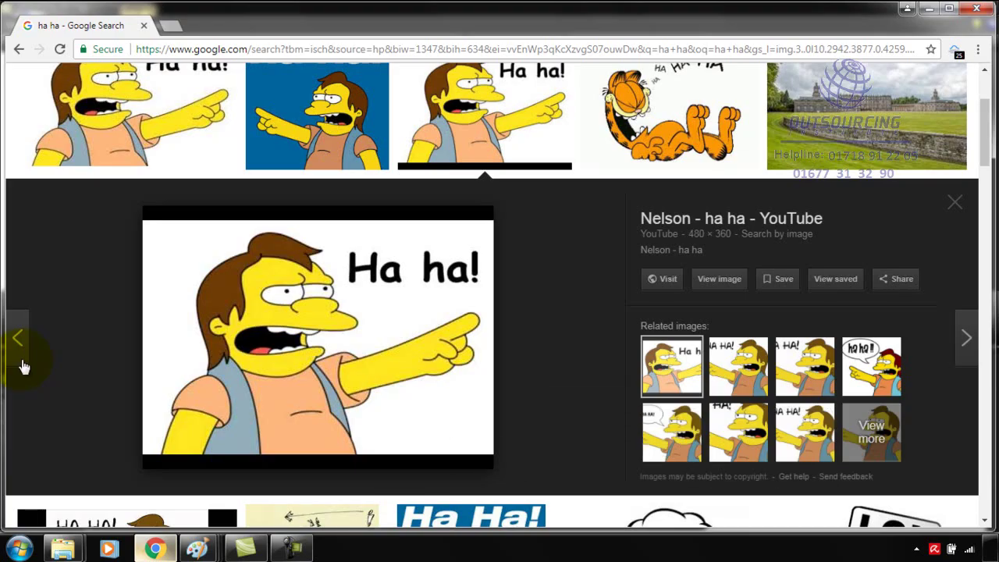
right_click(325, 270)
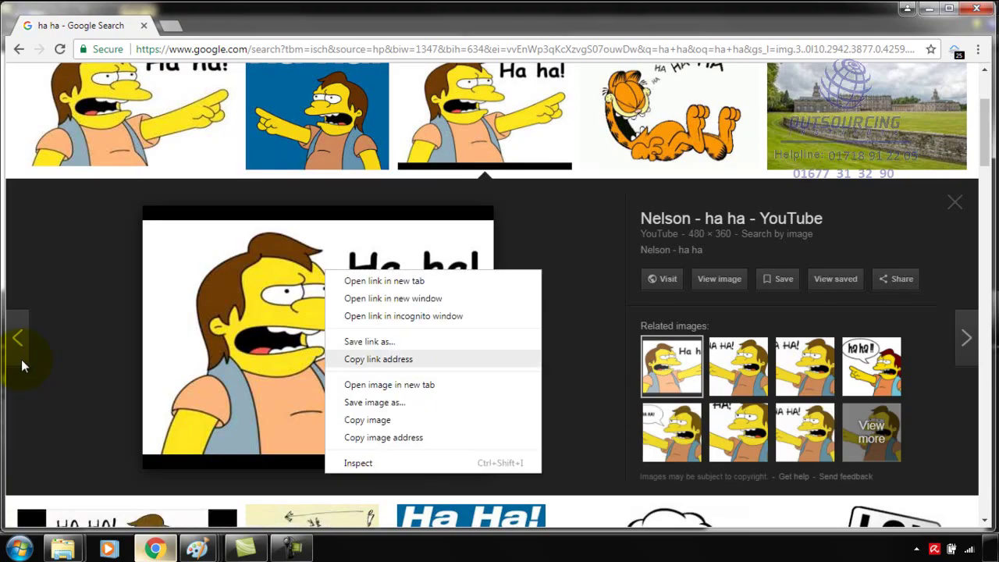
key("Return")
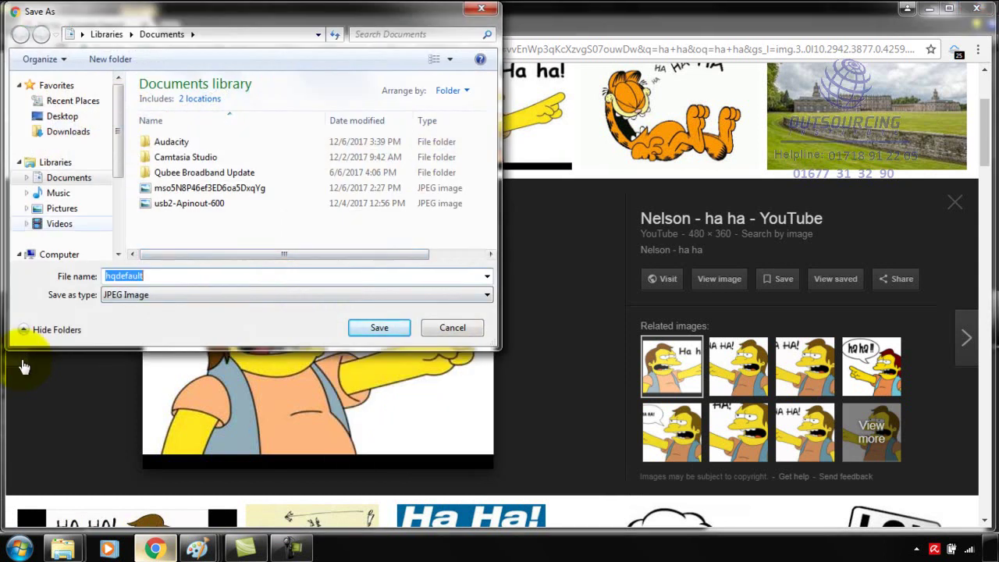
left_click(59, 224)
key("Tab")
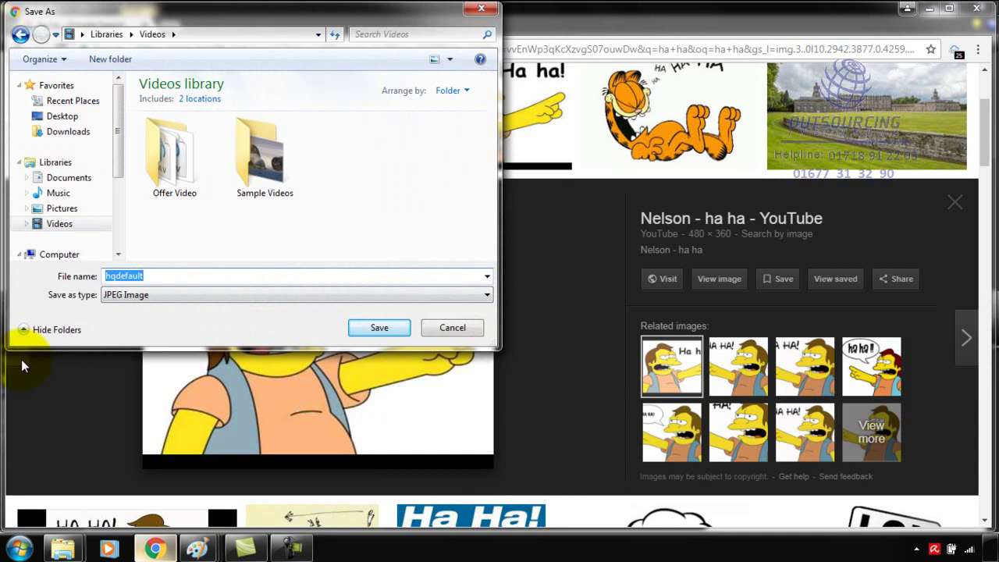
key("Return")
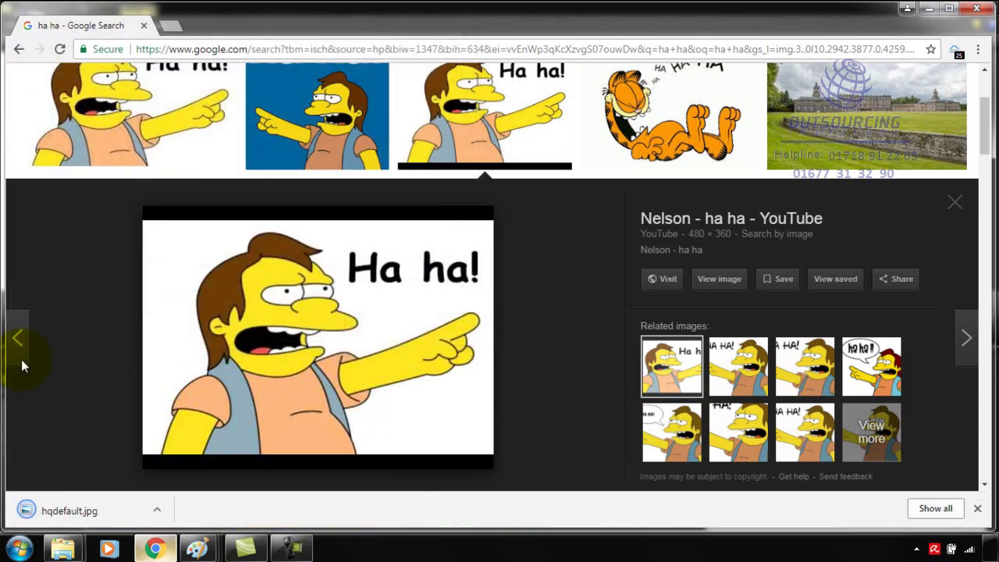
left_click(246, 548)
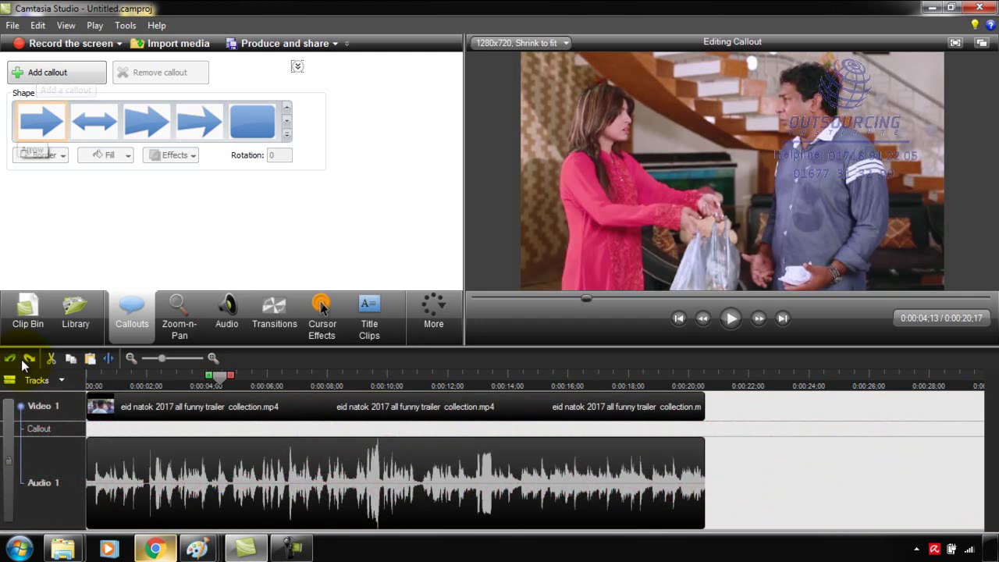
- Add an arrow callout at the playhead and look through its text, fade and size properties
left_click(24, 361)
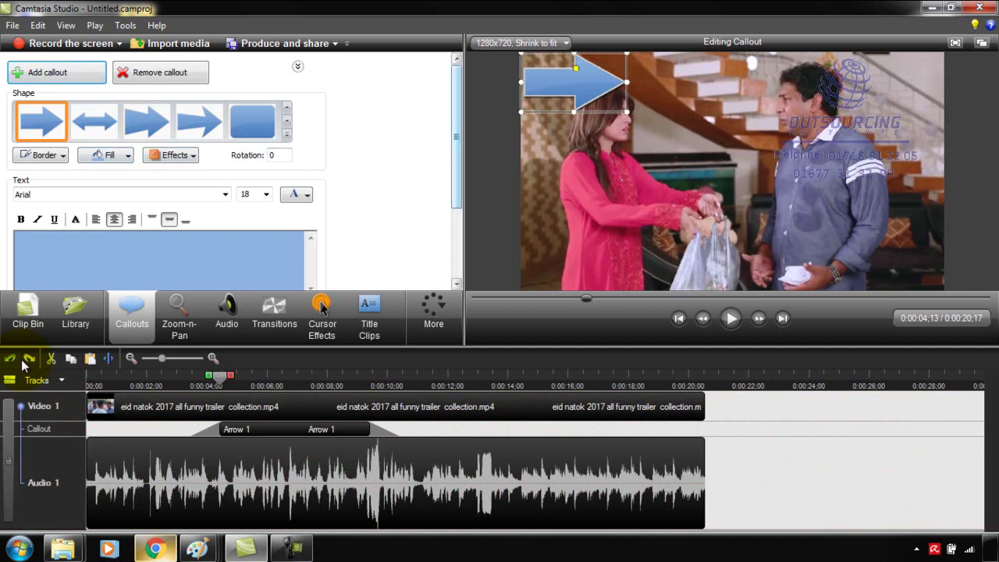
left_click_drag(457, 136, 458, 201)
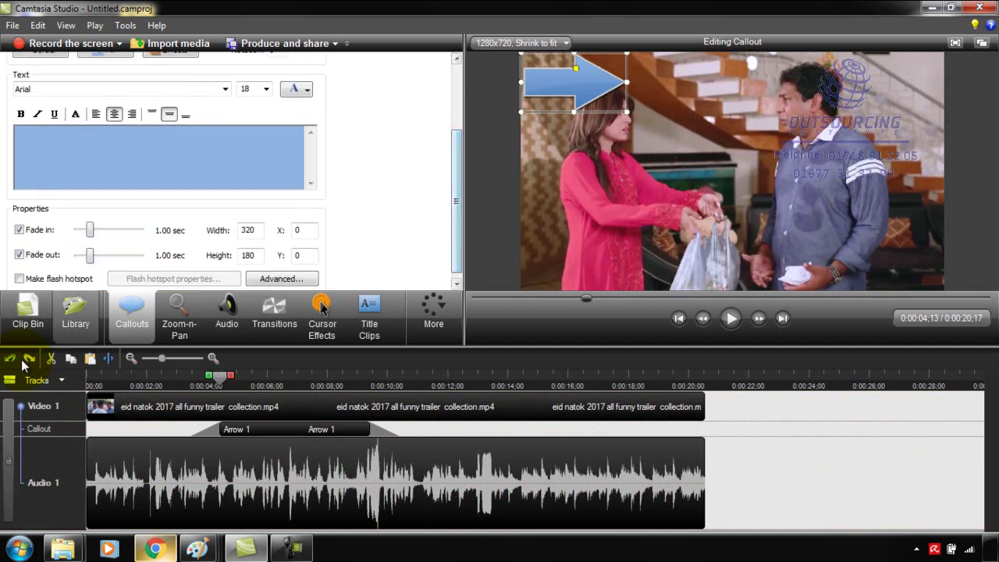
left_click(28, 316)
left_click(132, 315)
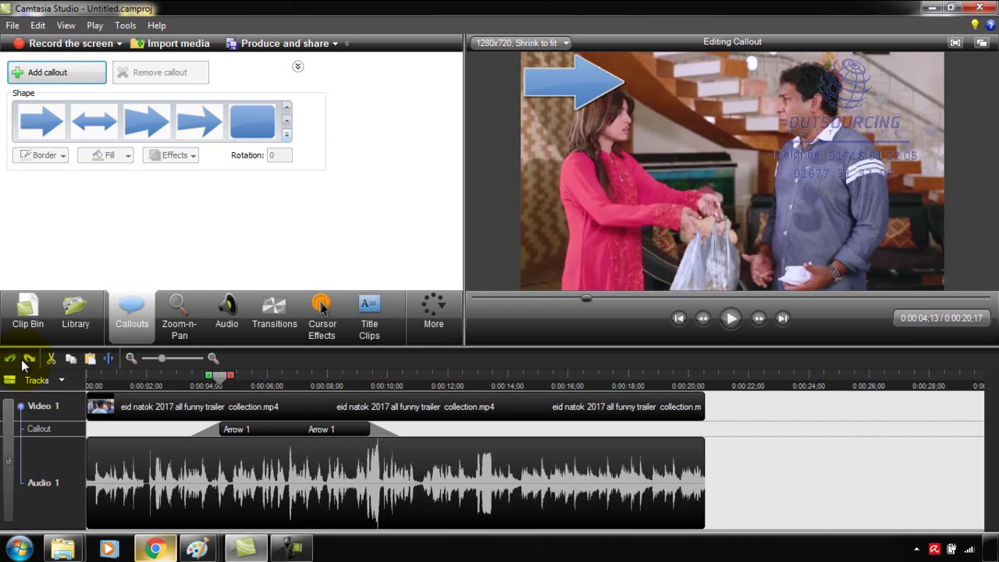
- Delete the blue arrow callout from the video frame
left_click(574, 82)
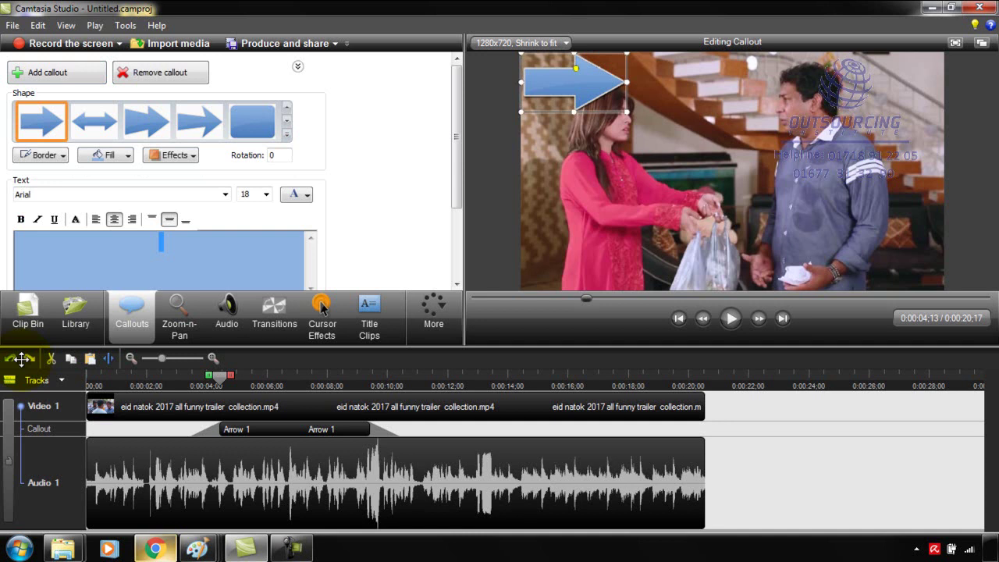
right_click(575, 83)
left_click(645, 110)
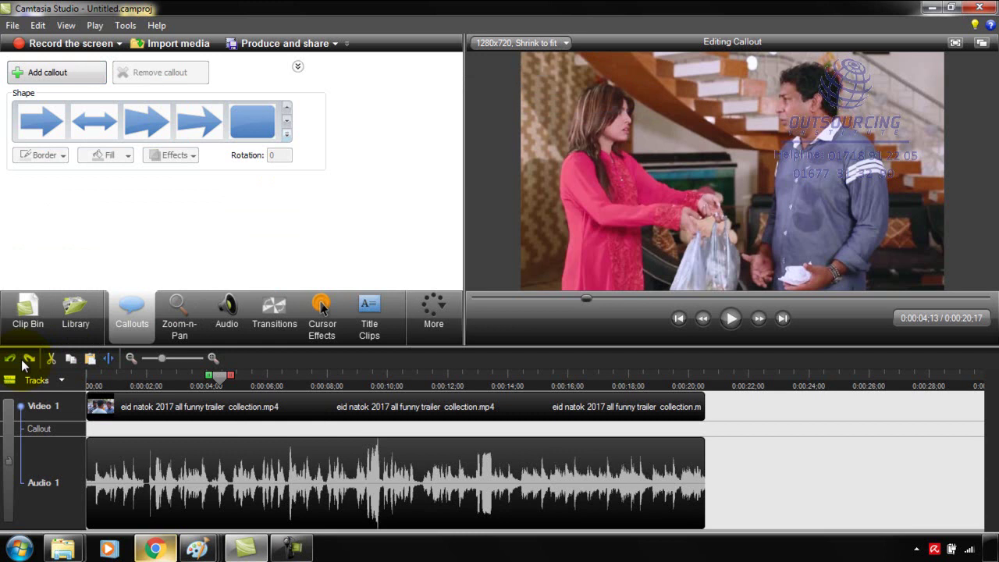
- Load the hqdefault image from the Videos library as an image callout at the playhead
left_click(286, 134)
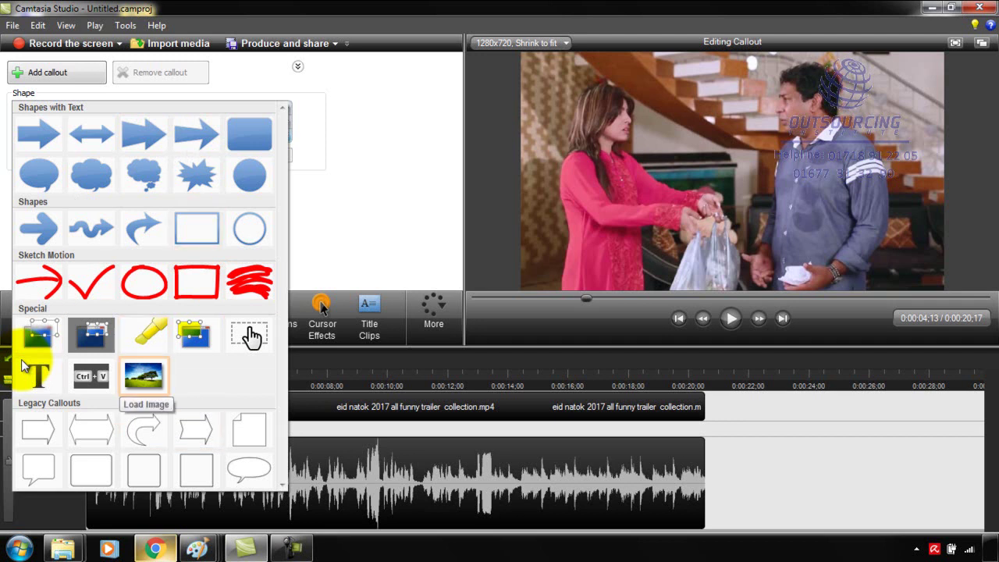
left_click(143, 376)
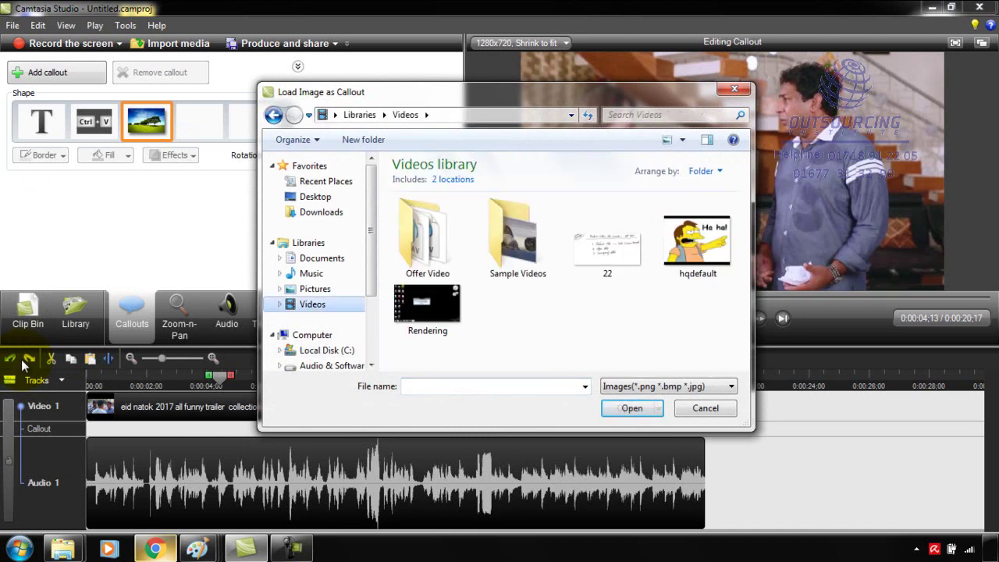
left_click(697, 243)
left_click(632, 408)
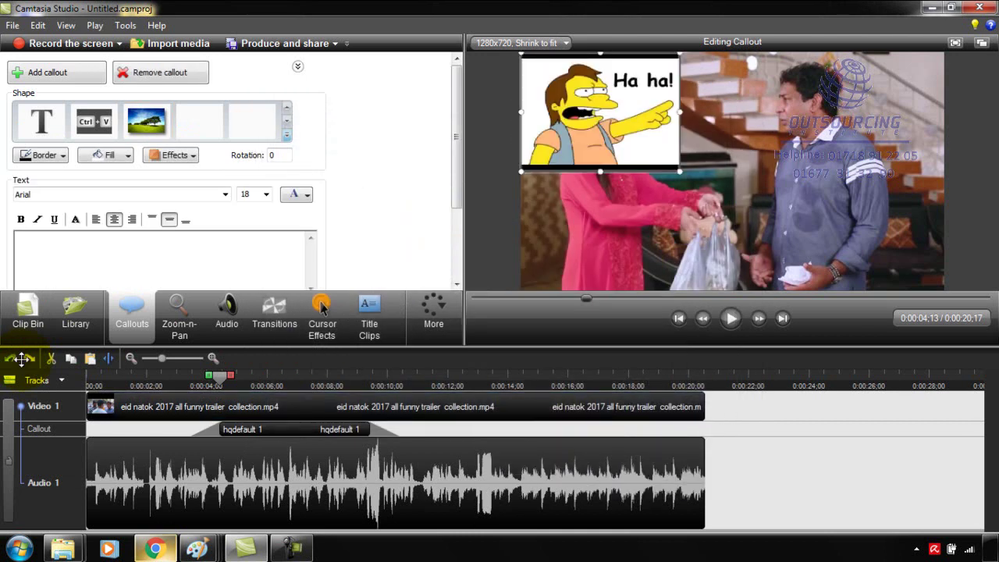
- Enlarge the hqdefault image callout and place it in the lower-left part of the video frame, below the woman's face
mouse_move(600, 111)
left_mouse_down()
mouse_move(741, 114)
mouse_move(712, 142)
mouse_move(714, 118)
mouse_move(686, 220)
mouse_move(624, 220)
left_mouse_up()
left_click_drag(624, 160, 624, 127)
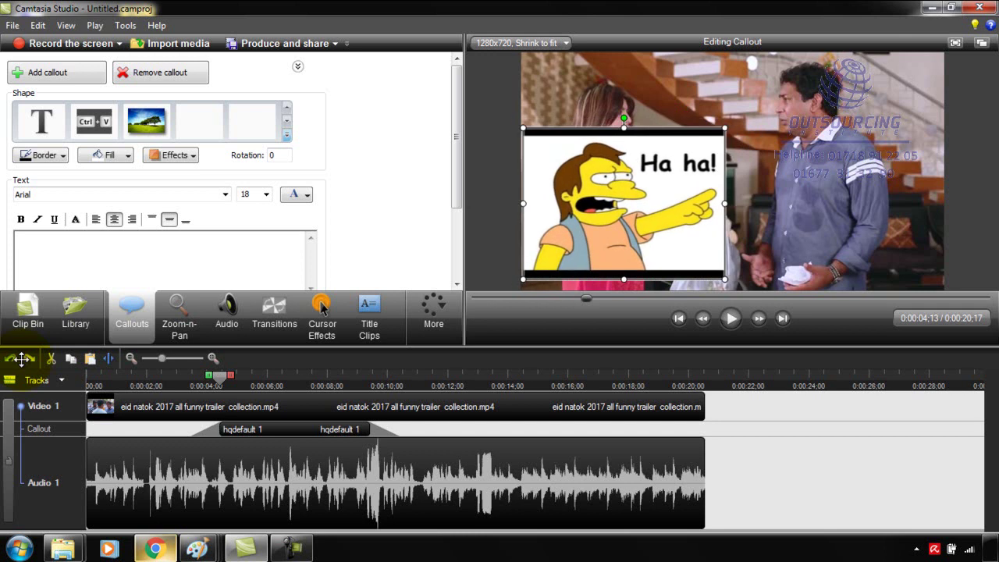
mouse_move(623, 204)
left_mouse_down()
mouse_move(624, 226)
mouse_move(629, 145)
left_mouse_up()
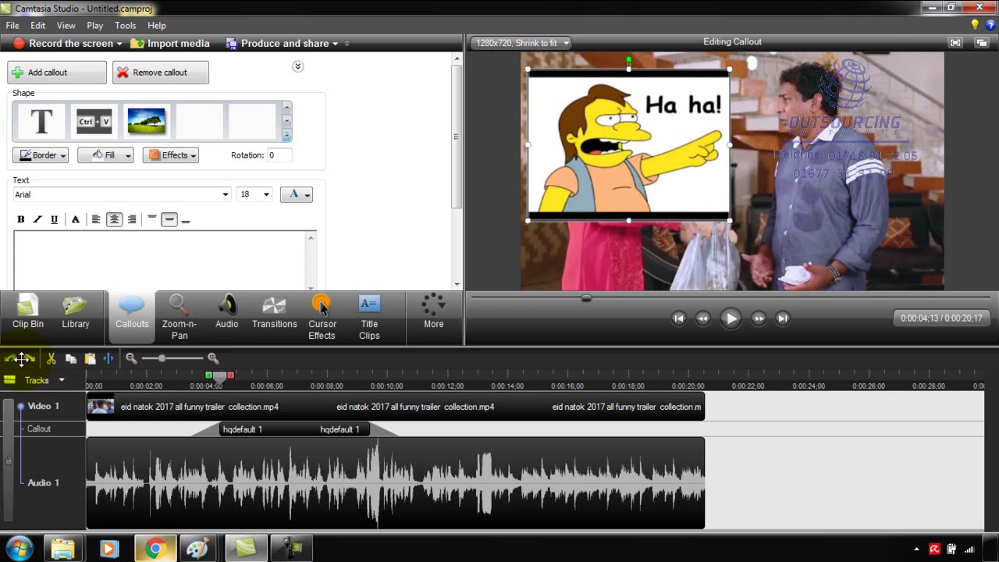
left_click_drag(730, 221, 737, 227)
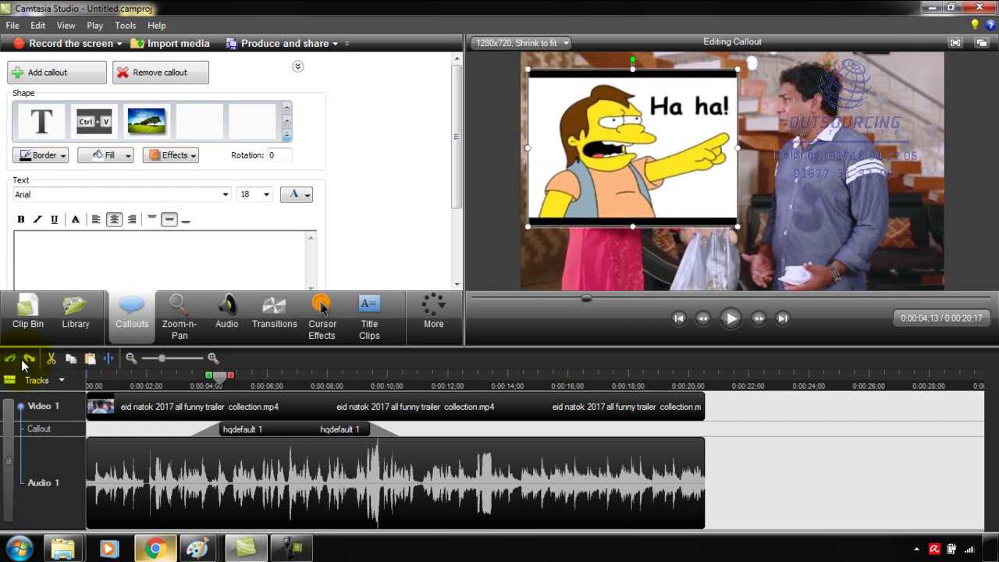
left_click(21, 359)
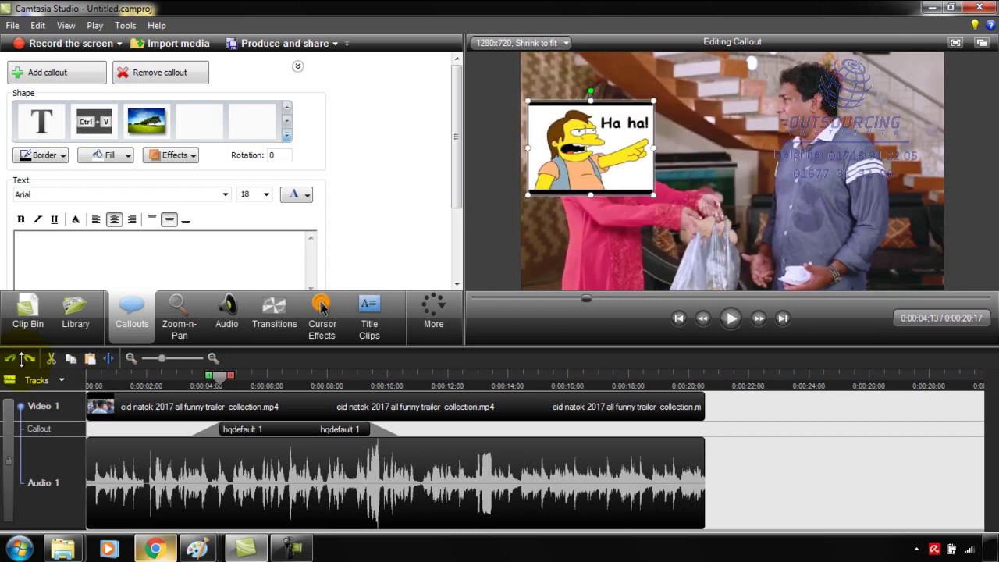
left_click(22, 358)
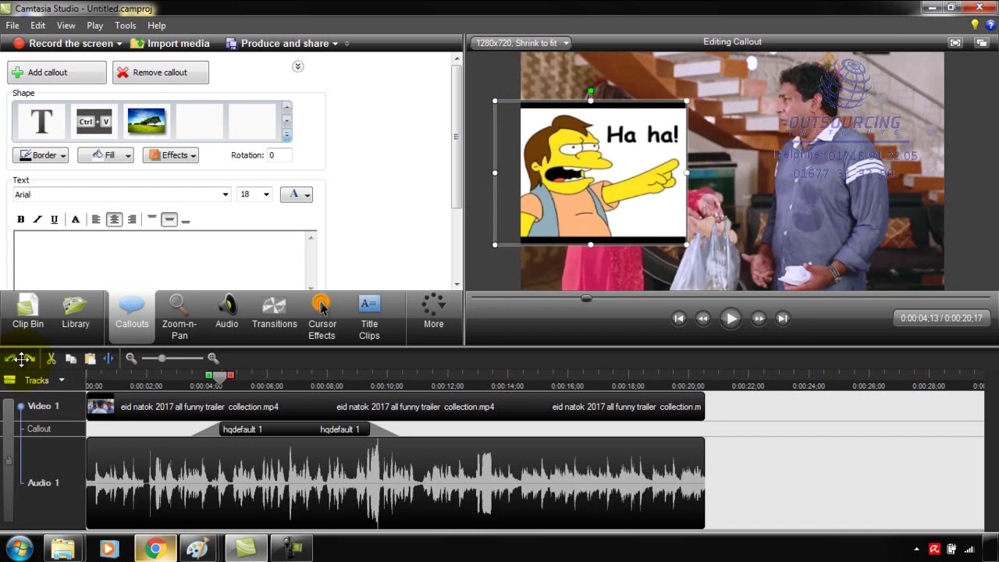
mouse_move(590, 173)
left_mouse_down()
mouse_move(611, 228)
mouse_move(628, 215)
left_mouse_up()
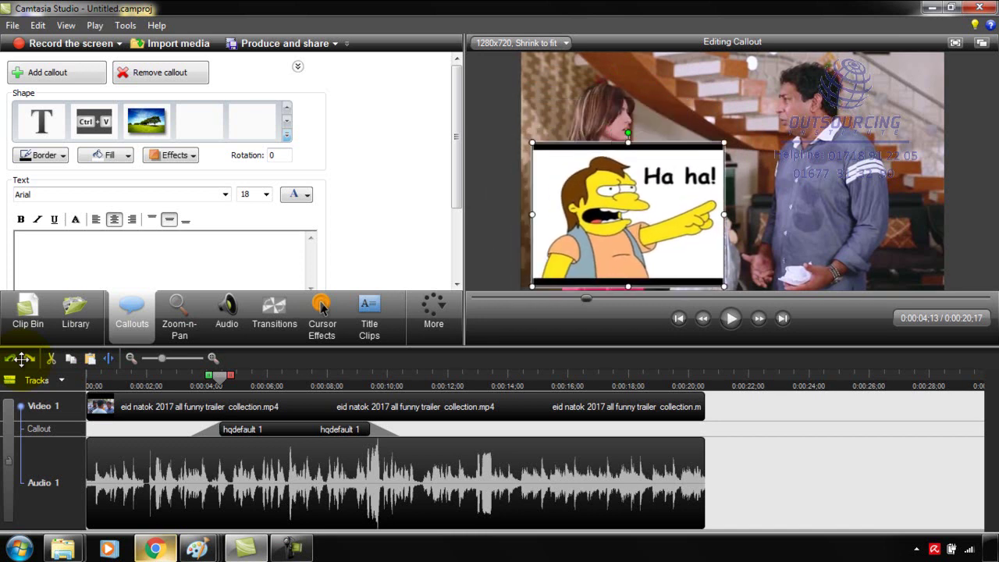
left_click(22, 358)
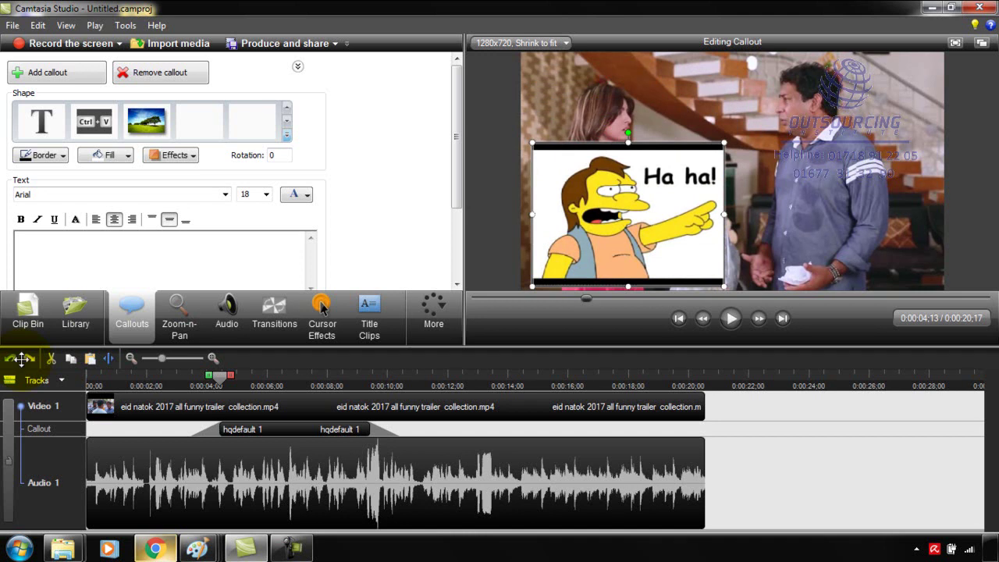
mouse_move(628, 215)
left_mouse_down()
mouse_move(859, 205)
mouse_move(625, 224)
mouse_move(622, 205)
mouse_move(628, 212)
left_mouse_up()
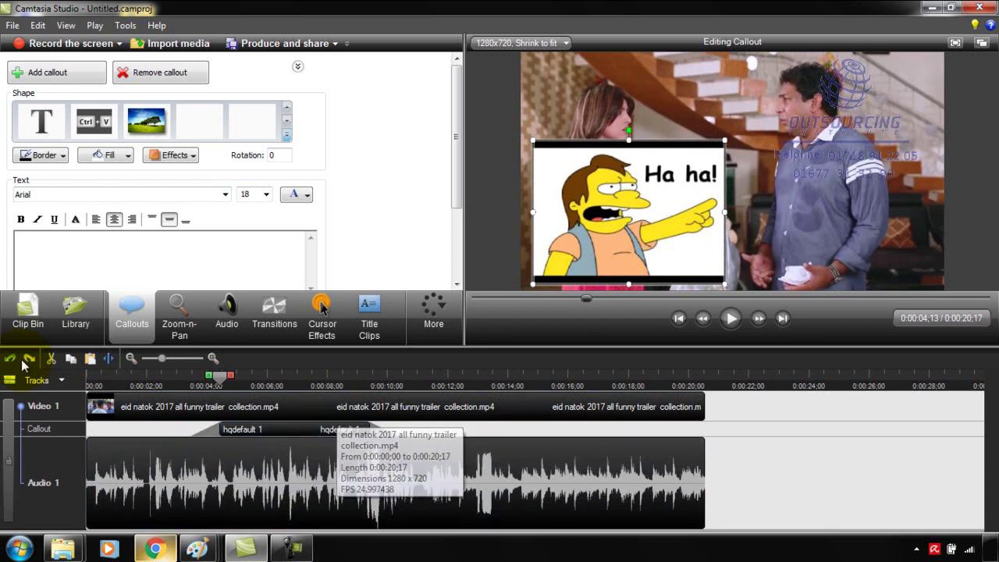
- Select the hqdefault callout on the timeline and play the video from about 0:00:02;21 to preview it
left_click(23, 363)
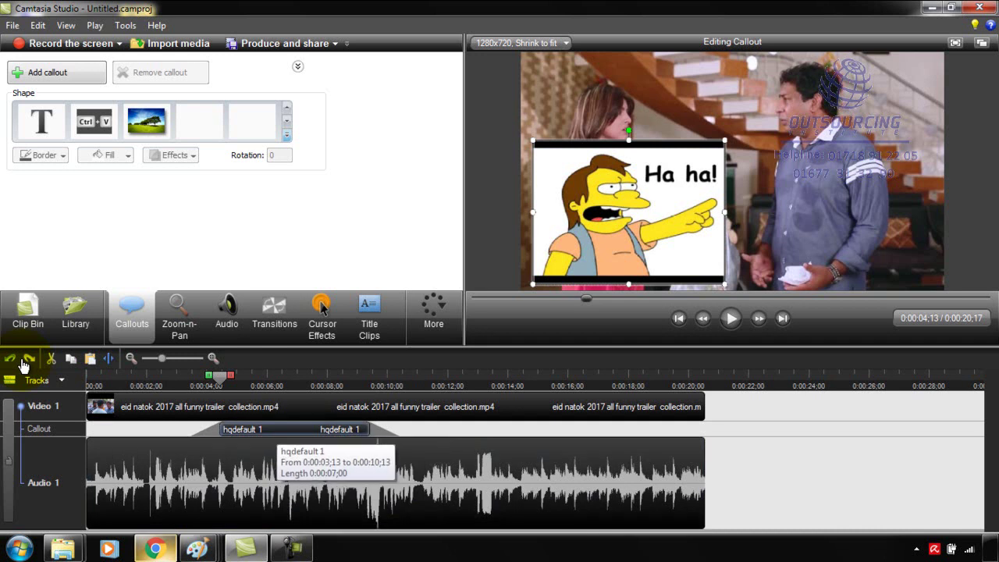
left_click(277, 429)
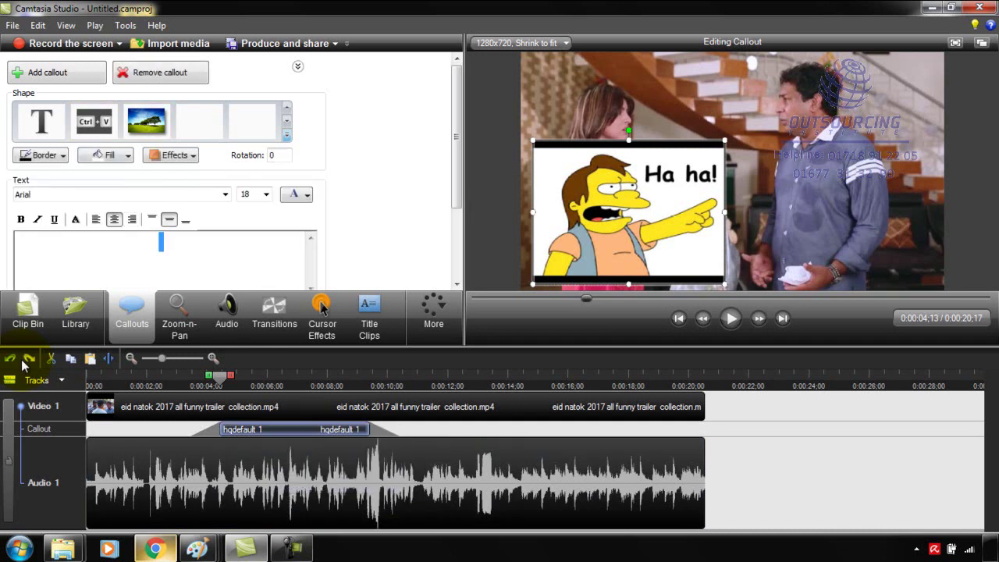
left_click(23, 363)
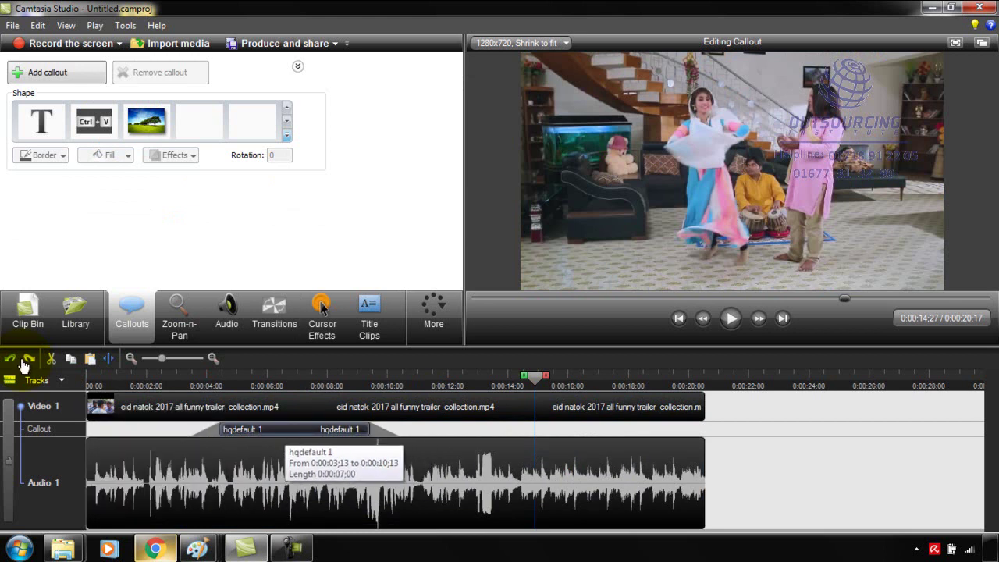
left_click(286, 430)
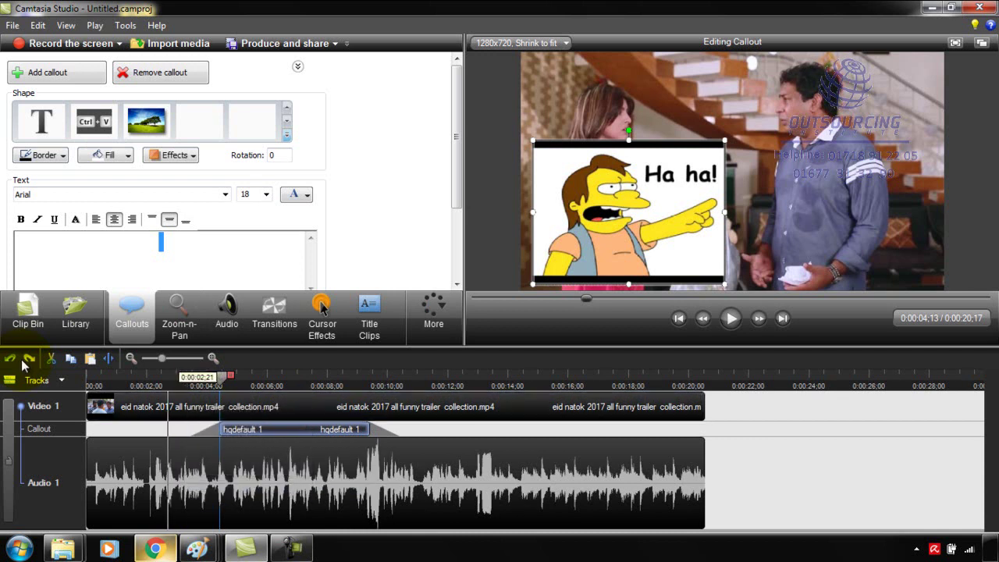
left_click(166, 379)
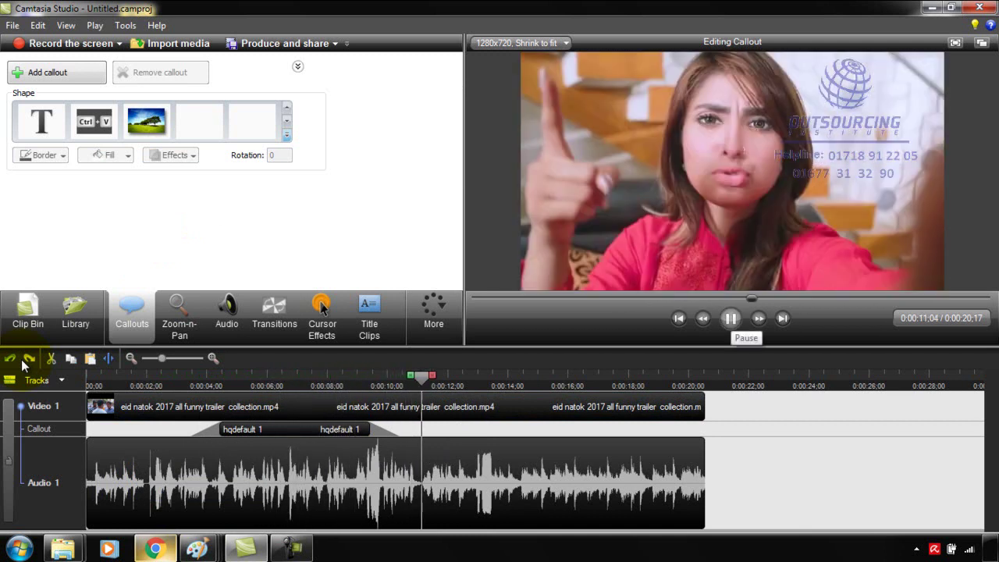
- Stop playback and lengthen the hqdefault callout on the timeline to about 0:00:14;22
left_click(731, 319)
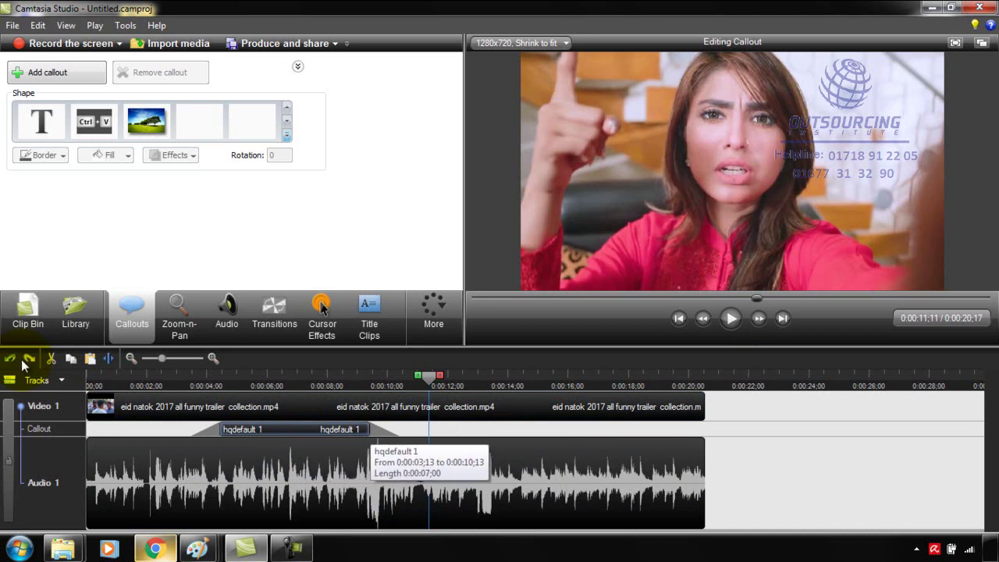
left_click(23, 362)
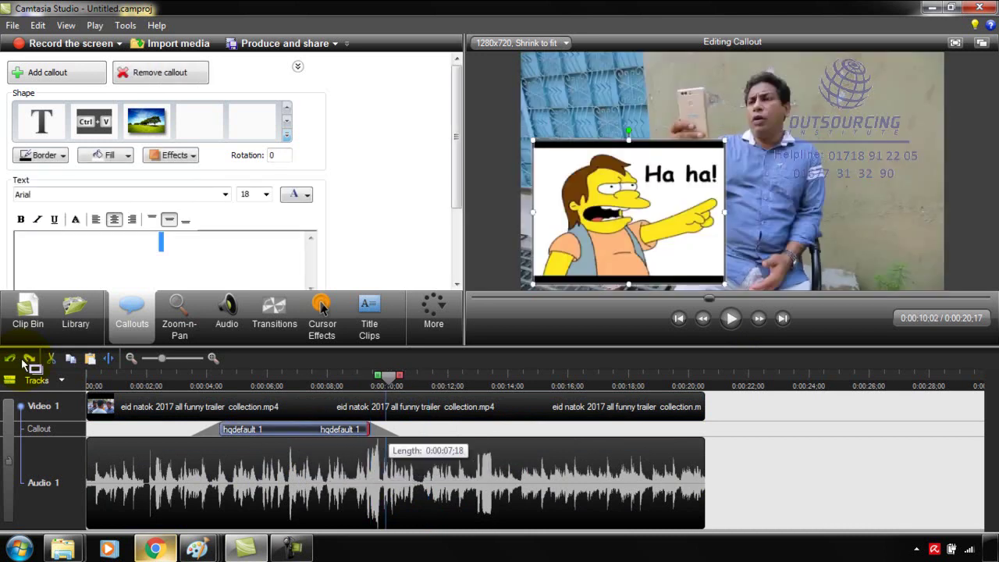
left_click_drag(419, 431, 604, 427)
- Play the video from about 0:00:02;08 to preview the lengthened hqdefault callout
left_click(155, 378)
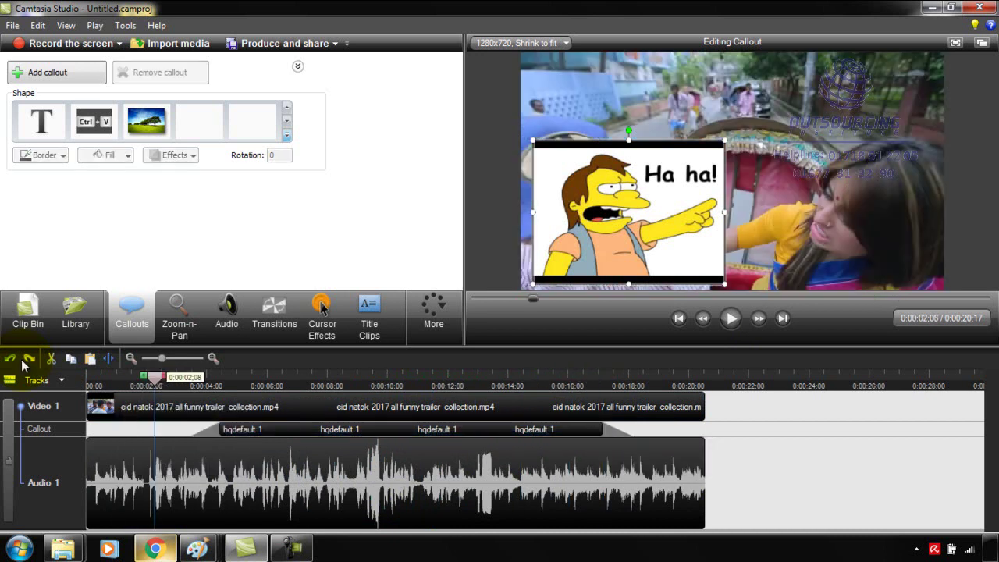
key("space")
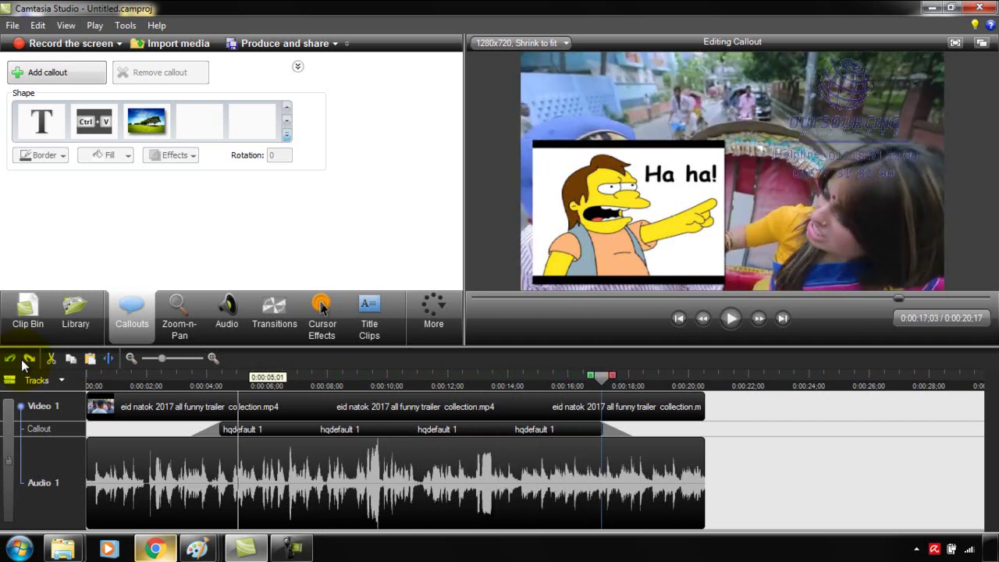
left_click(185, 381)
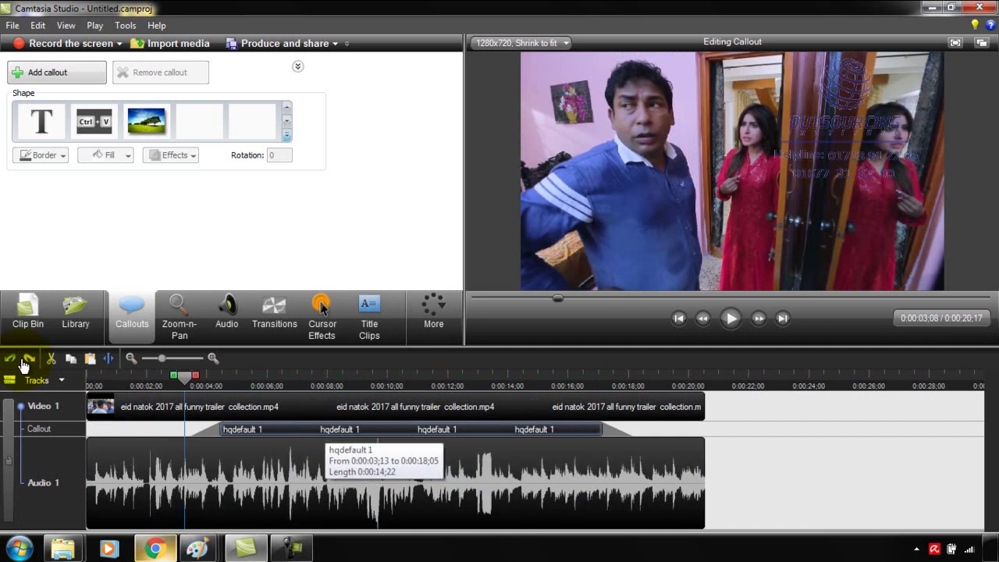
- Shorten the hqdefault callout to about 0:00:03;26 and move it earlier to start at about 0:00:00;09
left_click(323, 429)
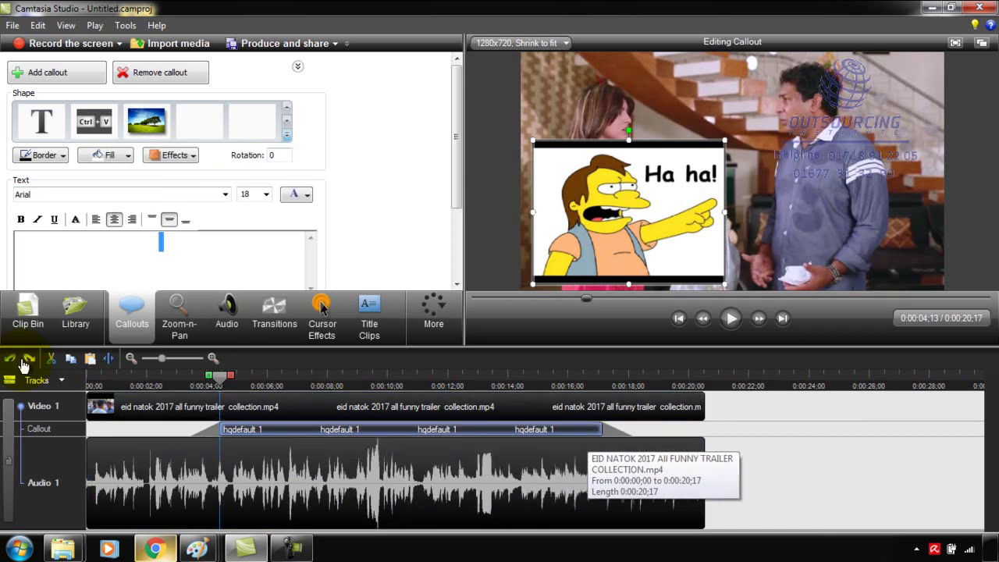
left_click_drag(600, 429, 276, 430)
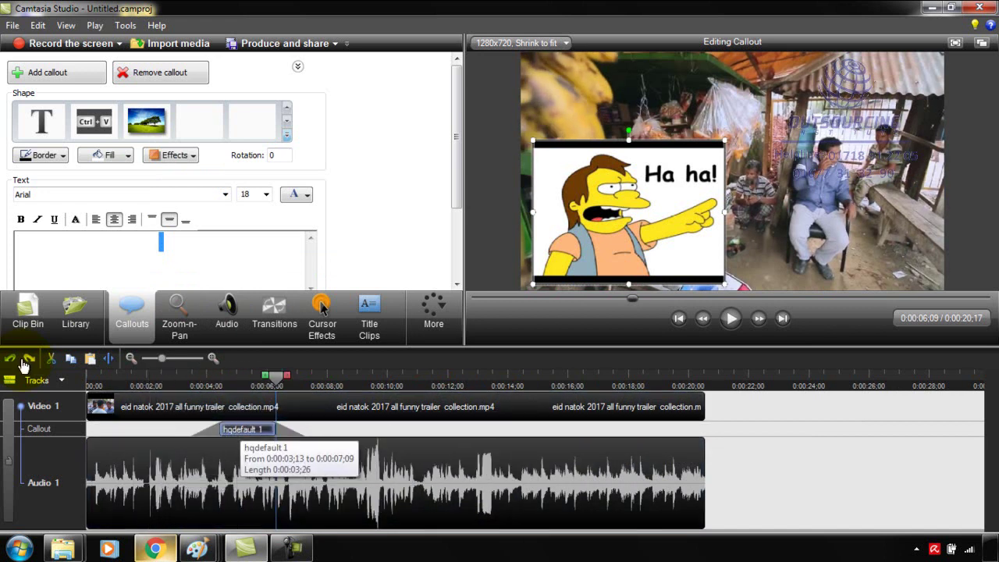
mouse_move(249, 429)
left_mouse_down()
mouse_move(146, 429)
mouse_move(418, 430)
mouse_move(155, 429)
left_mouse_up()
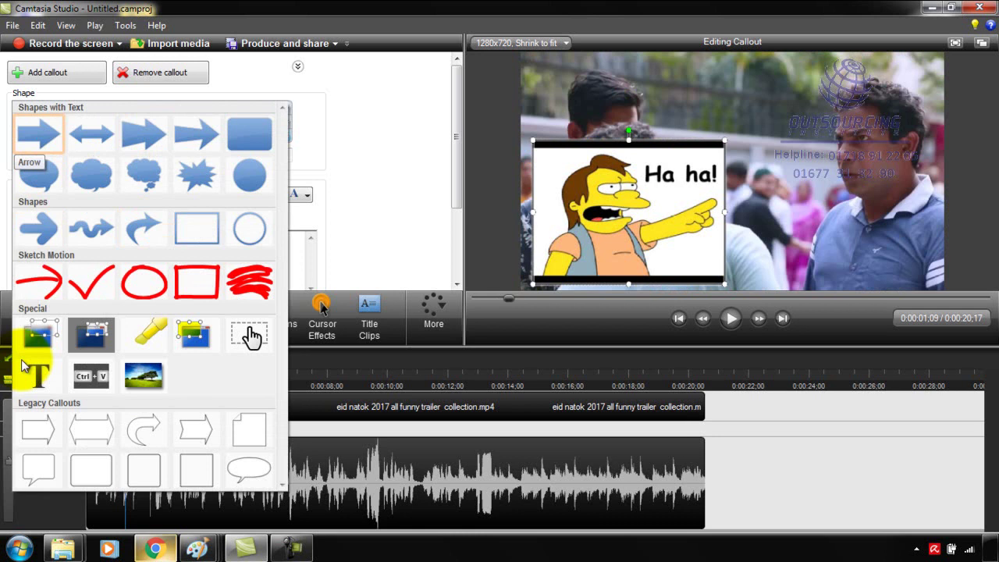
- Try the Arrow shape on the hqdefault callout and undo the change
left_click(38, 135)
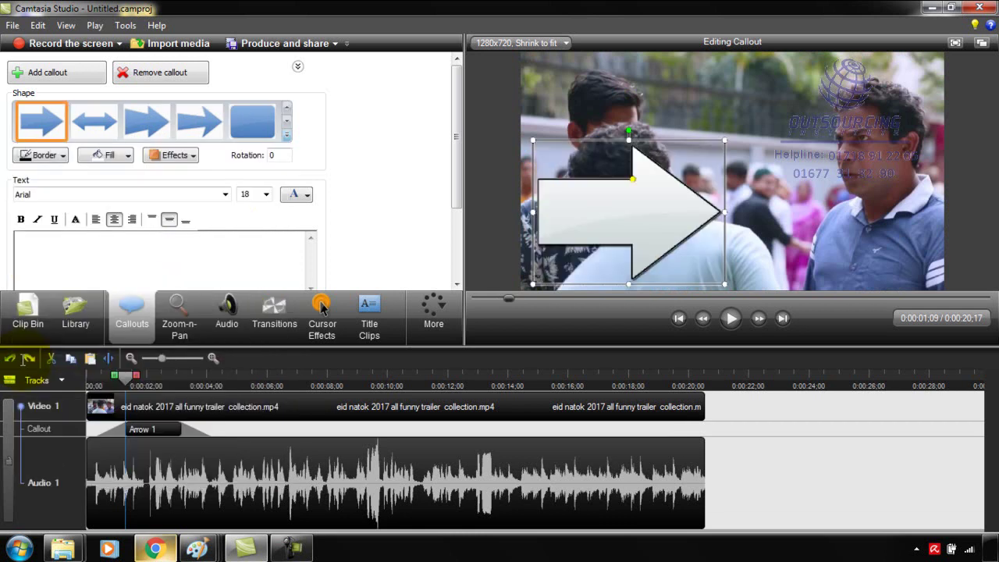
left_click(11, 359)
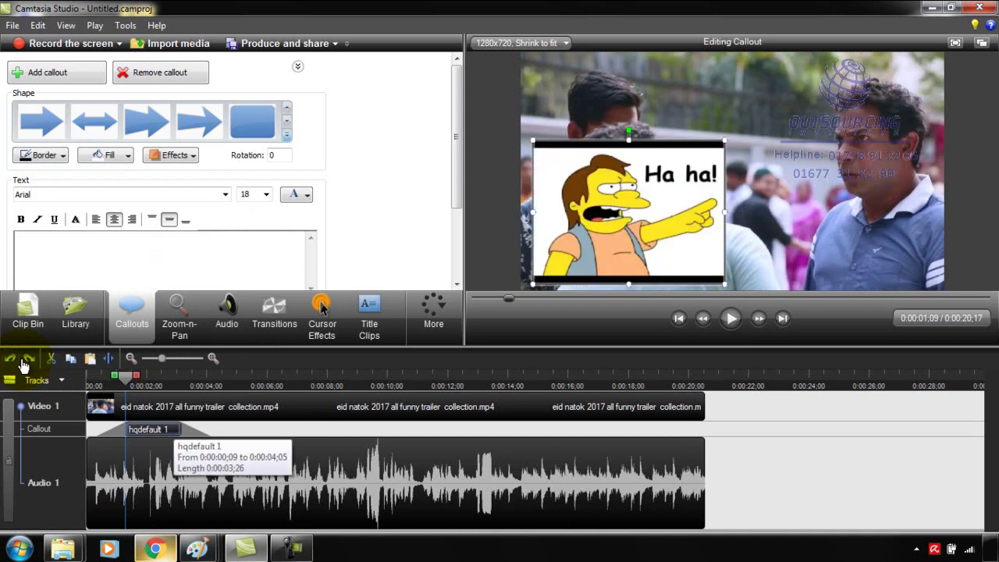
- Add an Arrow callout at about 0:00:04;17 and move it onto the hqdefault callout's track, starting at about 0:00:04;29
left_click(224, 382)
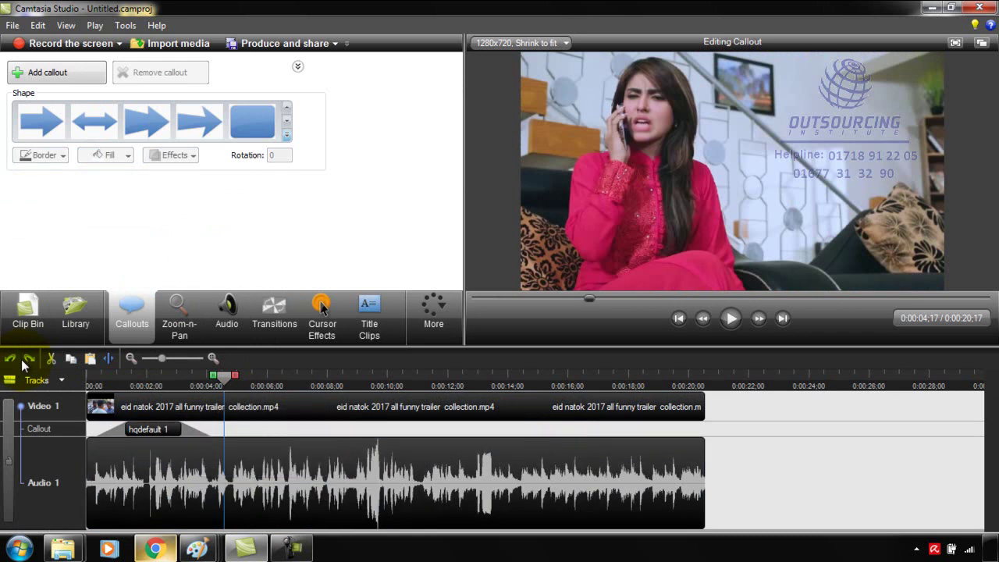
key("ctrl+y")
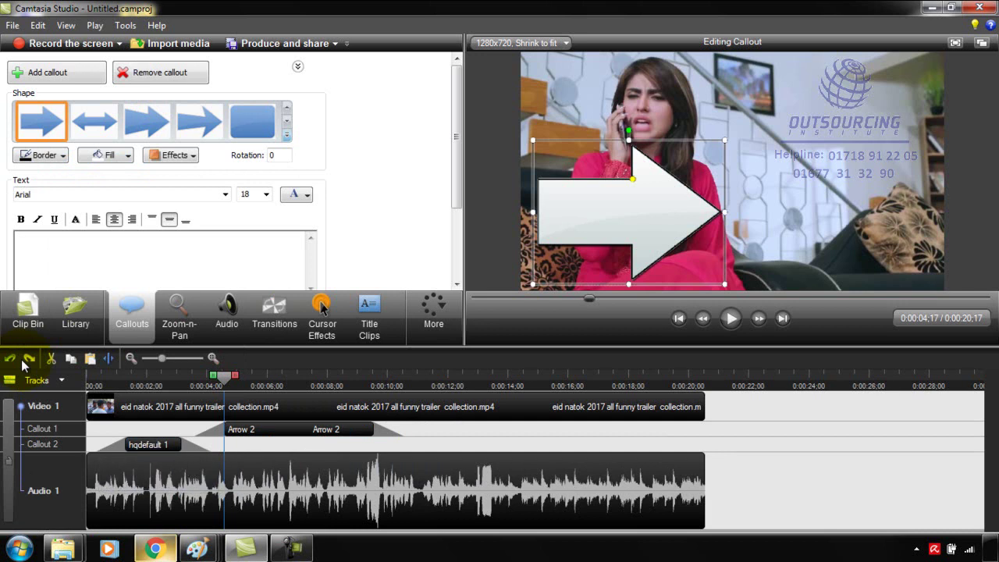
left_click_drag(287, 429, 316, 444)
left_click(23, 362)
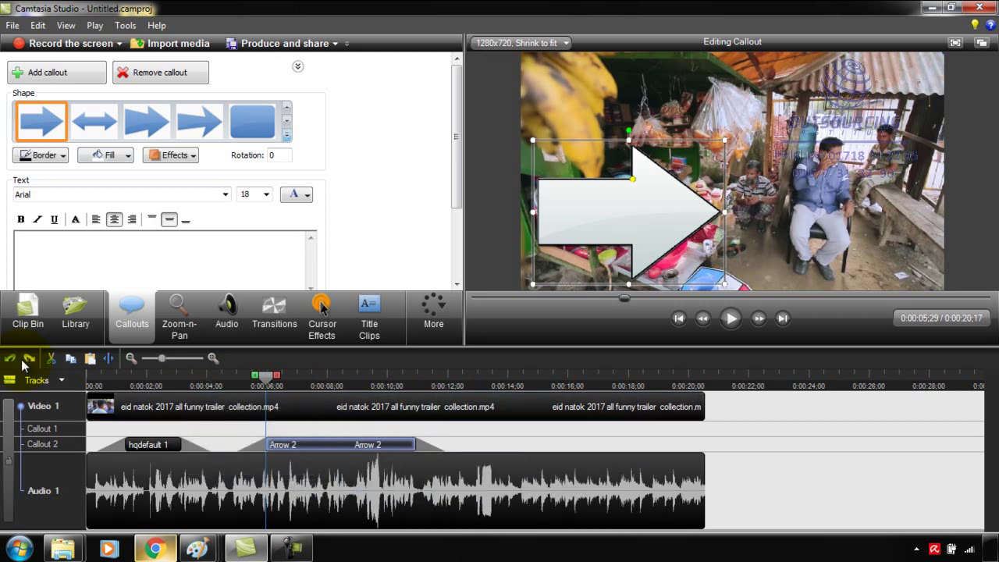
- Play the video from about 0:00:03;27 to preview the arrow callout, and stop playback once it has faded out
left_click(203, 382)
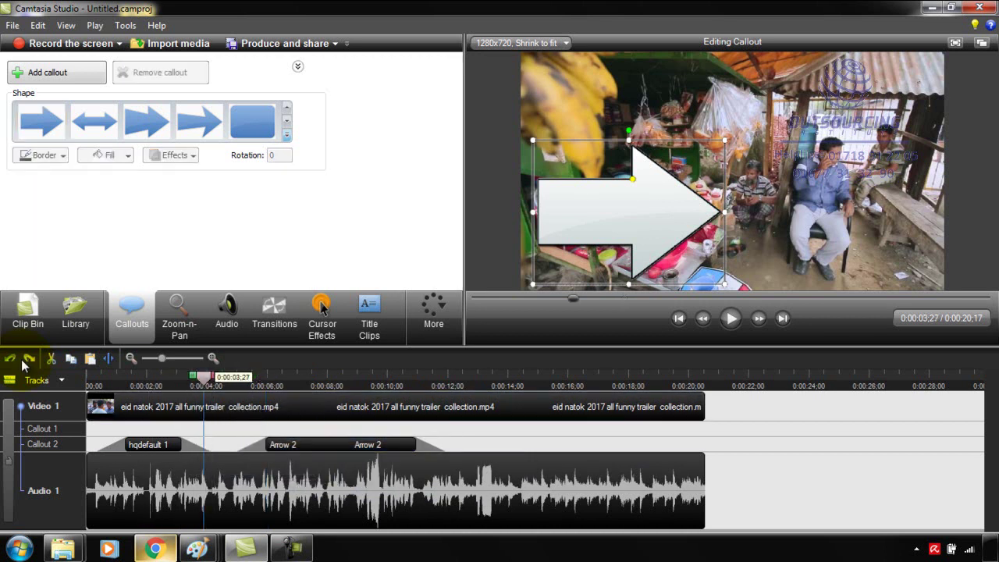
key("space")
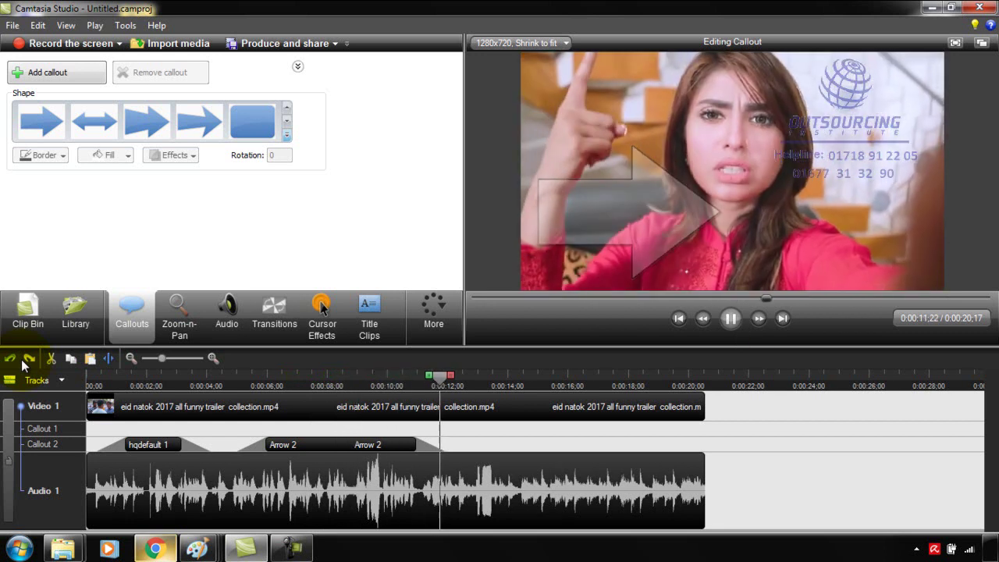
left_click(731, 318)
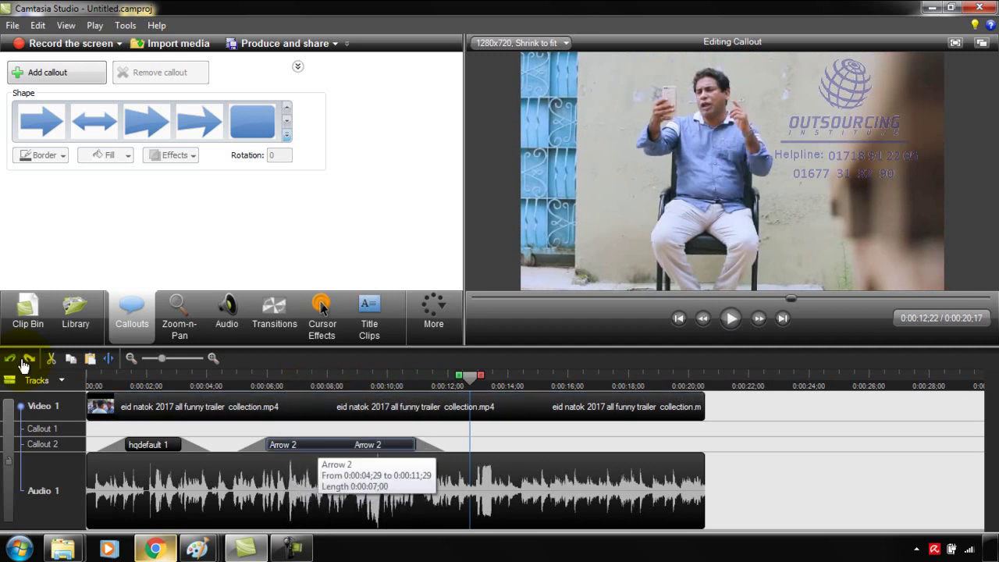
- Give the arrow callout on the timeline a yellow border
left_click(316, 444)
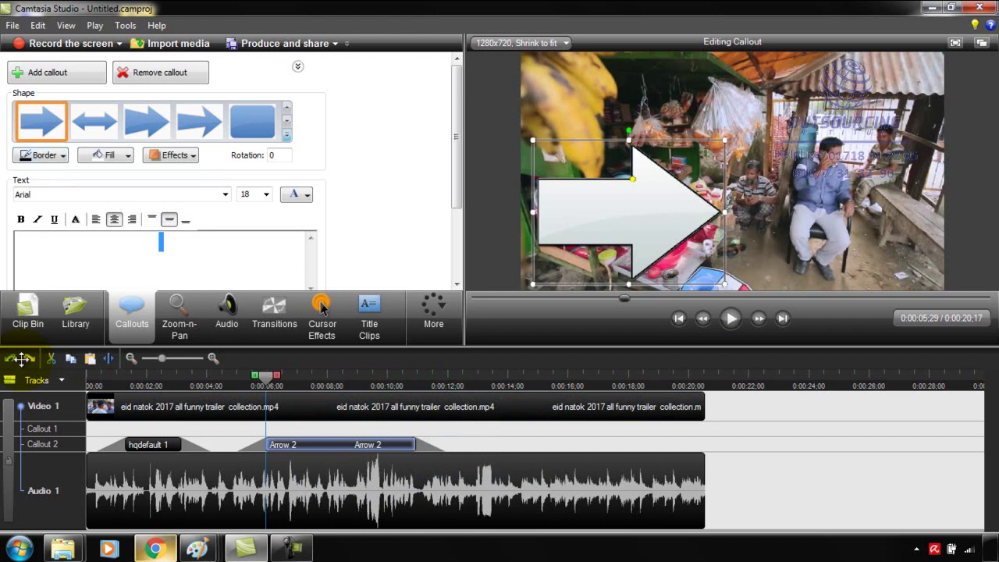
left_click(40, 155)
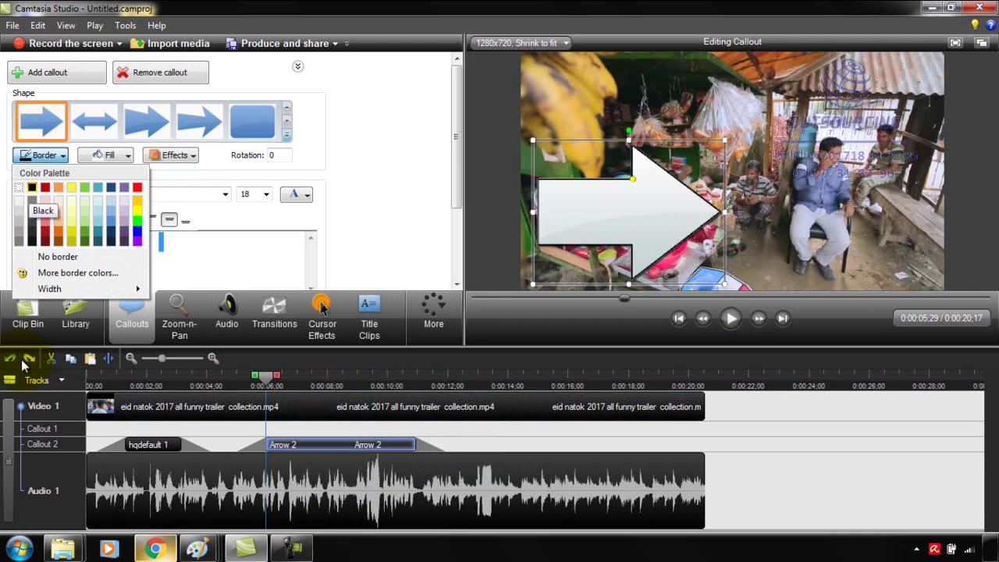
left_click(137, 211)
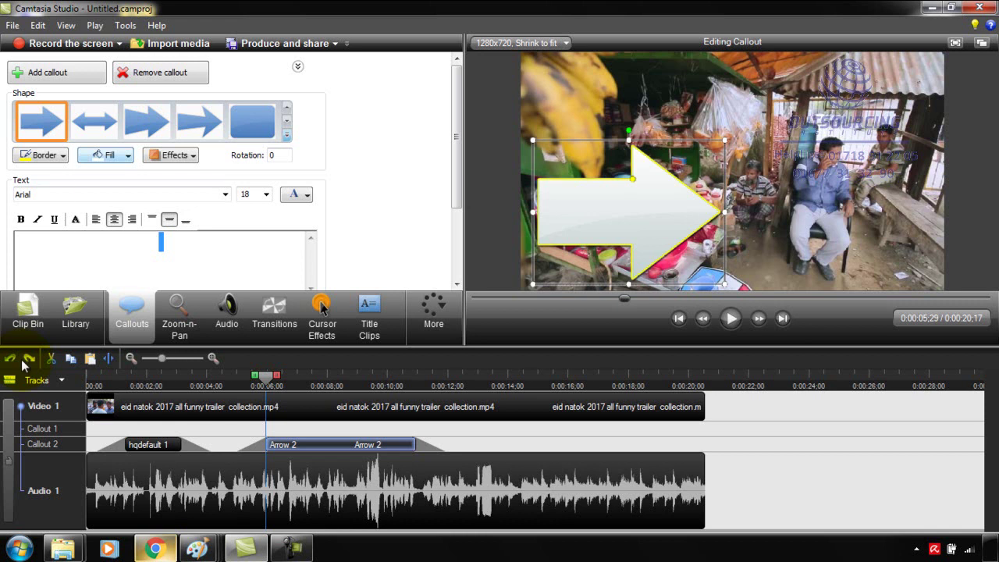
- Try red and dark green fills on the arrow callout and settle on a light blue fill
left_click(128, 155)
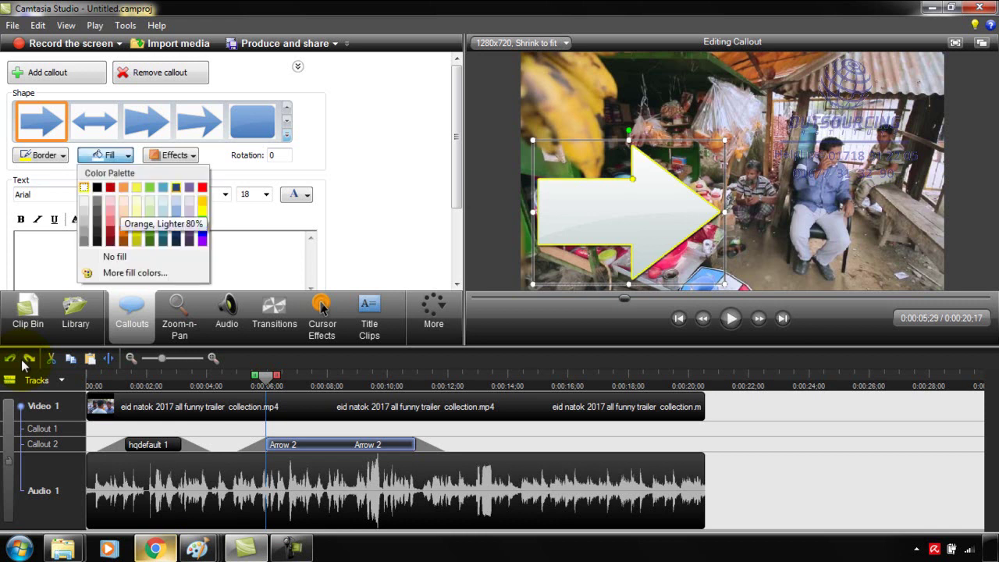
left_click(202, 187)
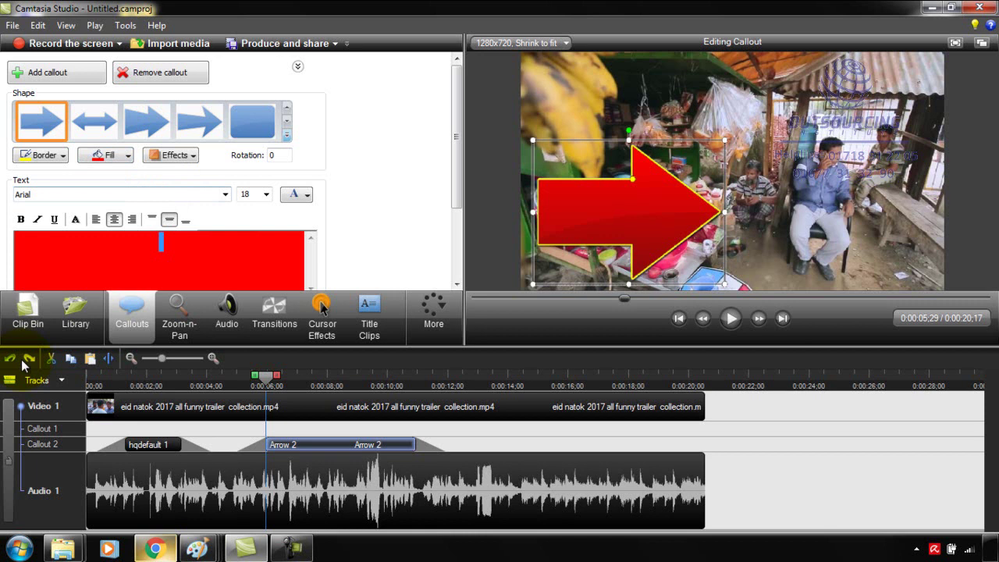
left_click(117, 154)
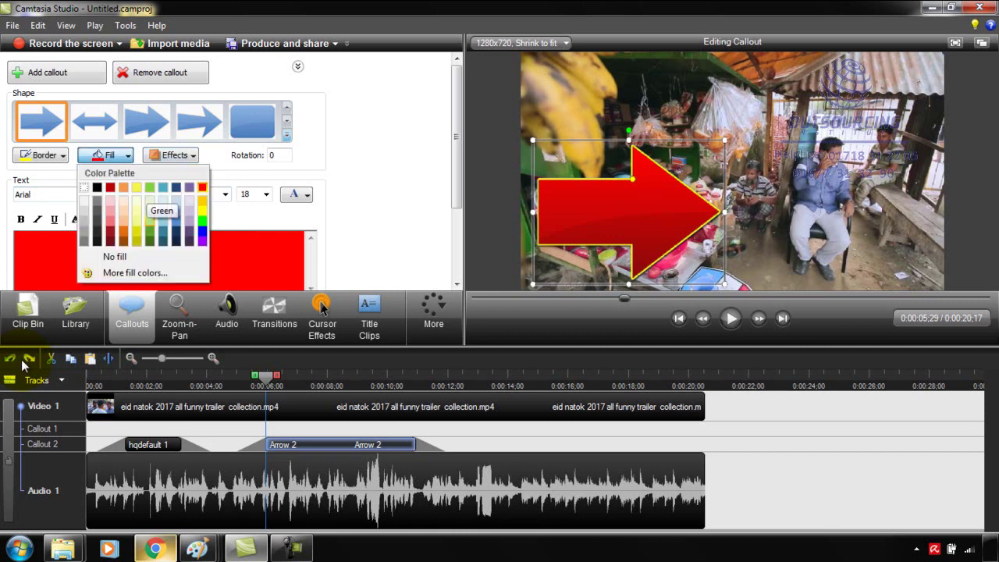
left_click(150, 231)
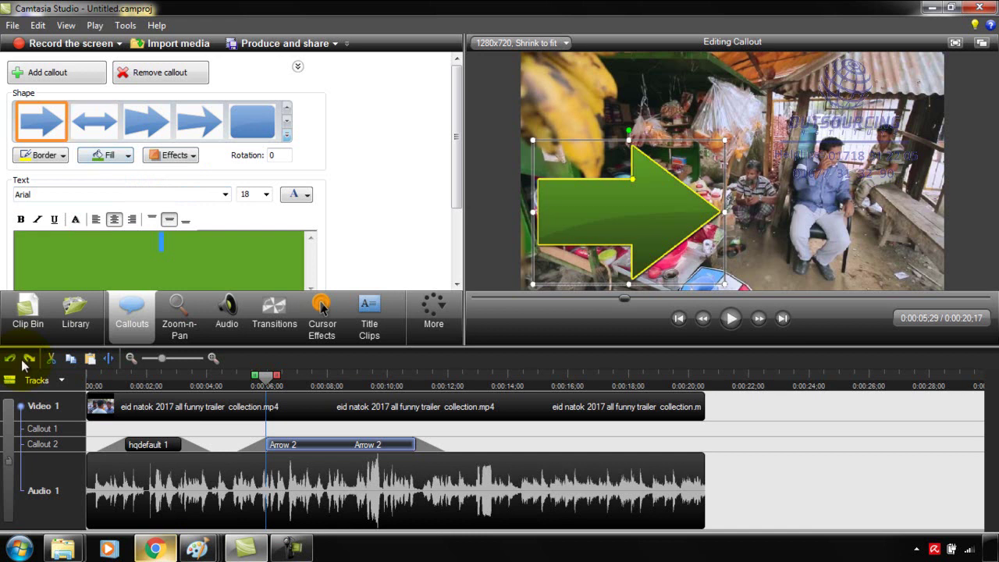
left_click(109, 156)
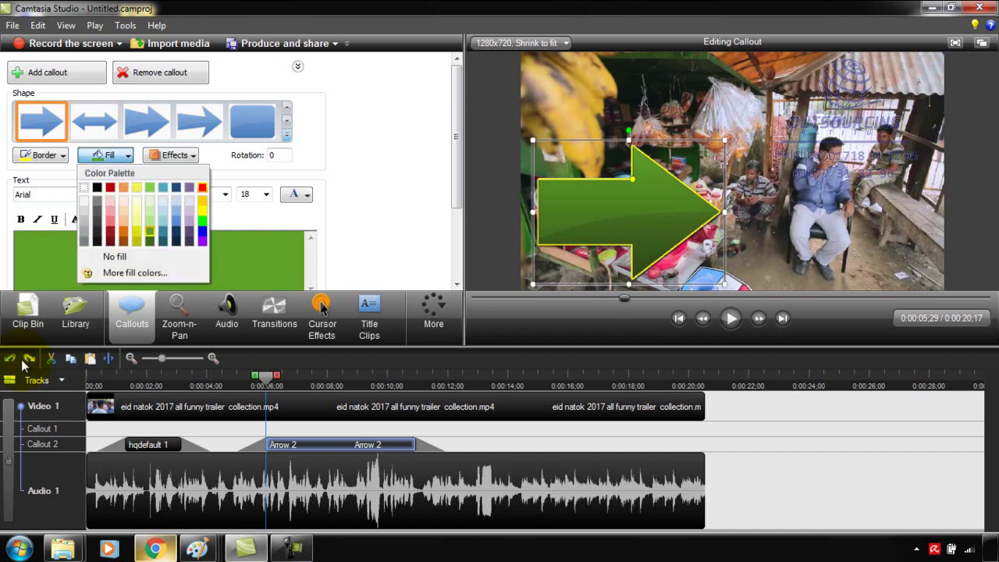
left_click(176, 211)
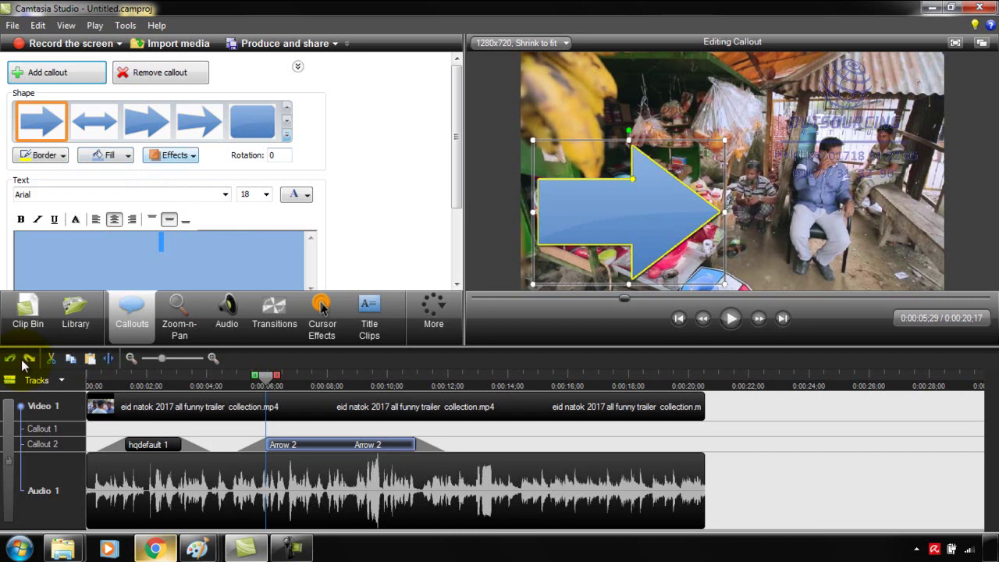
- Turn the arrow callout's shadow effect off and back on
left_click(171, 155)
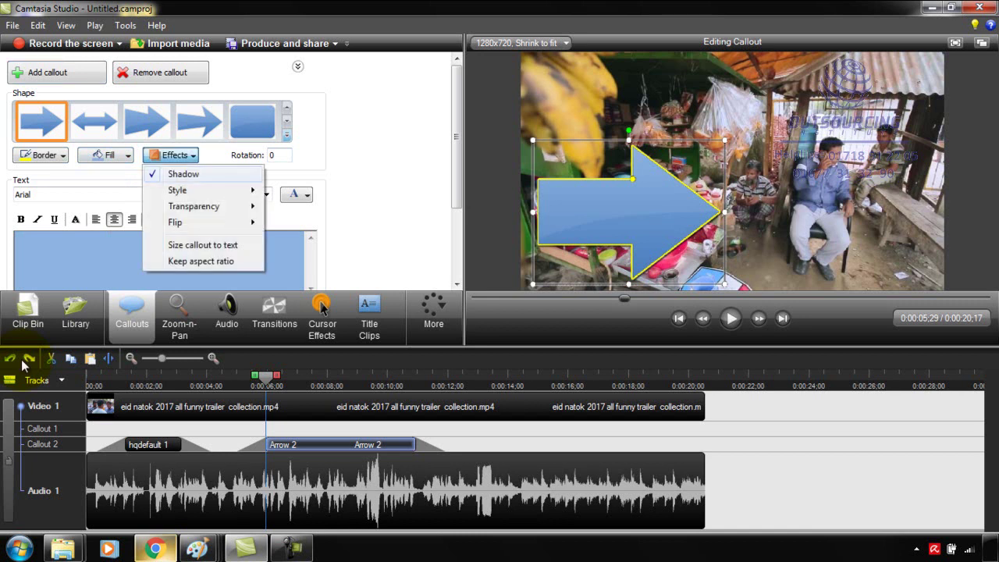
left_click(184, 174)
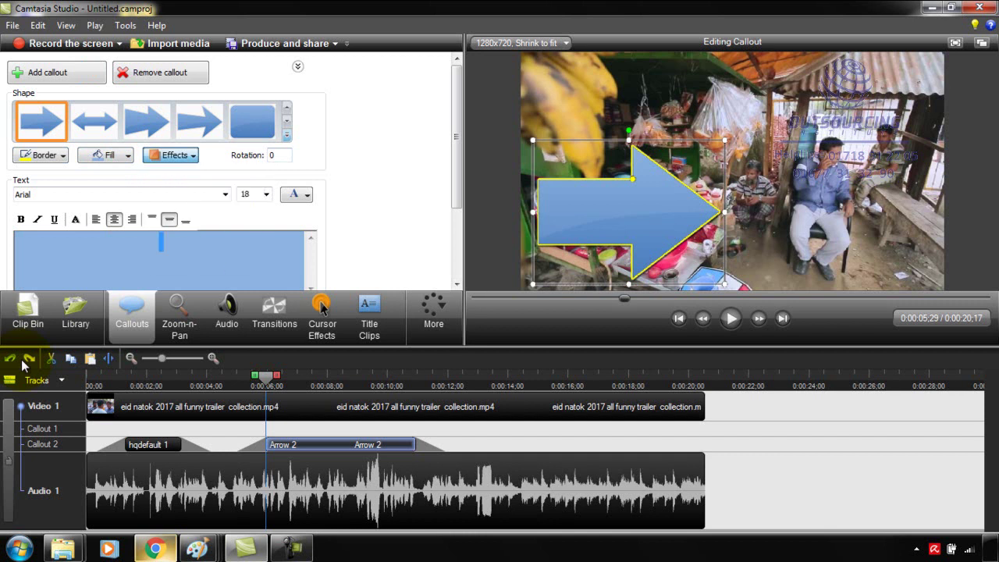
left_click(171, 155)
key("Return")
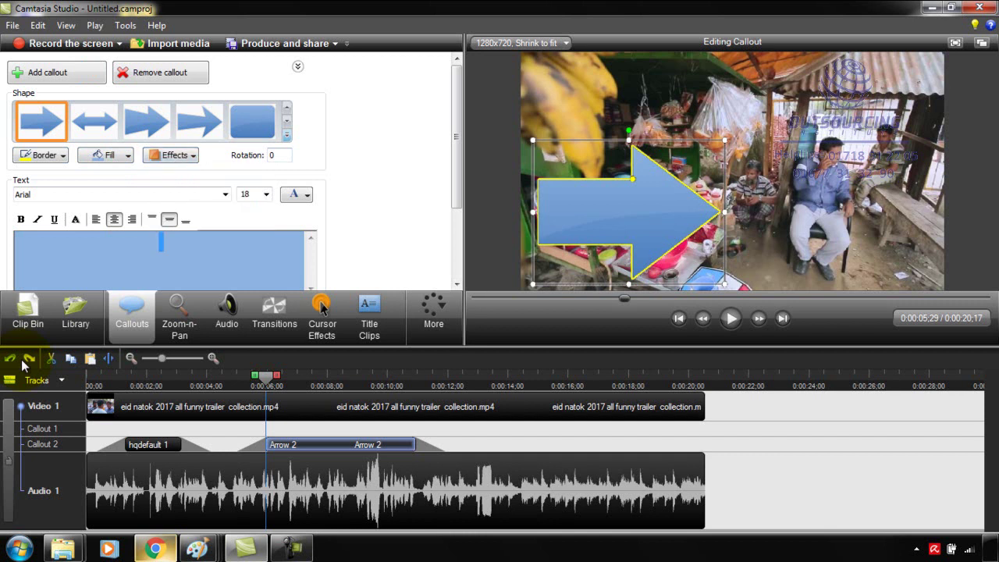
- Try a flat, unshaded style effect on the arrow callout
key("space")
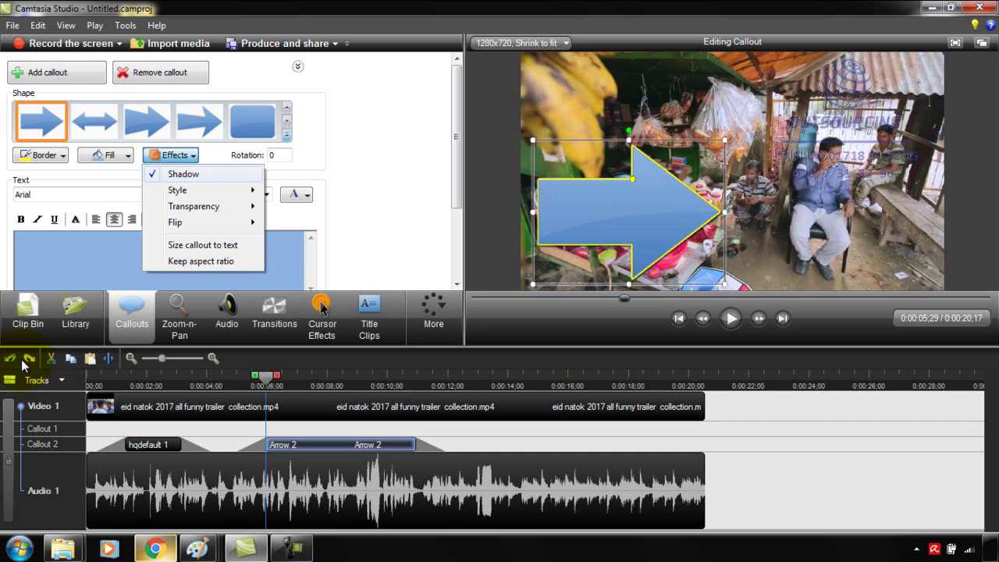
key("Down")
key("Right")
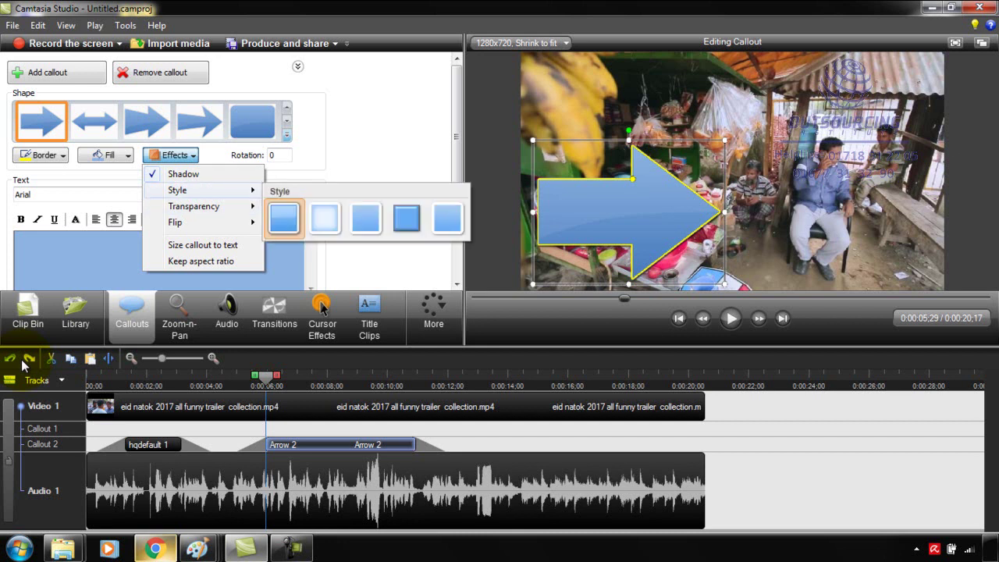
key("Right")
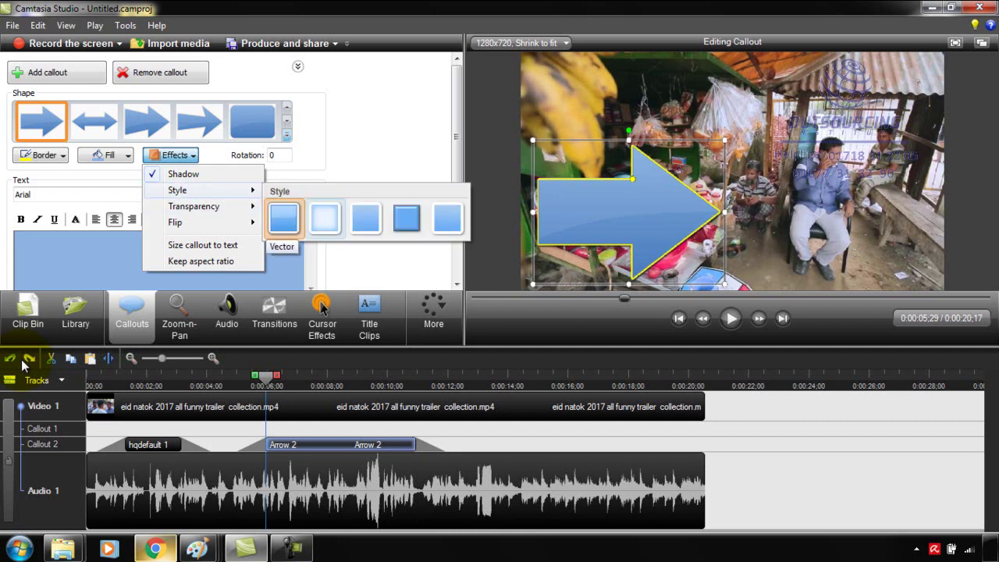
key("Return")
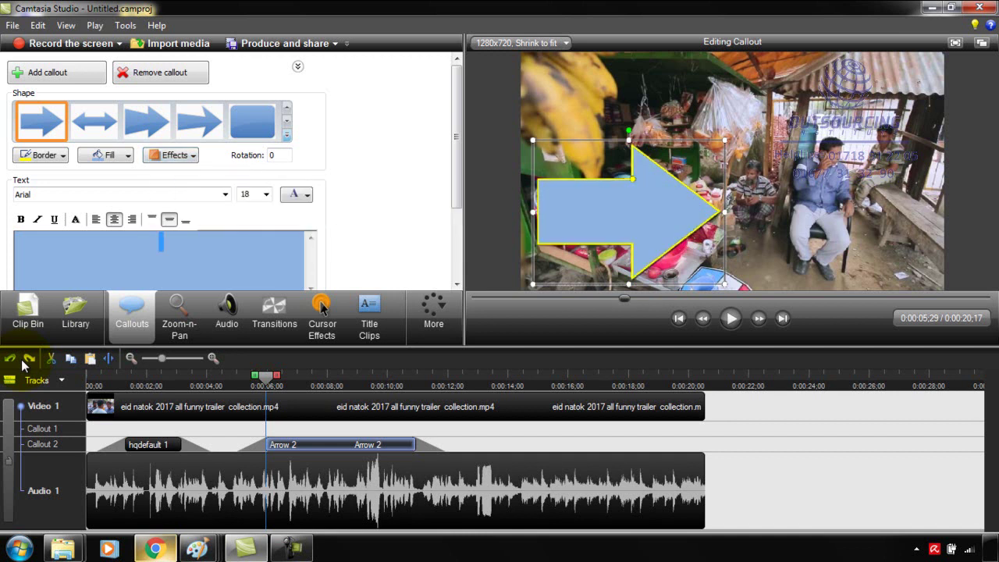
left_click(170, 155)
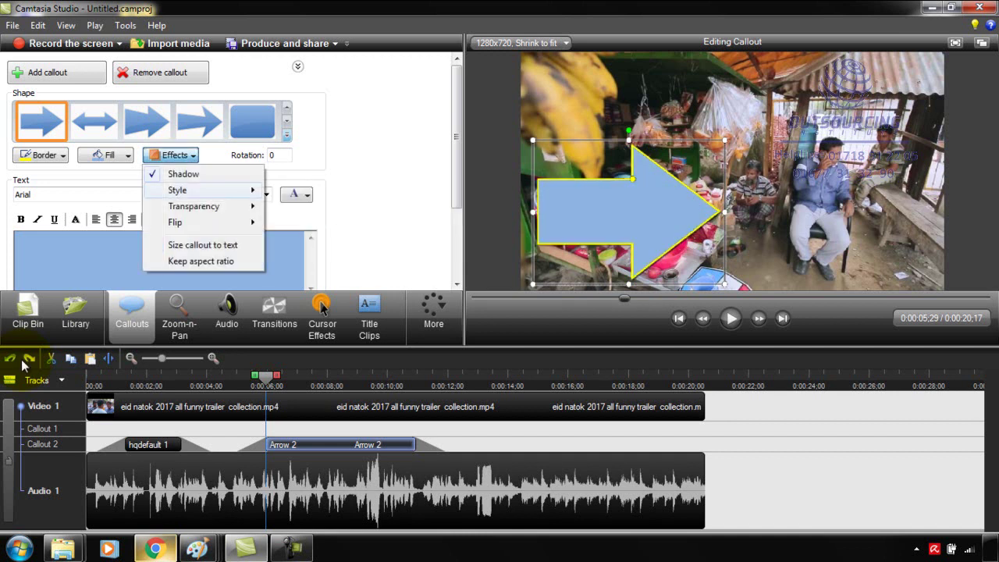
key("Right")
key("Return")
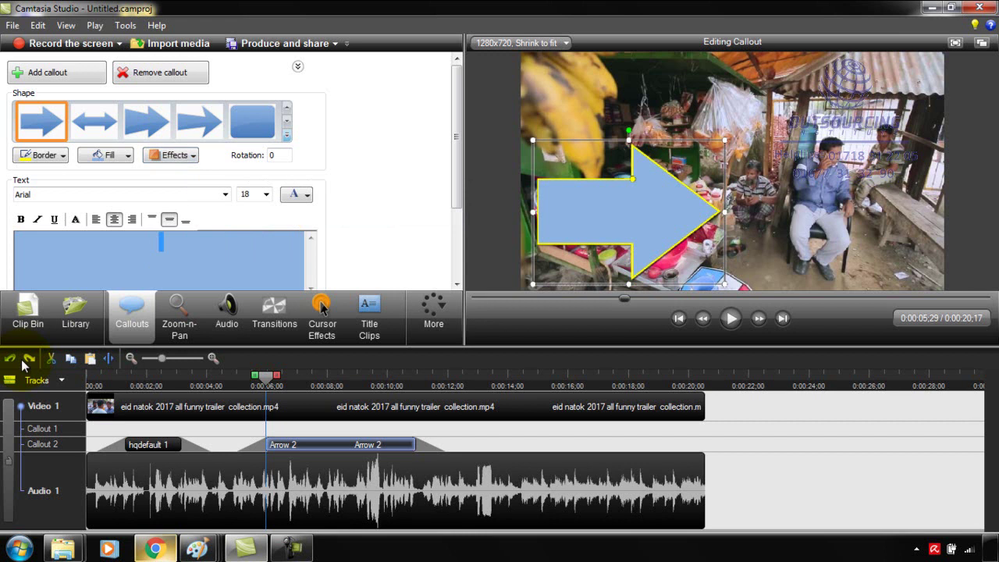
- Apply the beveled, borderless style effect to the arrow callout
key("Return")
key("Down")
key("Right")
key("Return")
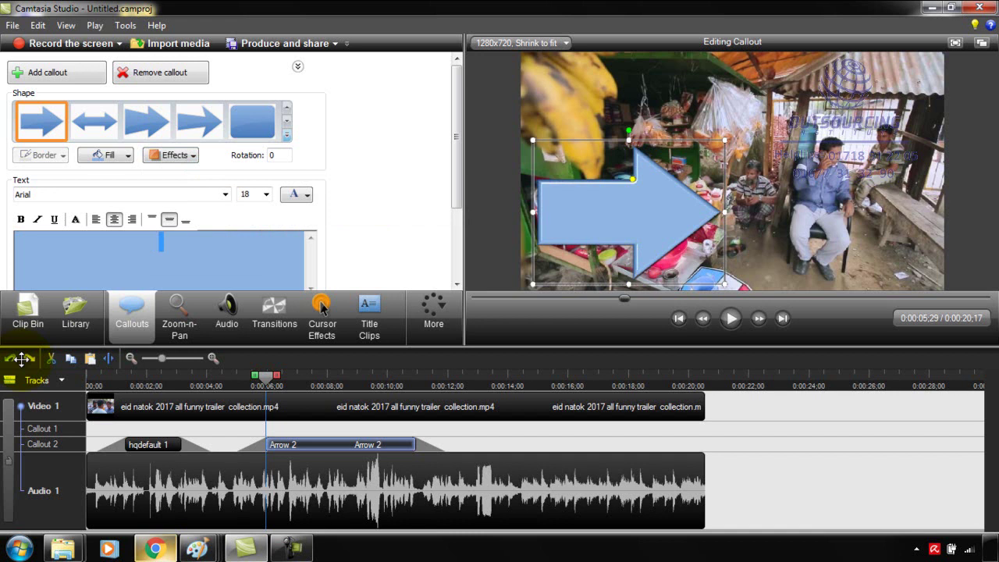
- Try making the arrow callout fully transparent
key("Return")
key("Down")
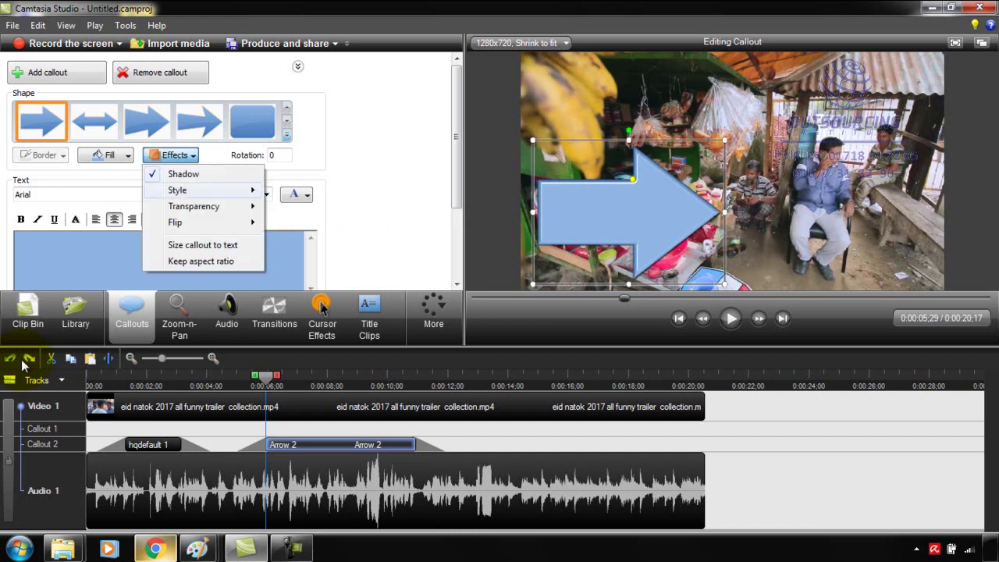
key("Right")
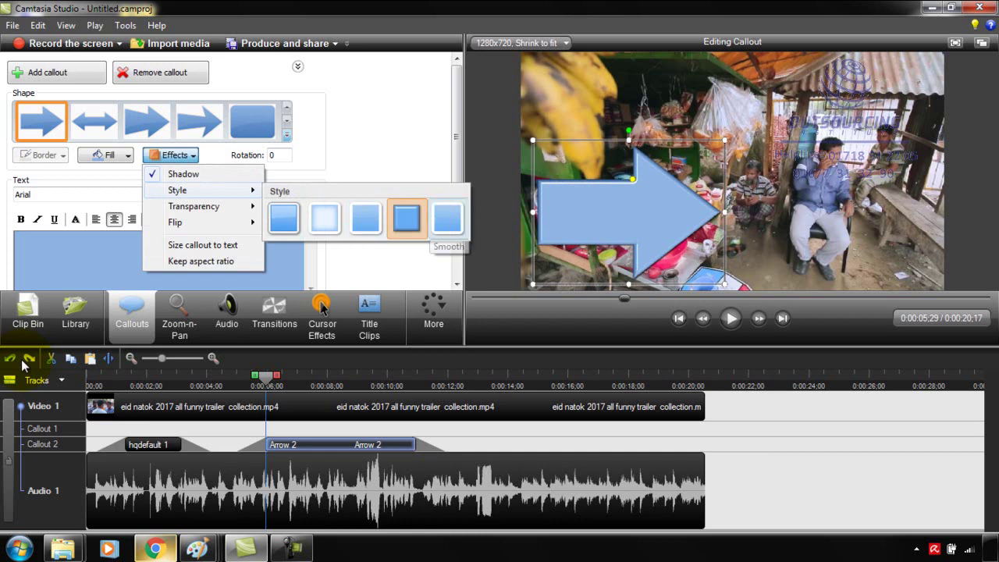
key("Left")
key("Left")
key("Right")
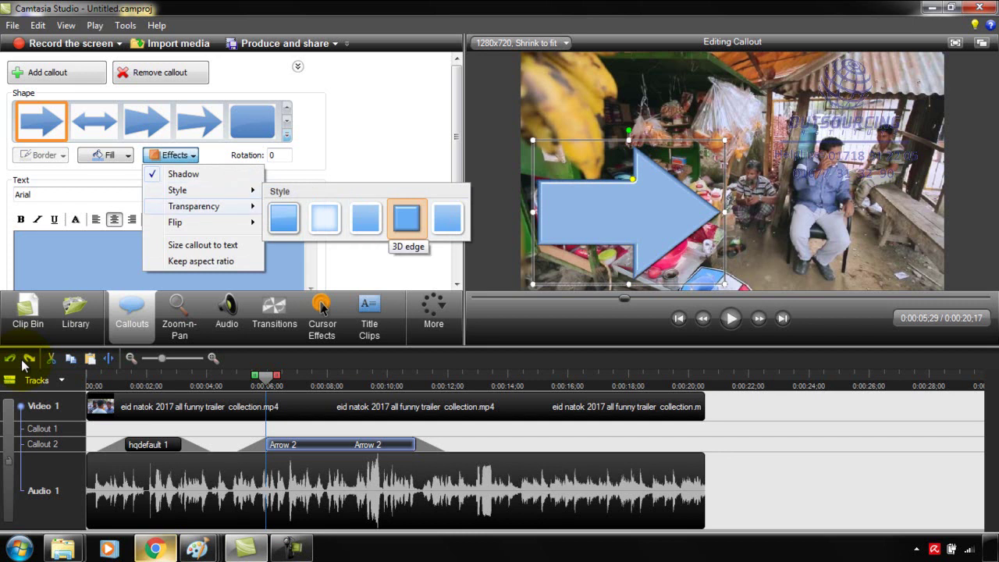
mouse_move(195, 206)
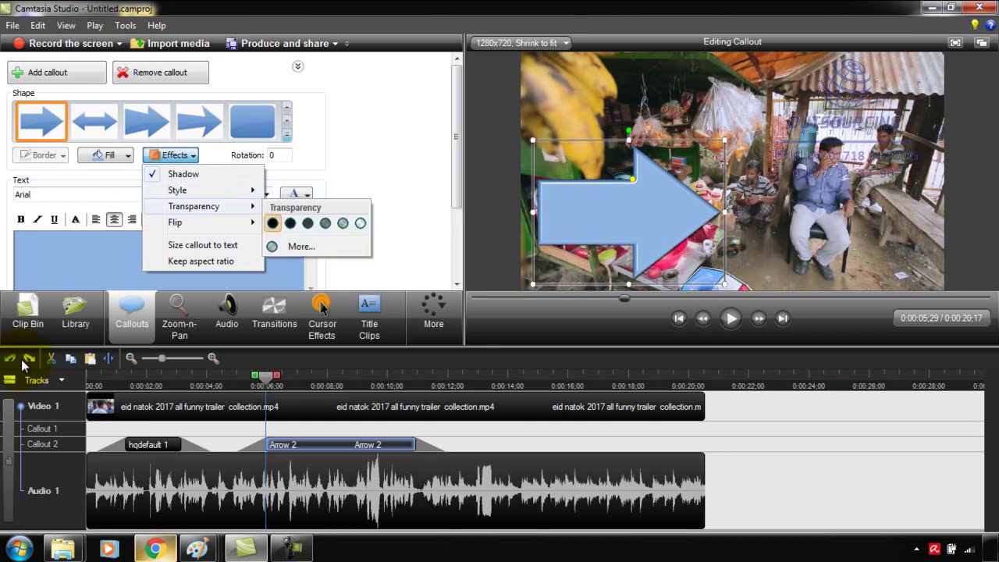
key("Right")
key("Right")
key("Right")
key("Right")
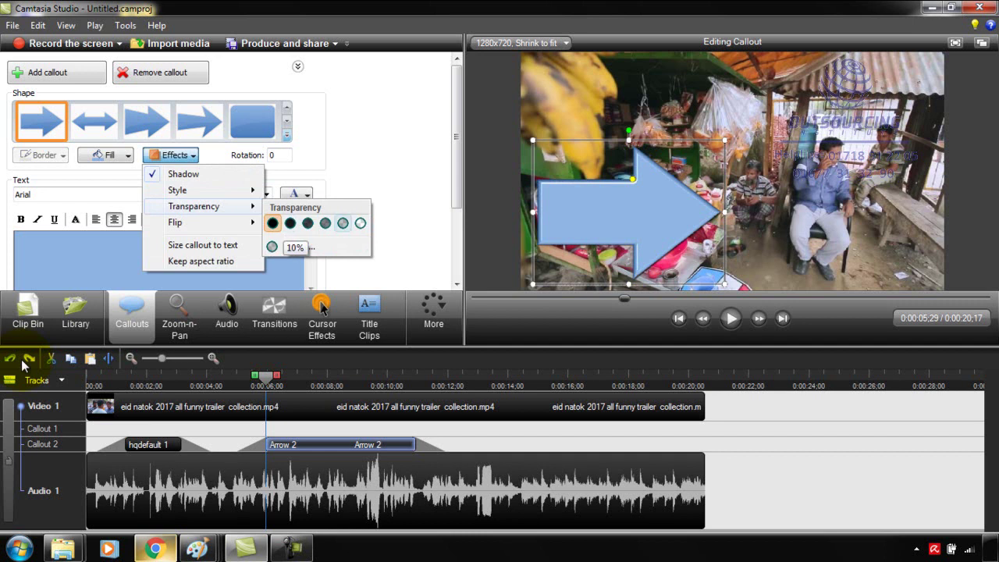
key("Escape")
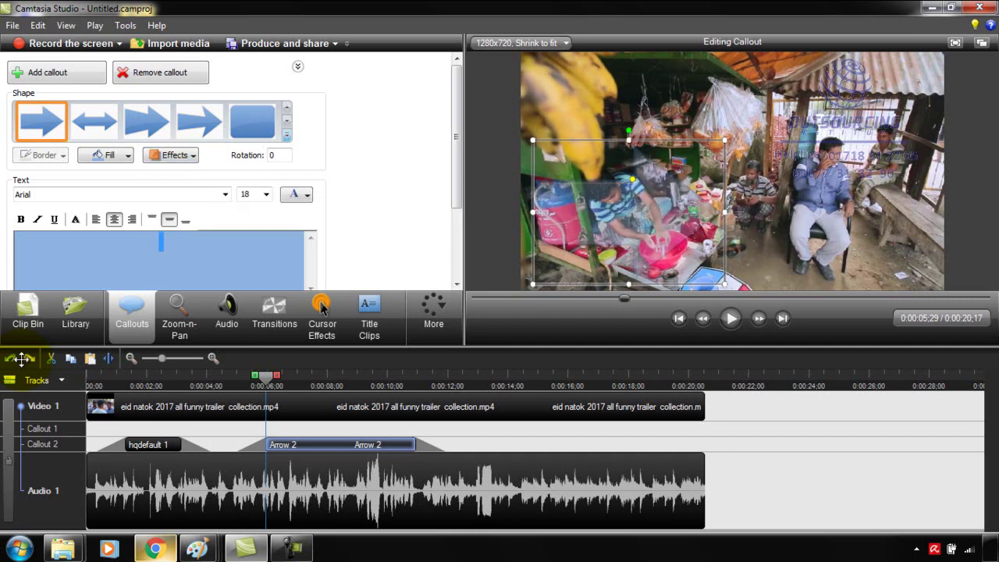
- Shift the arrow callout slightly up and right, try partial transparency on it and restore full opacity
mouse_move(629, 212)
left_mouse_down()
mouse_move(642, 179)
mouse_move(640, 201)
left_mouse_up()
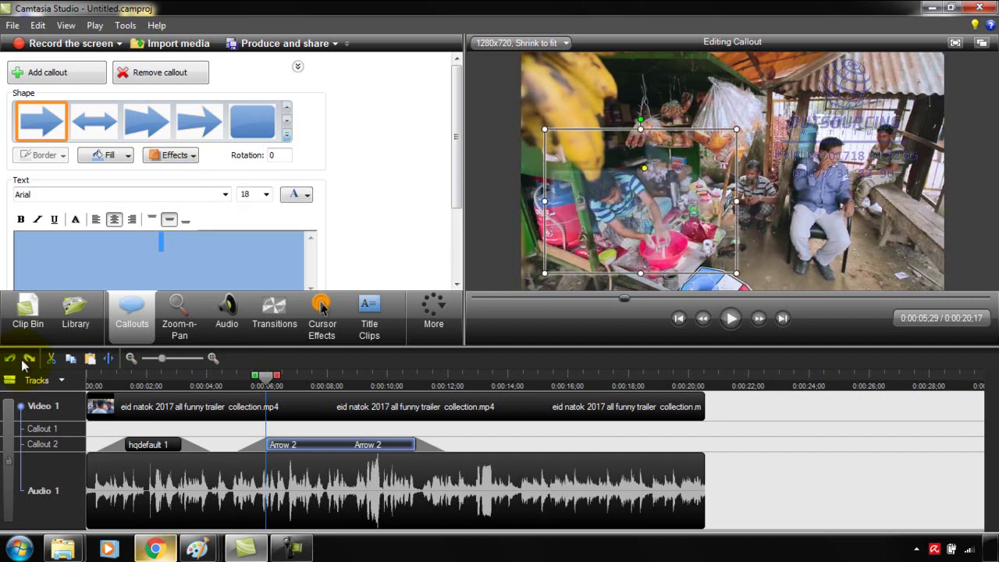
left_click(171, 155)
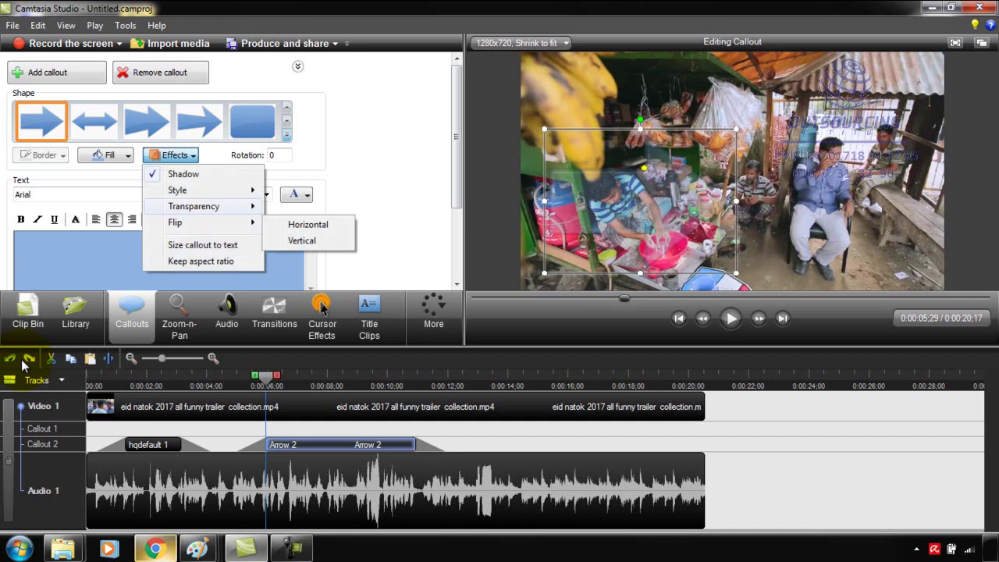
key("Return")
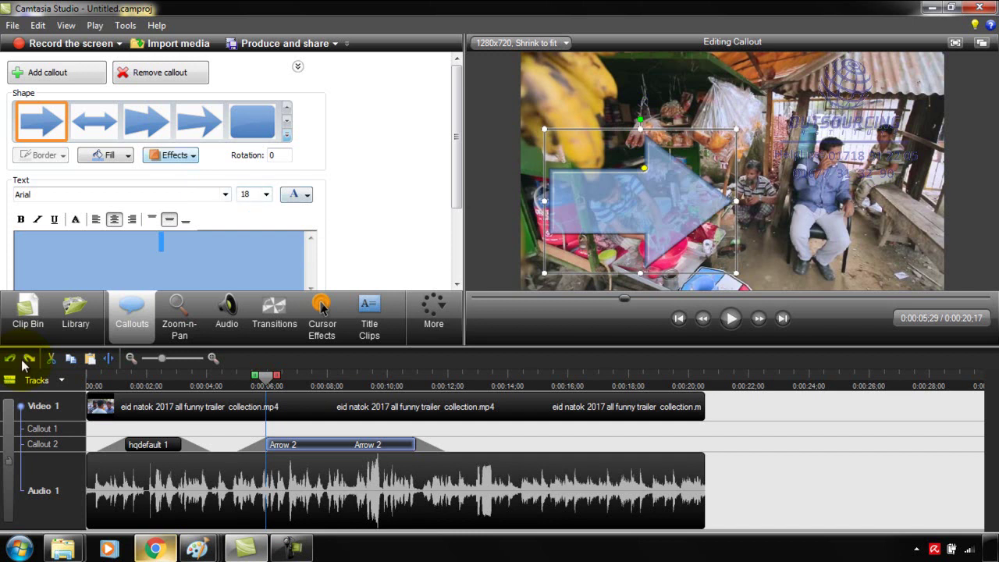
left_click(171, 155)
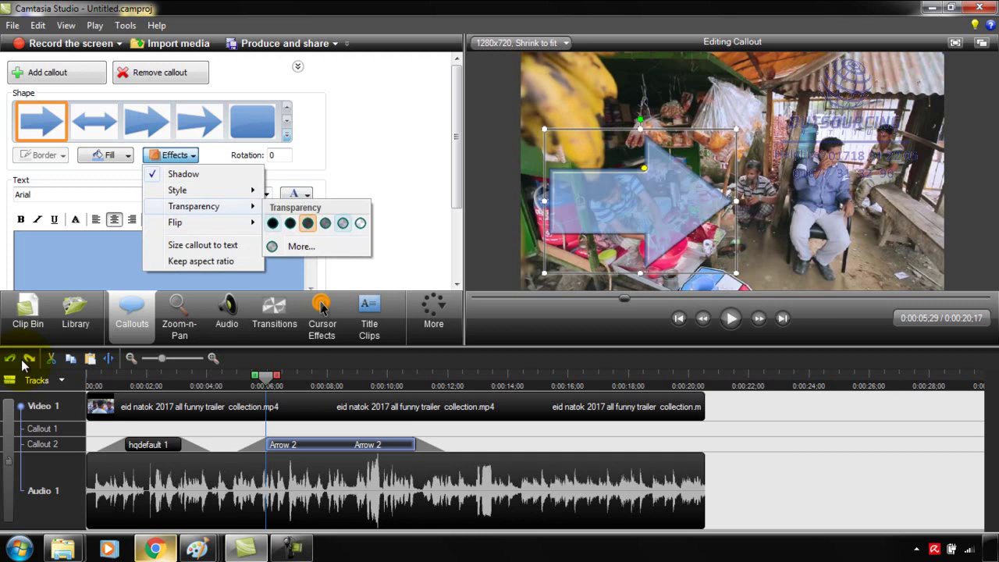
left_click(272, 223)
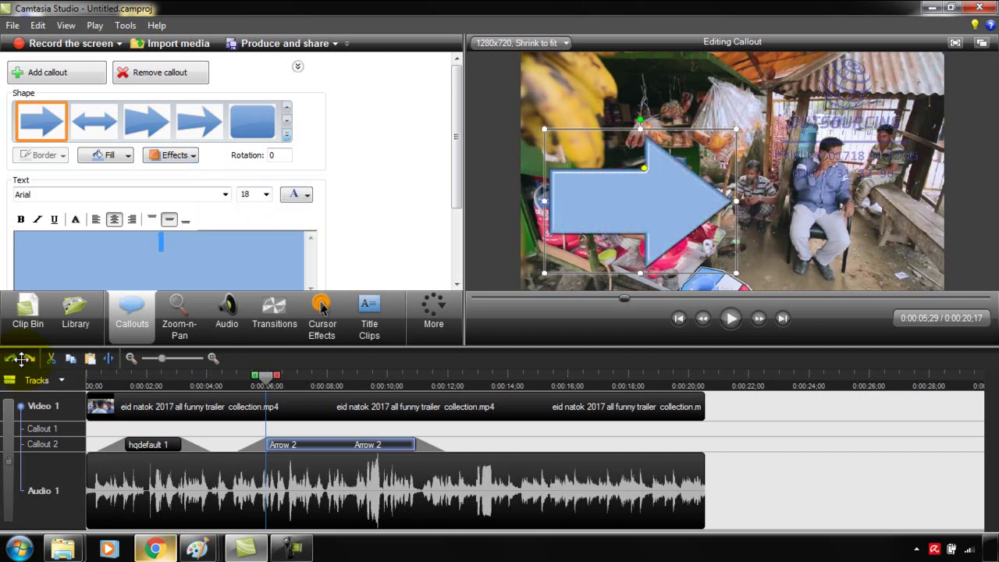
- Flip the arrow callout horizontally
key("space")
key("Down")
key("Down")
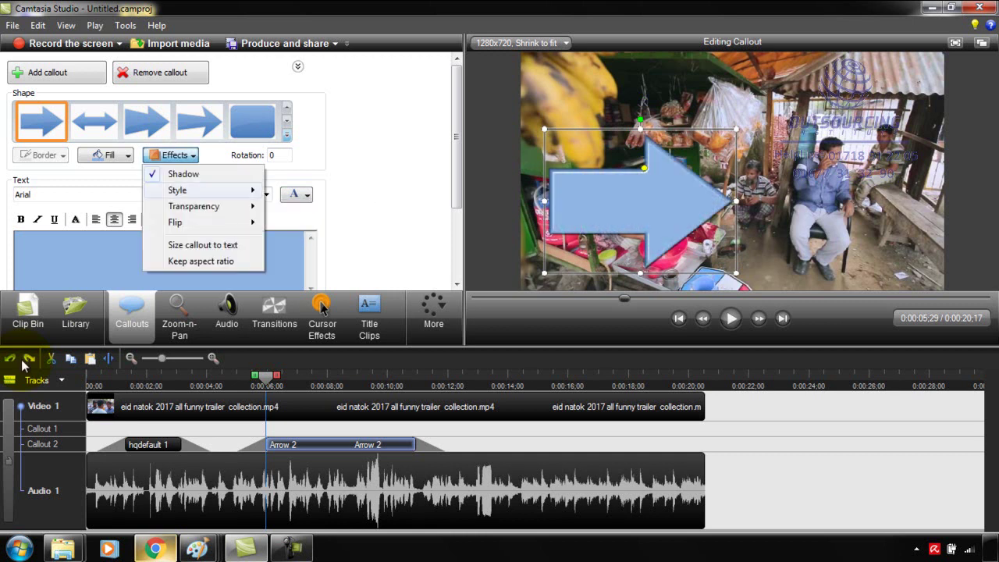
key("Right")
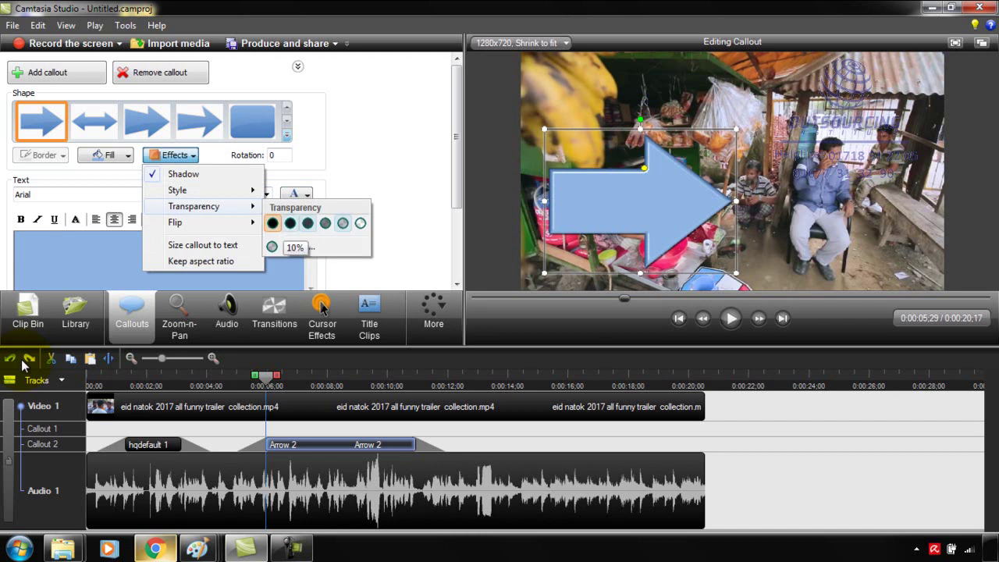
key("Left")
key("Down")
key("Right")
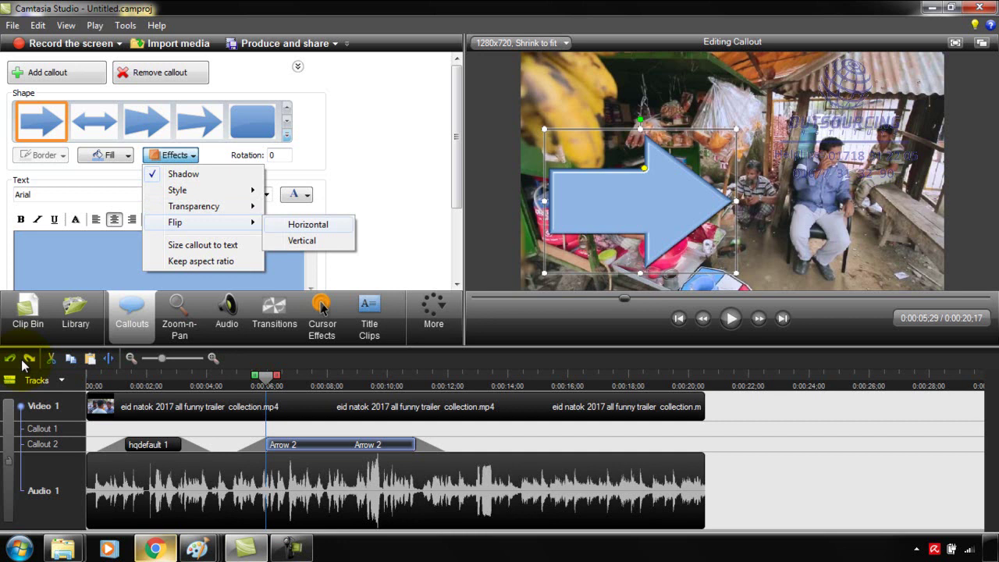
key("Return")
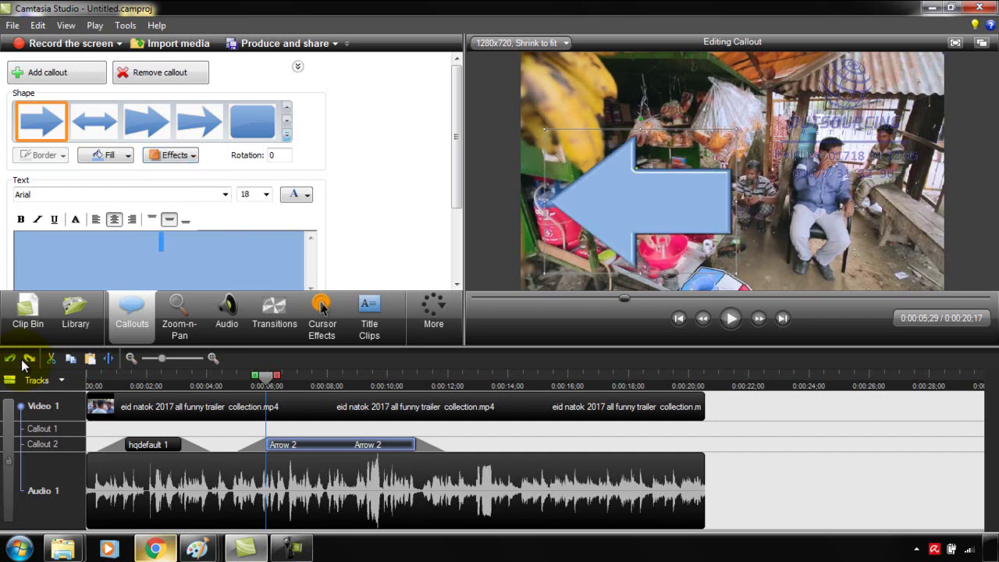
- Flip the arrow callout vertically
key("space")
key("Down")
key("Down")
key("Down")
key("Down")
key("Right")
key("Down")
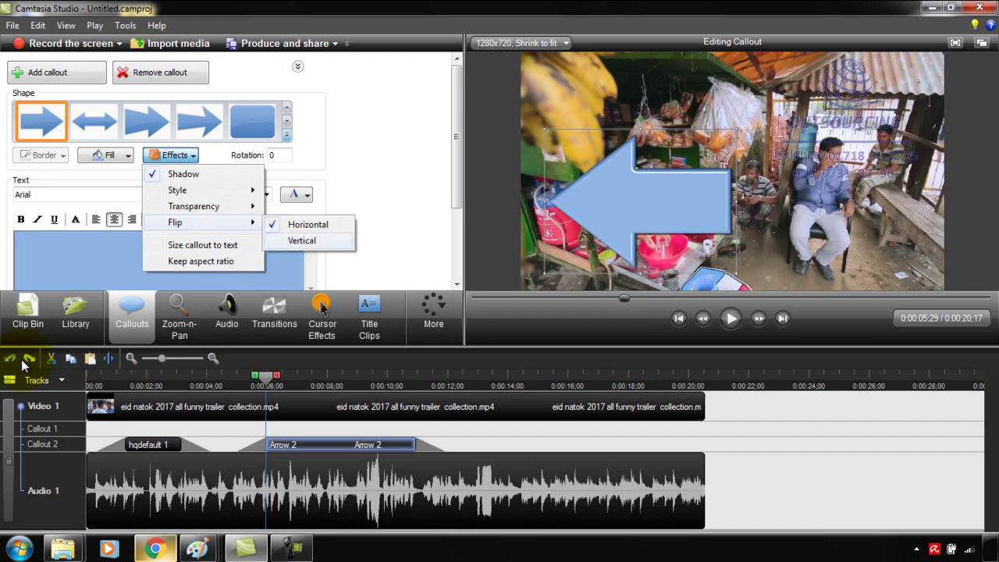
key("Return")
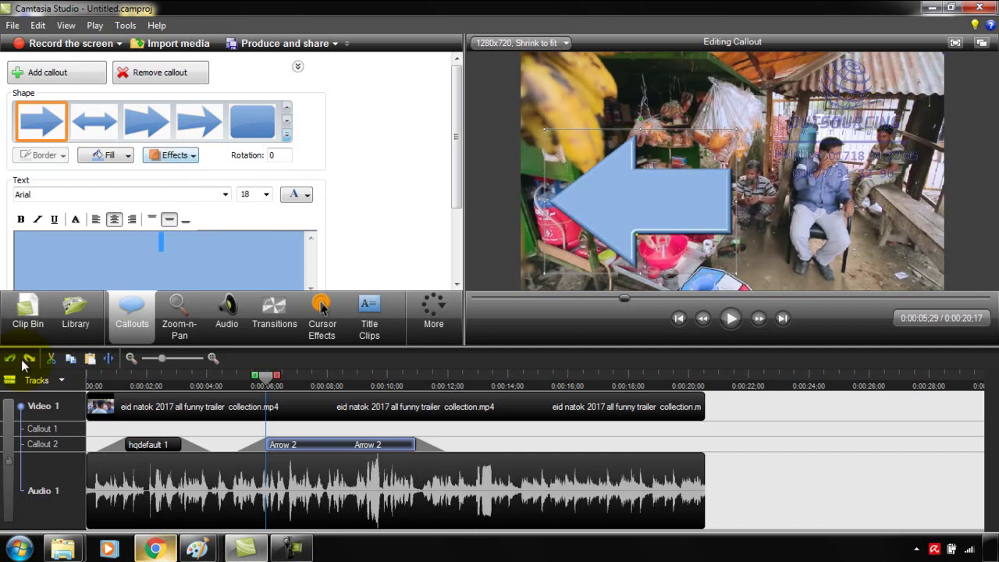
- Turn off the arrow callout's horizontal flip, keeping the vertical flip on
key("Return")
key("Up")
key("Up")
key("Up")
key("Right")
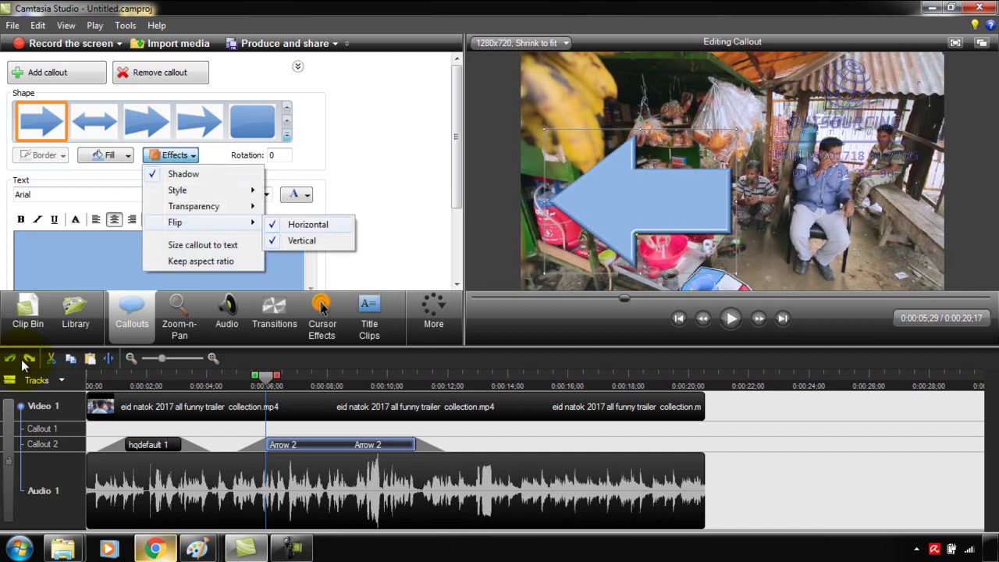
key("Return")
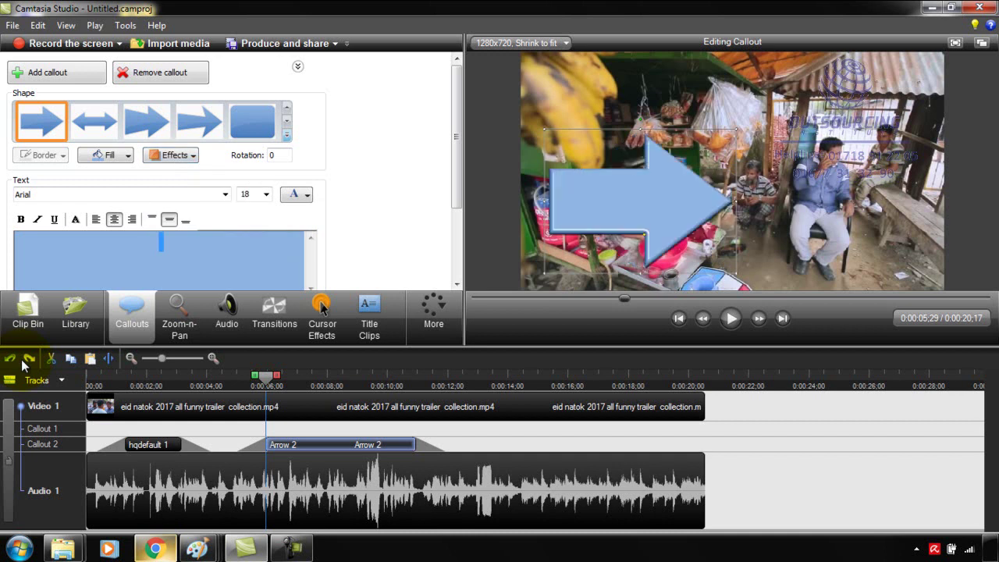
- Turn on Keep aspect ratio for the arrow callout and enlarge it proportionally on the preview
key("Return")
key("Up")
key("Up")
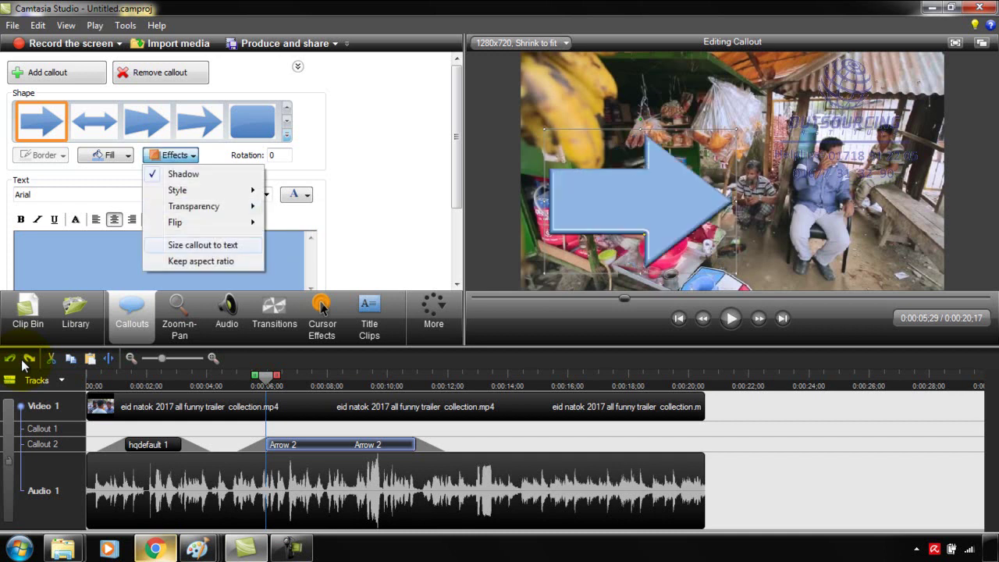
key("Down")
key("Return")
key("Down")
key("Escape")
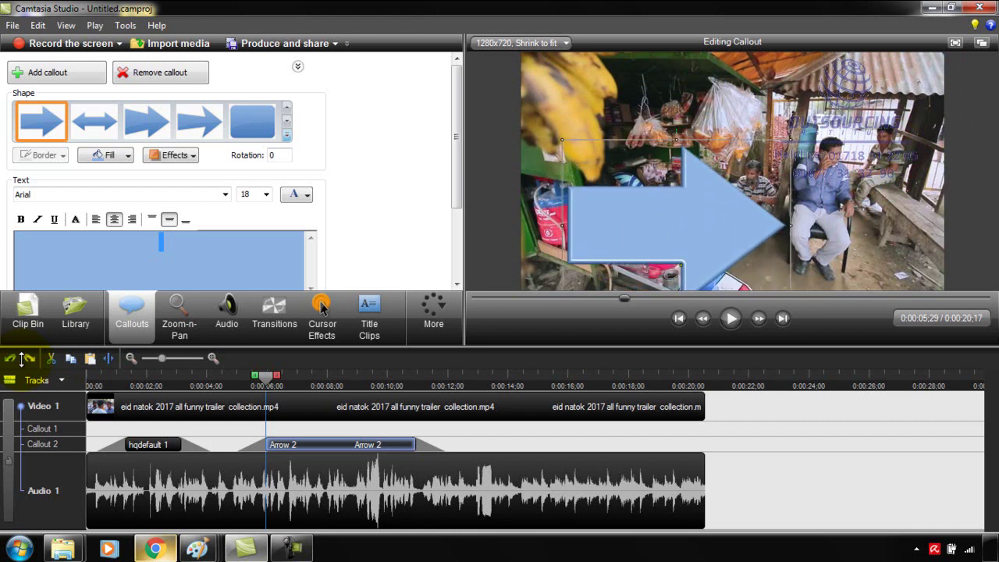
left_click_drag(677, 127, 677, 115)
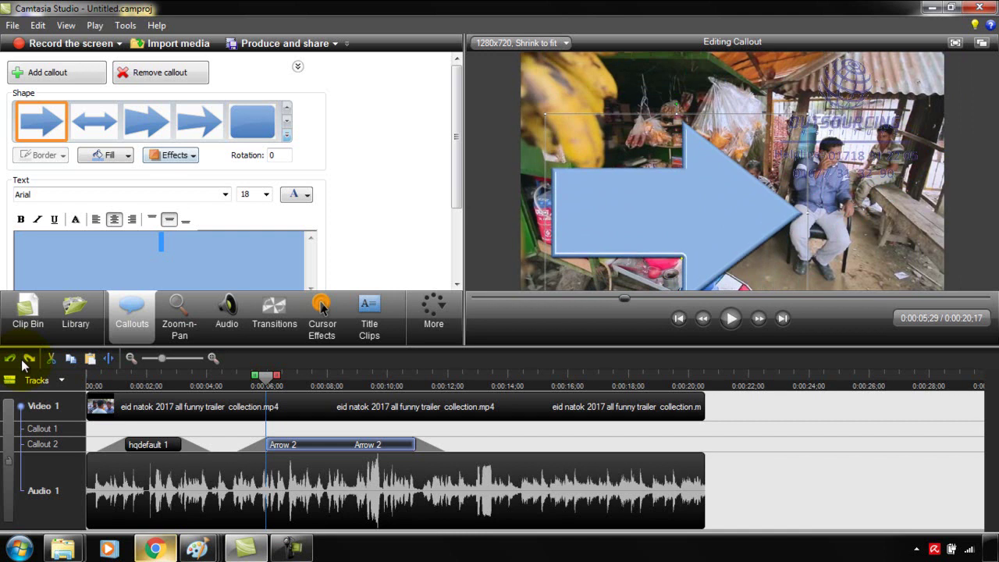
- Turn off Keep aspect ratio for the arrow callout and flatten it to a height of about 234
left_click(171, 156)
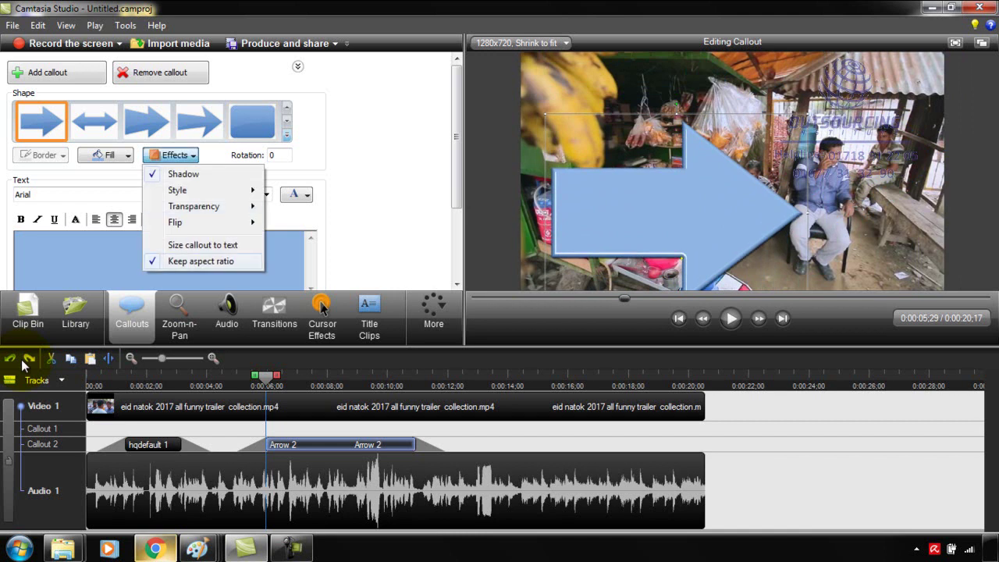
key("Escape")
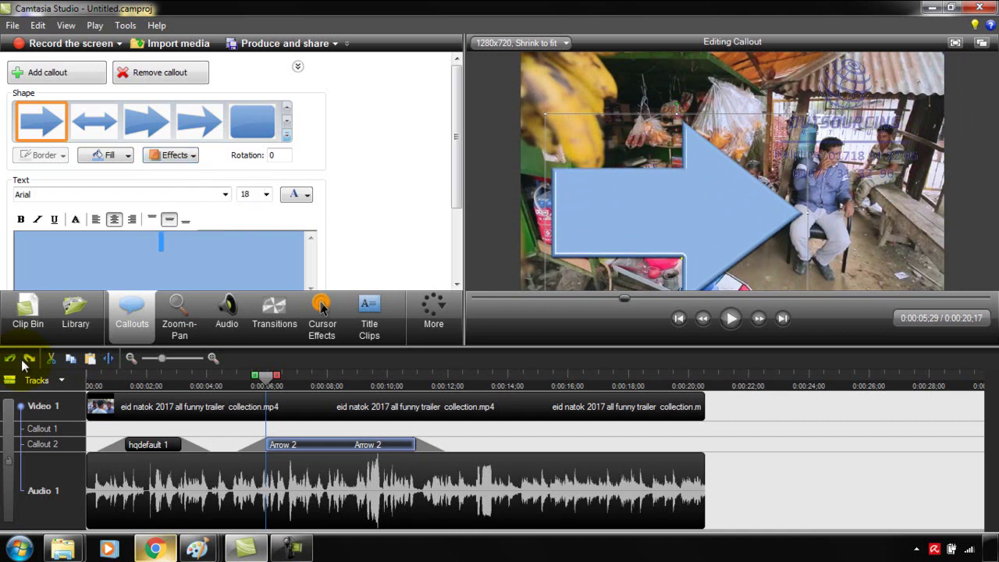
left_click(170, 156)
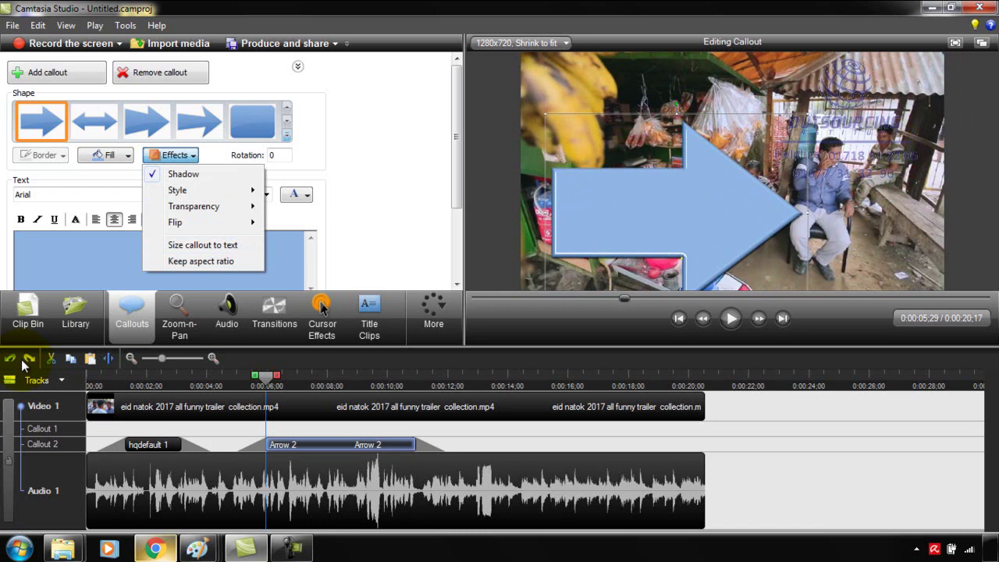
left_click(22, 360)
left_click_drag(677, 114, 677, 225)
key("Down")
key("Down")
key("Down")
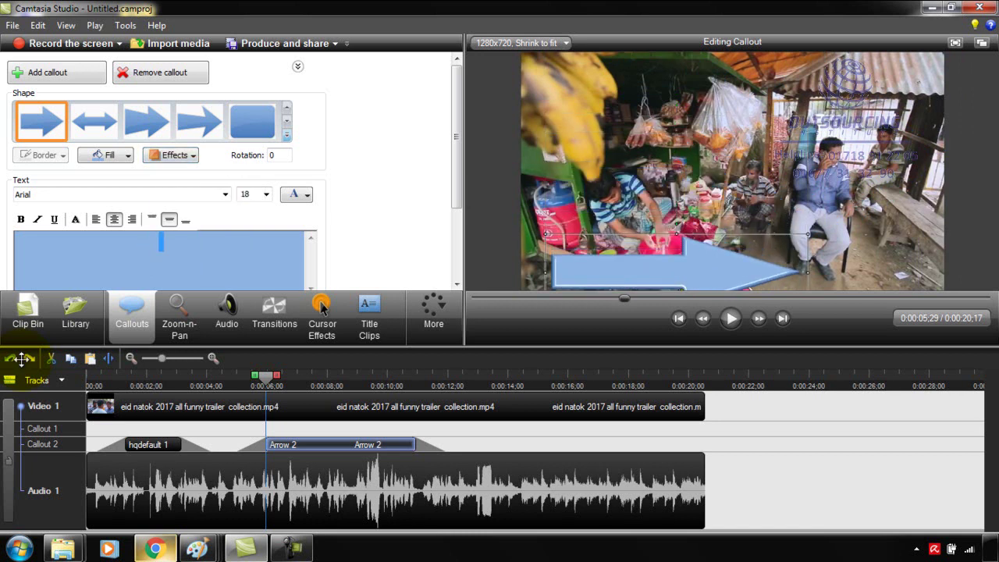
- Move the flattened arrow callout against the left edge of the video frame, slightly higher up
key("Left")
key("Left")
key("Left")
key("Left")
key("Left")
key("Left")
key("Left")
key("Left")
key("Up")
key("Up")
key("Up")
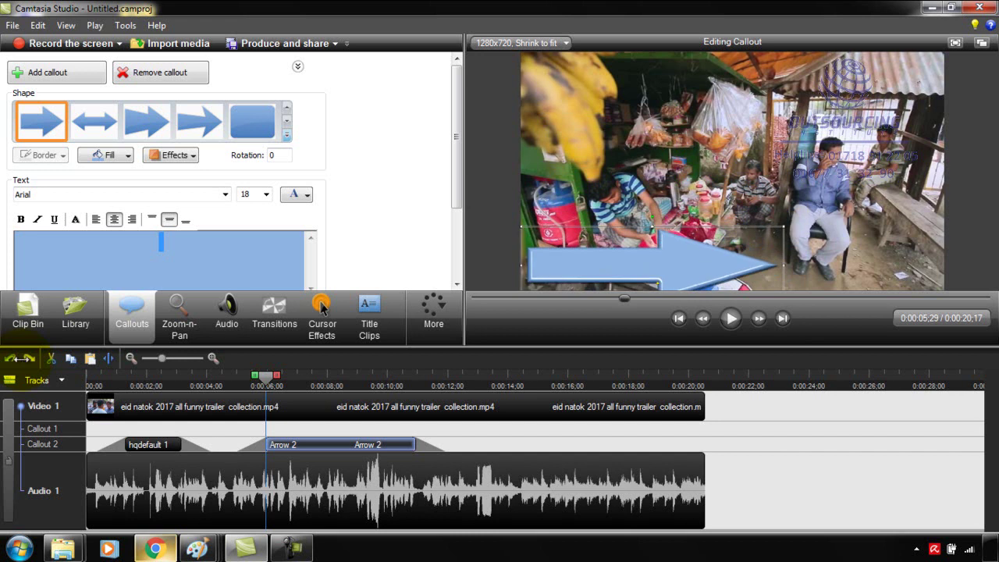
- Stretch the arrow callout across the full 1280 frame width and raise it to a Y position of about 491
left_click_drag(784, 266, 944, 265)
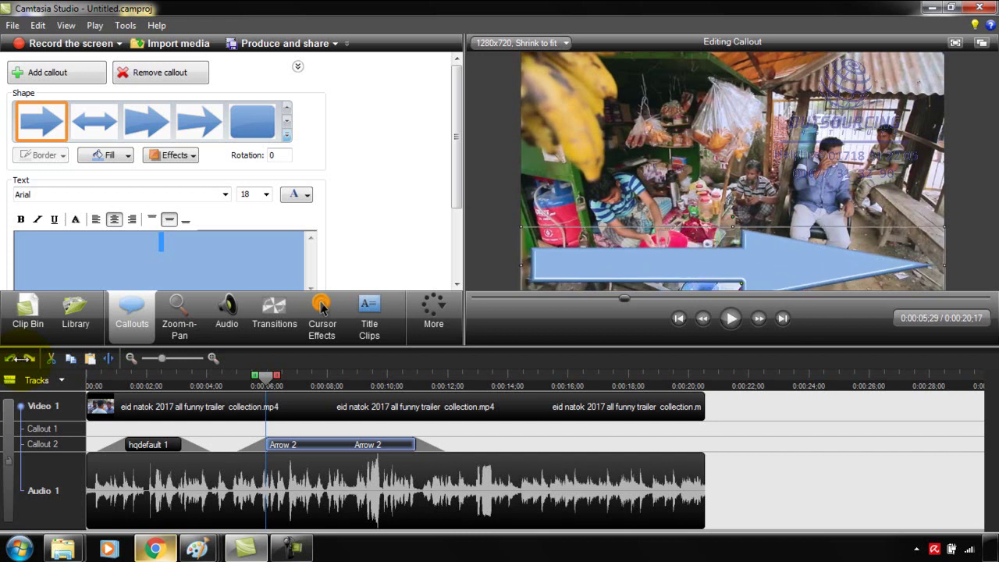
key("Up")
key("Up")
key("Up")
key("Up")
key("Down")
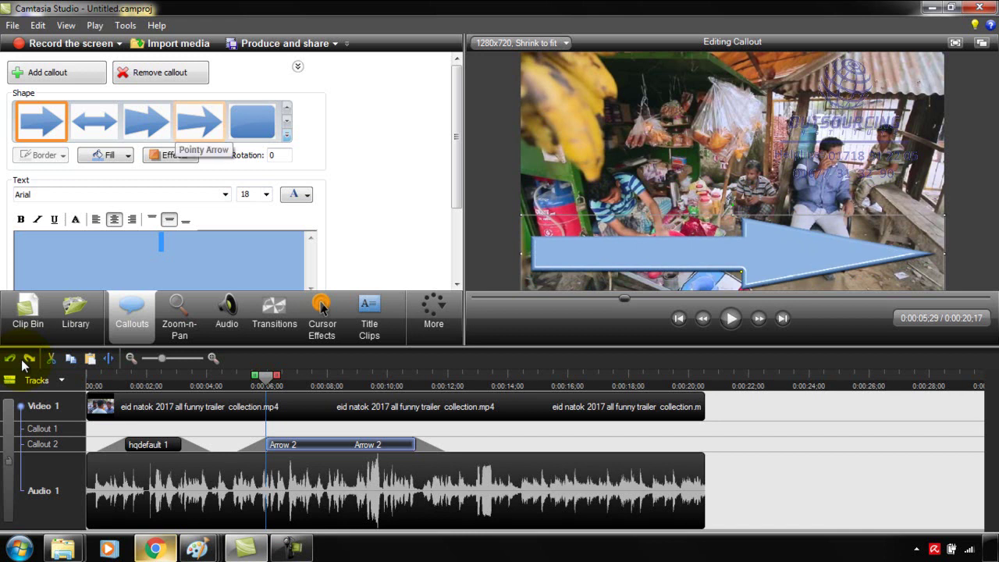
- Examine the available callout shapes and the arrow callout's fade, size and position properties
left_click(287, 134)
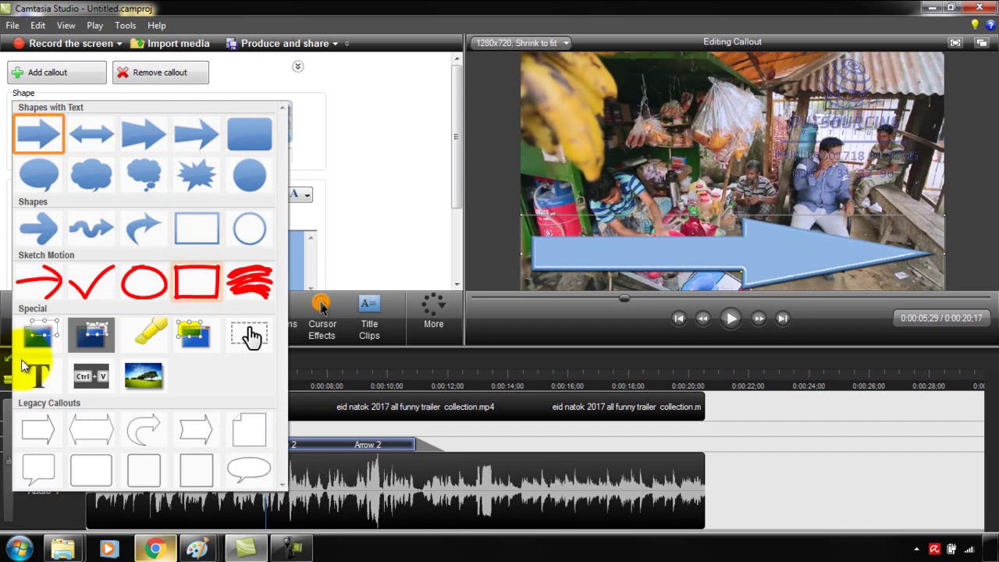
left_click(22, 365)
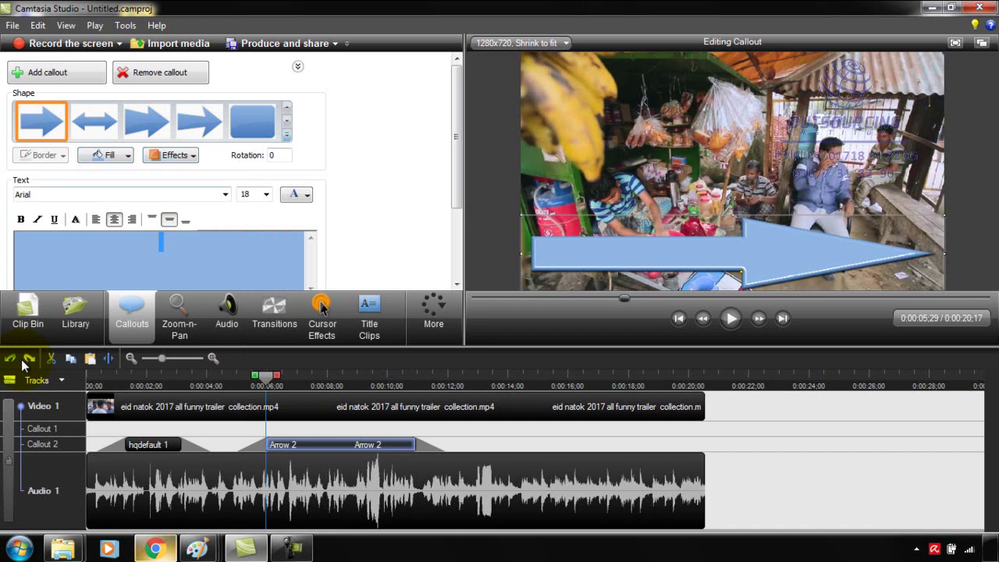
left_click_drag(456, 136, 456, 205)
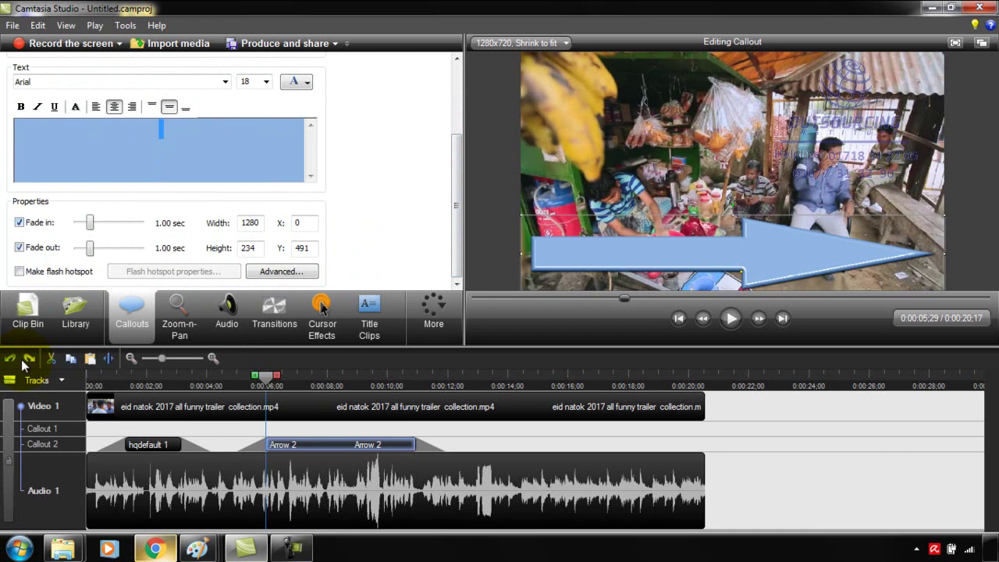
- Shift the hqdefault 1 callout slightly later on its track and move the Arrow 2 callout to span 0:00:07;06 to 0:00:14;06
left_click(139, 444)
mouse_move(139, 444)
left_mouse_down()
mouse_move(159, 444)
mouse_move(149, 444)
left_mouse_up()
left_click(316, 444)
left_click_drag(316, 444, 383, 445)
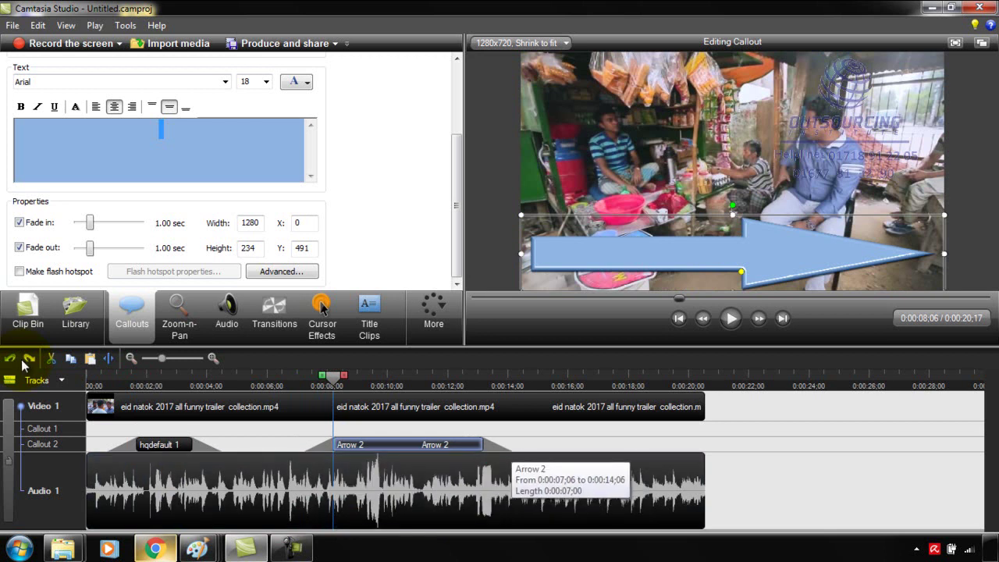
- Play the timeline from about 0:00:06;03 to preview the retimed arrow callout
left_click(270, 382)
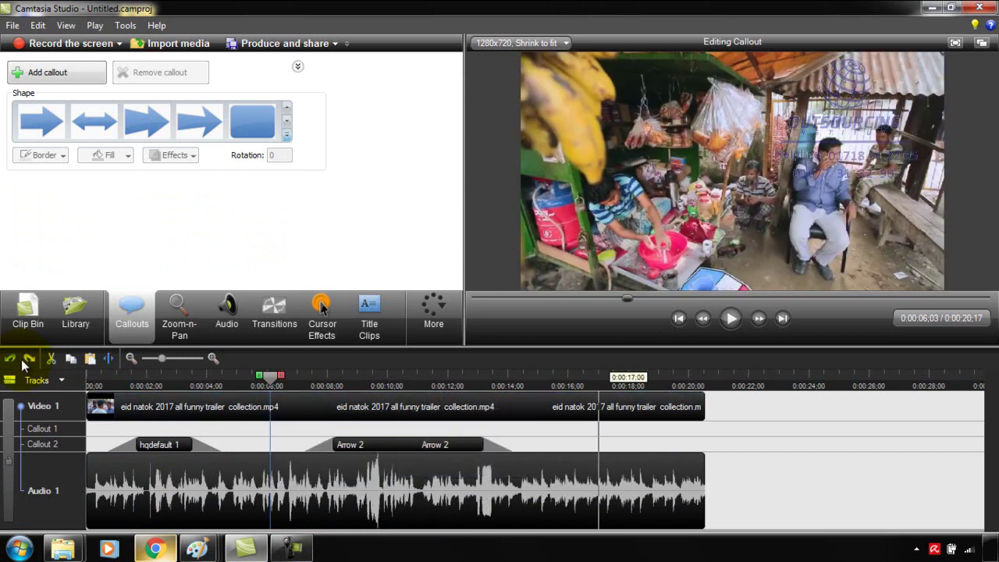
key("space")
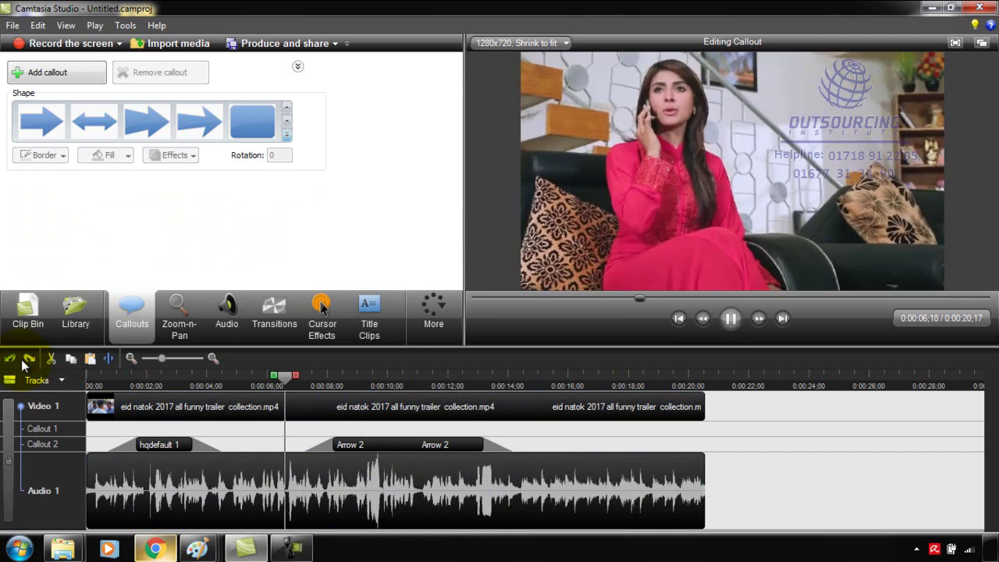
- Step back to 0:00:07;11 and play the timeline to preview the arrow callout's fade-in
key("space")
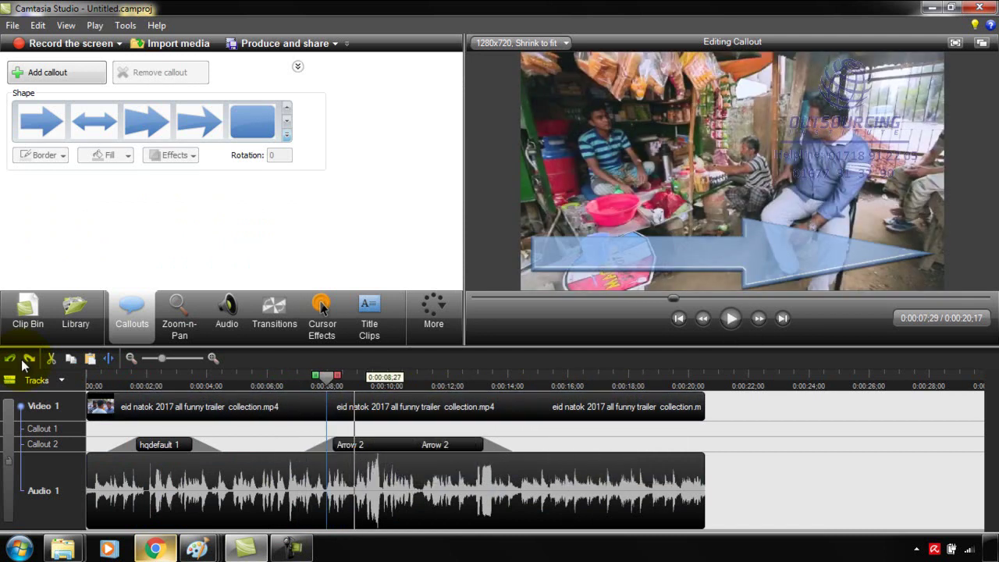
left_click(319, 380)
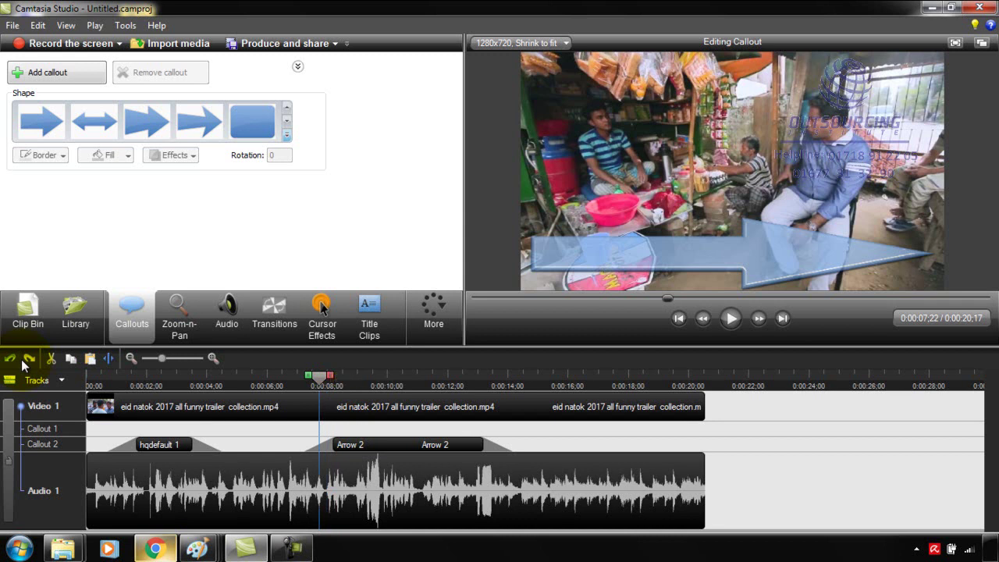
key("Left")
key("Left")
key("Left")
key("Left")
key("Left")
key("Left")
key("Left")
key("Left")
key("Left")
key("Left")
key("Left")
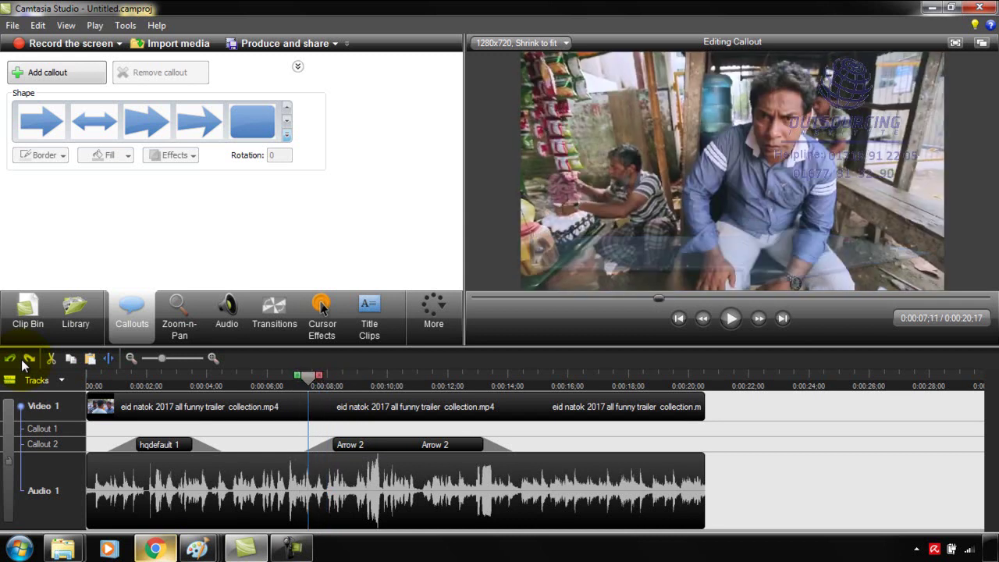
key("space")
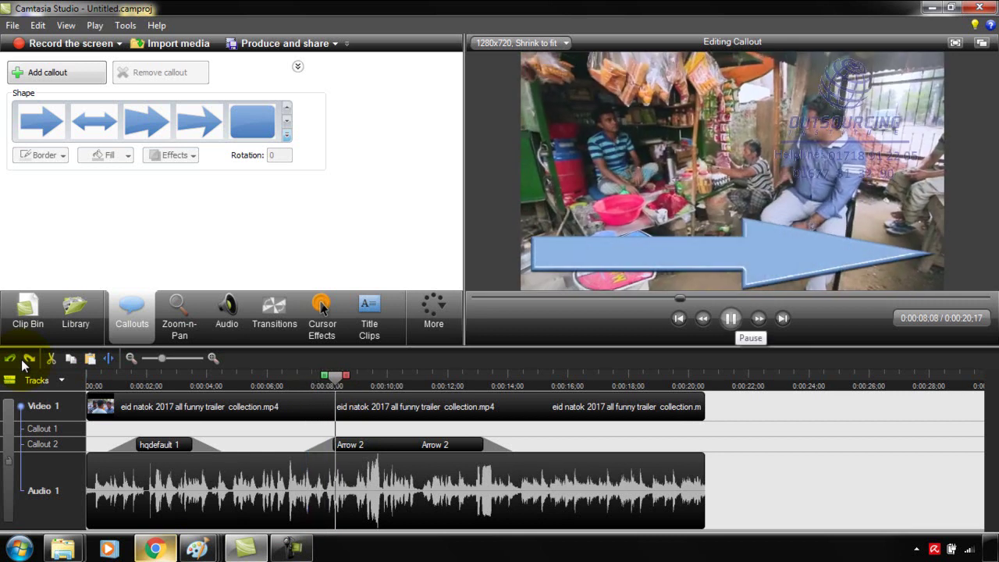
key("space")
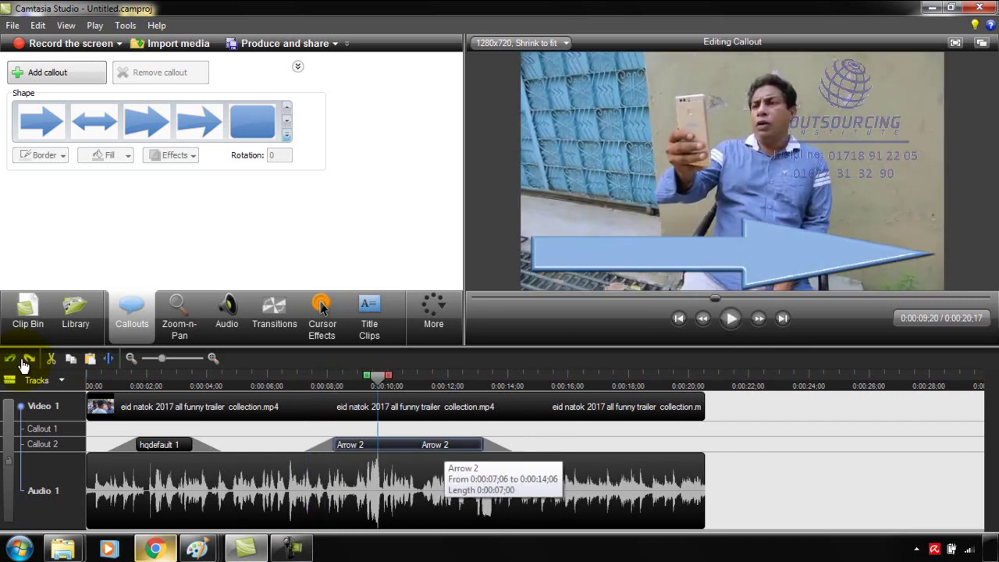
- Play the timeline from about 0:00:13 to preview the arrow callout's fade-out
left_click(478, 379)
key("space")
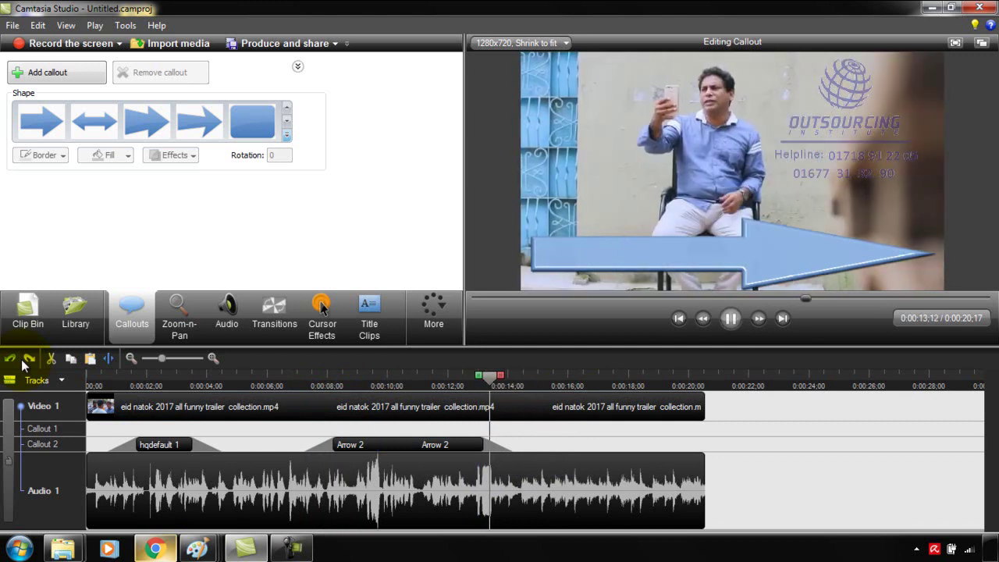
key("space")
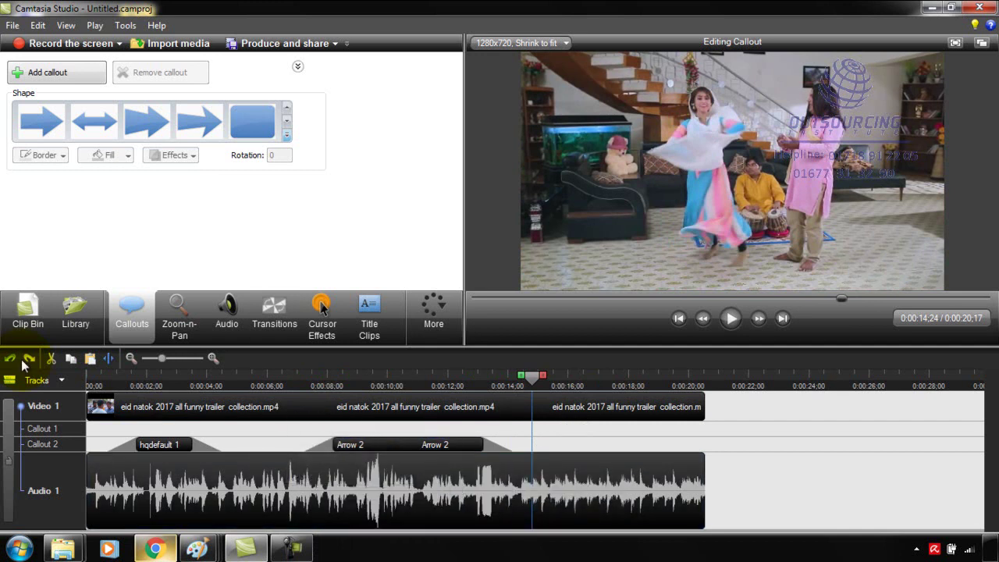
- Set the Arrow 2 callout's fade-in to 0.00 sec and preview how it appears
left_click(362, 444)
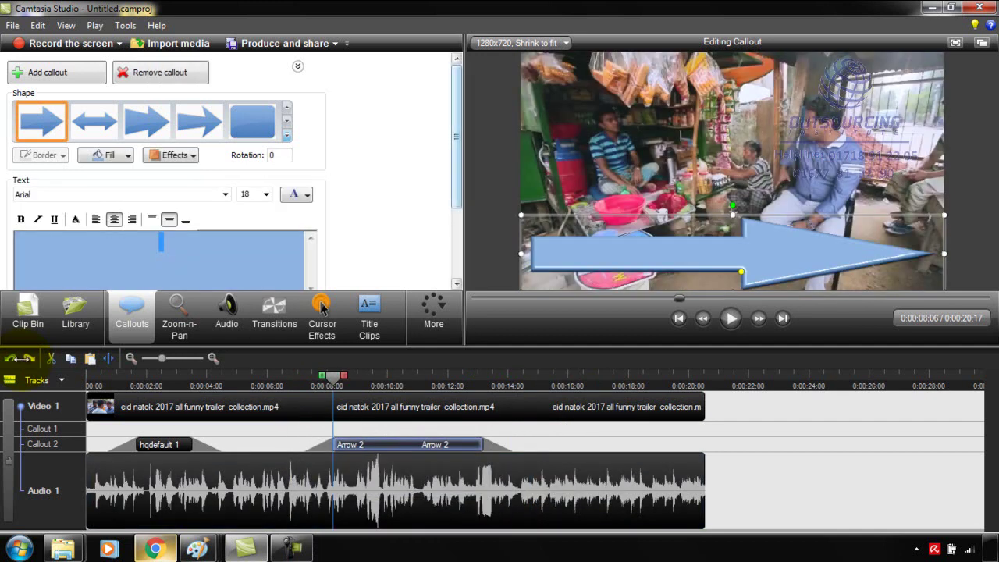
left_click_drag(456, 138, 456, 147)
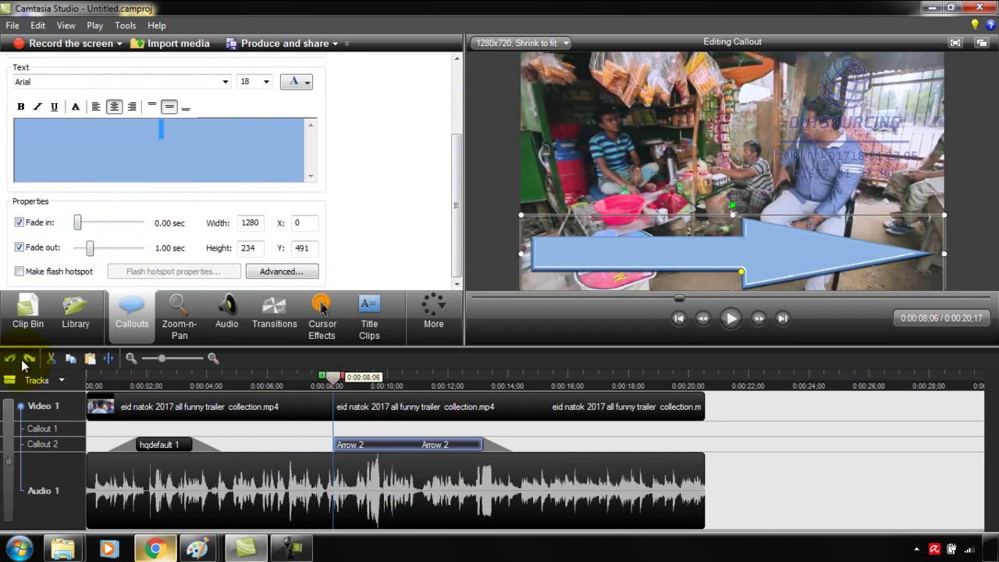
left_click_drag(333, 377, 317, 377)
key("space")
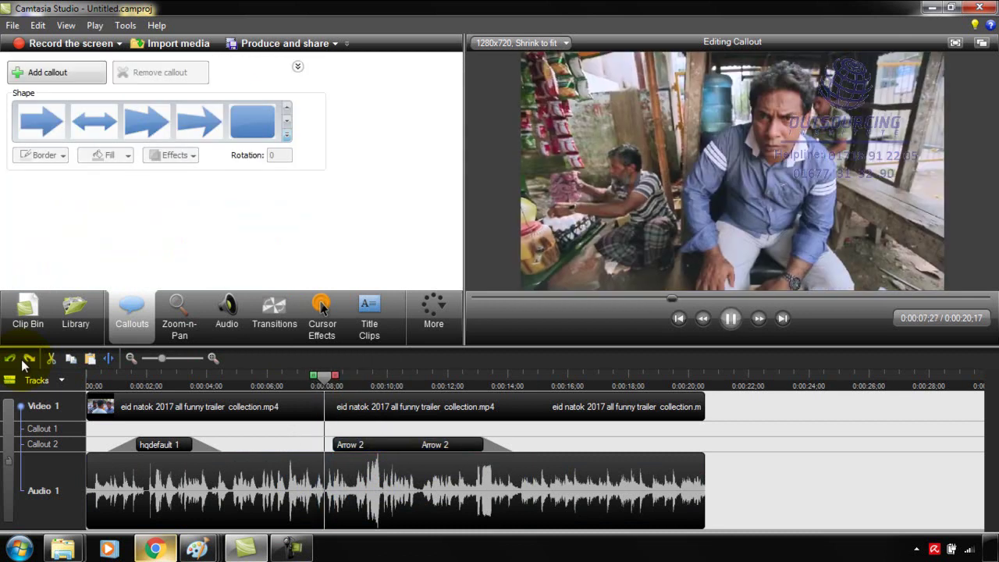
key("space")
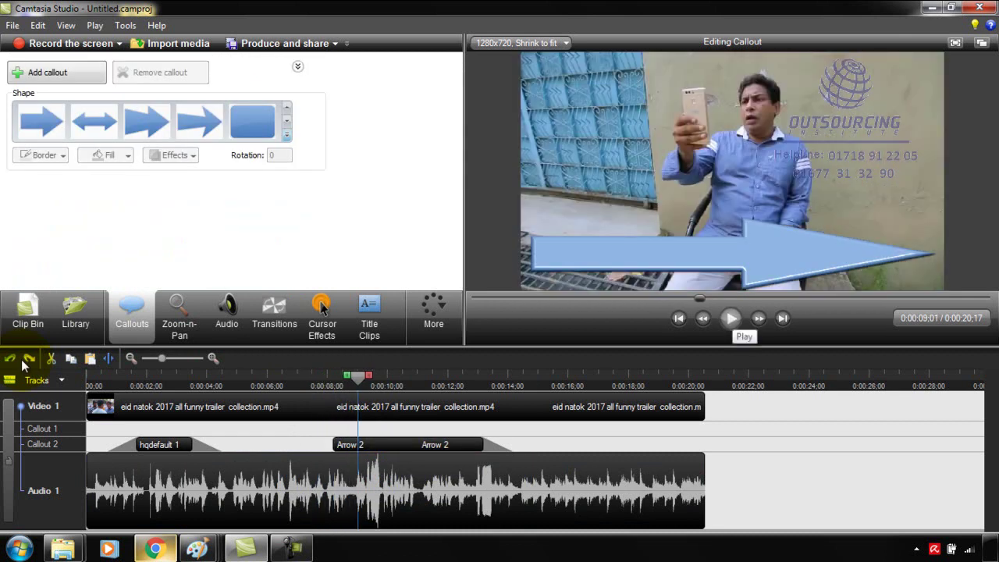
- Set the Arrow 2 callout's fade-out to 0.00 sec and its fade-in to 3.60 sec
left_click(287, 135)
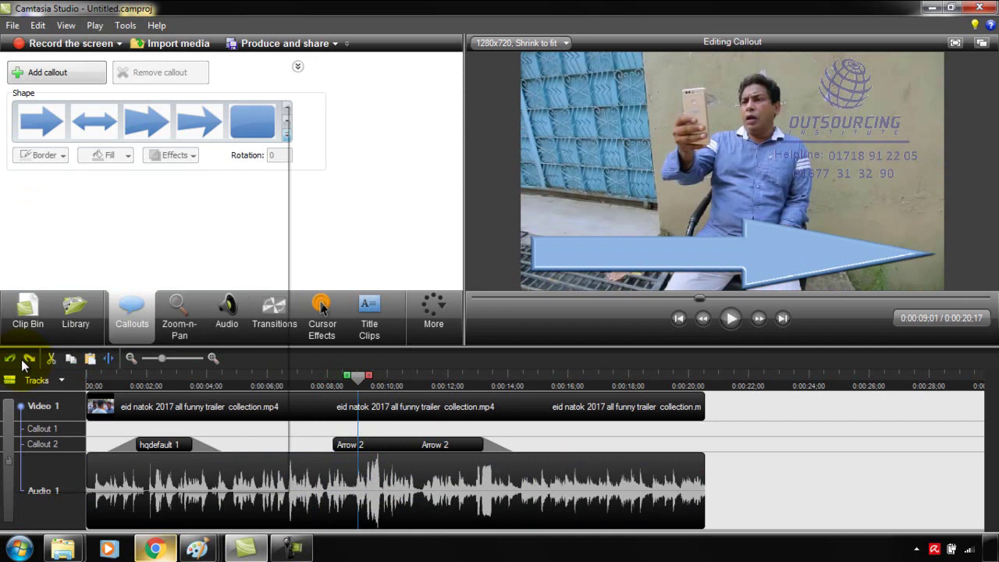
left_click(404, 416)
left_click(399, 444)
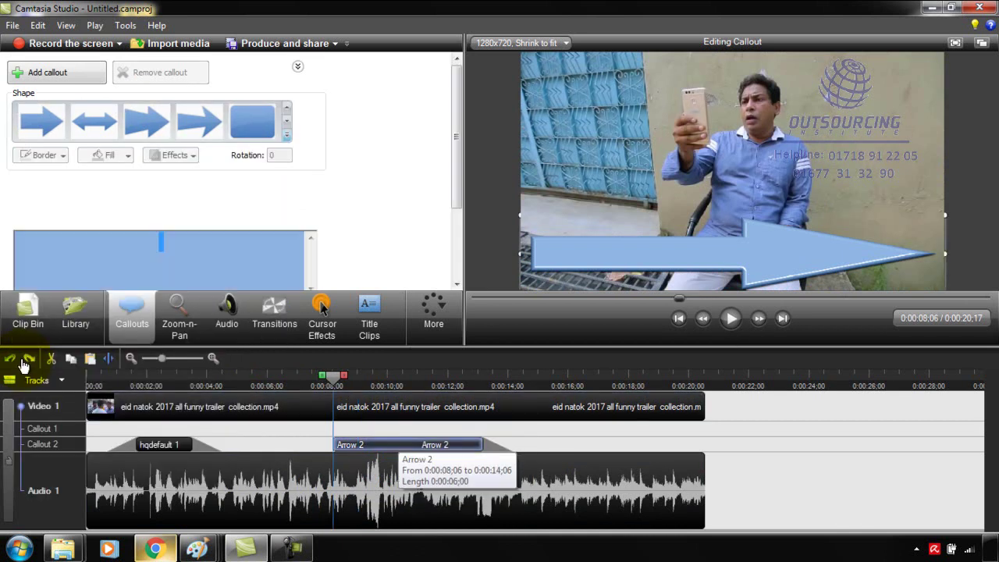
left_click_drag(457, 134, 457, 206)
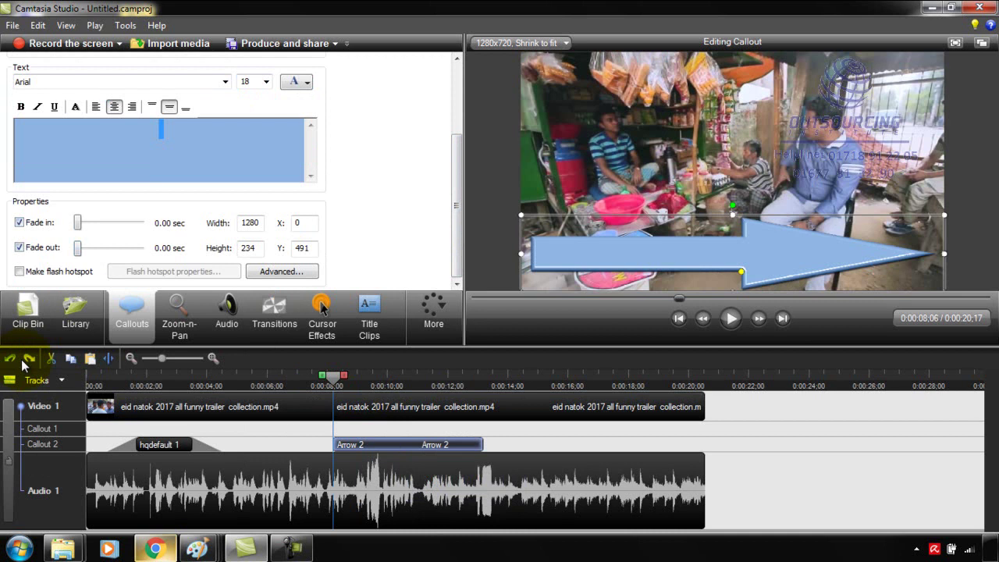
left_click(23, 361)
left_click(23, 361)
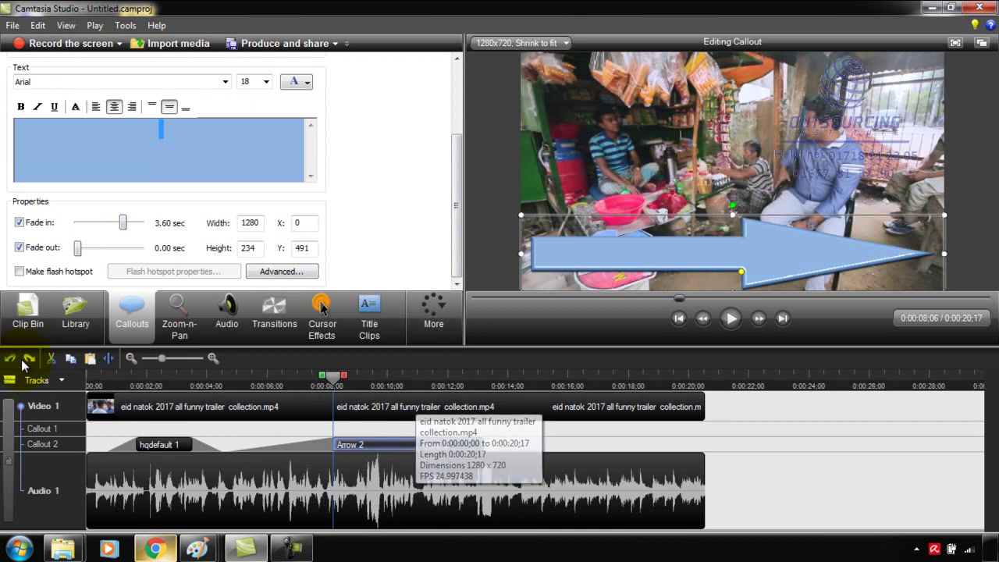
- Move the Arrow 2 callout to the Callout 1 track starting at 0:00:07;20 and play it from 0:00:07;01
mouse_move(398, 444)
left_mouse_down()
mouse_move(473, 444)
mouse_move(489, 430)
left_mouse_up()
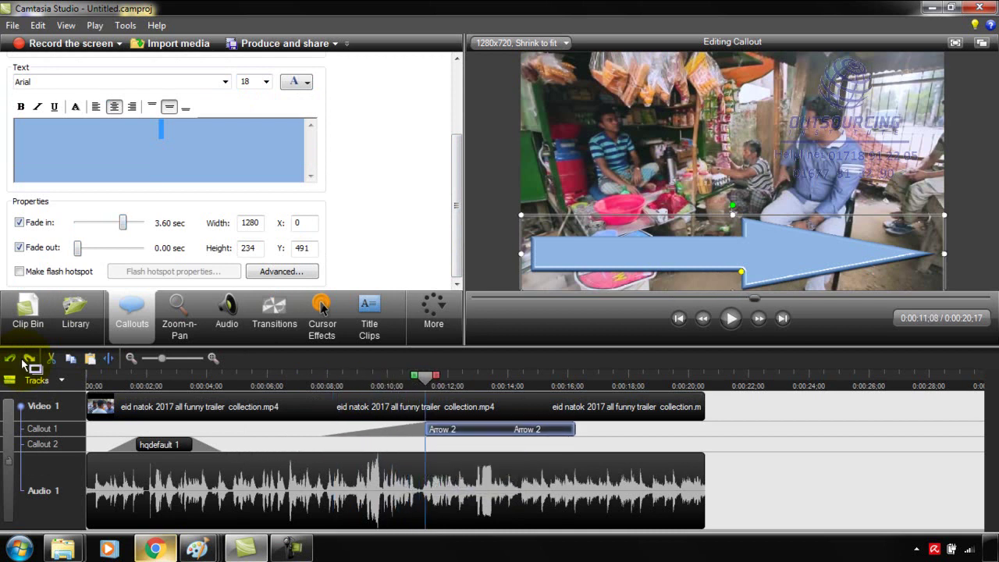
left_click(298, 378)
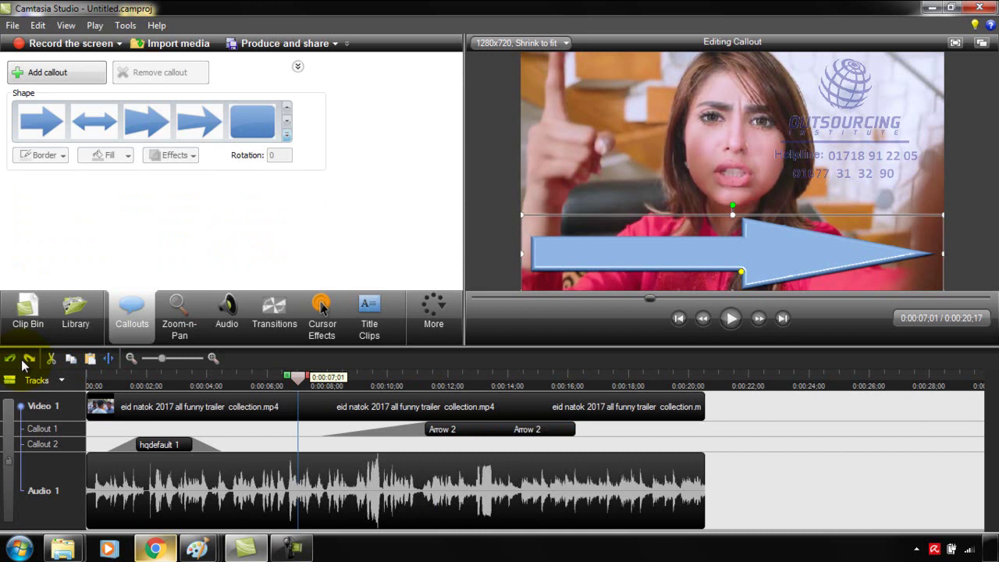
key("space")
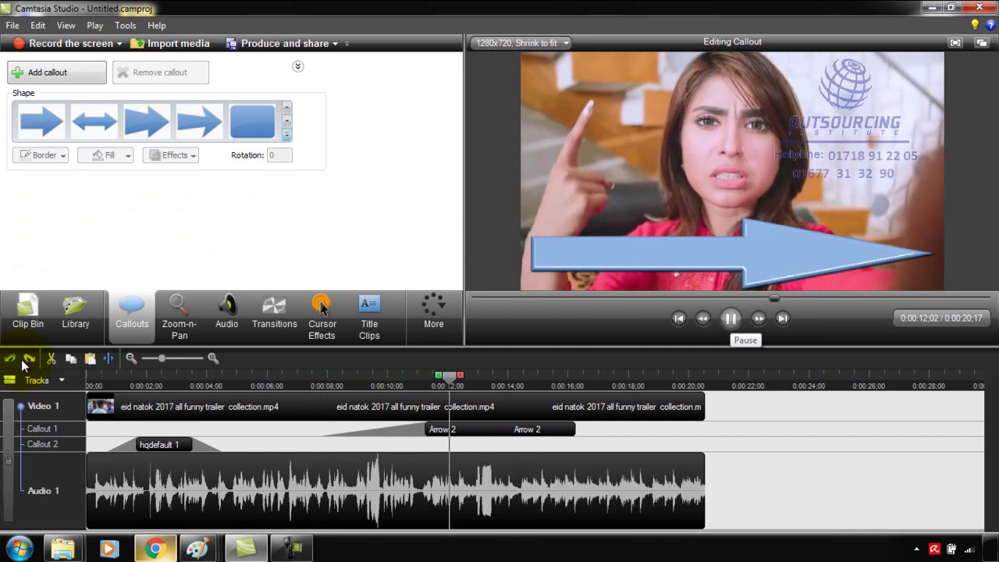
key("space")
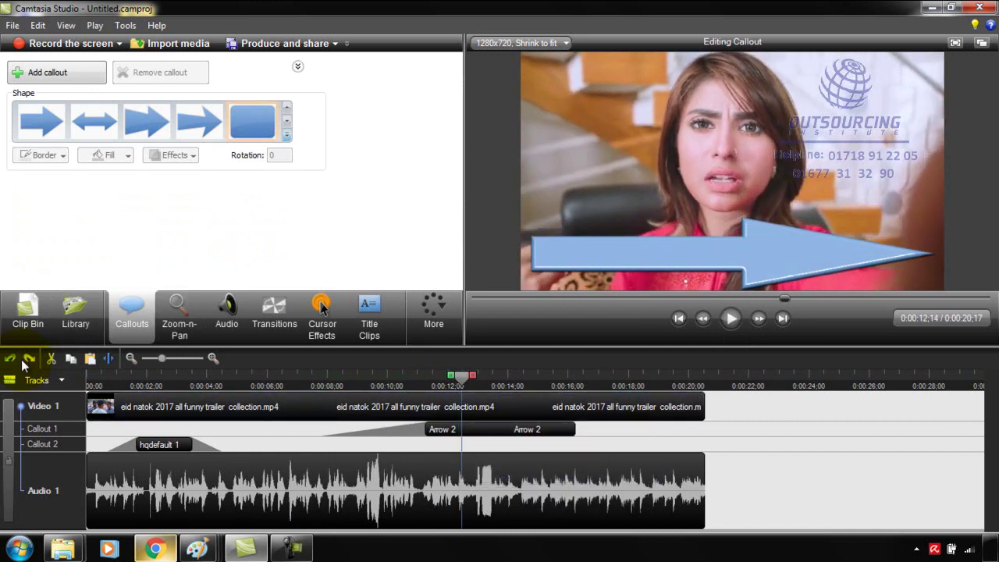
- Set the Arrow 2 callout's fade-out to 4.30 sec
left_click(287, 135)
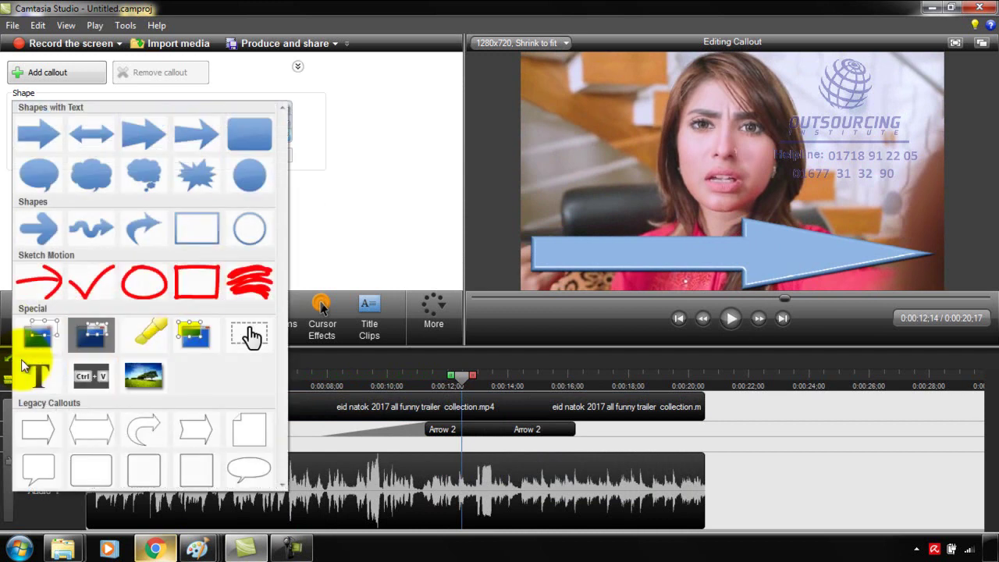
left_click(451, 431)
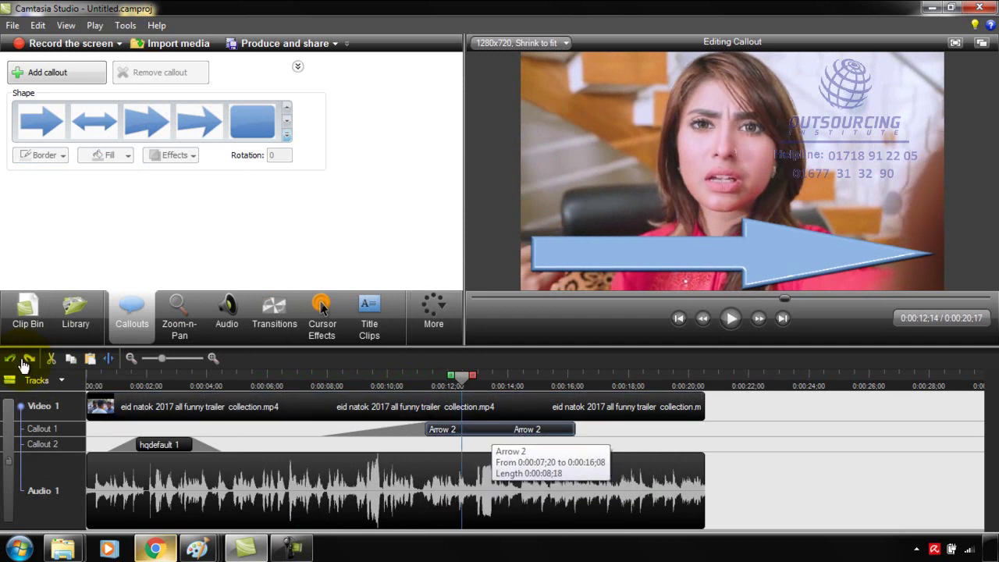
left_click(492, 430)
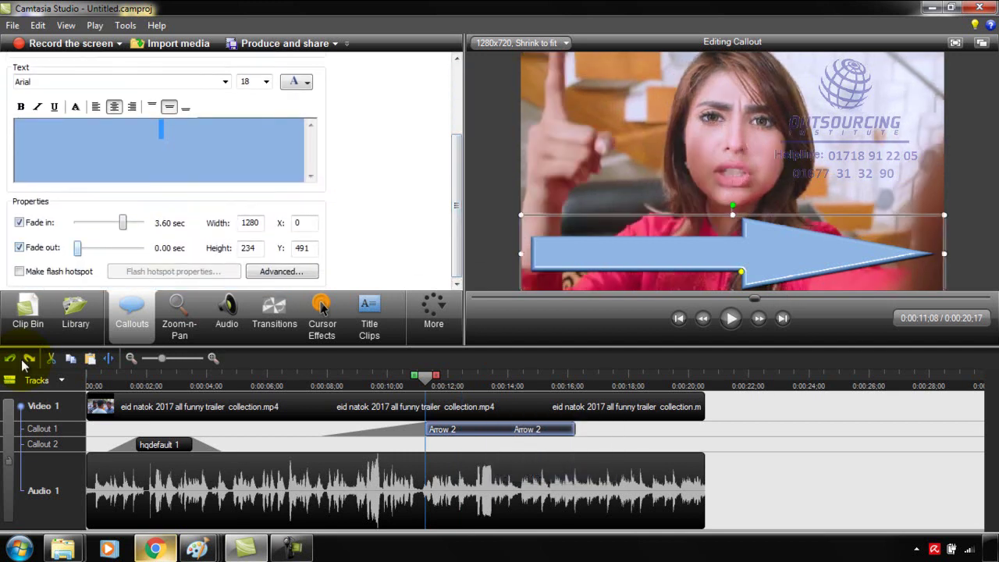
left_click_drag(77, 248, 131, 249)
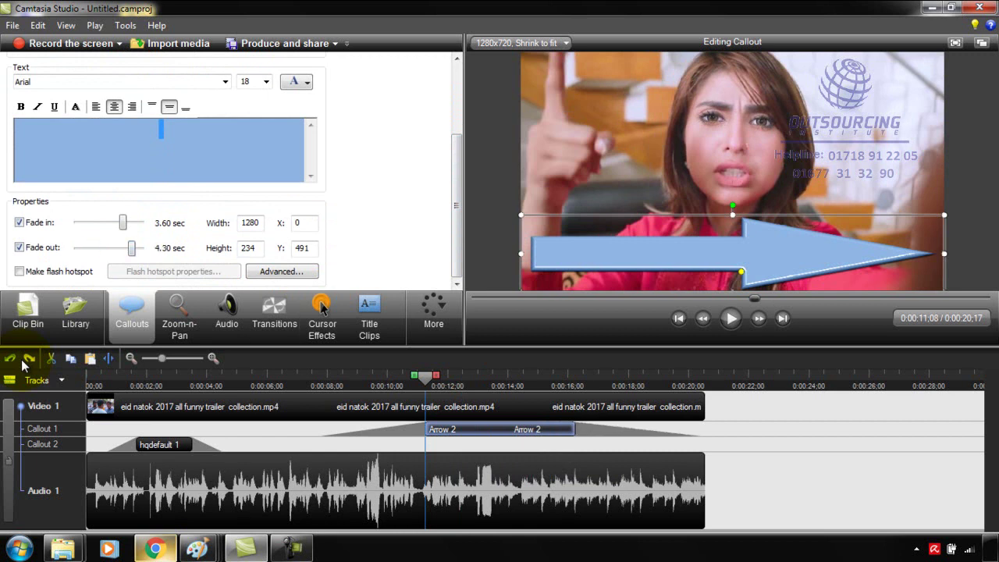
- Check the arrow's transparency at several points along its fade-in and fade-out, from 0:00:09;09 to about 0:00:20;01
left_click(366, 382)
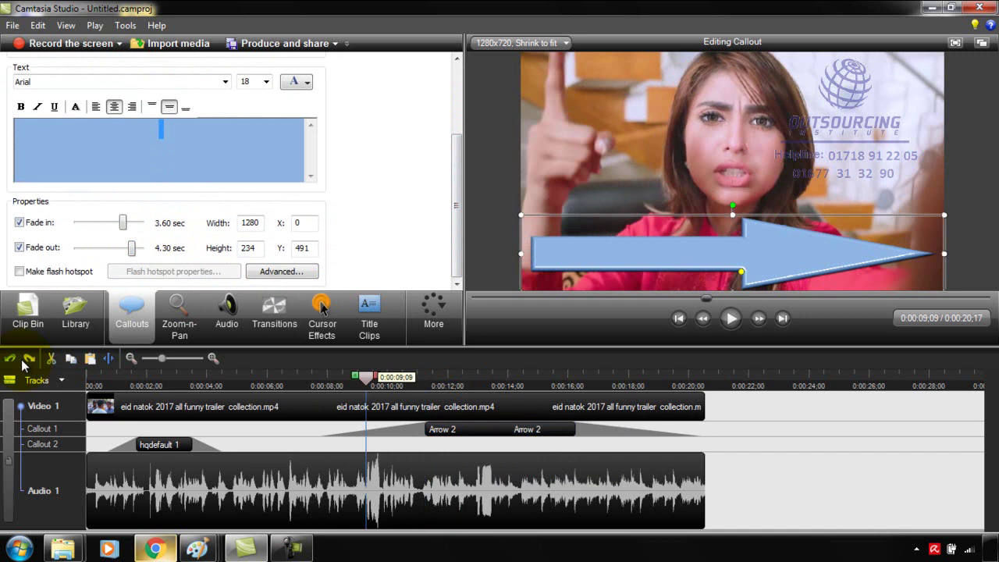
left_click(387, 382)
left_click(407, 382)
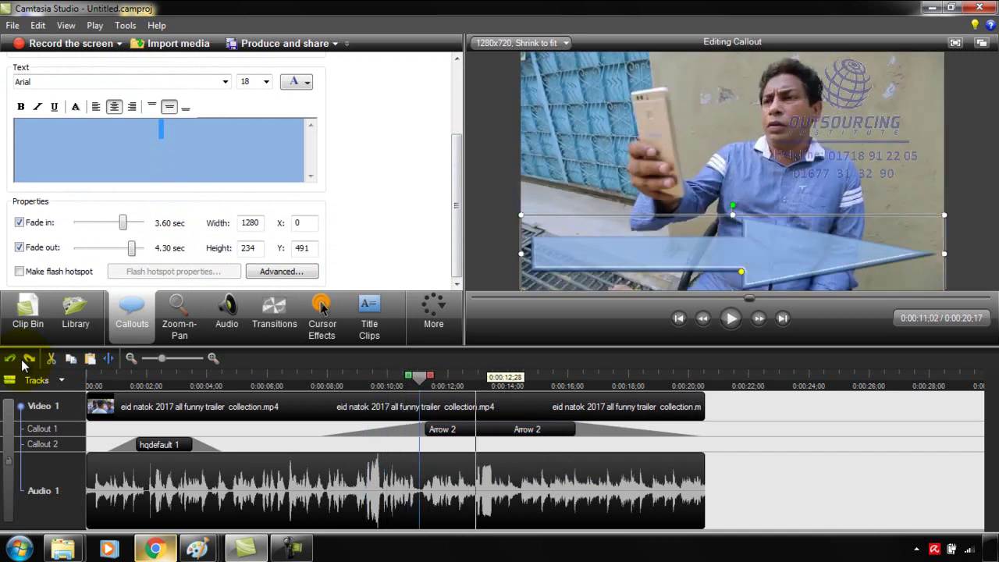
left_click(581, 382)
left_click(618, 383)
left_click(660, 382)
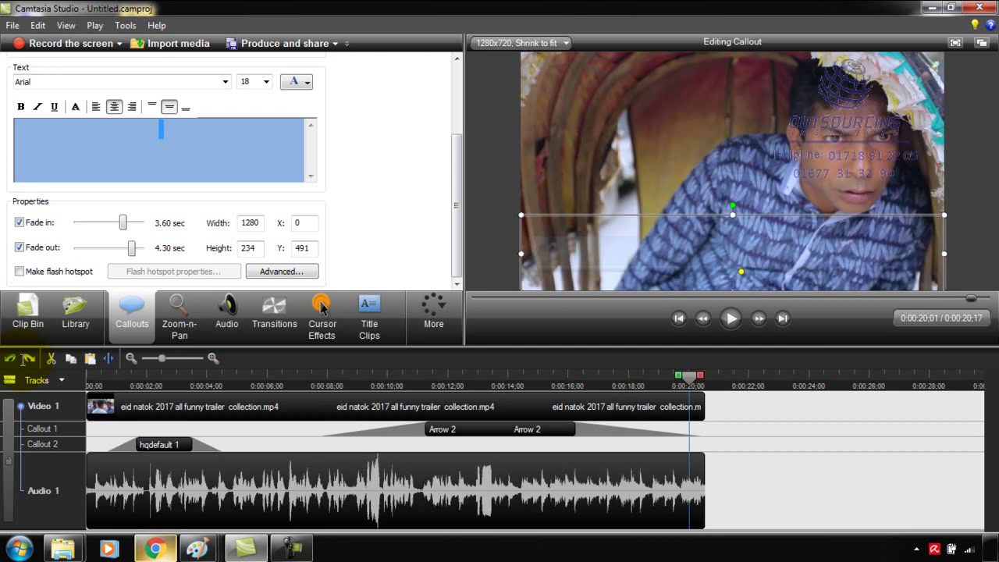
- Shift the Arrow 2 callout to start at 0:00:06;03 and set both its fade-in and fade-out to 0.60 sec
left_click_drag(456, 206, 456, 136)
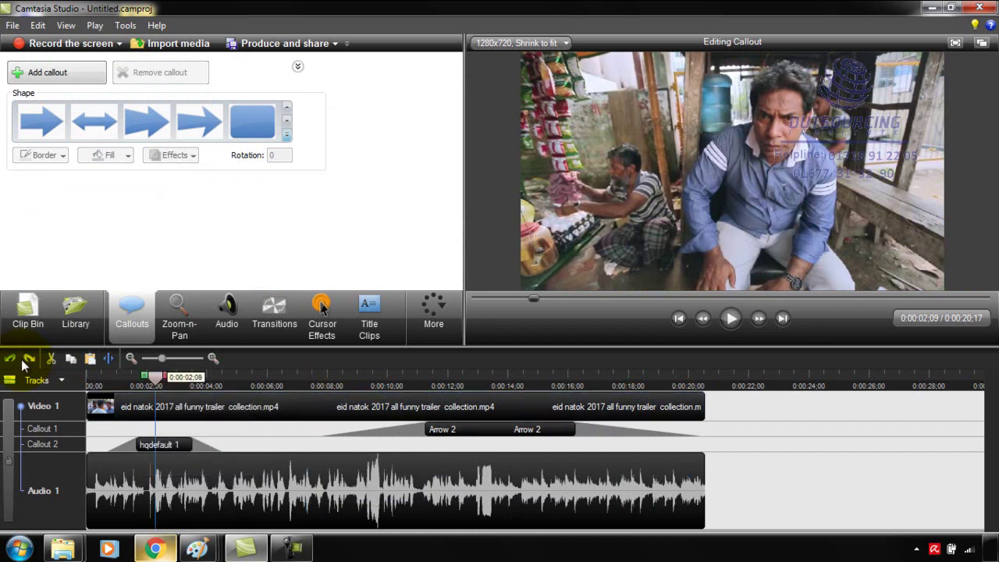
left_click_drag(497, 429, 445, 430)
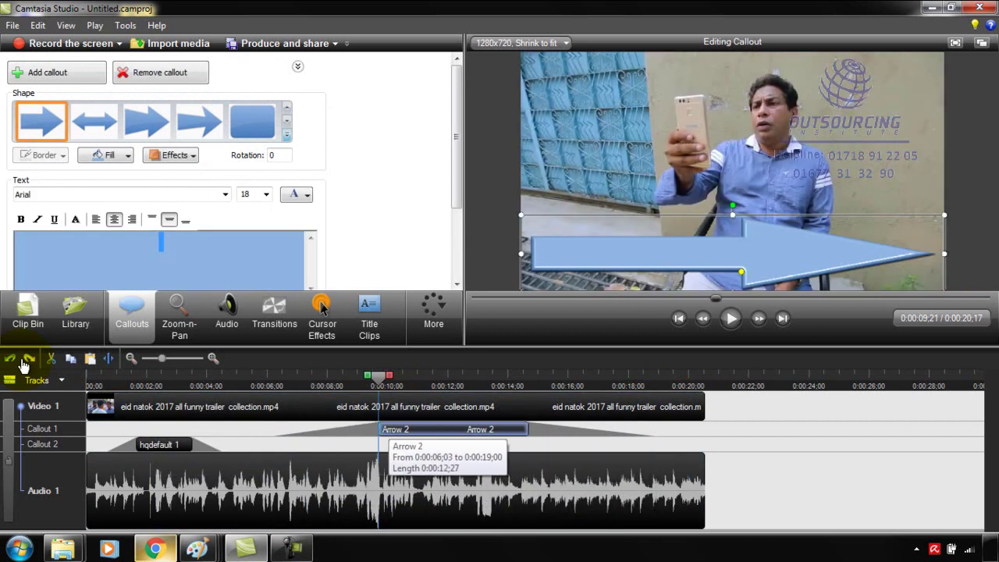
left_click_drag(456, 137, 457, 184)
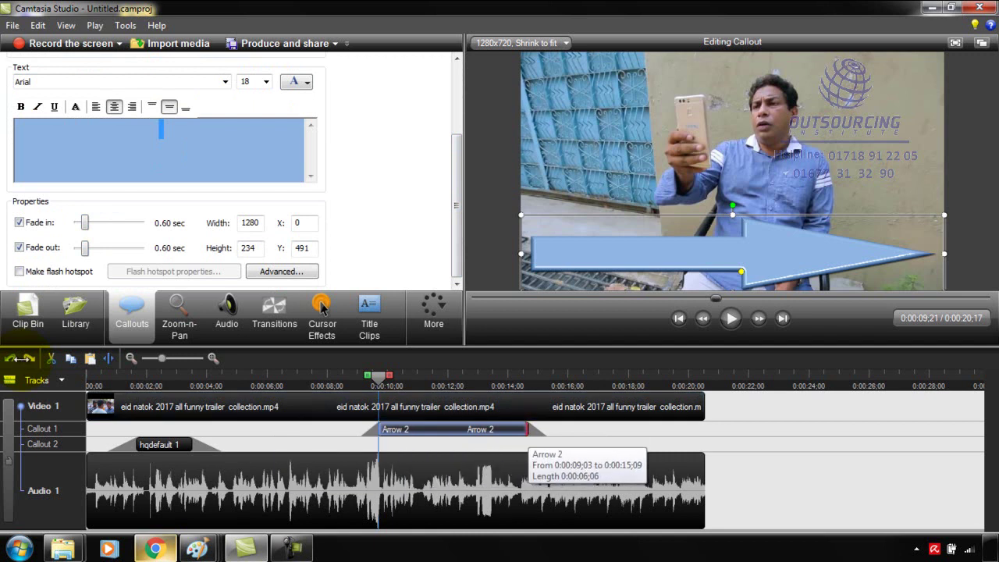
- Shorten the Arrow 2 and hqdefault 1 callouts from their ends and move Arrow 2 earlier so its fade-in ends at 0:00:04;27
left_click_drag(528, 431, 434, 430)
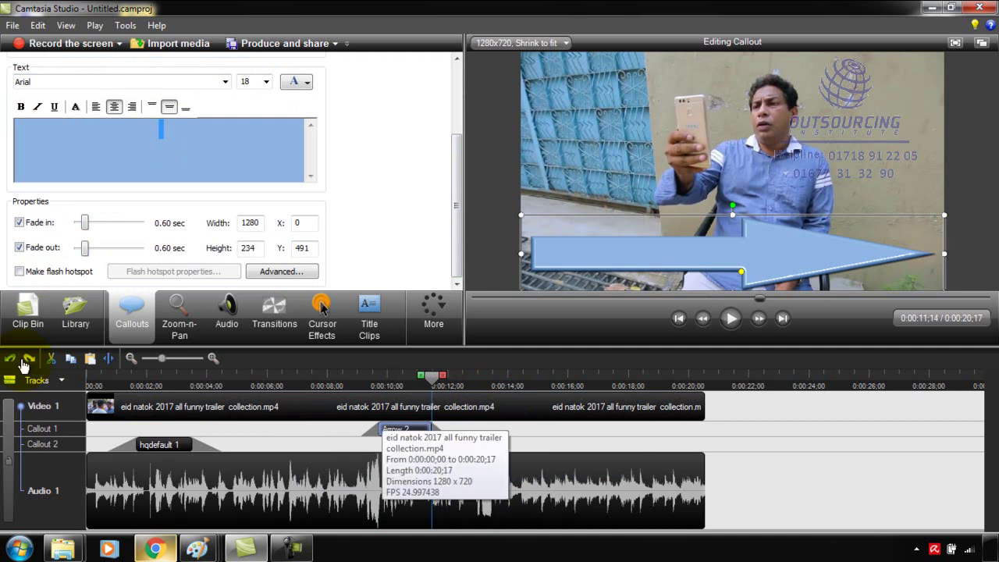
left_click(191, 443)
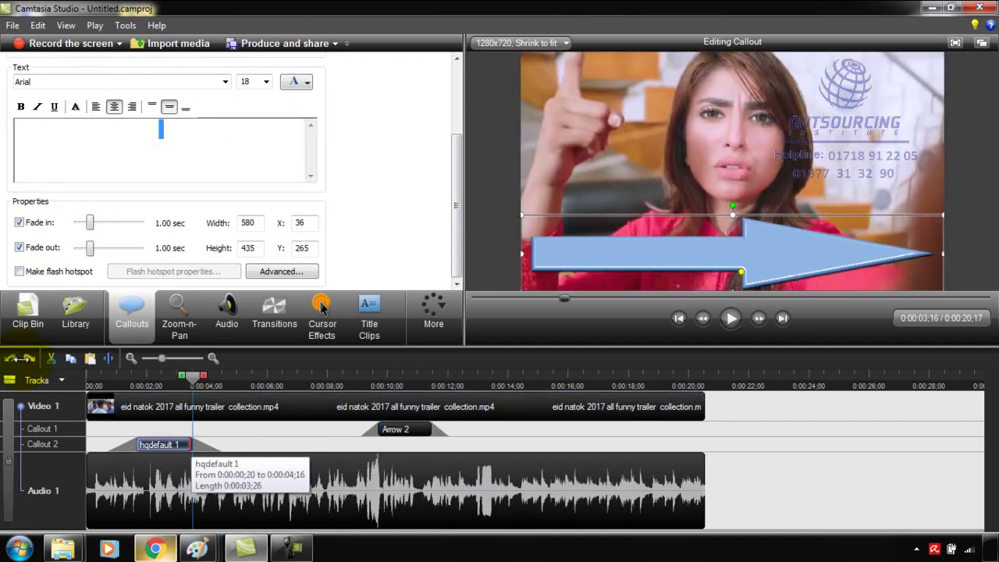
left_click_drag(191, 444, 165, 444)
left_click_drag(392, 428, 248, 428)
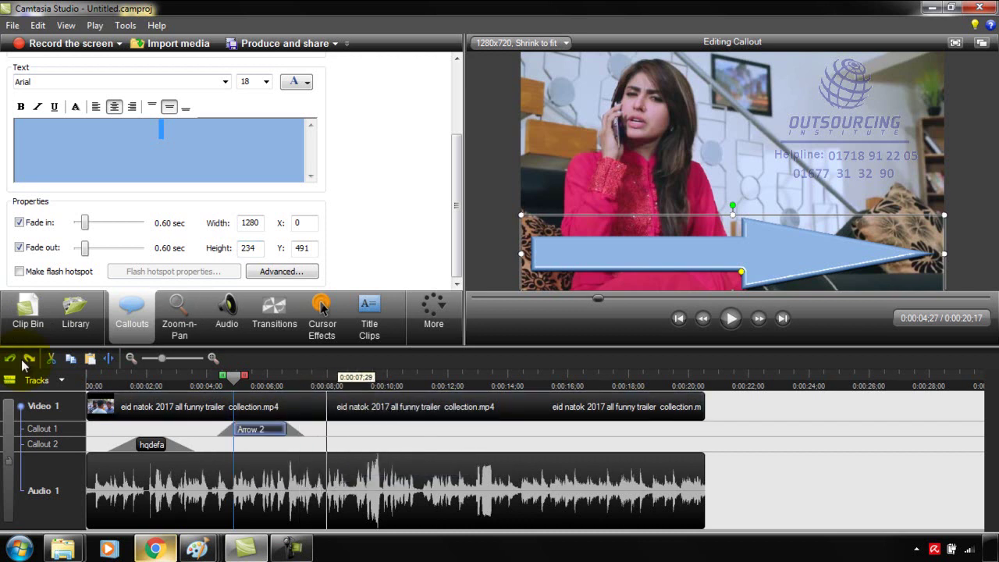
- Add a Sketch Motion Oval callout at 0:00:08;09 on the timeline
left_click(335, 380)
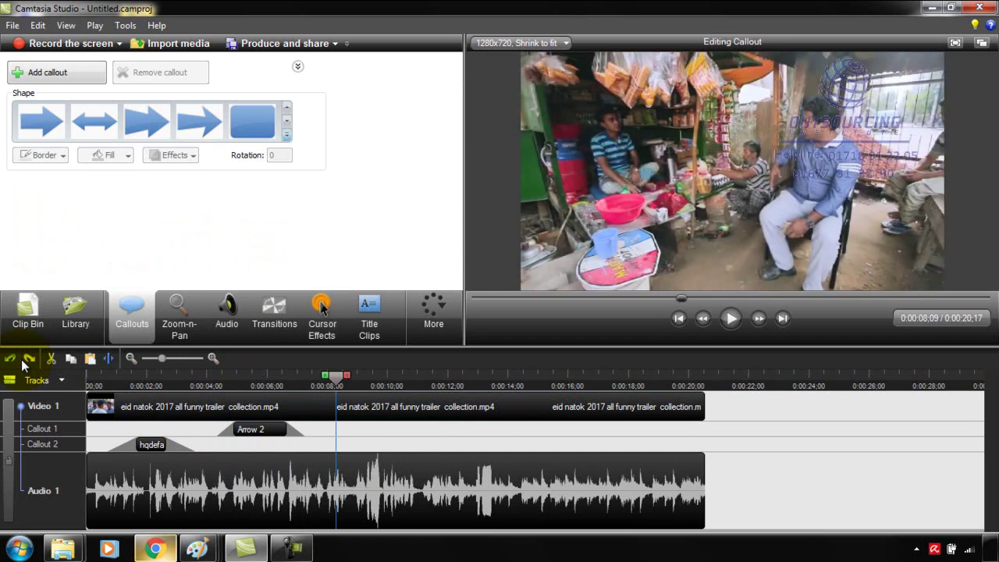
left_click(23, 366)
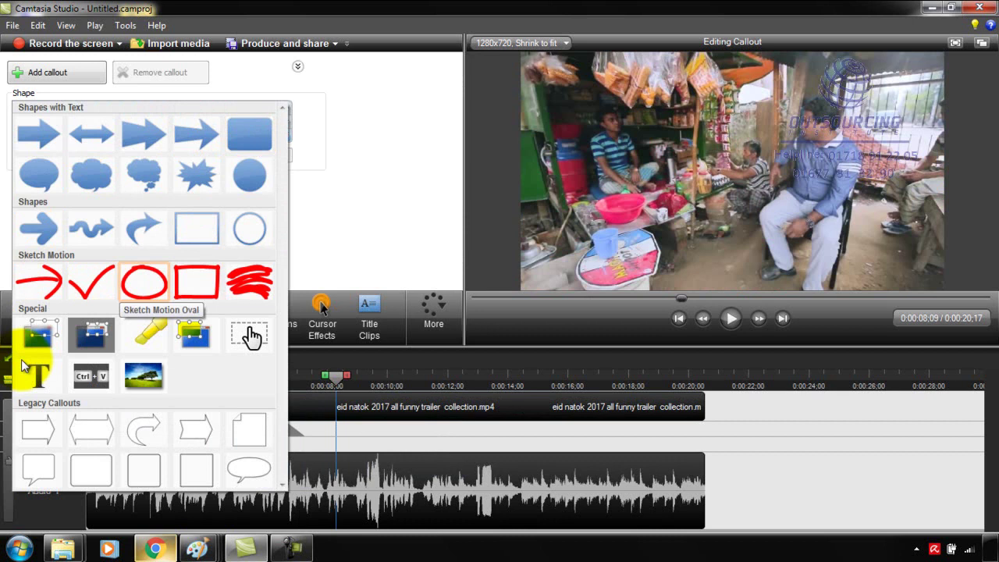
left_click(145, 282)
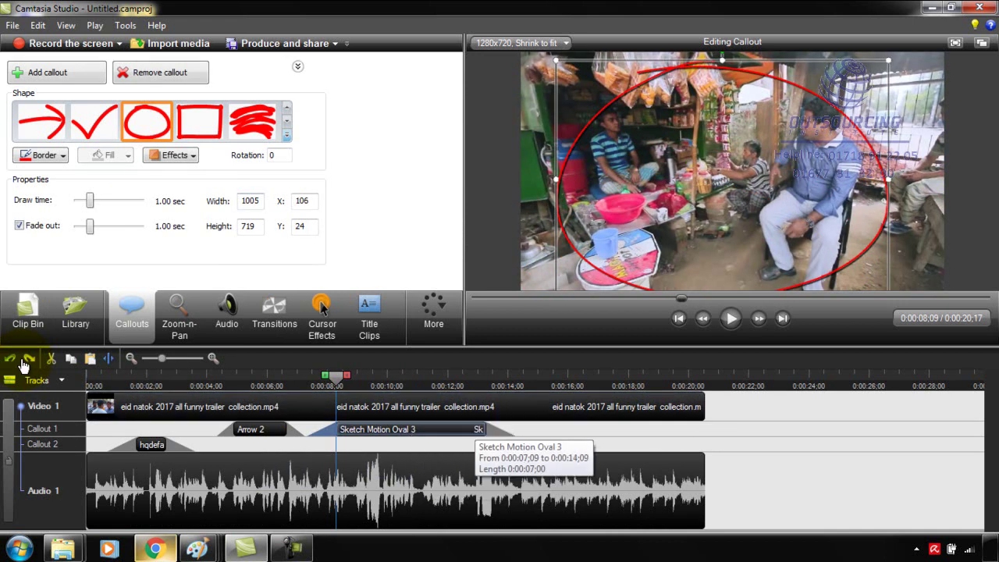
- Shorten the Sketch Motion Oval 3 callout to end at 0:00:10;06 and resize the oval to 627 by 505 at X 413, Y 17
left_click_drag(484, 429, 363, 429)
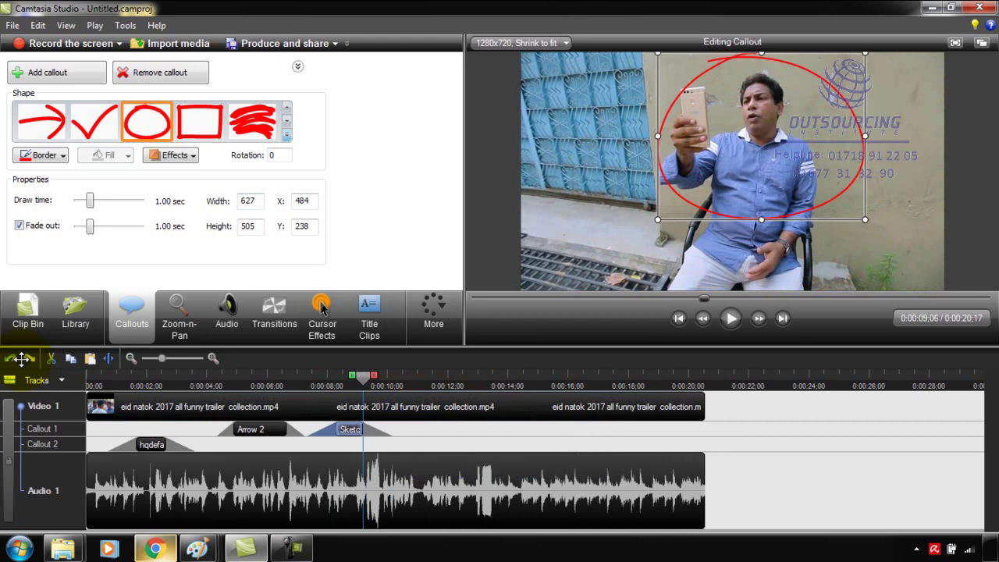
left_click(24, 361)
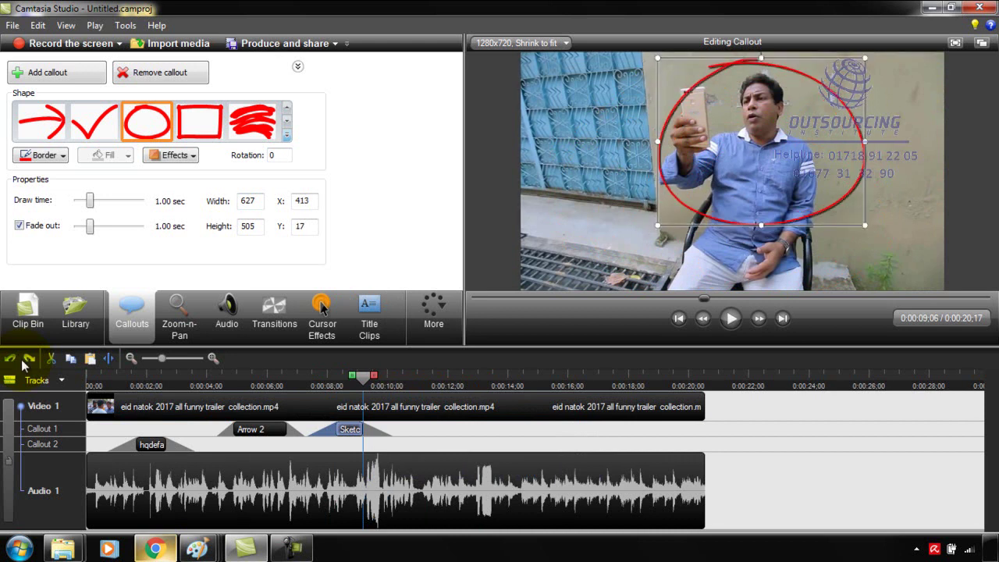
- Preview the shortened oval callout being drawn, from 0:00:07;06 to 0:00:09;13
left_click(23, 361)
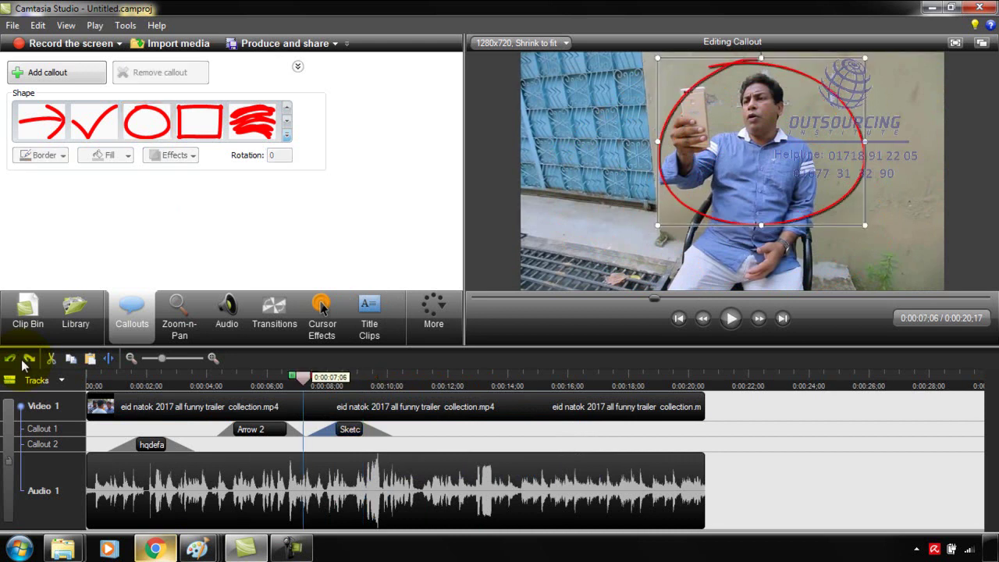
key("space")
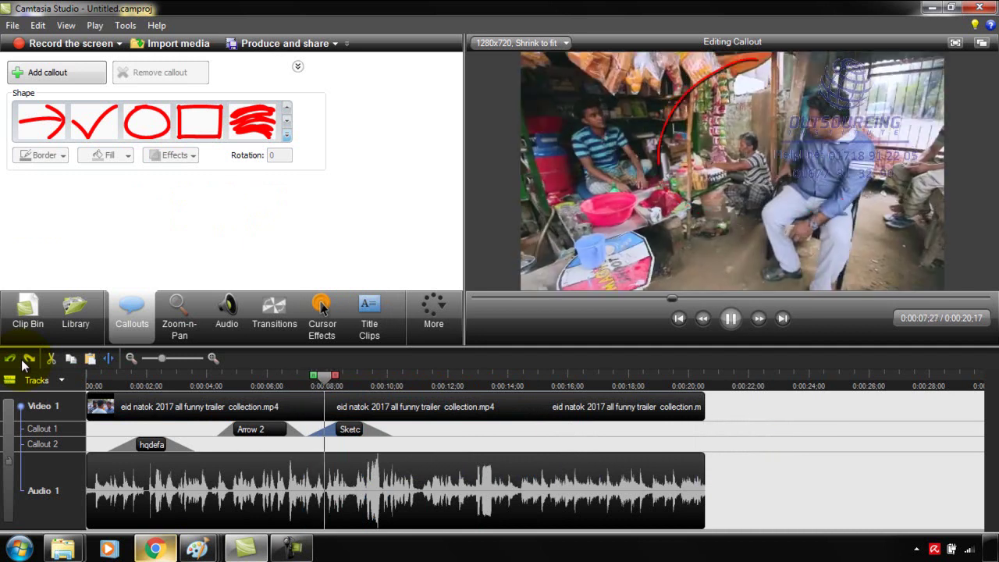
key("space")
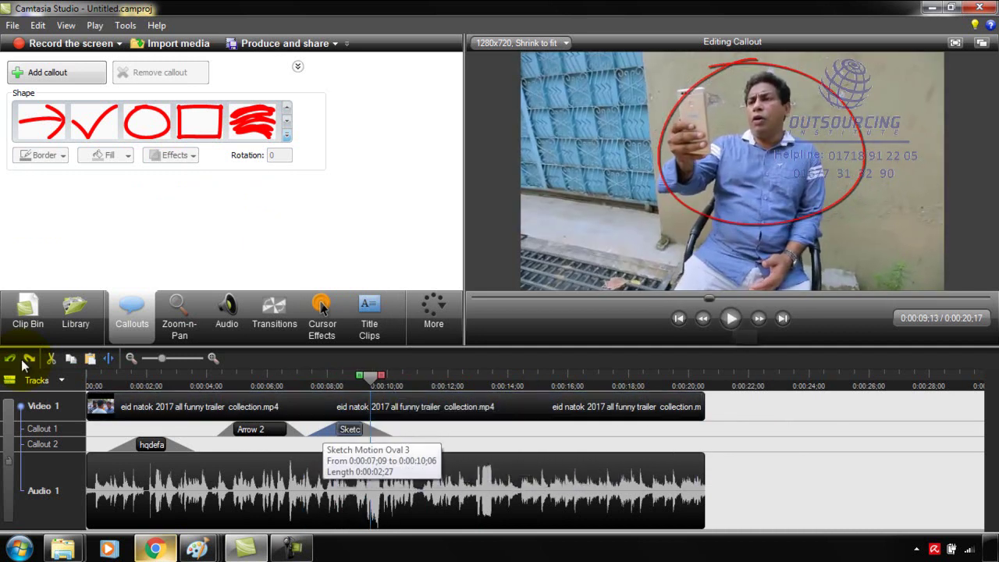
- Move the Sketch Motion Oval 3 callout to start at 0:00:09;02 and preview it up to 0:00:10;23
left_click_drag(348, 429, 402, 429)
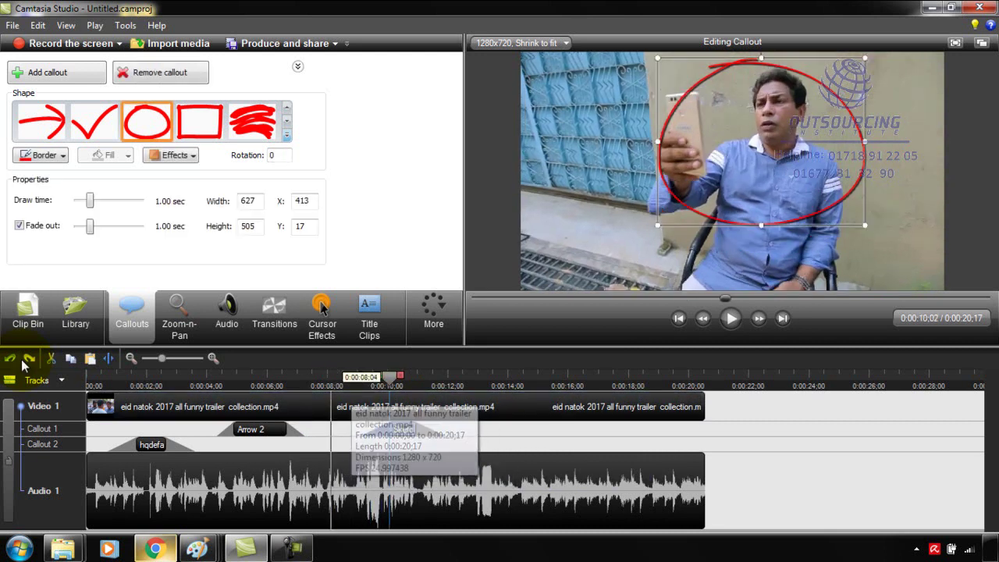
left_click_drag(332, 378, 337, 377)
key("space")
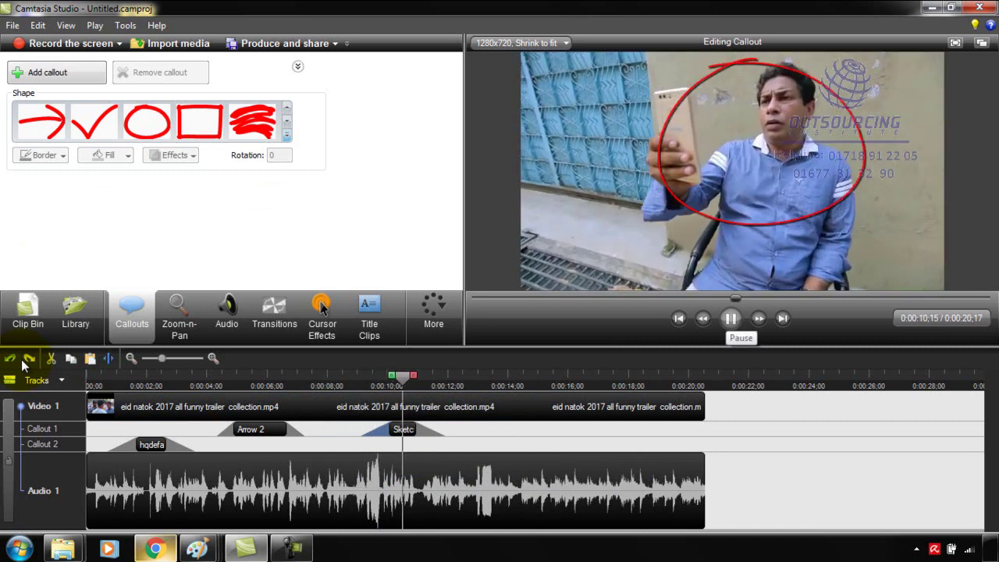
key("space")
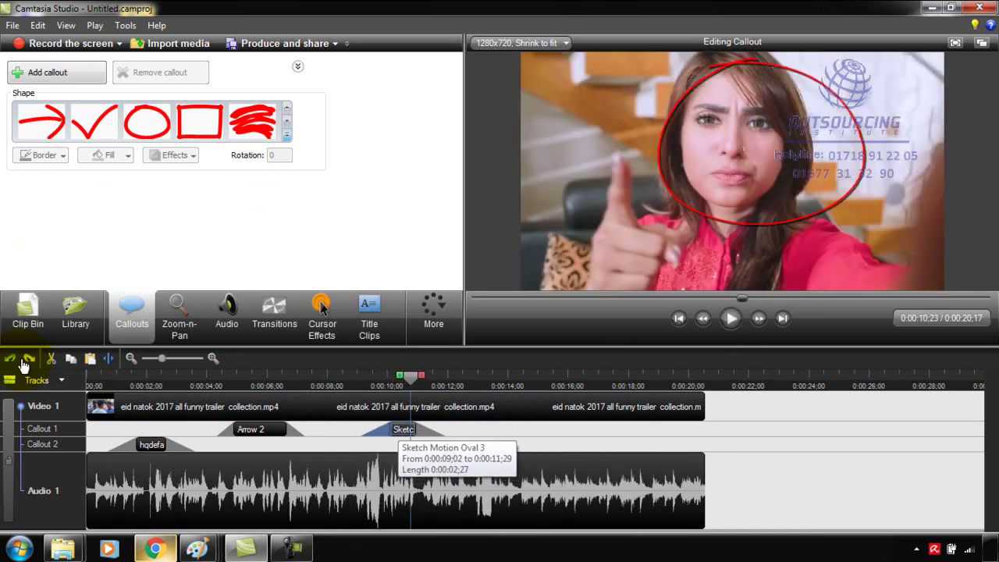
- Set the Sketch Motion Oval 3 callout's draw time to 5.00 sec and move the callout later on the timeline
left_click(25, 361)
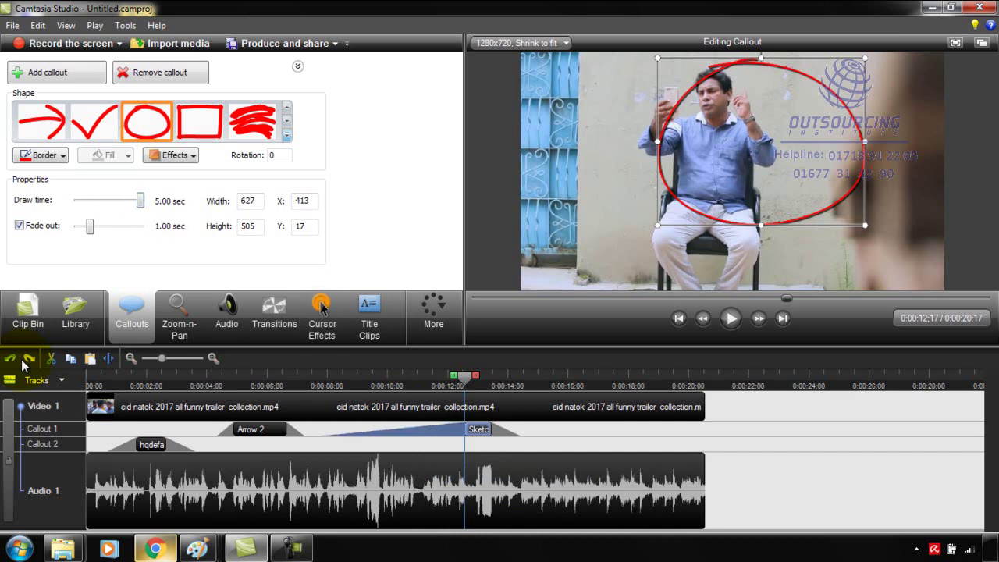
left_click(25, 360)
left_click(25, 360)
left_click(25, 360)
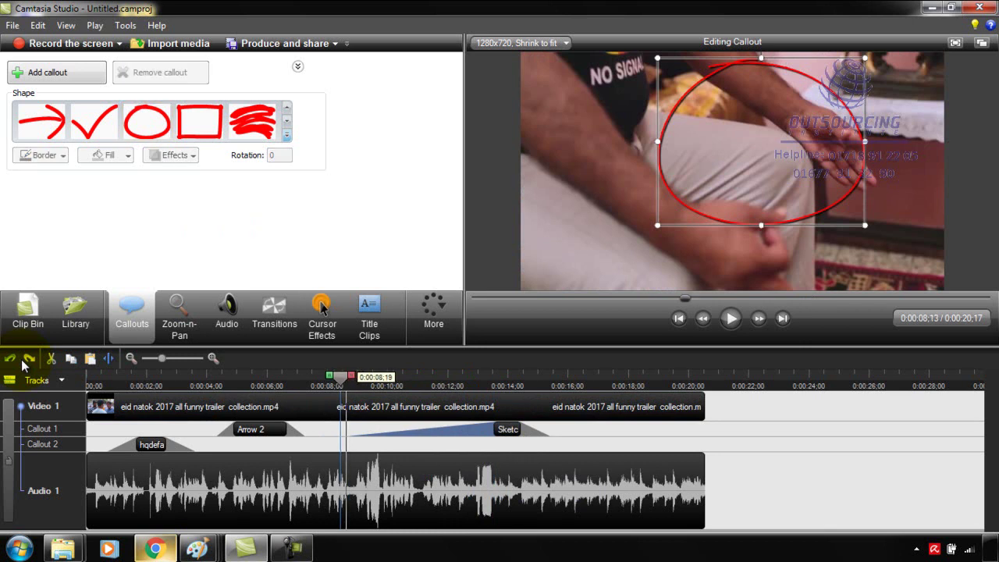
- Preview the slow drawing of the oval from 0:00:08;13 to 0:00:14;20
left_click(25, 362)
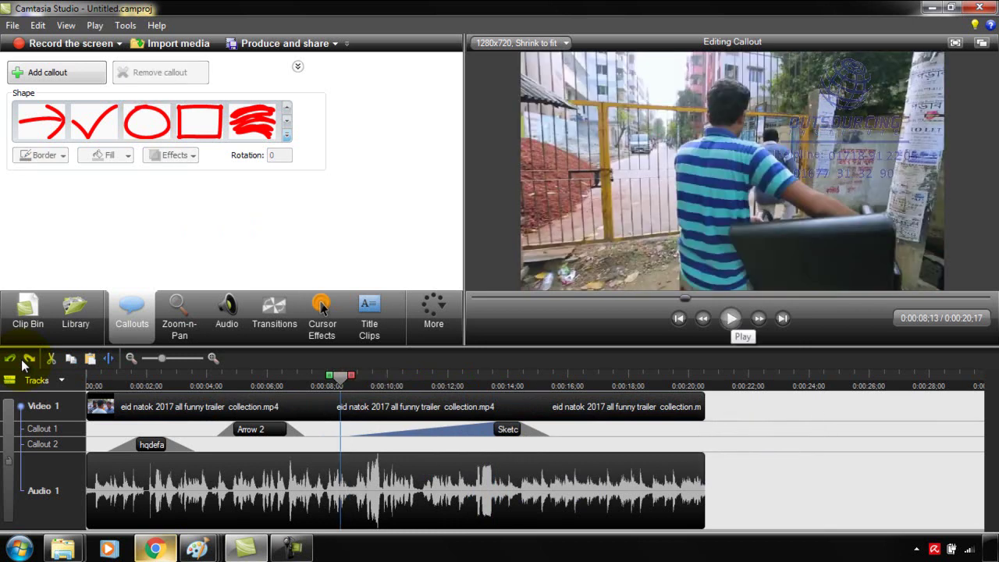
key("space")
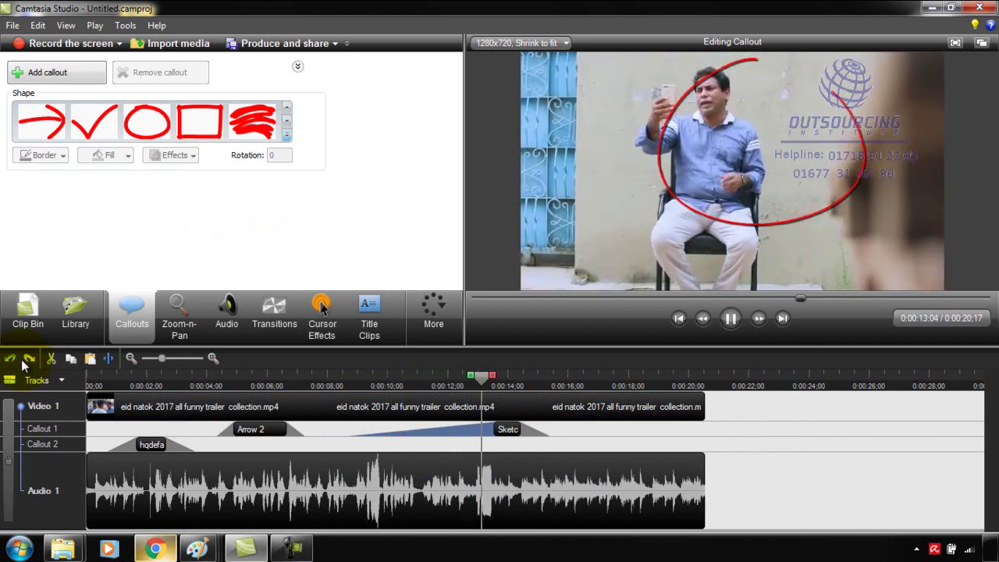
key("space")
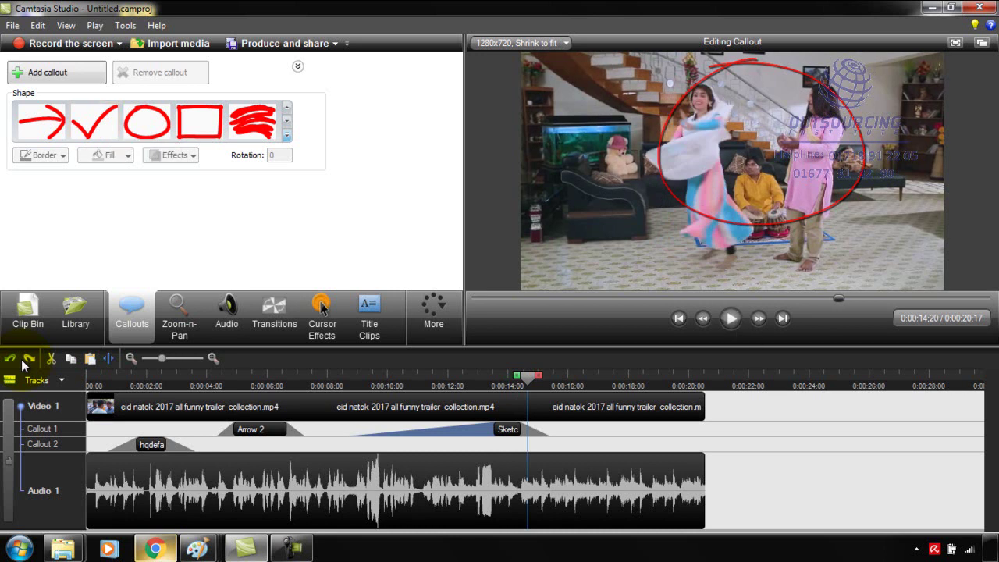
- Add a second Sketch Motion Oval callout at 0:00:14;20 and look at its border color options
left_click(26, 359)
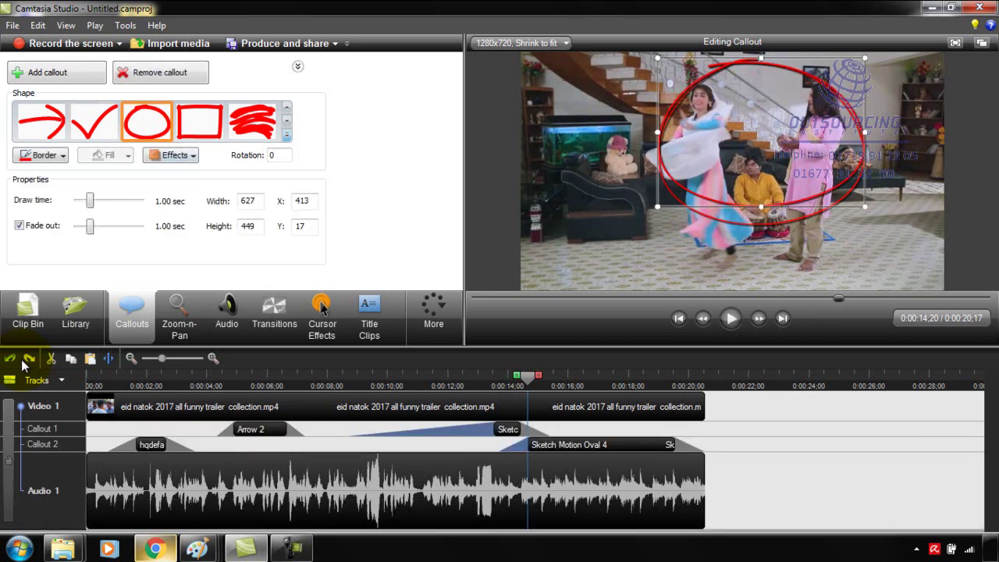
key("space")
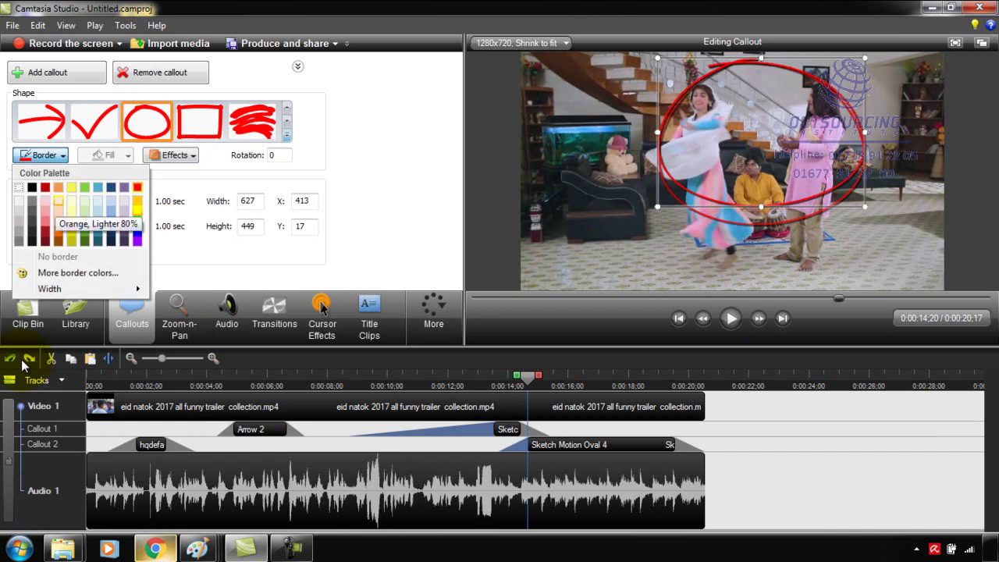
key("Escape")
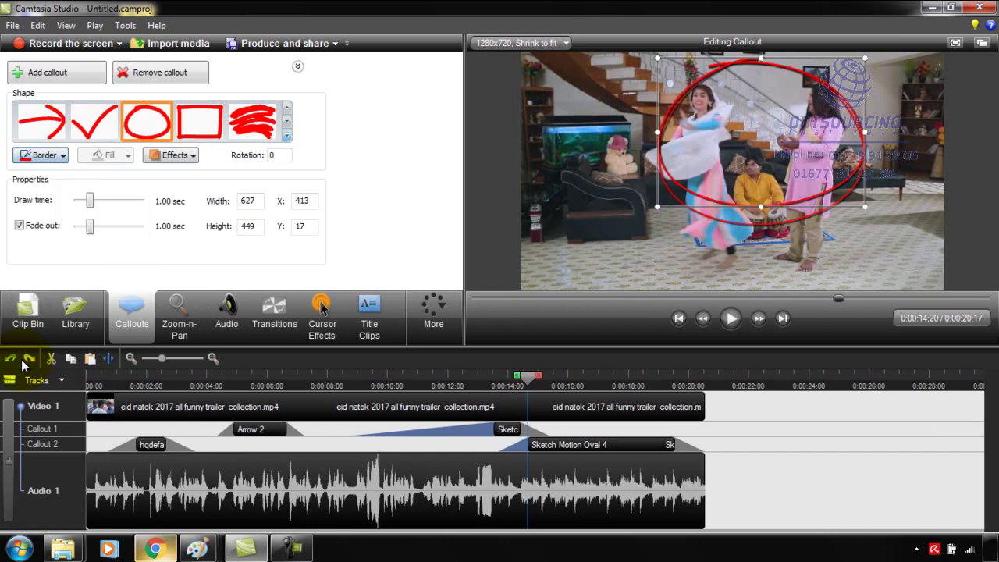
- Select the first oval callout at 0:00:13;25 and view its transparency and flip effect options
left_click(23, 361)
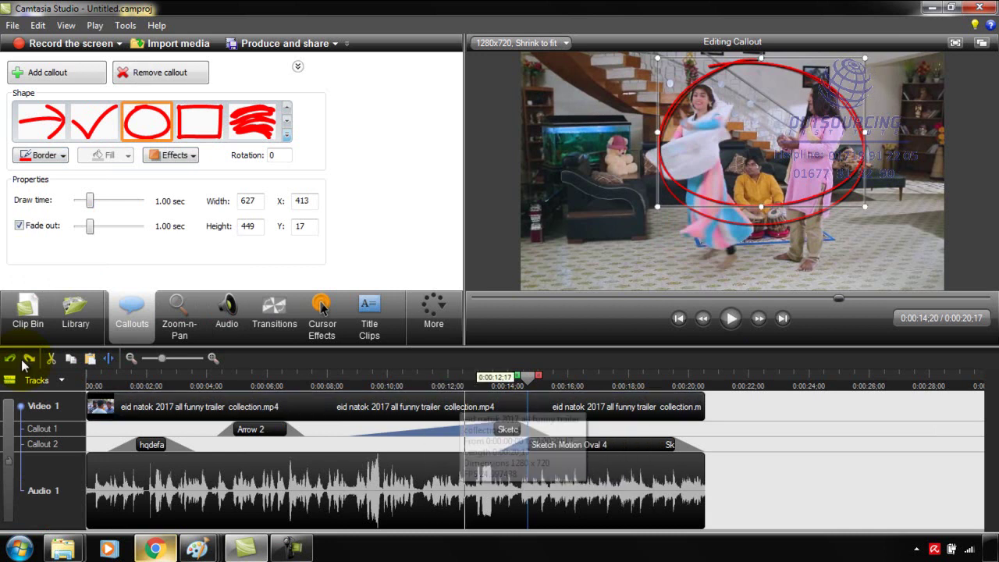
left_click(23, 361)
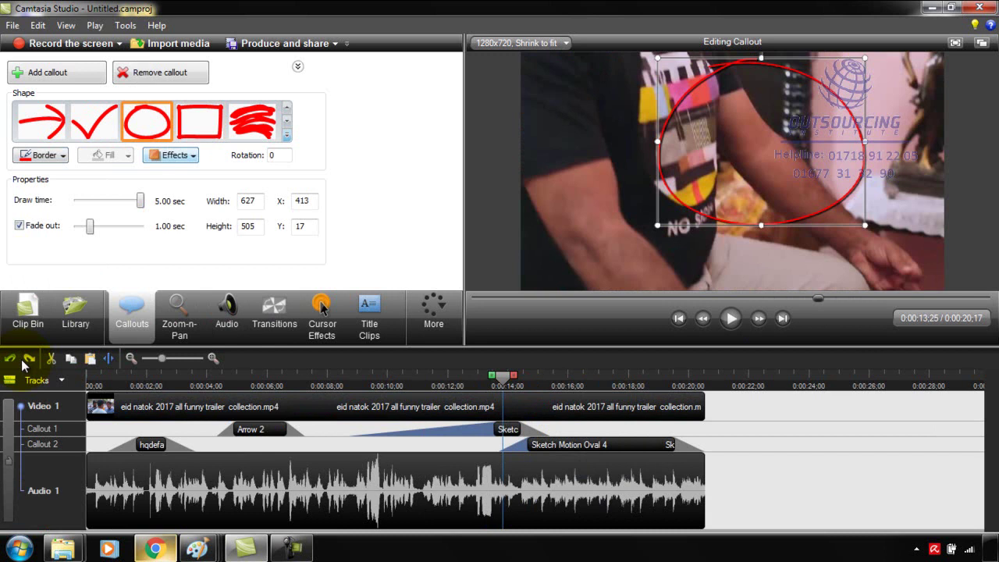
left_click(171, 155)
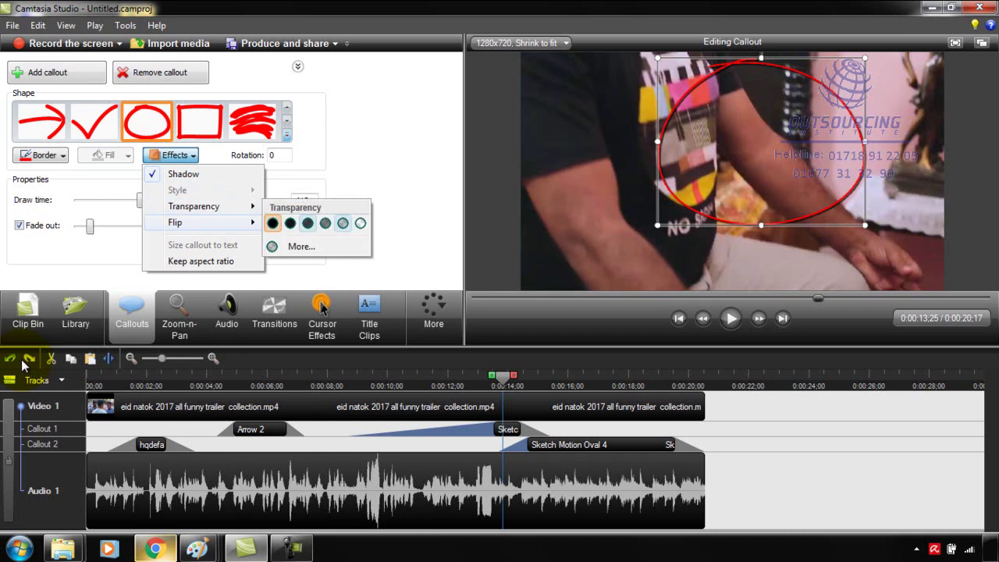
key("Escape")
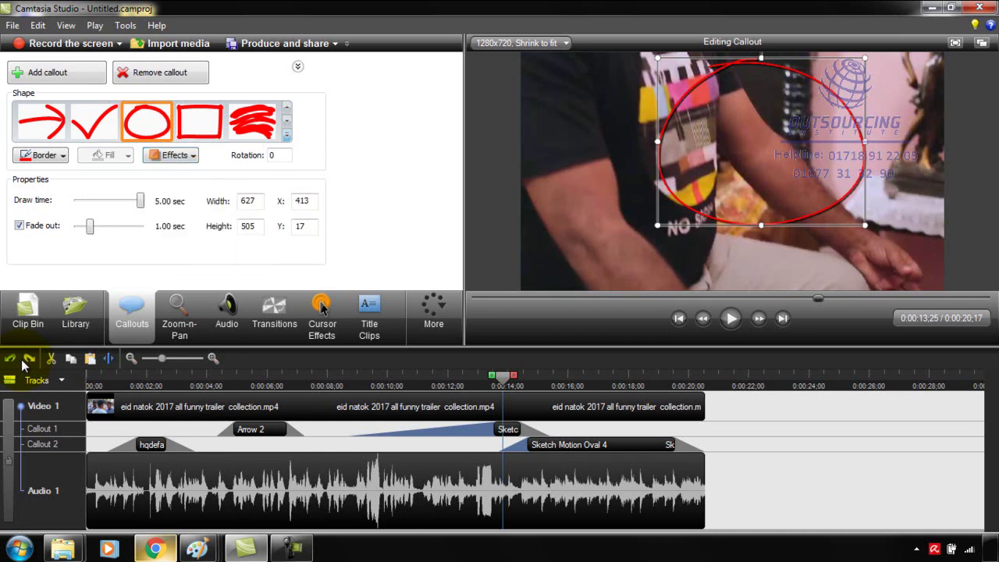
- Set the first oval's border width to 12 px and then to 18 px, and move the oval to X 199, Y 94
left_click(40, 155)
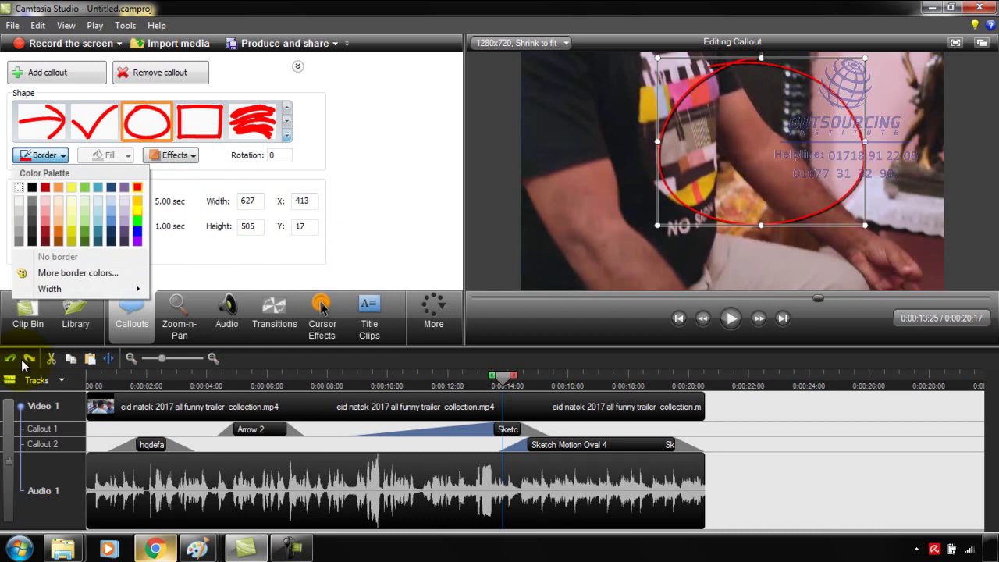
mouse_move(78, 288)
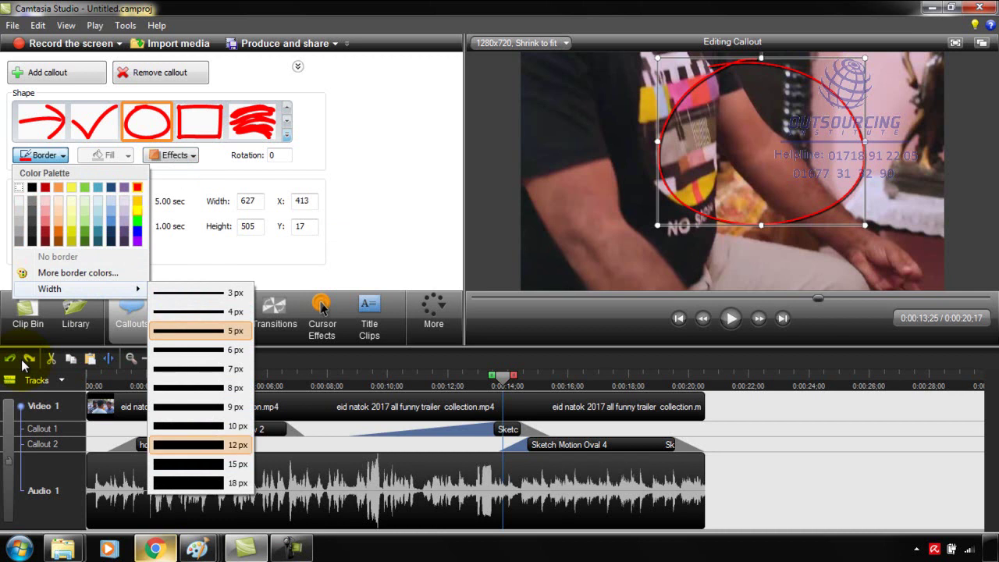
key("Return")
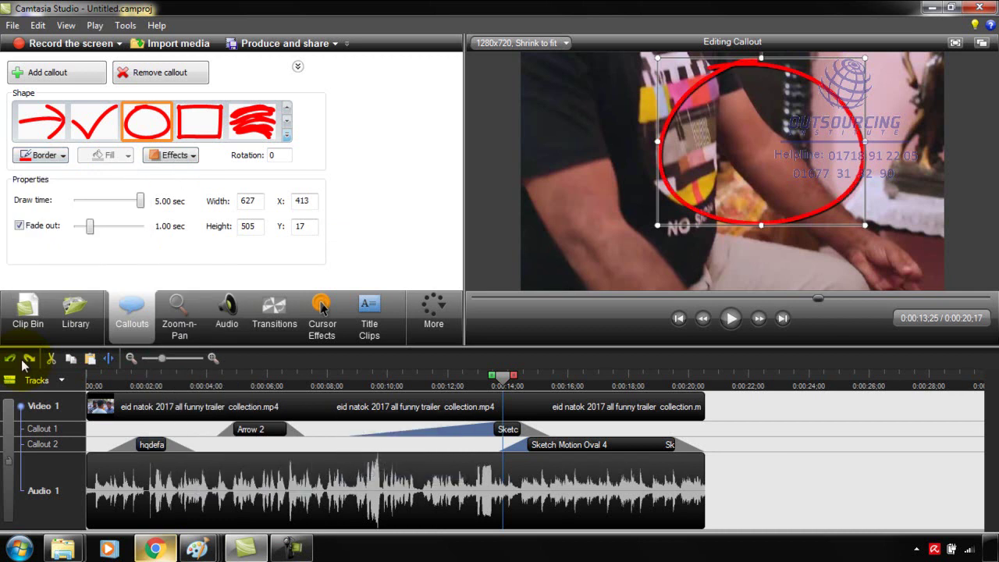
left_click(41, 156)
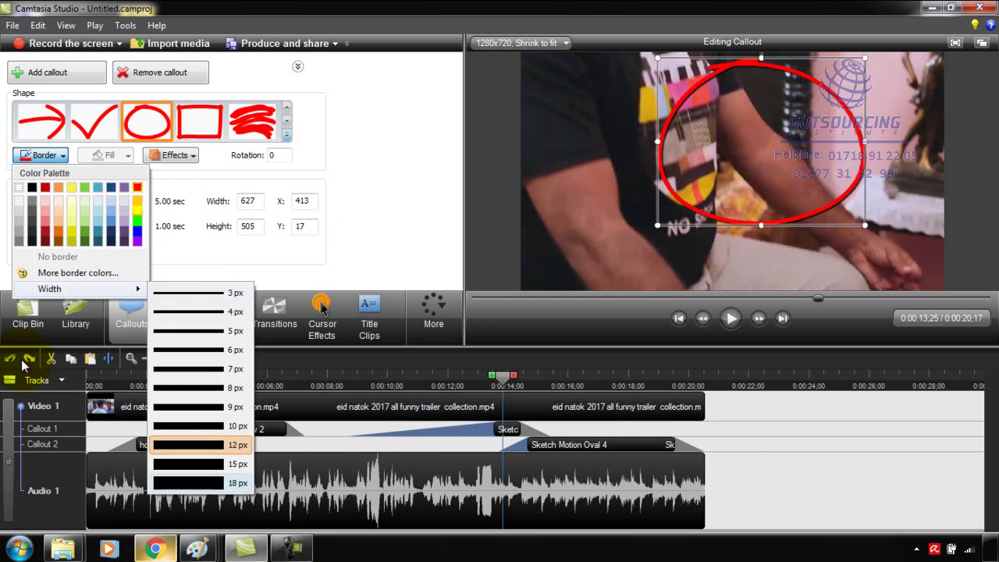
left_click(205, 481)
mouse_move(761, 142)
left_mouse_down()
mouse_move(728, 174)
mouse_move(691, 167)
left_mouse_up()
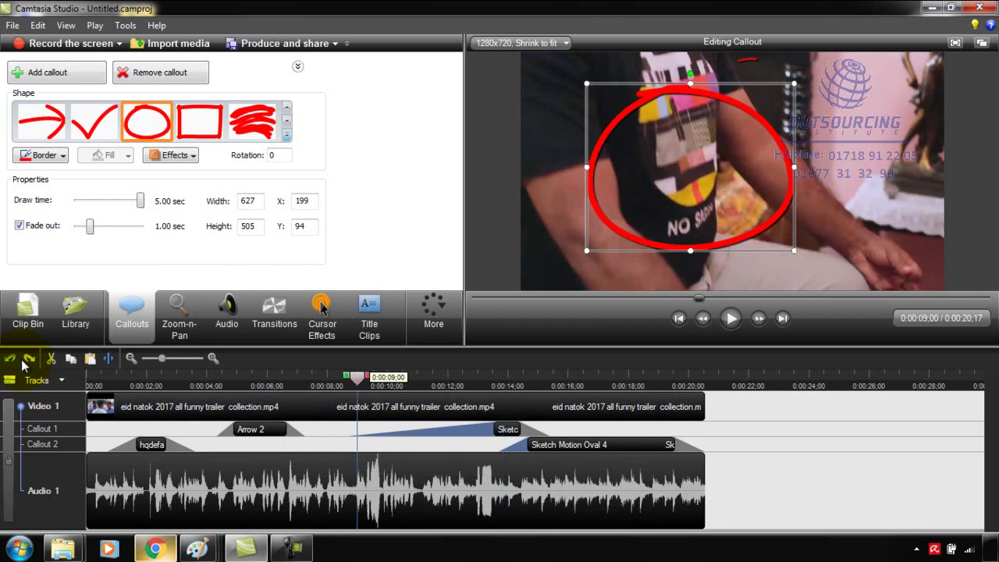
- Preview the thick-bordered oval from 0:00:09;00, and replay both oval callouts from 0:00:07;28 to 0:00:15;25
key("space")
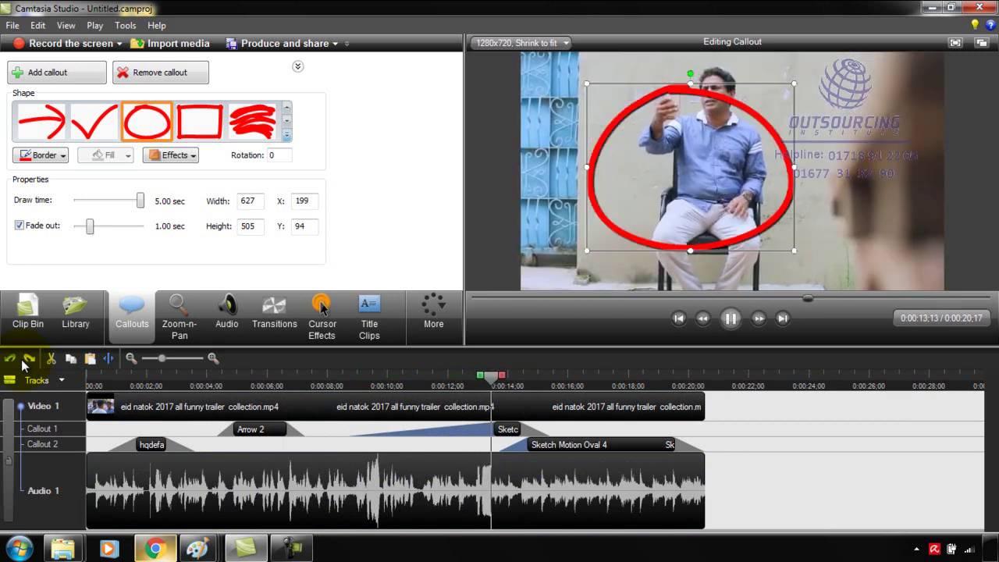
key("space")
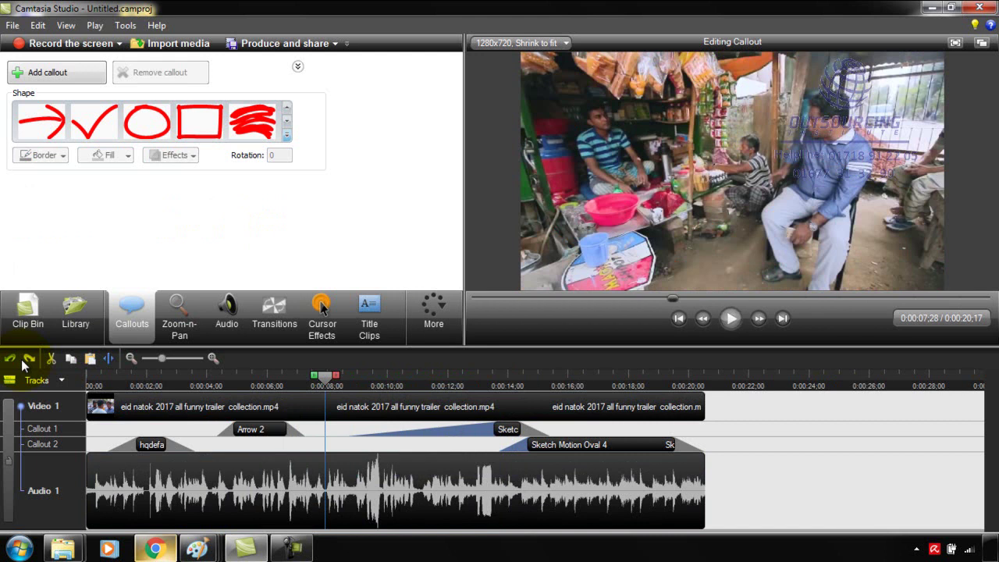
key("space")
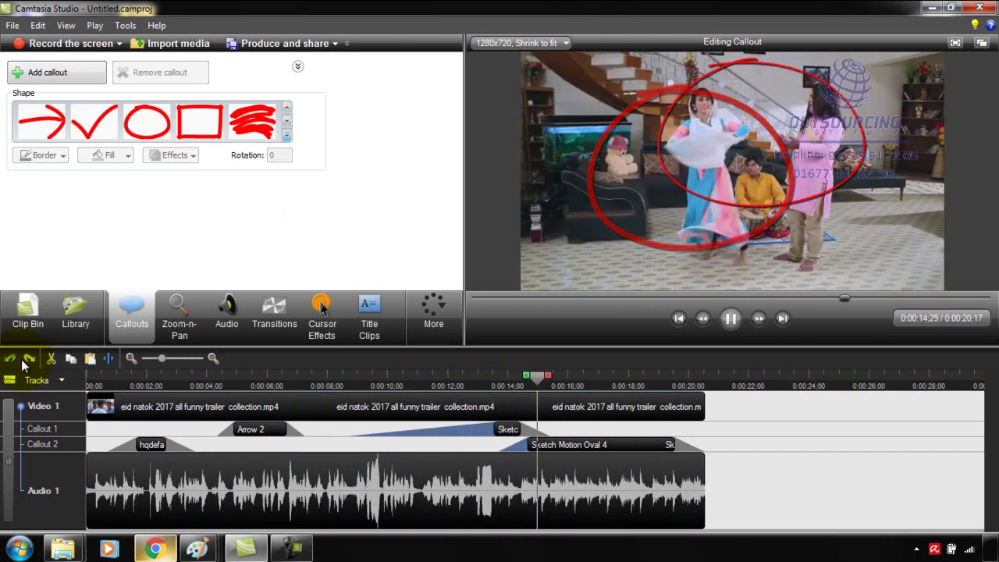
key("space")
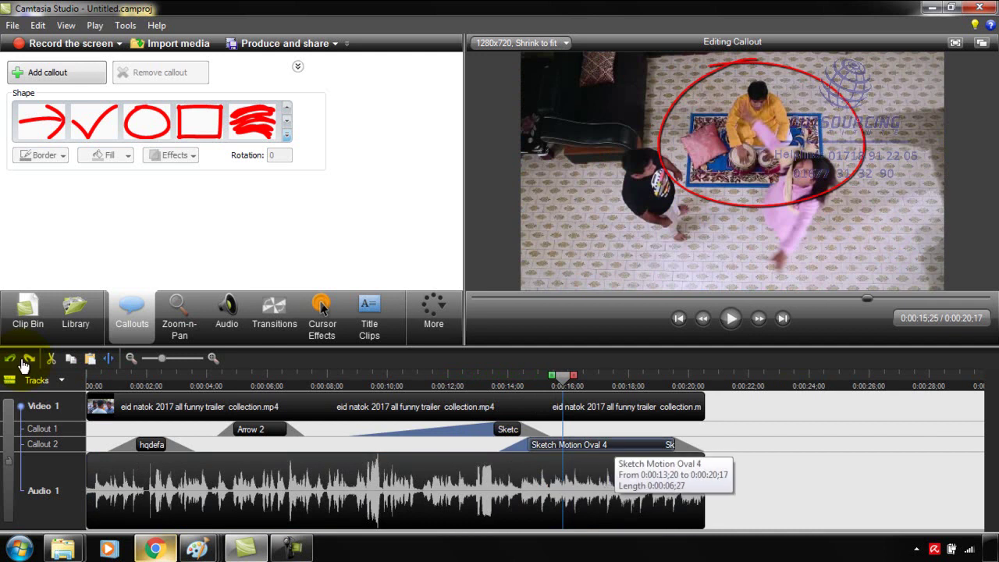
- Change the second oval callout to a Sketch Motion Checkmark and move the first oval earlier so its drawing ends at 0:00:12;08
left_click(613, 445)
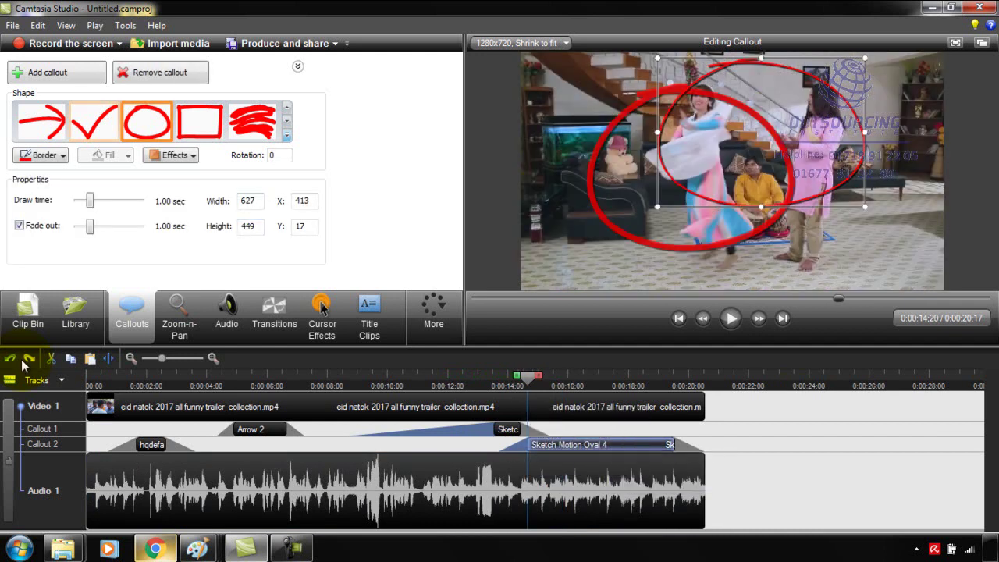
left_click(94, 121)
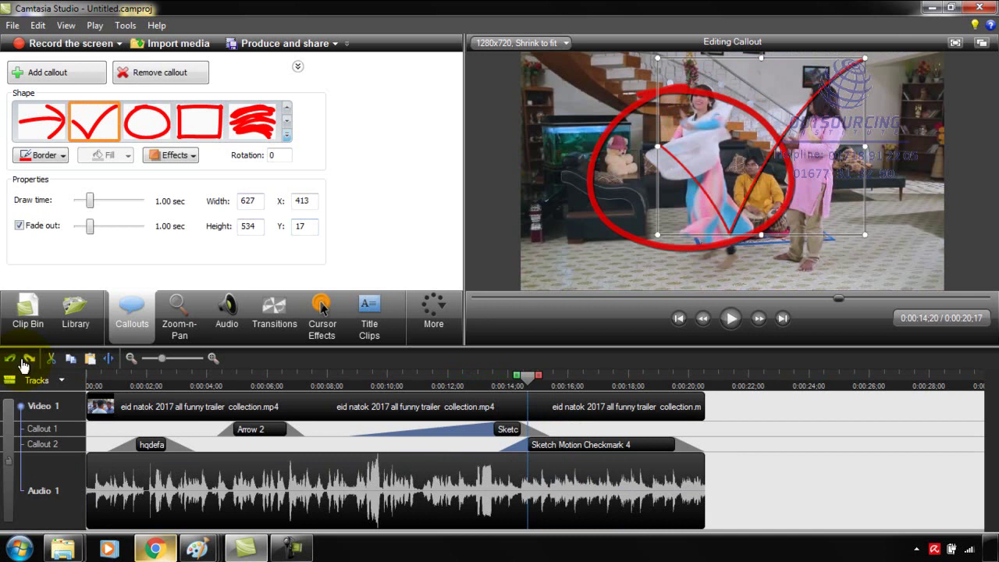
left_click(24, 361)
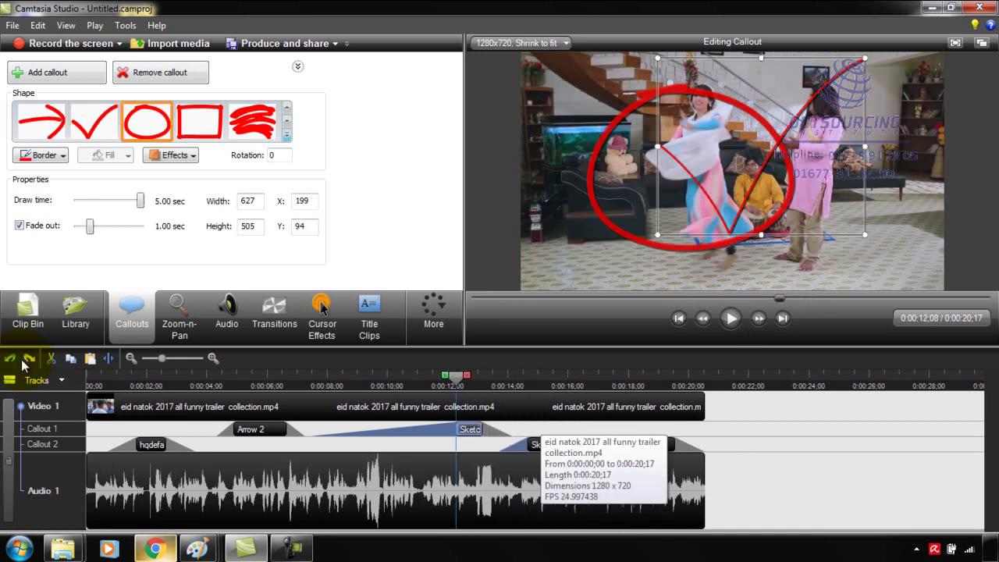
left_click(499, 399)
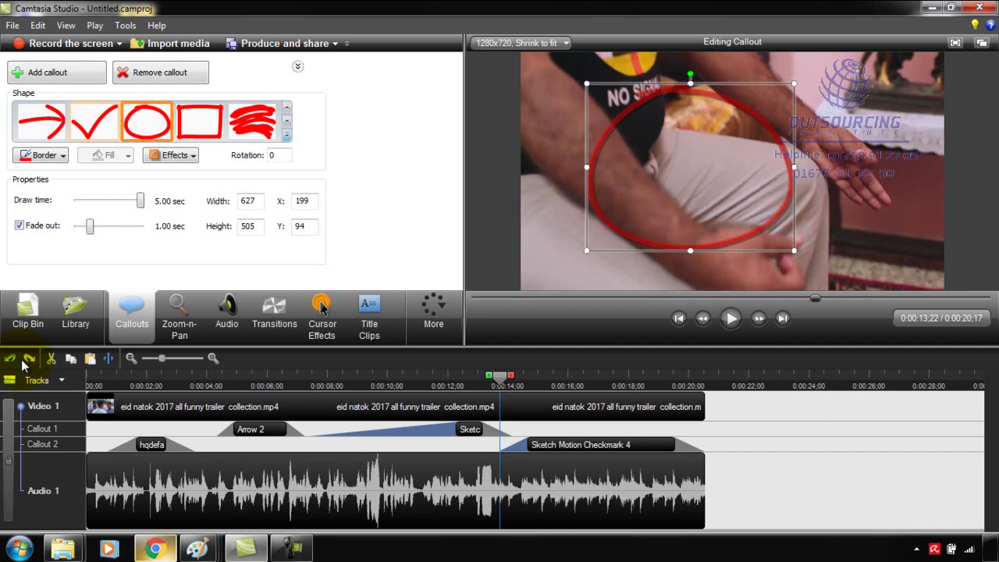
- Set the Sketch Motion Checkmark callout's border width to 18 px
left_click(559, 444)
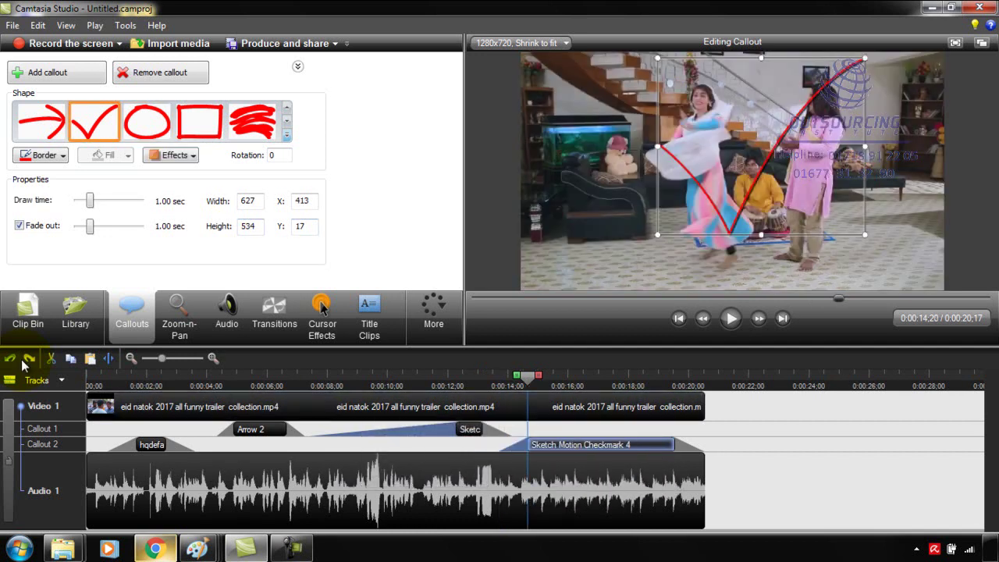
left_click(171, 156)
left_click(40, 155)
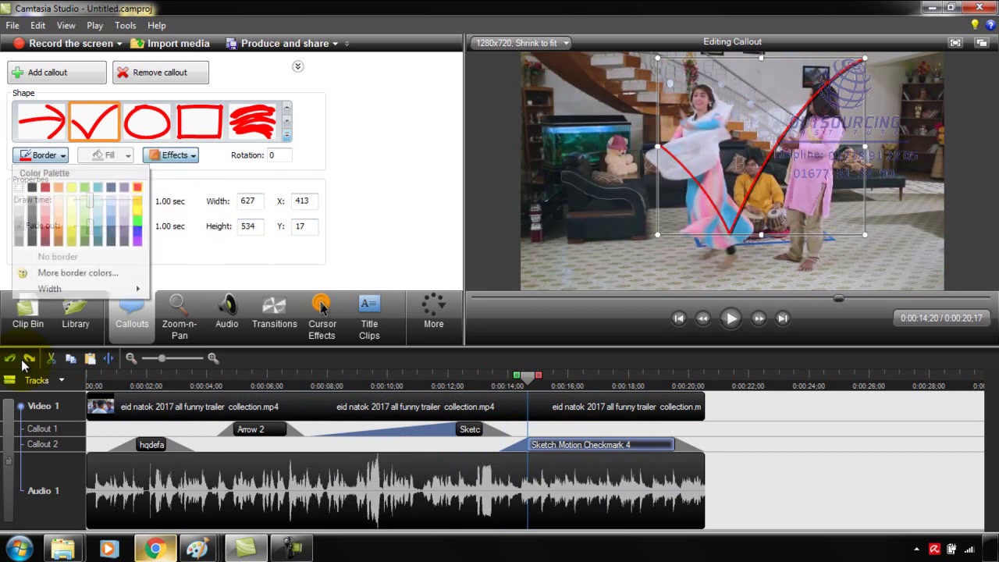
mouse_move(78, 288)
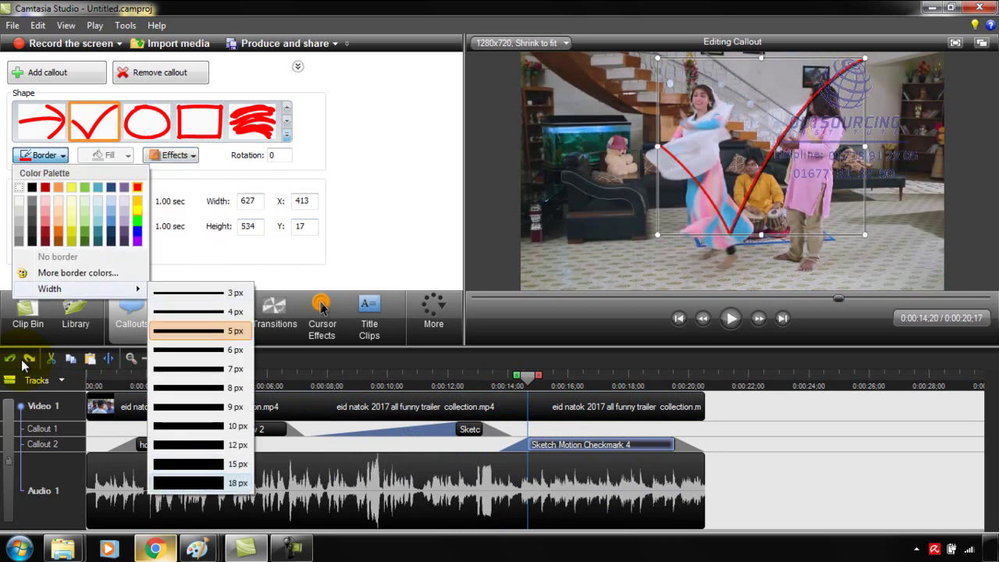
left_click(236, 483)
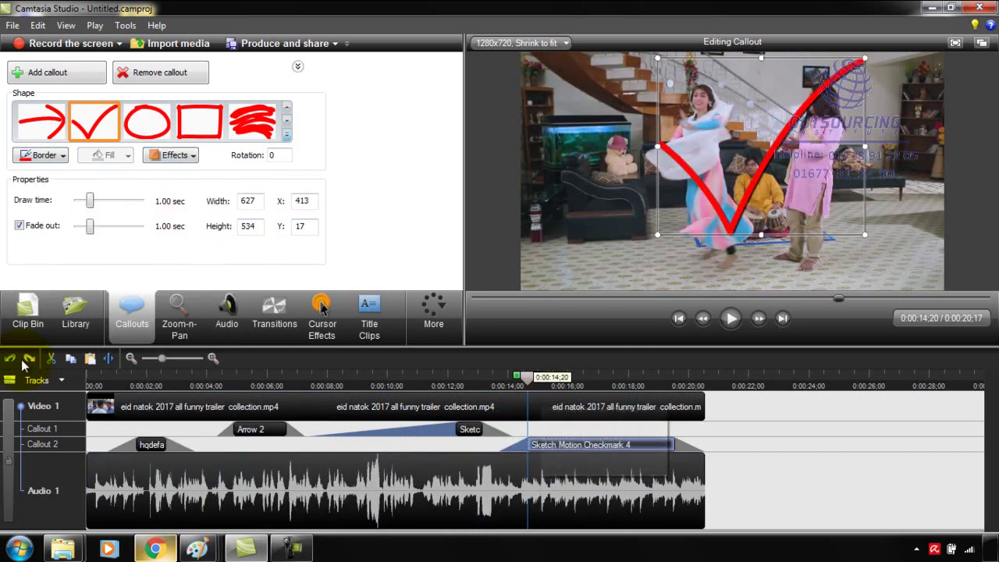
- Resize the checkmark callout to 512 × 324, move it to X 66, Y 309, and preview it from 0:00:14;01
mouse_move(658, 58)
left_mouse_down()
mouse_move(769, 124)
mouse_move(684, 132)
left_mouse_up()
left_click(19, 359)
left_click_drag(662, 201, 627, 208)
left_click(21, 359)
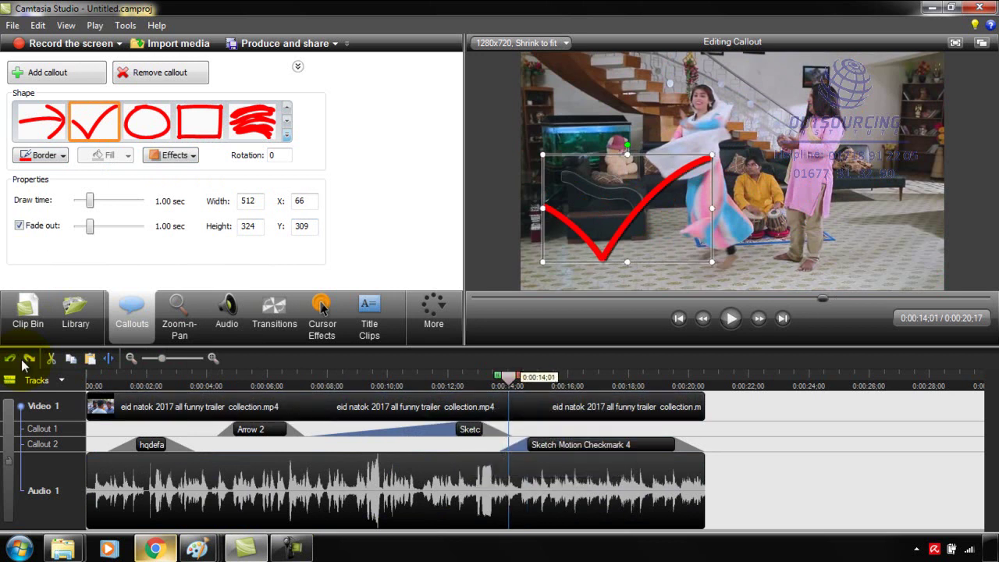
key("space")
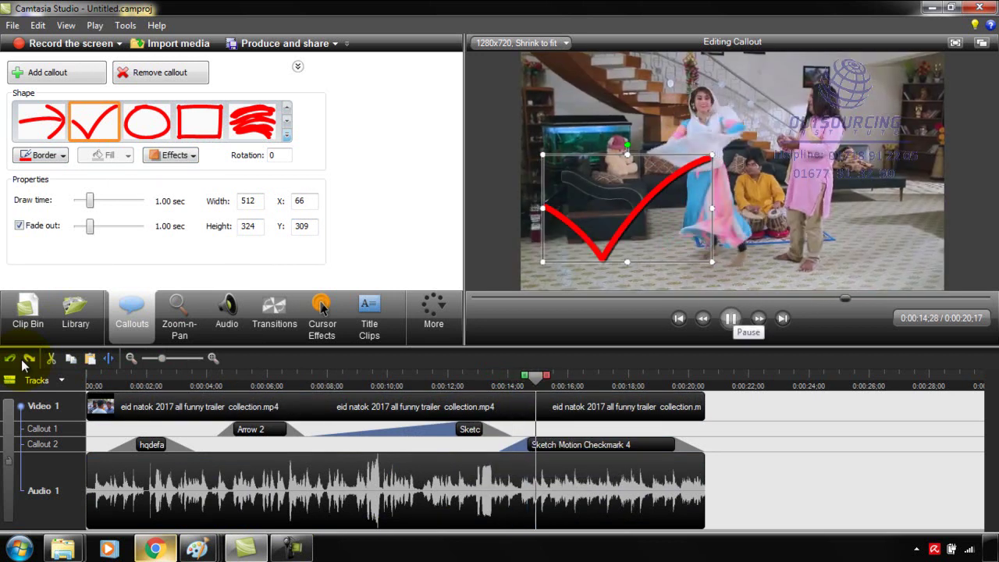
key("space")
- Shorten the first oval callout on the timeline to a length of 0:00:06;06
left_click(470, 430)
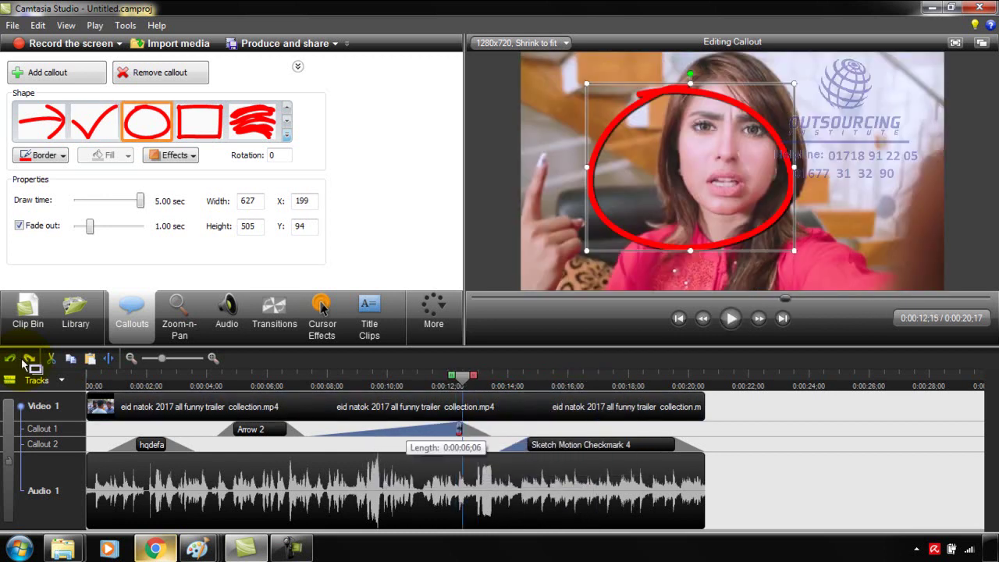
left_click(21, 359)
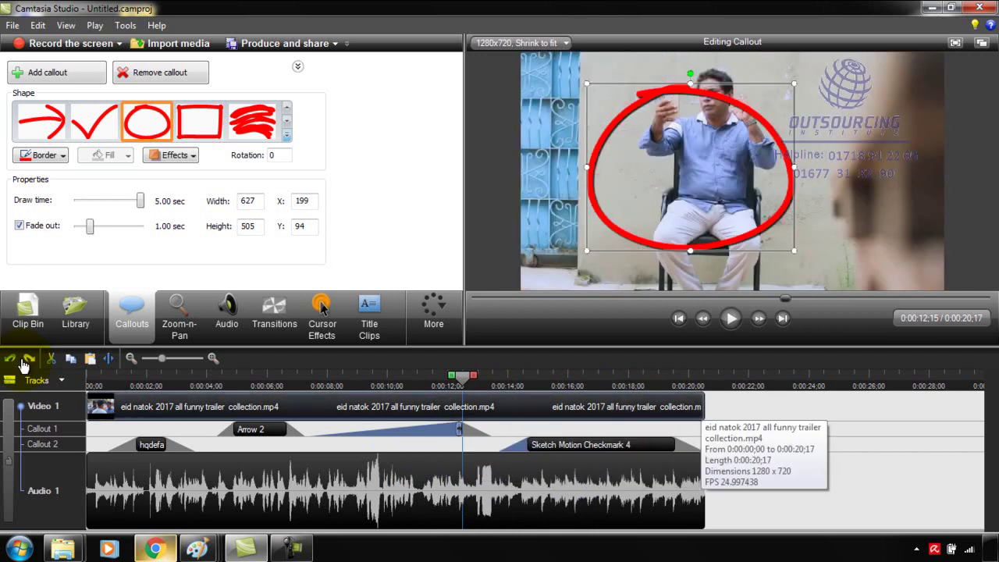
left_click(21, 359)
- Preview the checkmark callout from 0:00:13;19
left_click(21, 359)
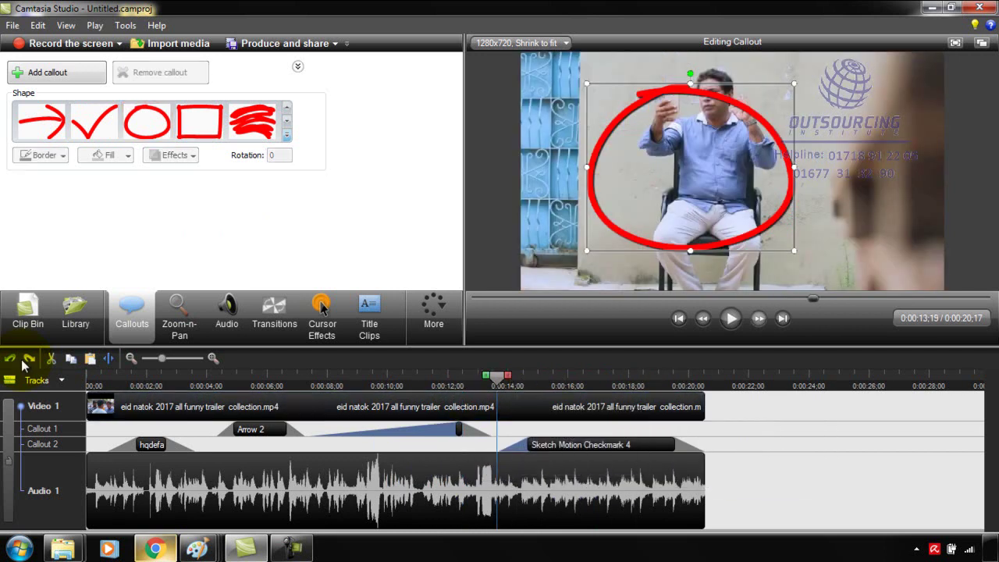
key("space")
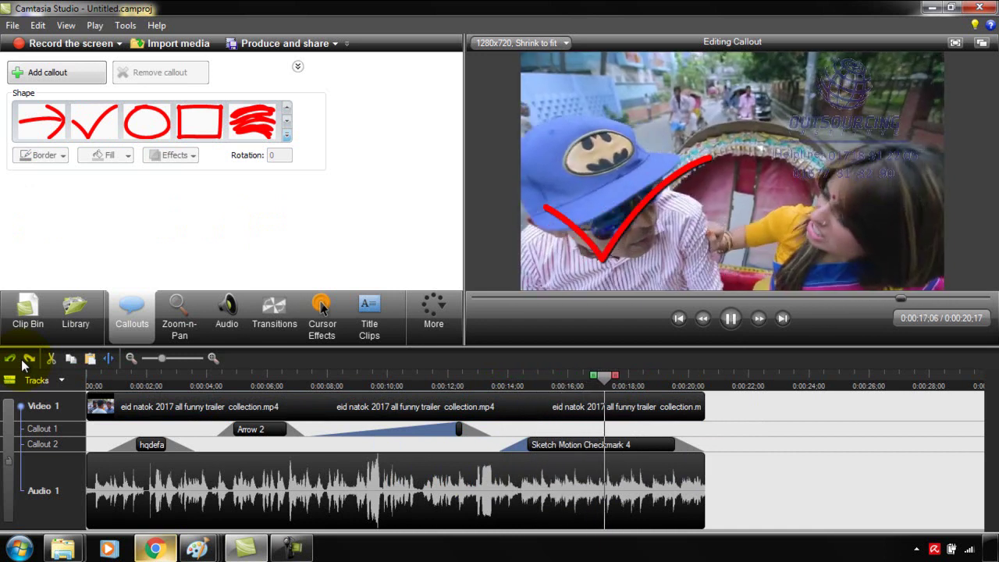
key("space")
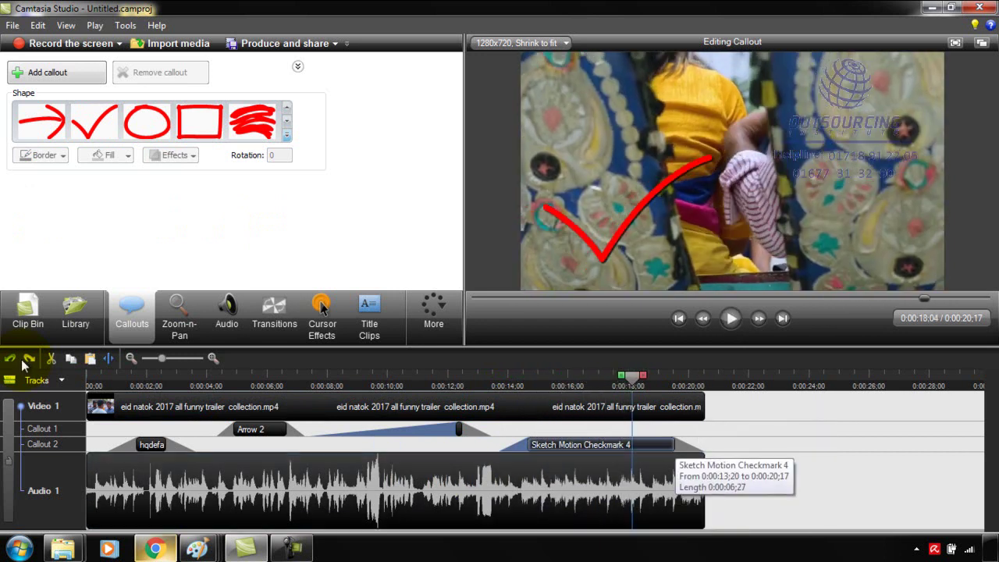
- Shorten the checkmark callout so its fade-out starts at about 0:00:16;00, and preview it from 0:00:13;10
left_click_drag(673, 444, 567, 444)
left_click(489, 381)
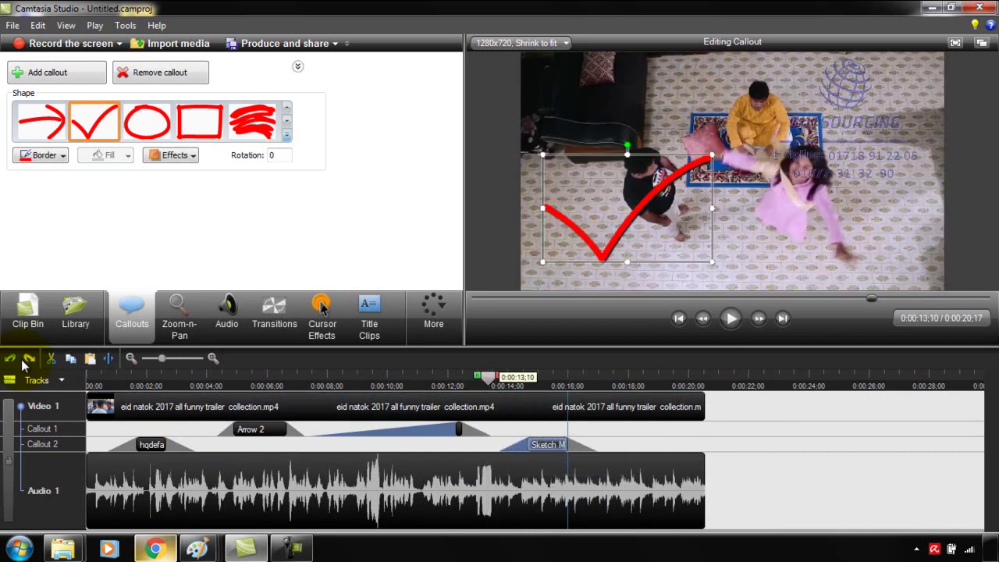
key("space")
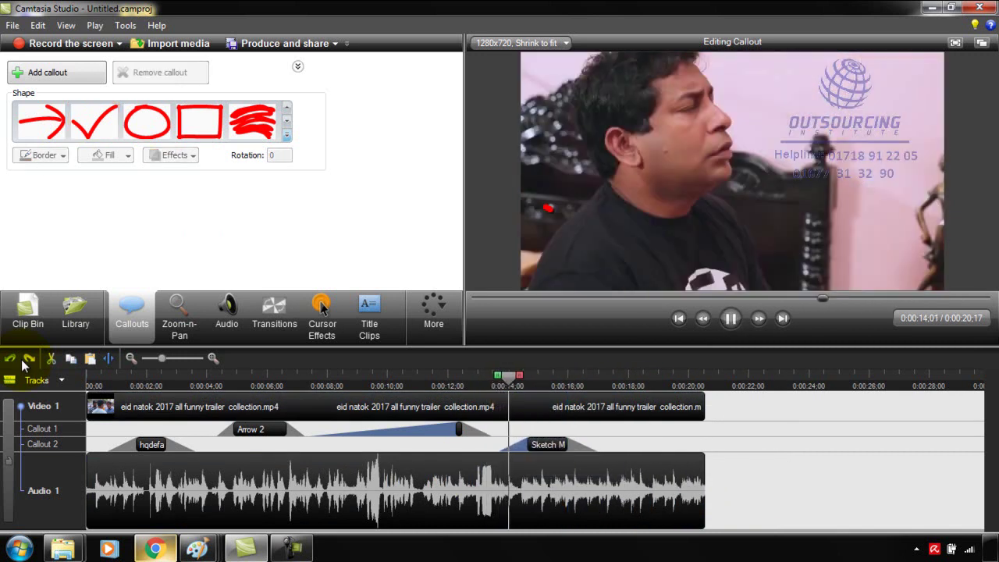
key("space")
- Move the checkmark callout later so its drawing ends at 0:00:18;07, set its draw time to 5.00 sec, and preview it
mouse_move(548, 444)
left_mouse_down()
mouse_move(631, 428)
mouse_move(657, 444)
left_mouse_up()
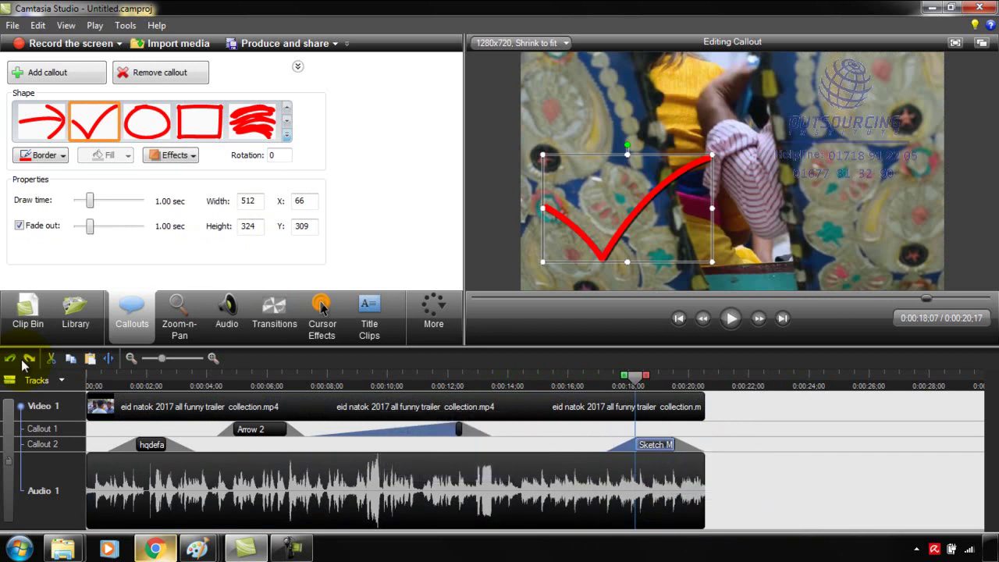
left_click(26, 360)
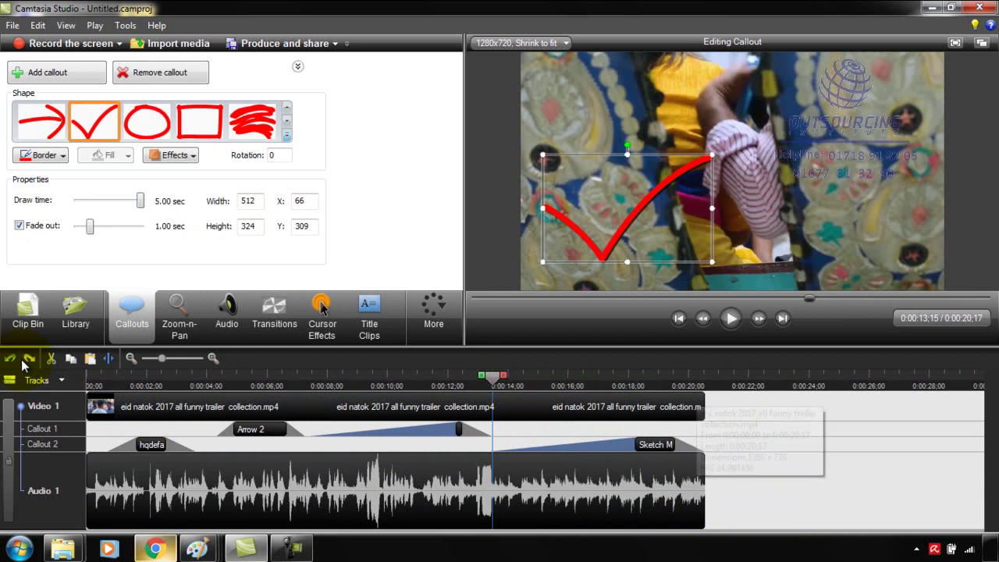
key("space")
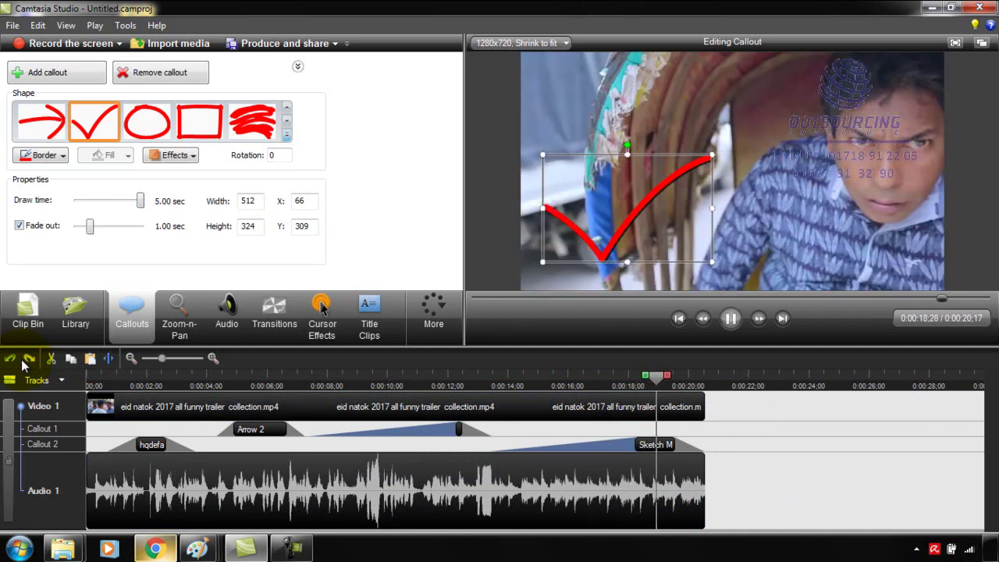
key("space")
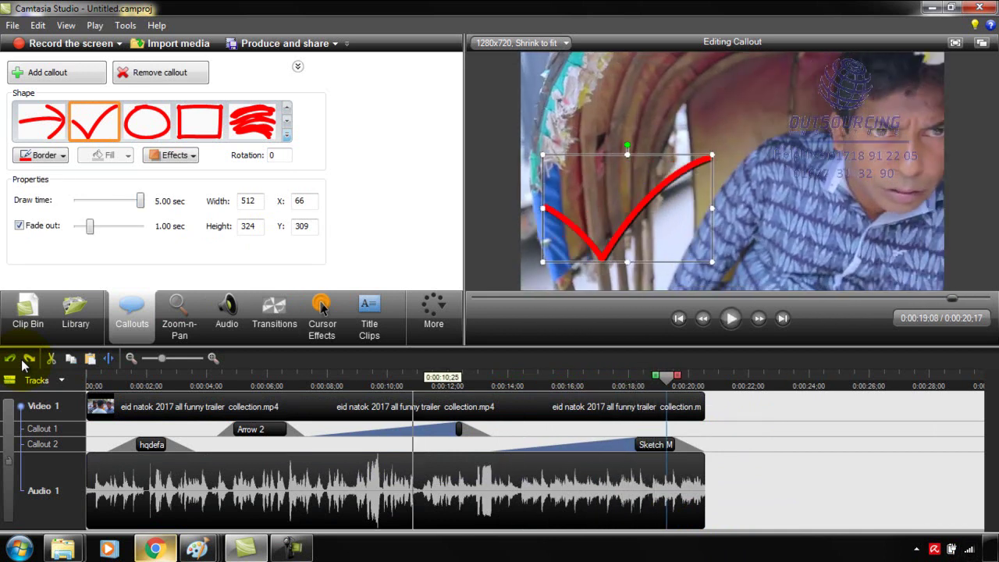
- Add a cloud-shaped speech bubble callout at 0:00:00;14 and place it over the woman standing in the street
left_click(321, 377)
left_click_drag(321, 377, 101, 377)
left_click(29, 314)
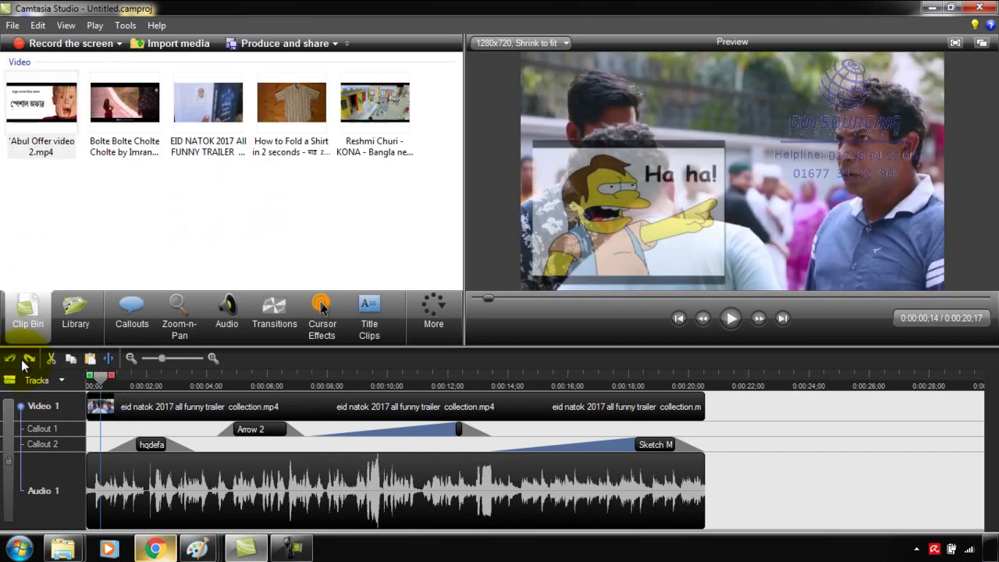
left_click(132, 315)
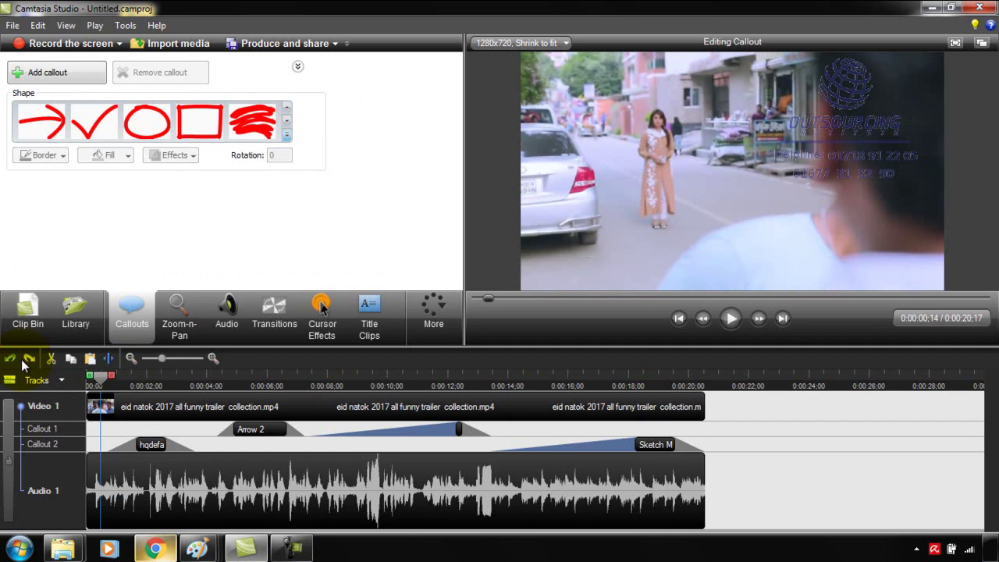
left_click(287, 135)
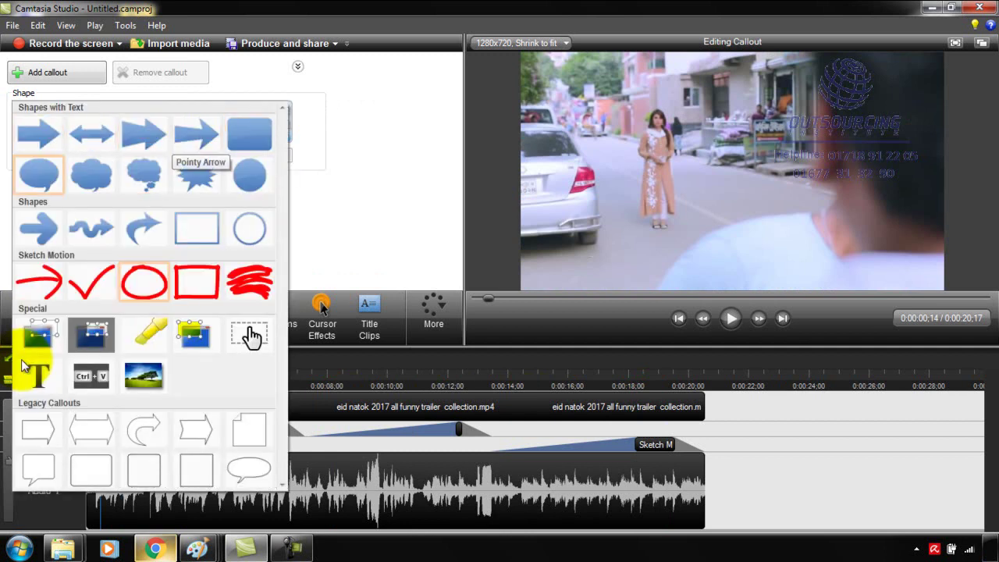
left_click(92, 174)
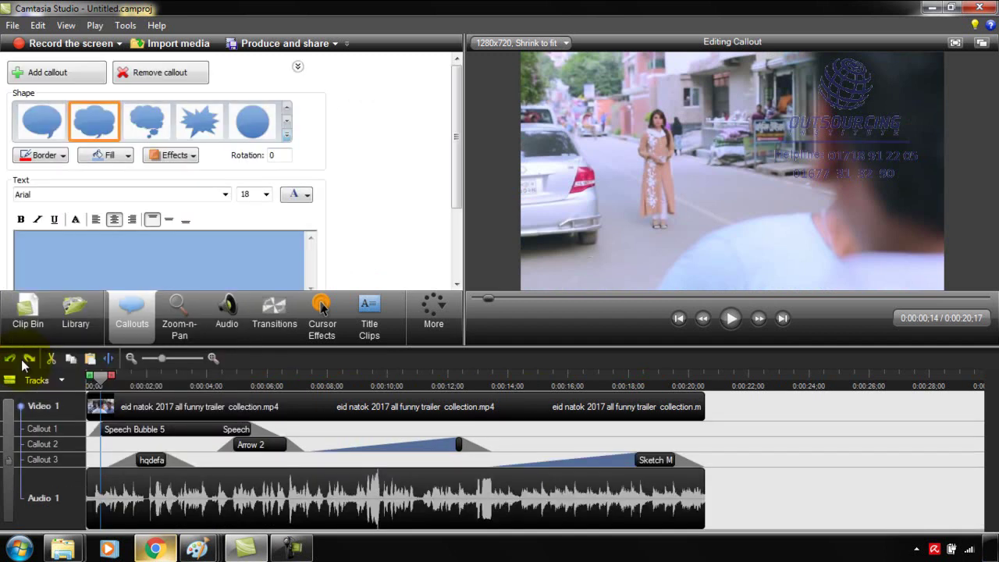
left_click_drag(627, 209, 640, 157)
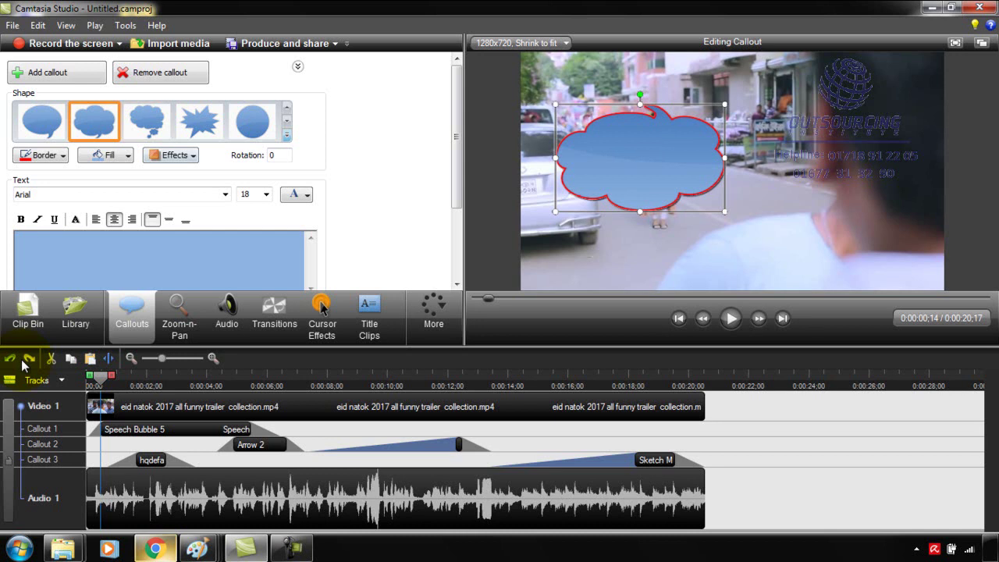
- Change the cloud callout to the oval speech bubble shape and make it wider and taller
left_click(42, 121)
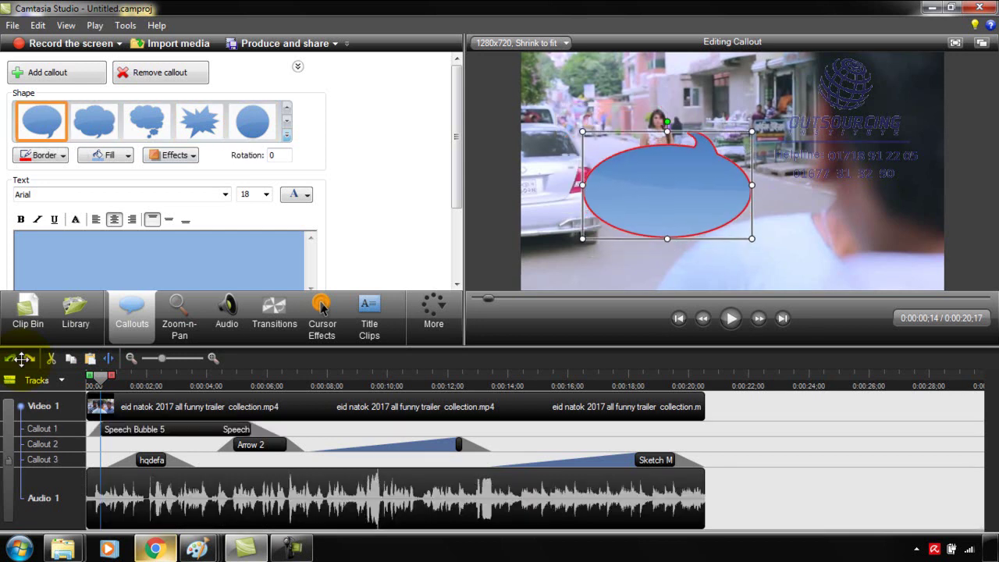
left_click_drag(751, 185, 772, 185)
left_click_drag(676, 238, 677, 263)
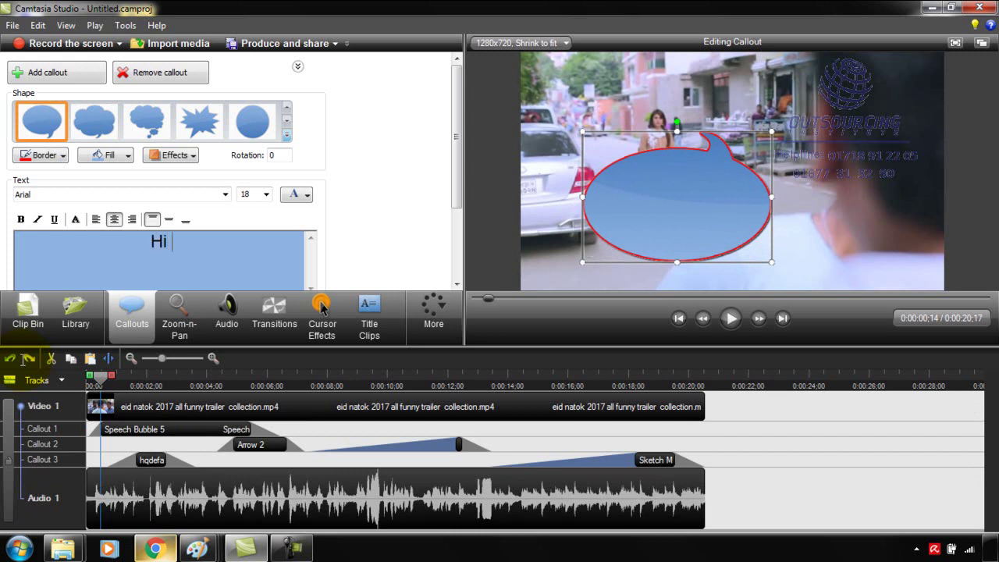
- Enter "Hi How are You" as the speech bubble's text and make it bold
type("re You")
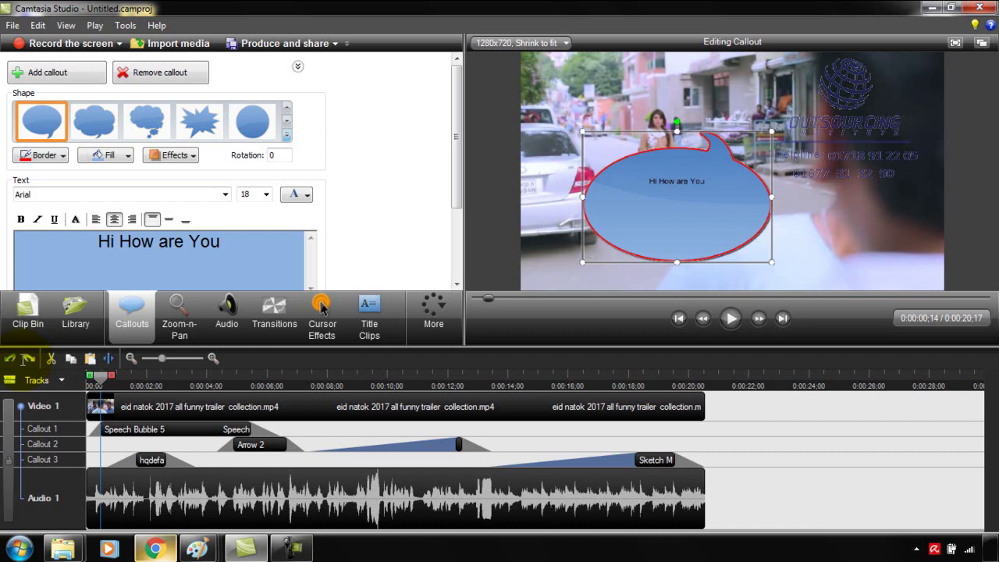
left_click_drag(221, 242, 23, 359)
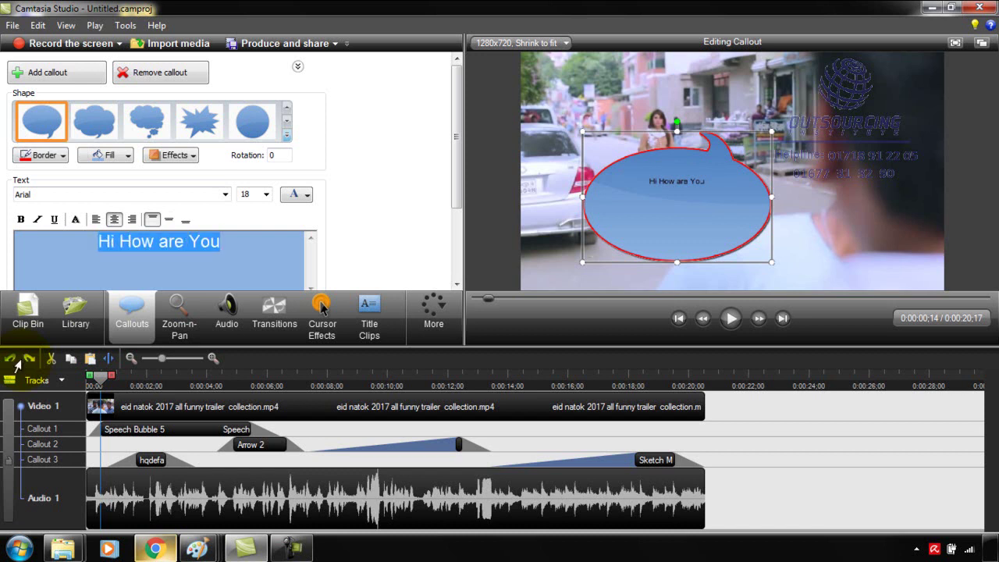
key("ctrl+b")
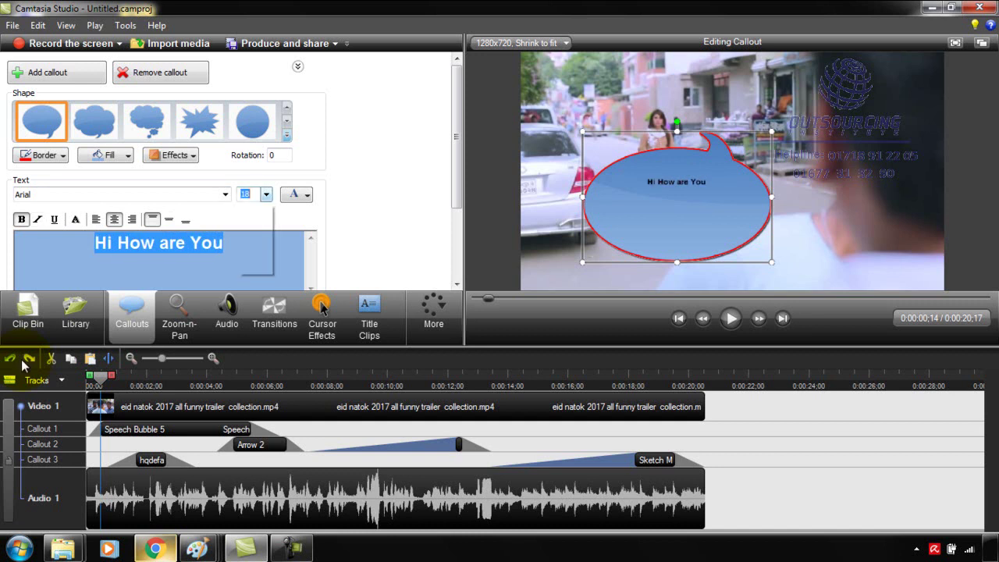
- Set the speech bubble text to size 72 and color it white
key("alt+Down")
key("Down")
key("Down")
key("Down")
key("Down")
key("Down")
key("Down")
key("Down")
key("Down")
key("Return")
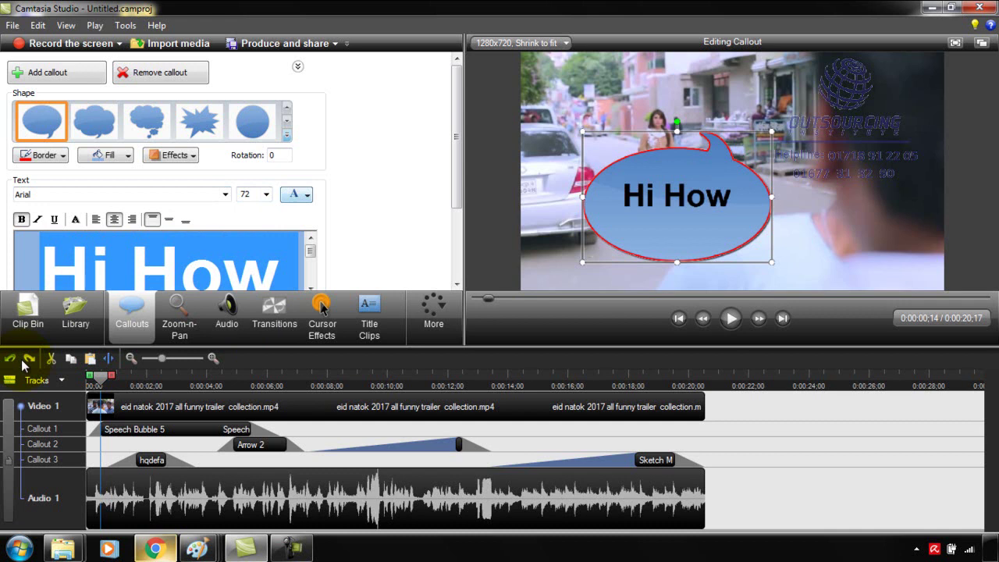
key("space")
key("Escape")
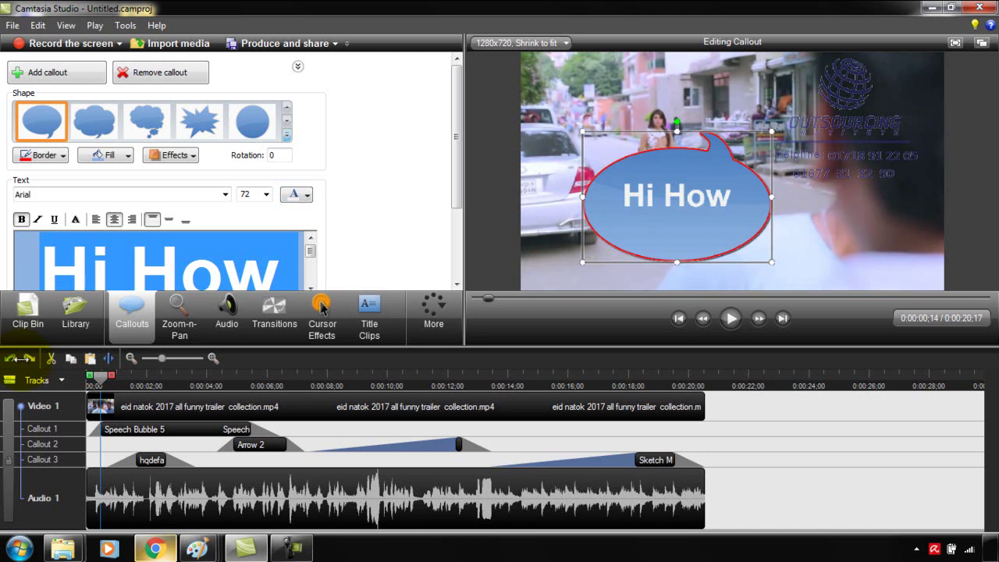
key("b")
key("c")
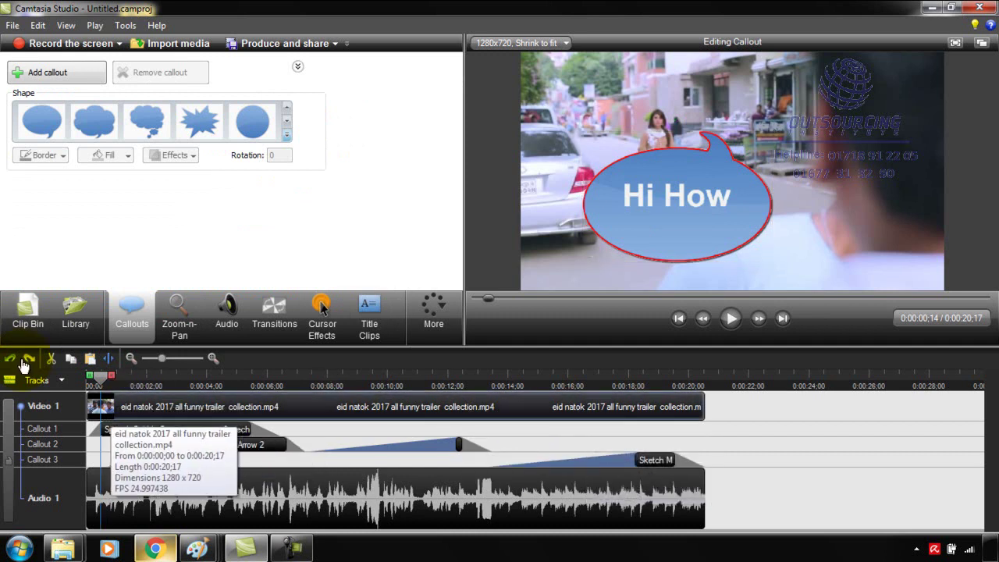
- Shorten the speech bubble so its fade-out starts at 0:00:03;28, and preview it from the beginning of the video
left_click_drag(249, 429, 204, 429)
left_click(91, 377)
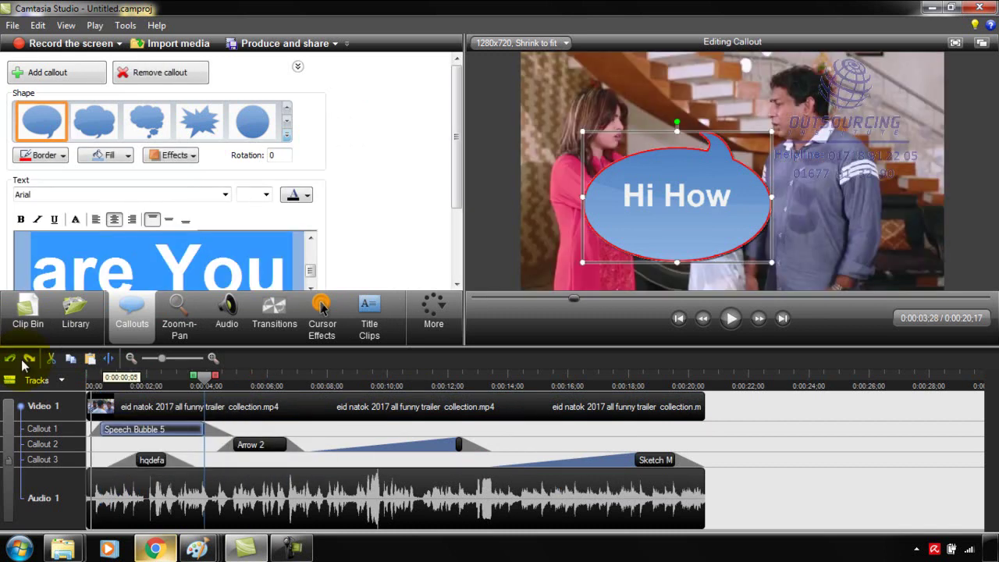
left_click(21, 359)
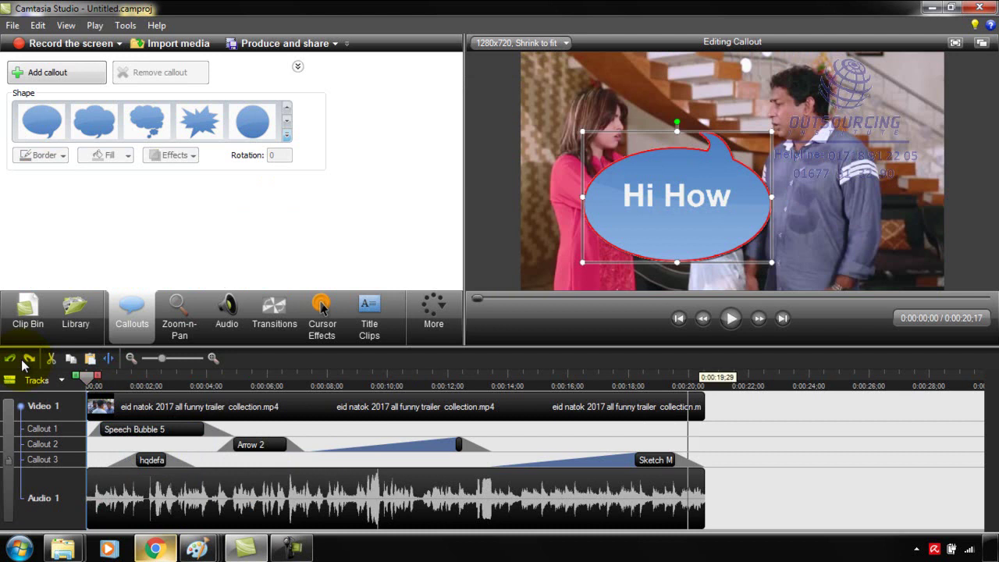
key("space")
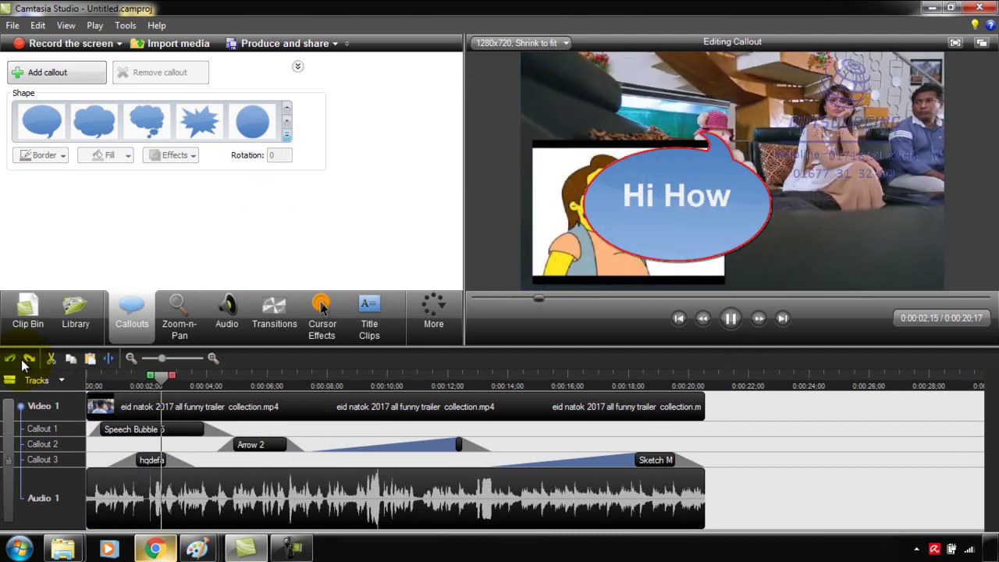
key("space")
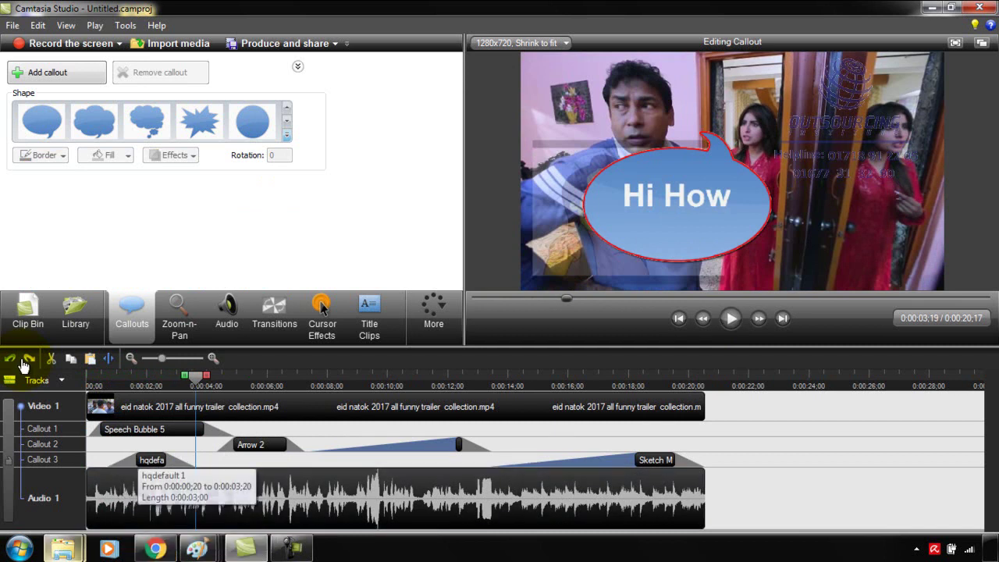
- Move the hqdefault image callout later on its track so its fade-in ends at 0:00:10;13
left_click_drag(148, 460, 410, 460)
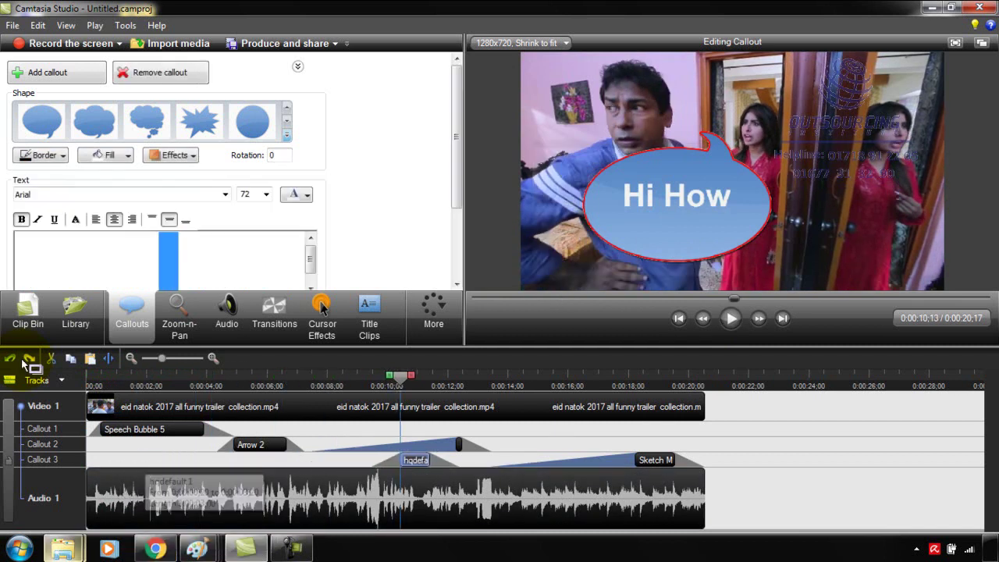
- Lengthen the oval sketch motion callout so its fade-out starts at 0:00:13;10, and move Arrow 2 so its fade-in ends at 0:00:07;11
left_click(248, 444)
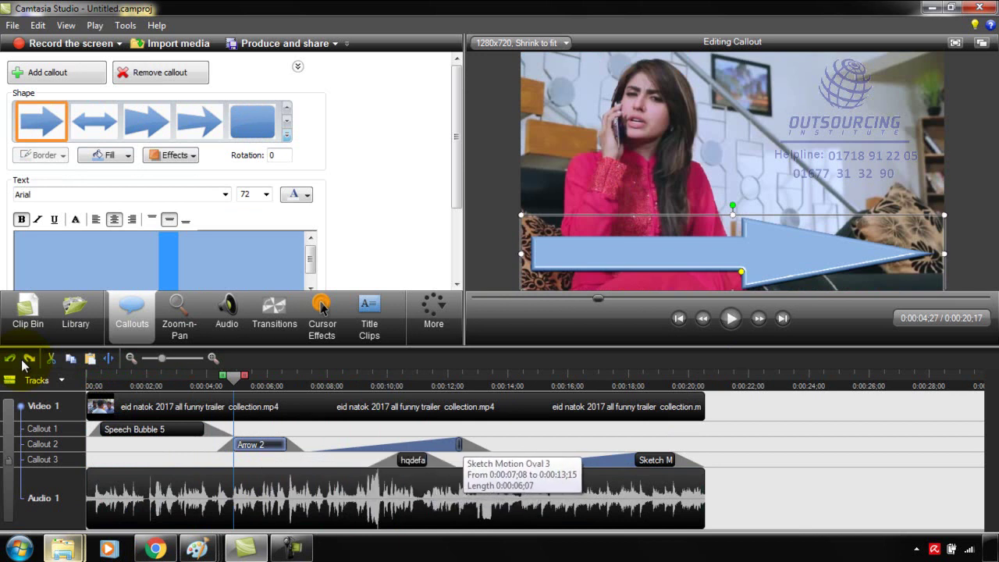
left_click(459, 444)
left_click(24, 360)
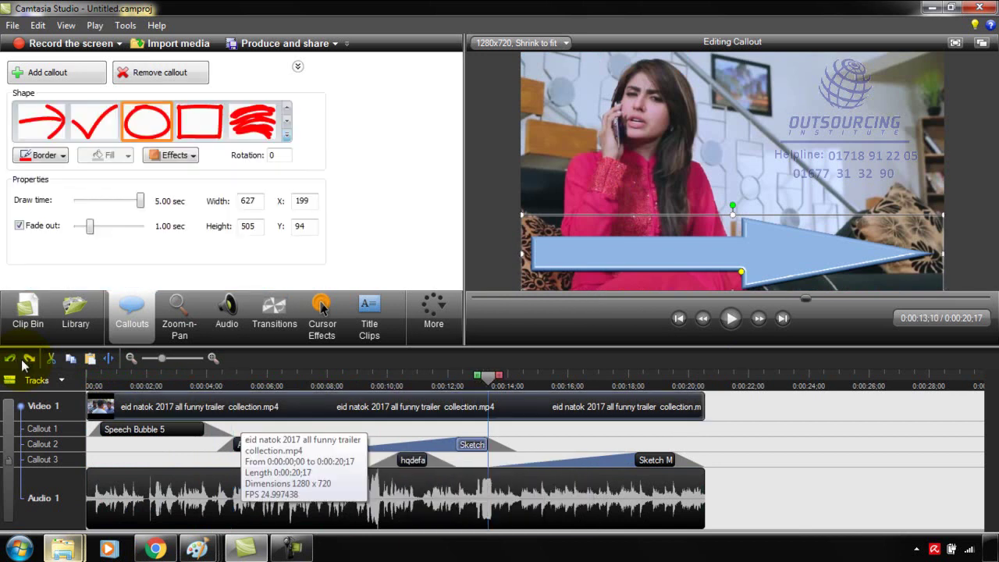
left_click(23, 360)
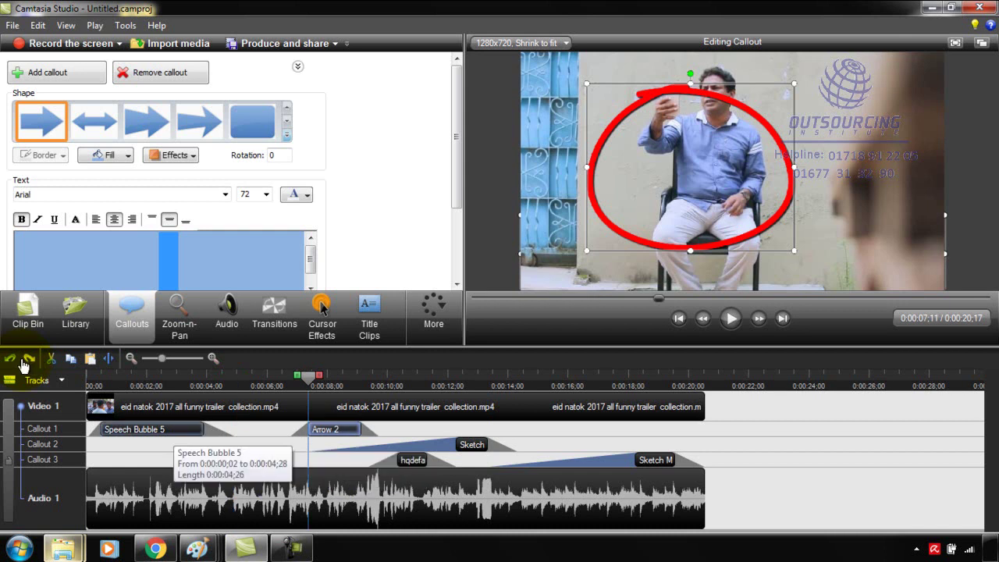
- Preview the retimed callouts from the beginning of the video and pause at 0:00:02;27
left_click(22, 361)
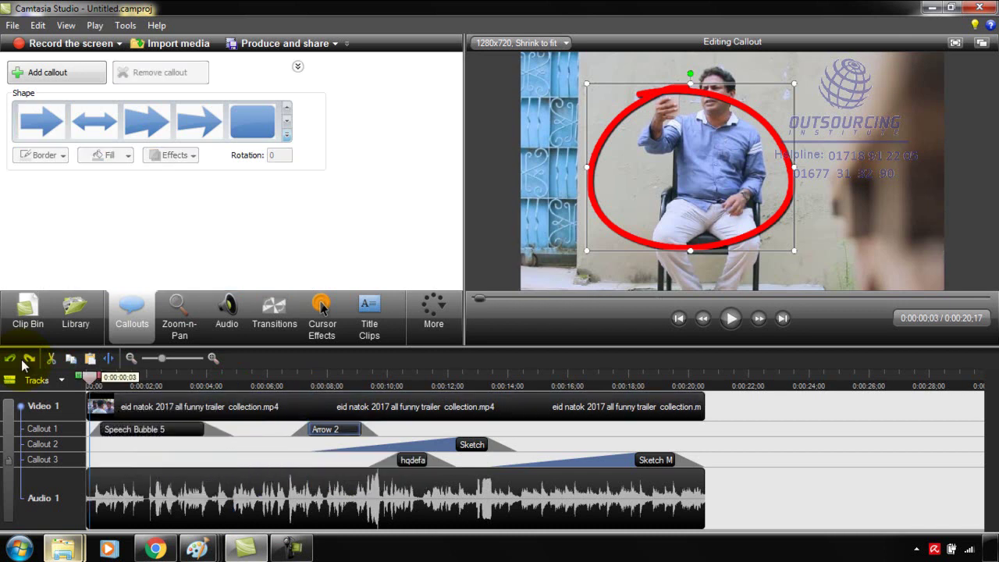
left_click(21, 359)
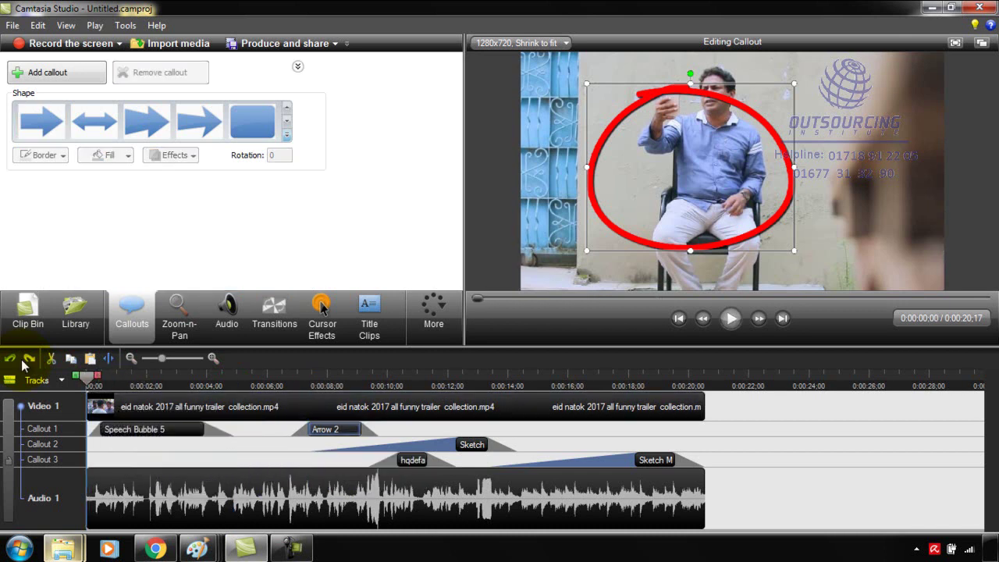
key("space")
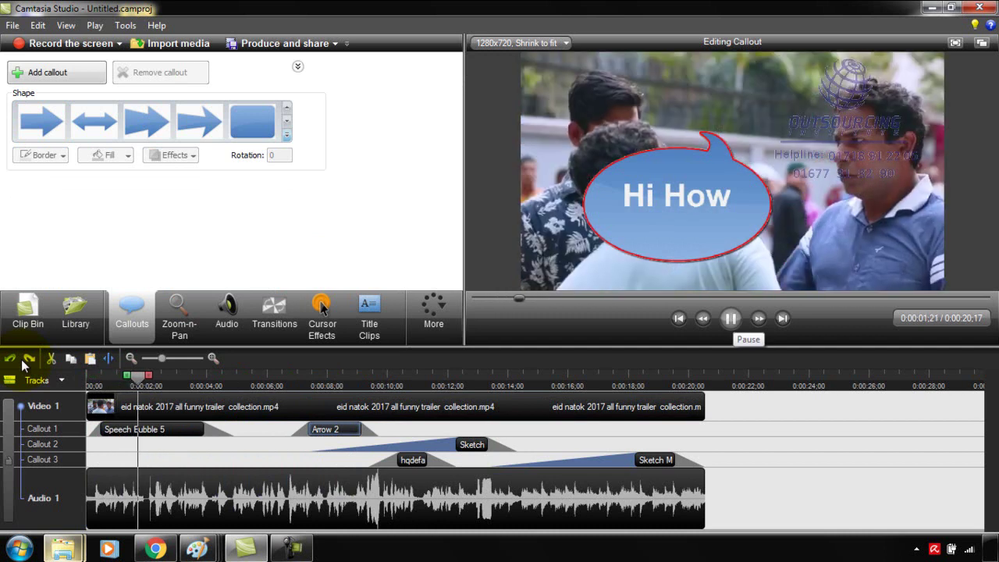
key("space")
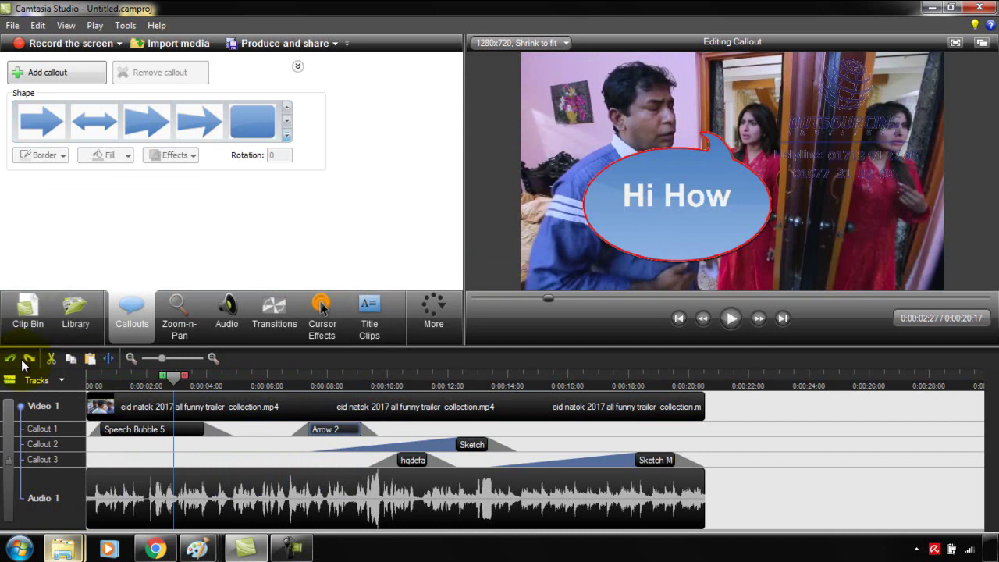
- Remove the speech bubble callout and add a Text Callout at the beginning of the video
left_click(287, 135)
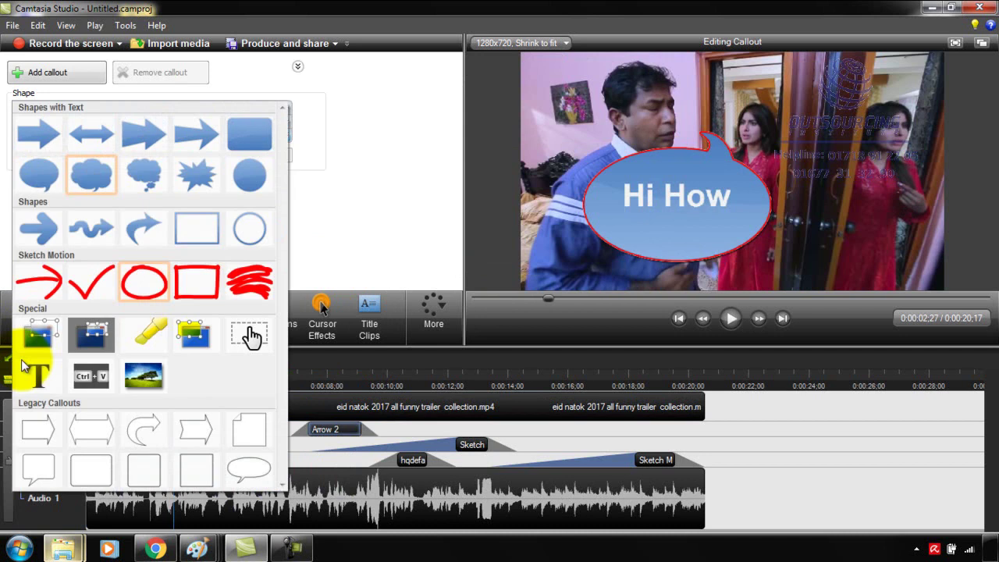
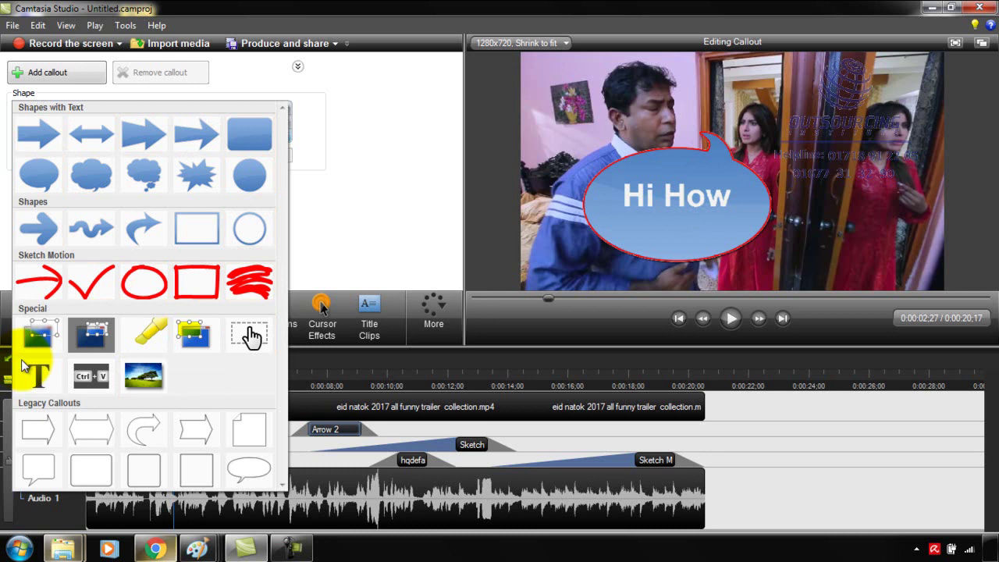
left_click(22, 361)
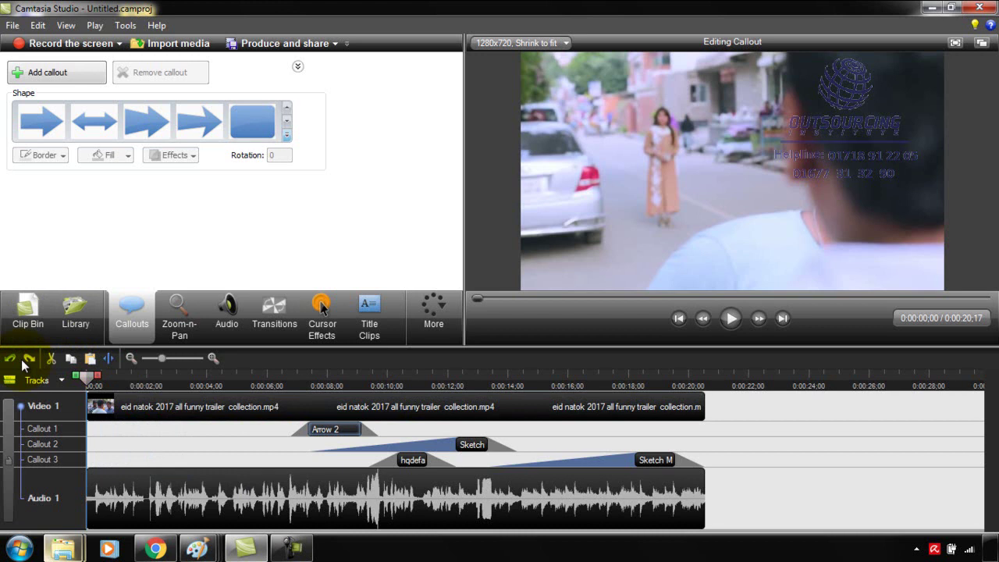
left_click(286, 134)
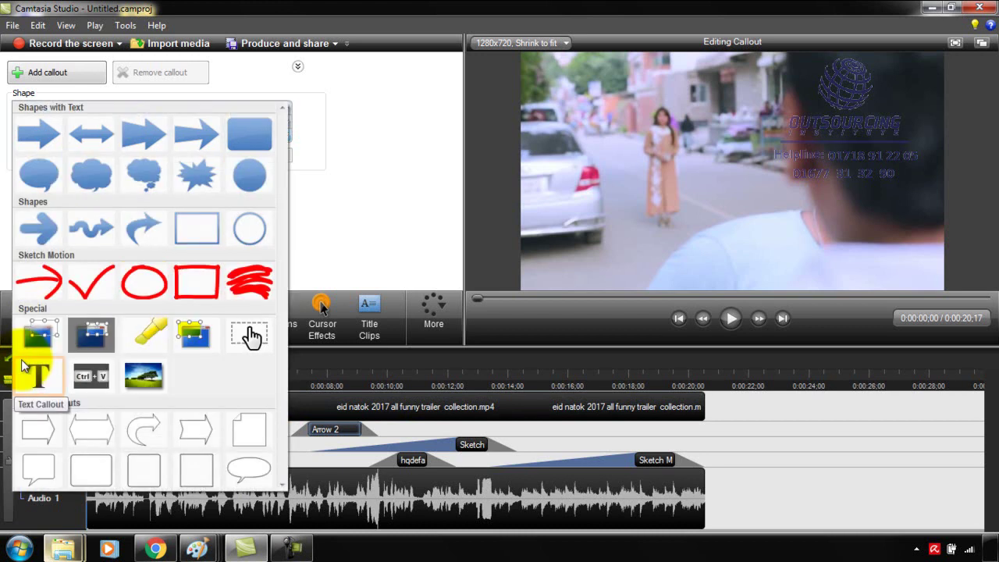
left_click(23, 366)
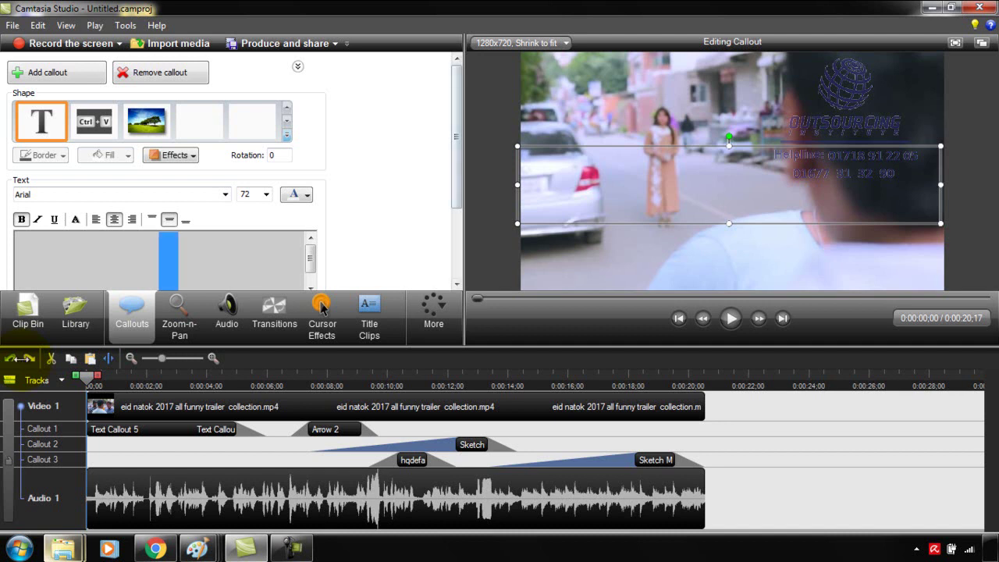
- Enter "Hi How Are You" as the text callout's text
scroll(23, 363, "down", 2)
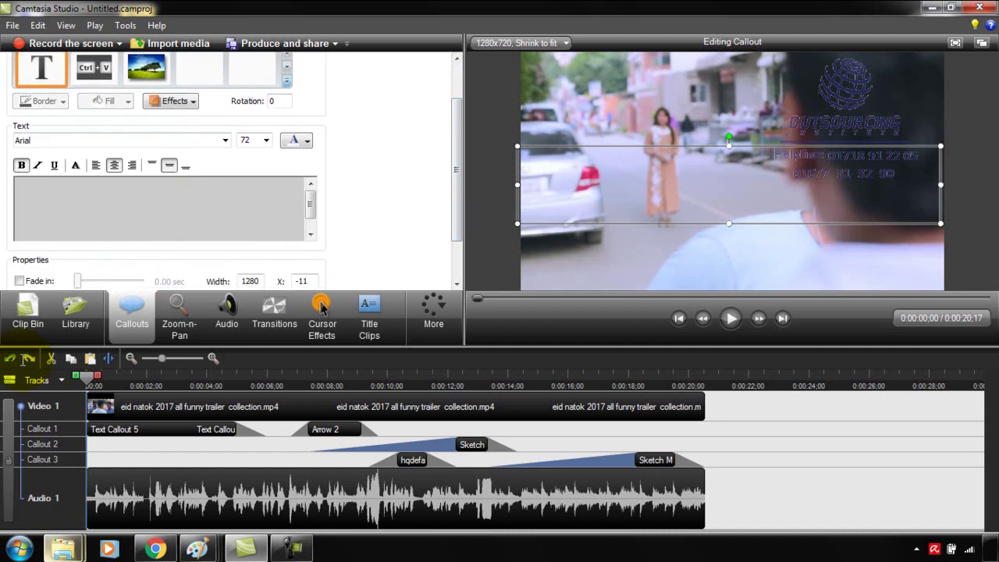
type("Hi")
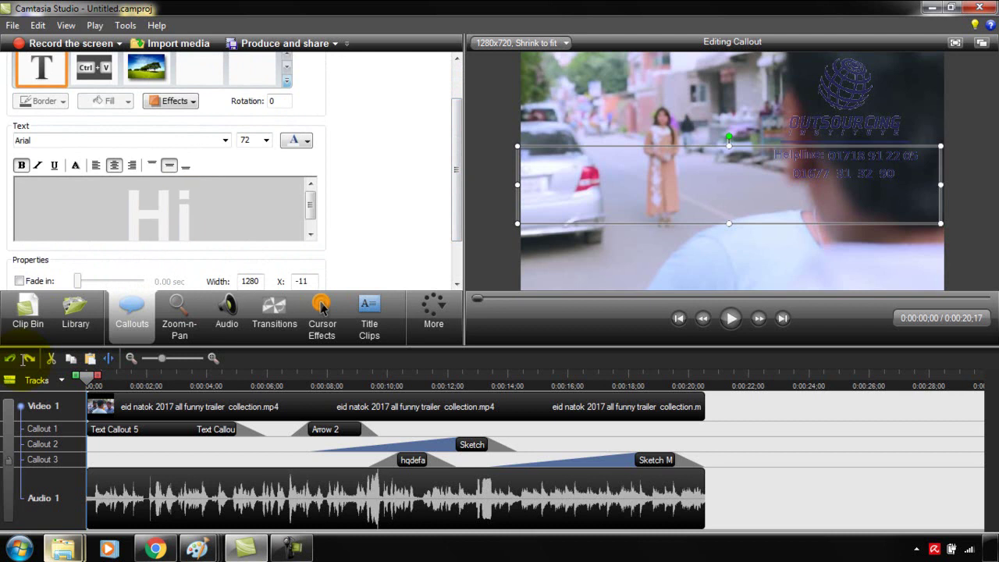
type(" How Are")
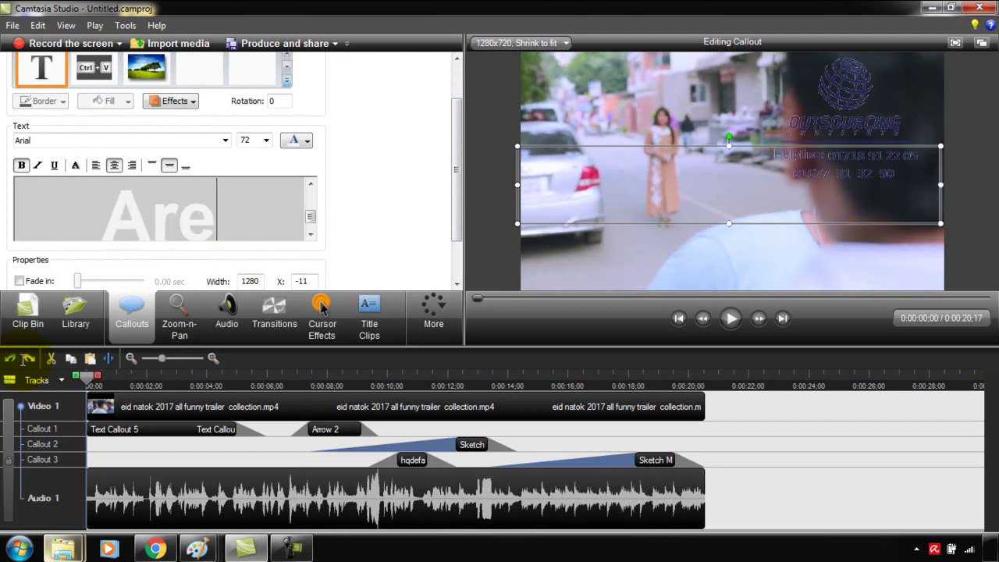
type(" You")
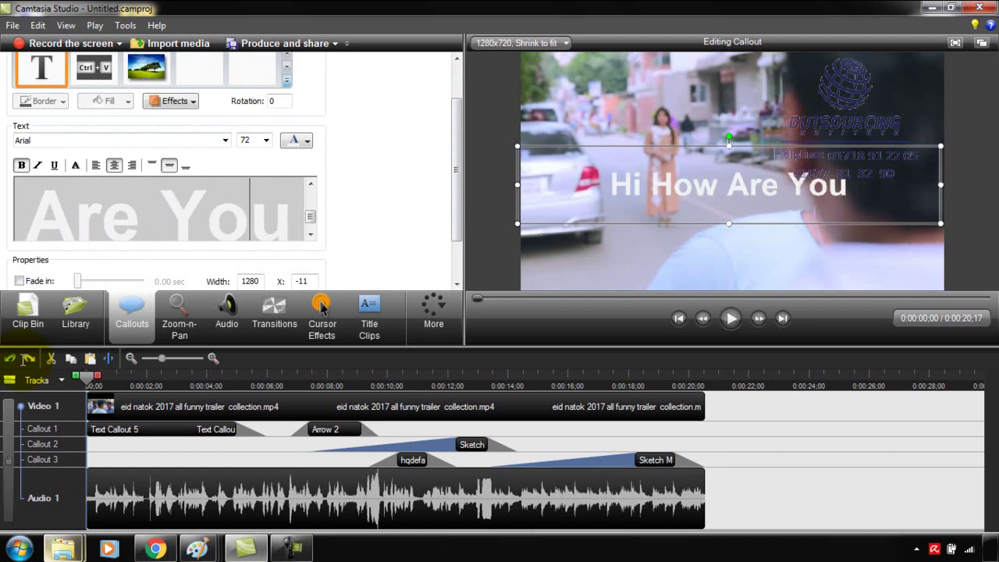
- Try the whole callout text at size 48 and return it to size 72
key("ctrl+a")
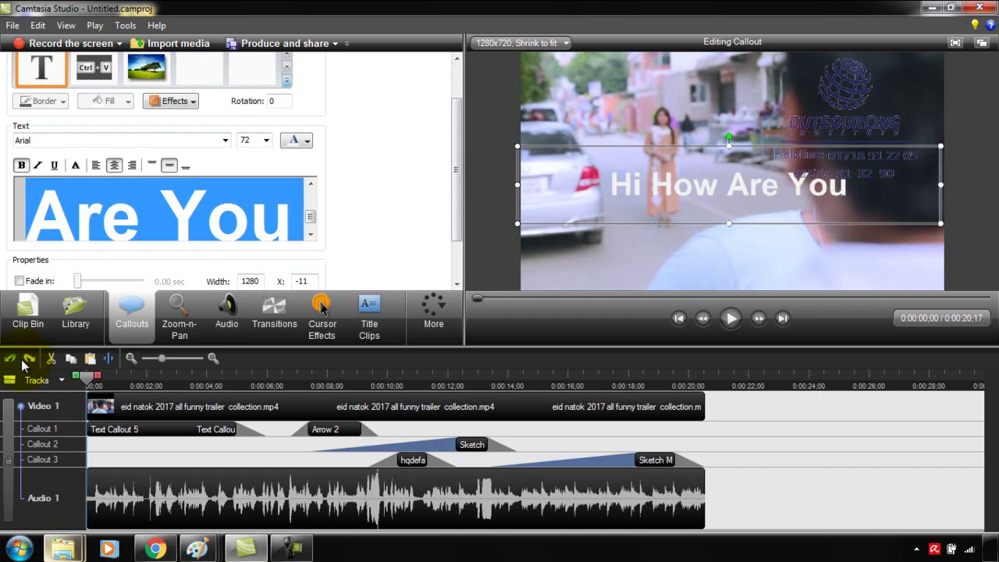
left_click(266, 140)
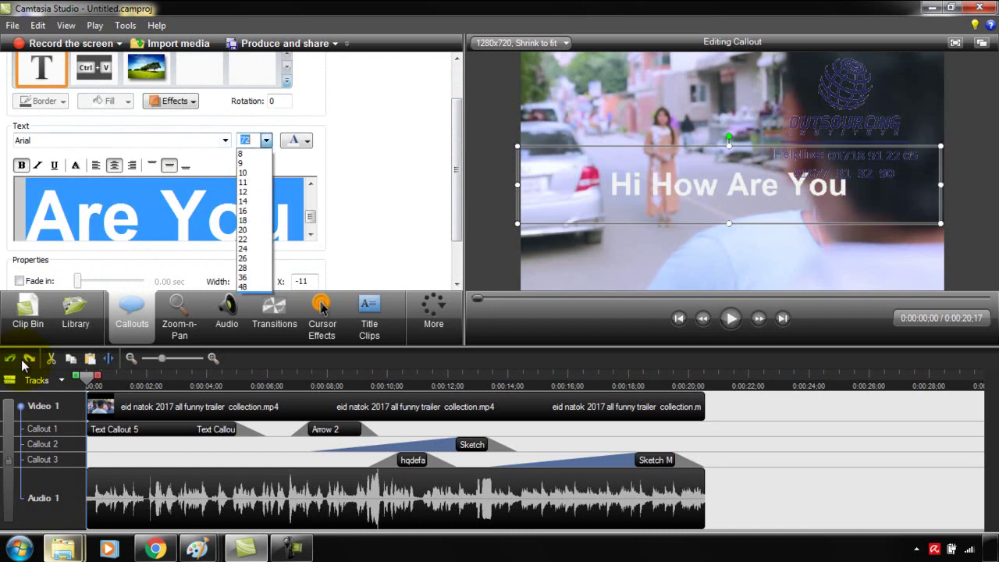
key("Return")
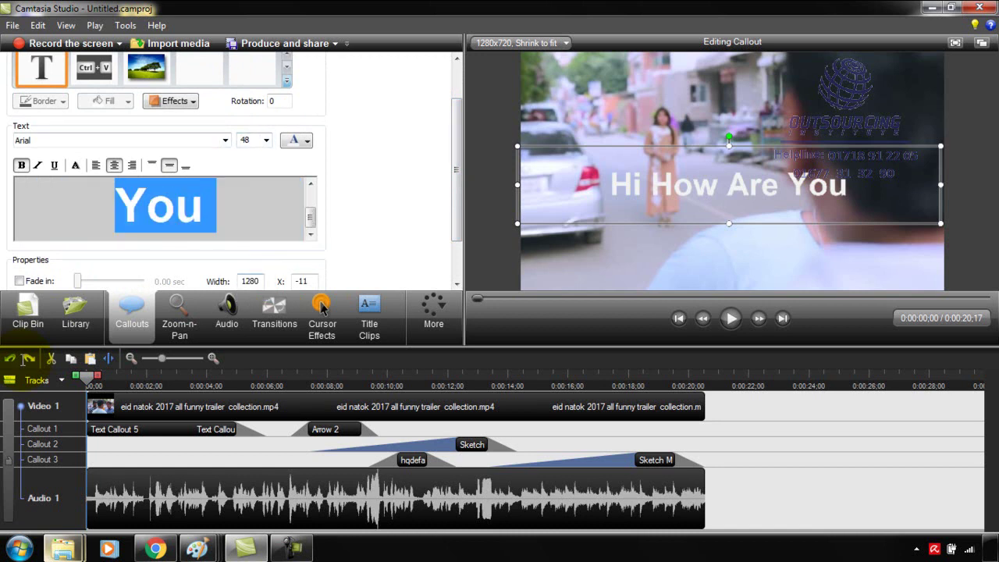
key("alt+Down")
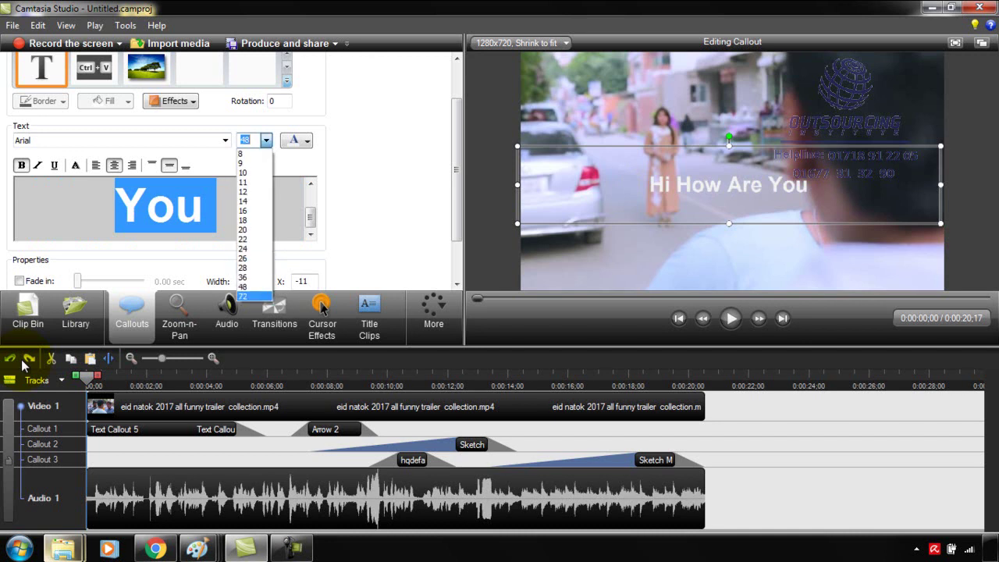
key("Return")
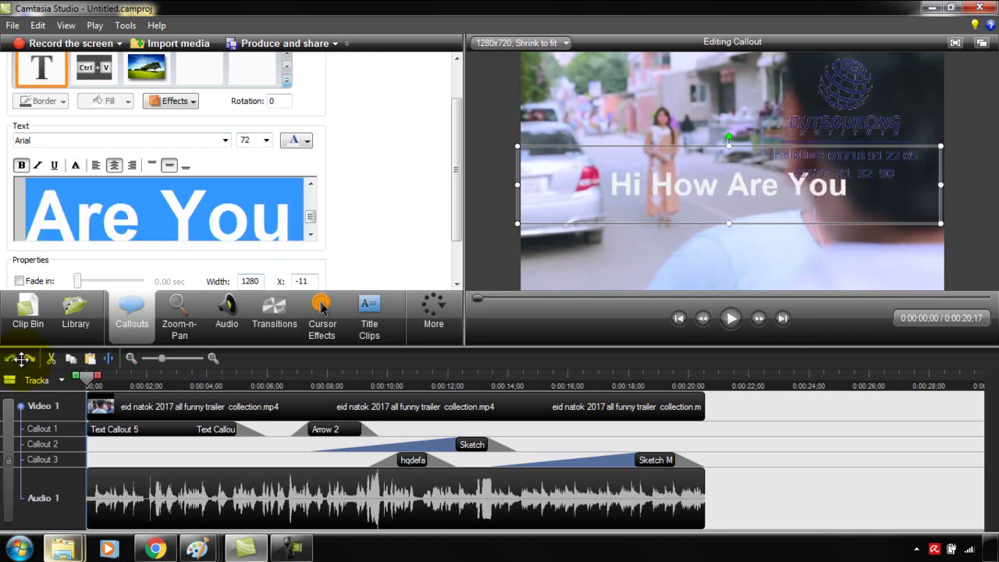
- Move the text callout slightly down and left in the video frame to X -49, and color its text red
left_click_drag(728, 185, 717, 202)
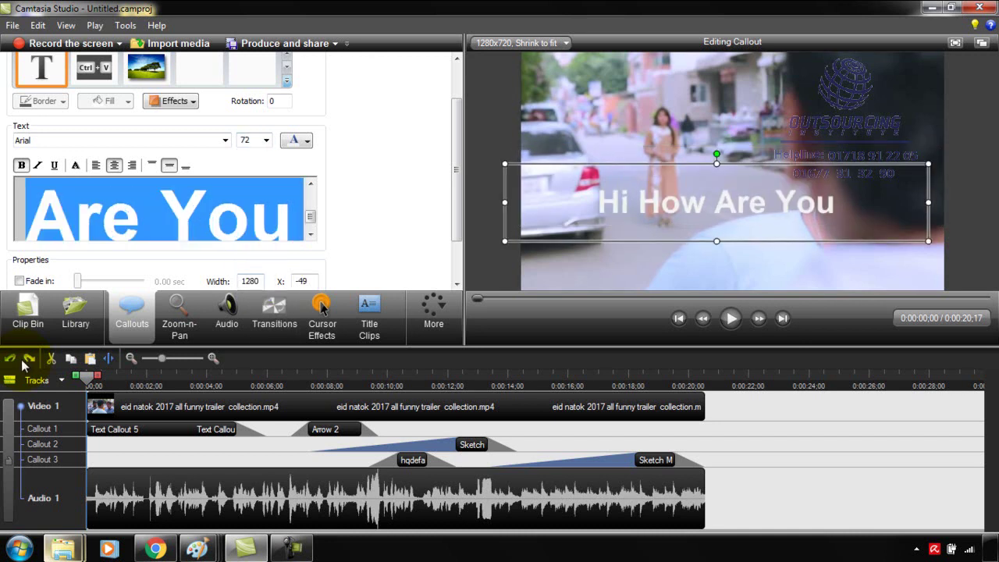
left_click(296, 141)
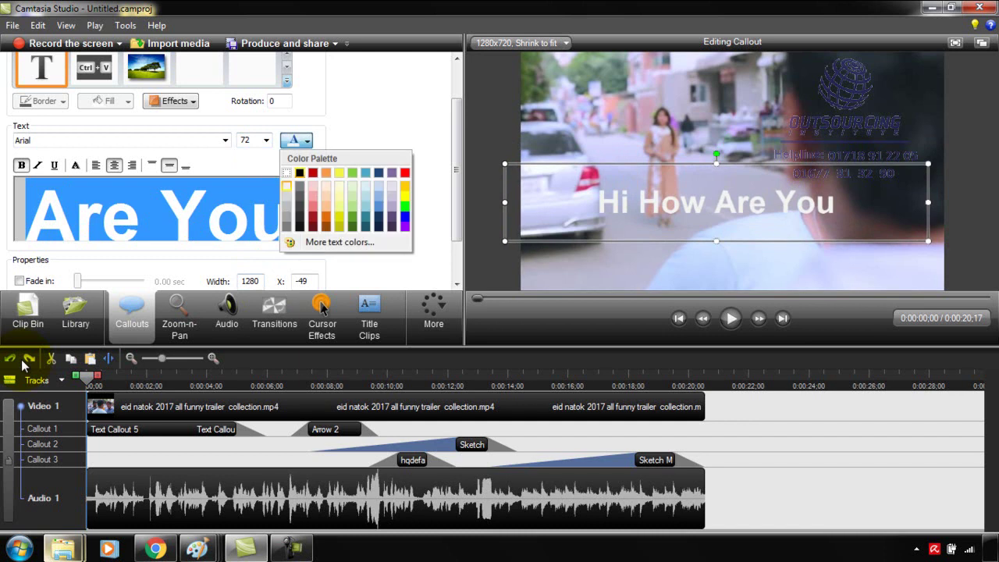
key("Left")
key("Return")
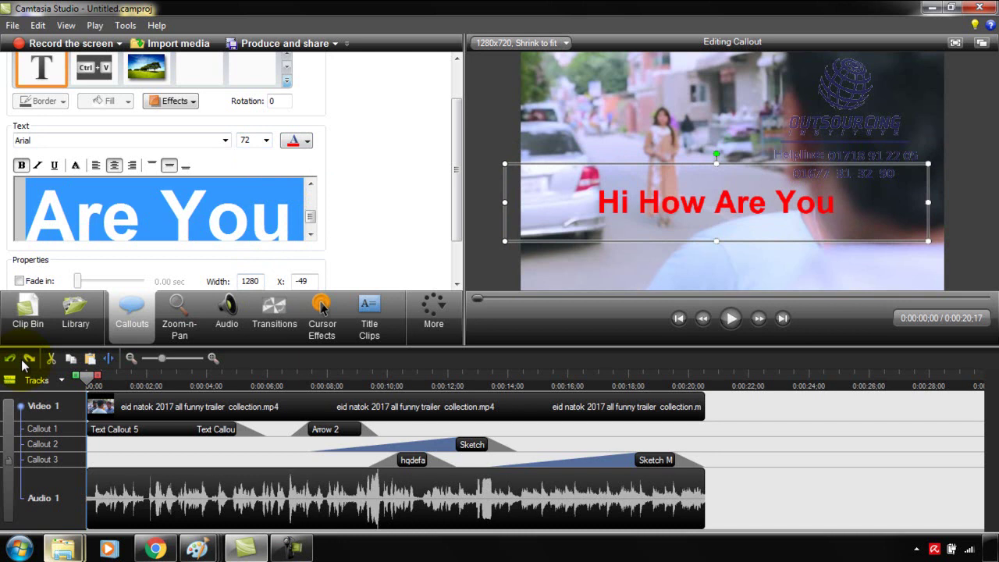
- Change the text callout's font to Comic Sans MS
key("alt+Down")
key("Down")
key("Down")
key("Down")
key("Down")
key("Down")
key("Down")
key("Down")
key("Down")
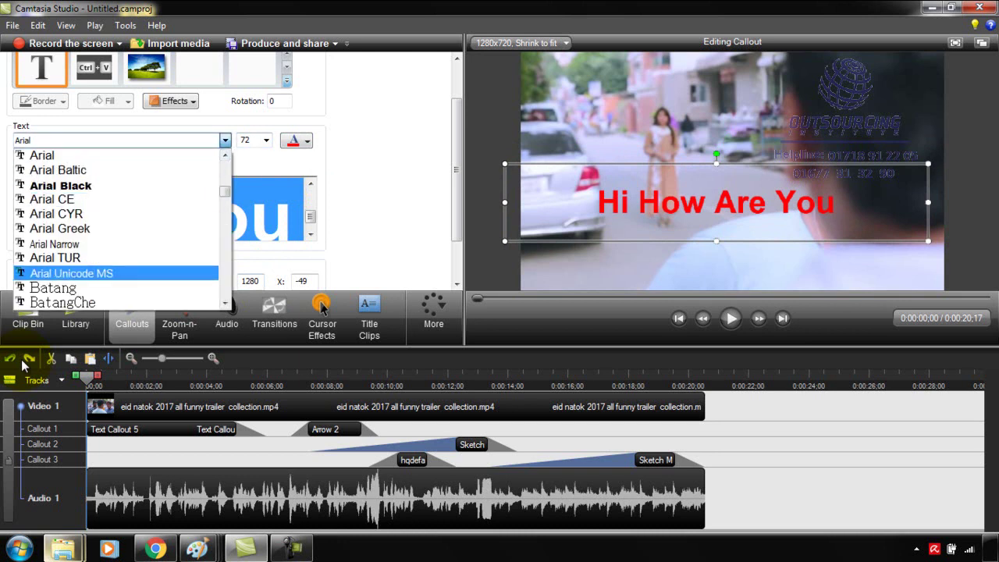
key("Down")
key("Down")
key("Down")
key("Down")
key("Down")
key("Down")
key("Down")
key("Down")
key("Down")
key("Down")
key("Down")
key("Down")
key("Down")
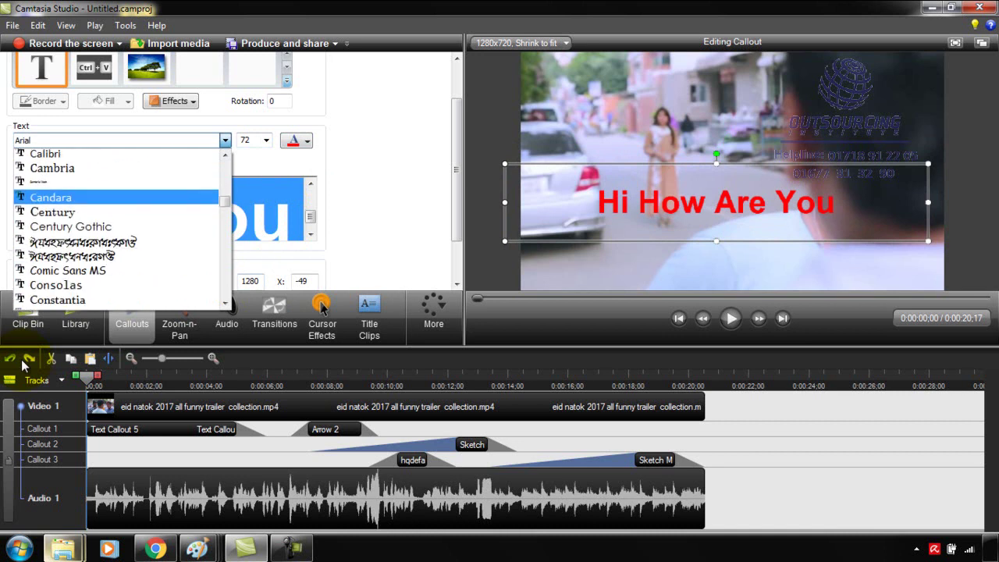
key("Down")
key("Down")
key("Down")
key("Down")
key("Down")
key("Up")
key("Down")
key("Return")
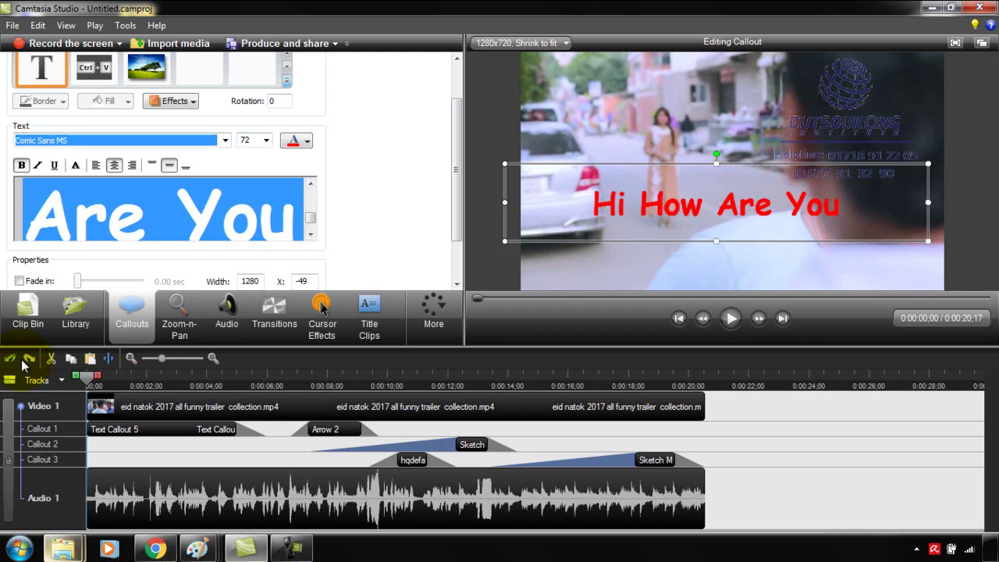
- Make the text callout slightly transparent with the third Transparency preset
left_click(171, 102)
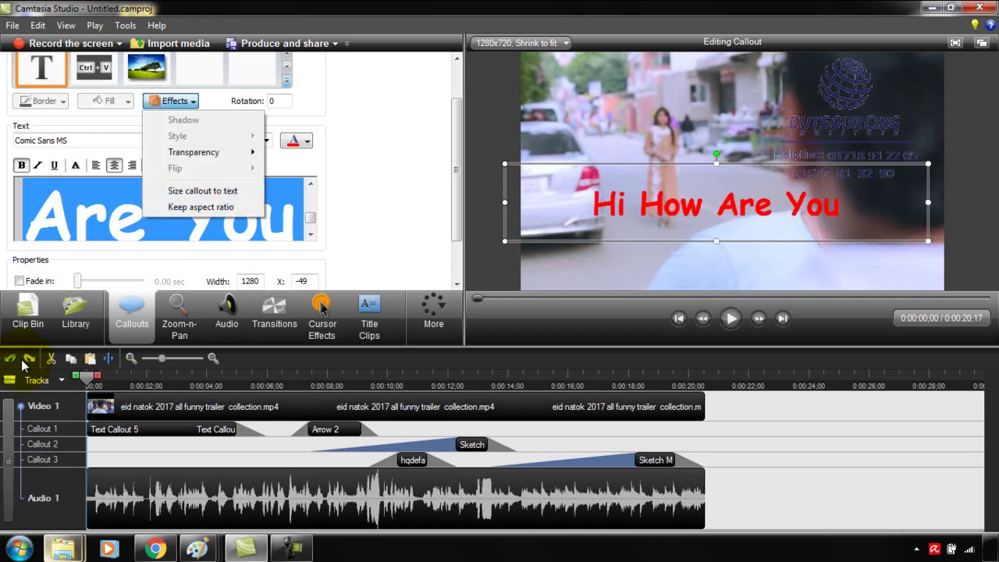
mouse_move(195, 152)
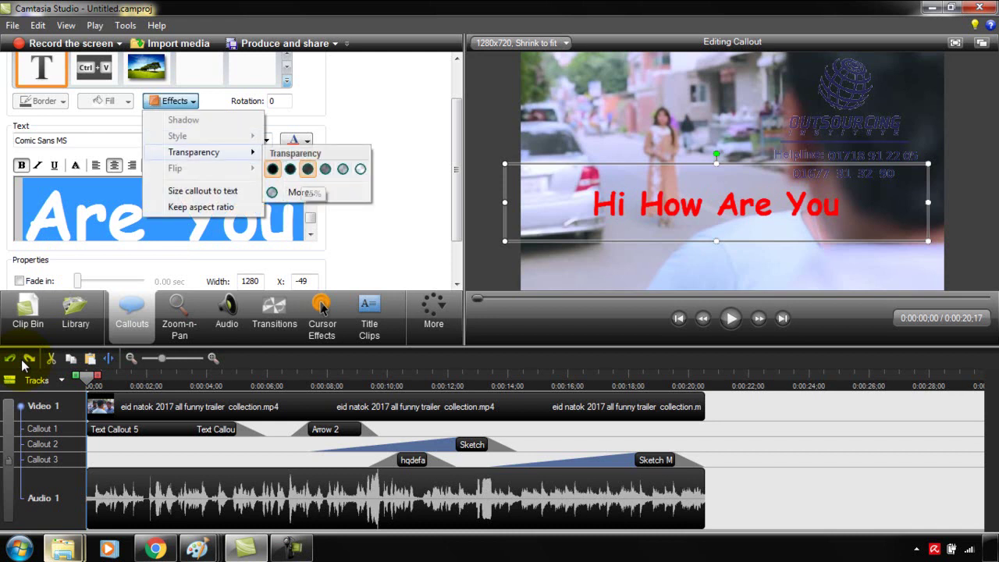
left_click(307, 169)
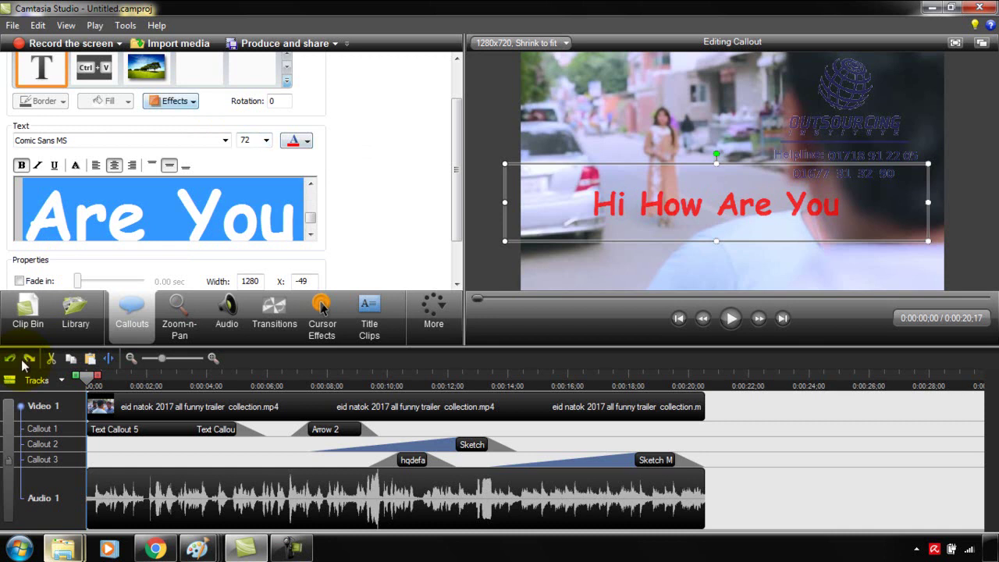
left_click(170, 101)
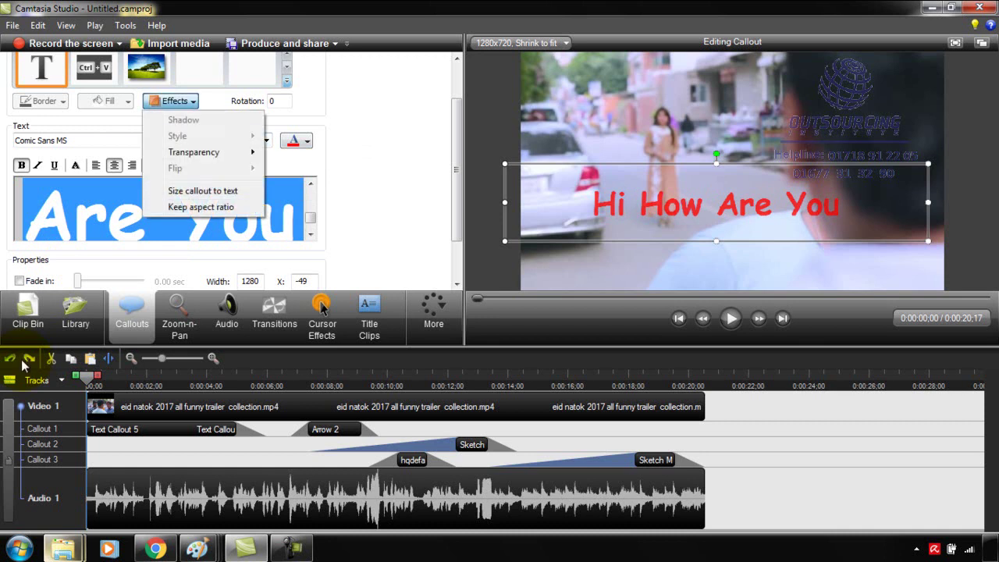
left_click(170, 101)
- Shorten the text callout on its track and place its start at 0:00:01;28, and bring up its fade properties
left_click_drag(457, 170, 457, 136)
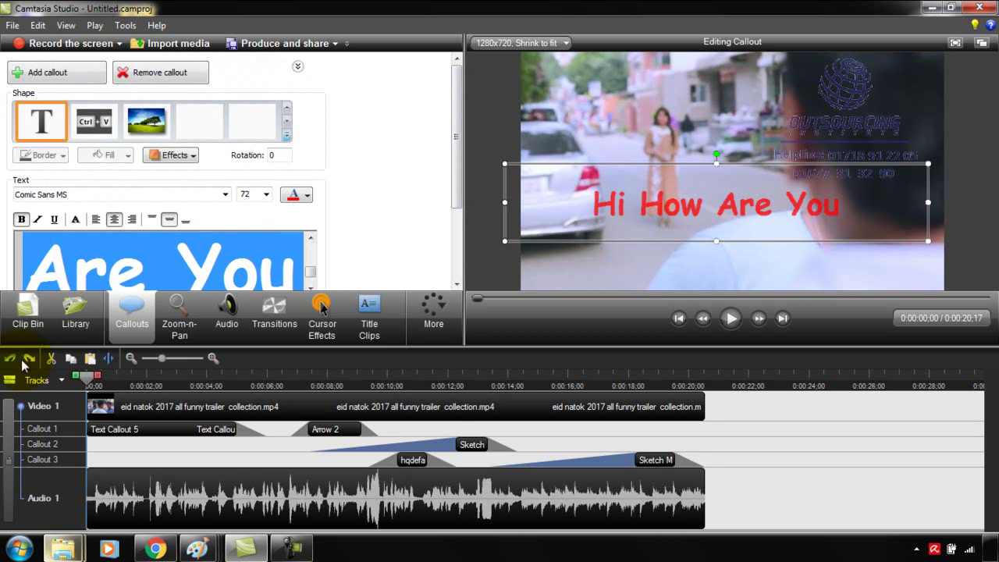
left_click(260, 266)
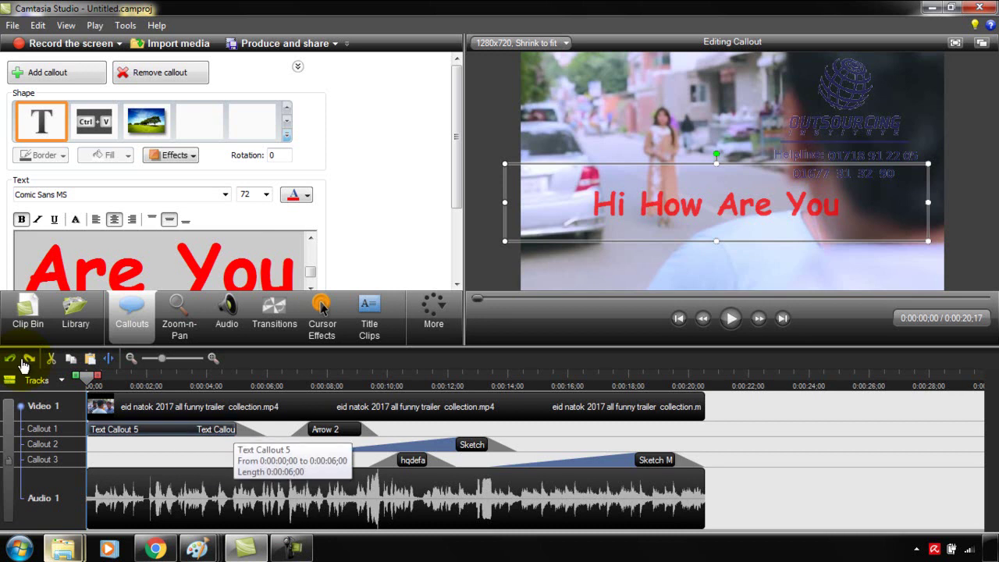
mouse_move(235, 429)
left_mouse_down()
mouse_move(131, 427)
mouse_move(185, 426)
left_mouse_up()
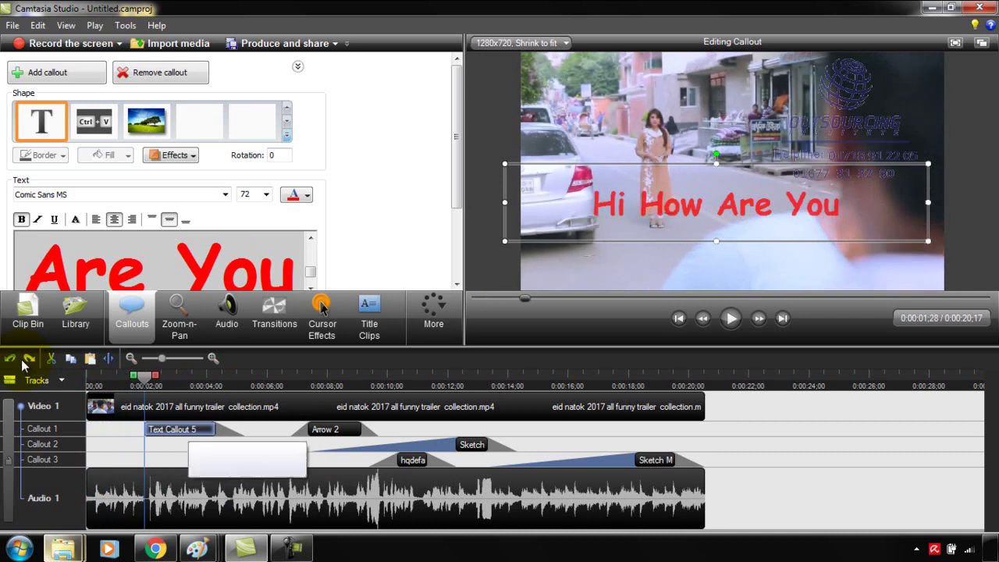
left_click_drag(456, 136, 457, 206)
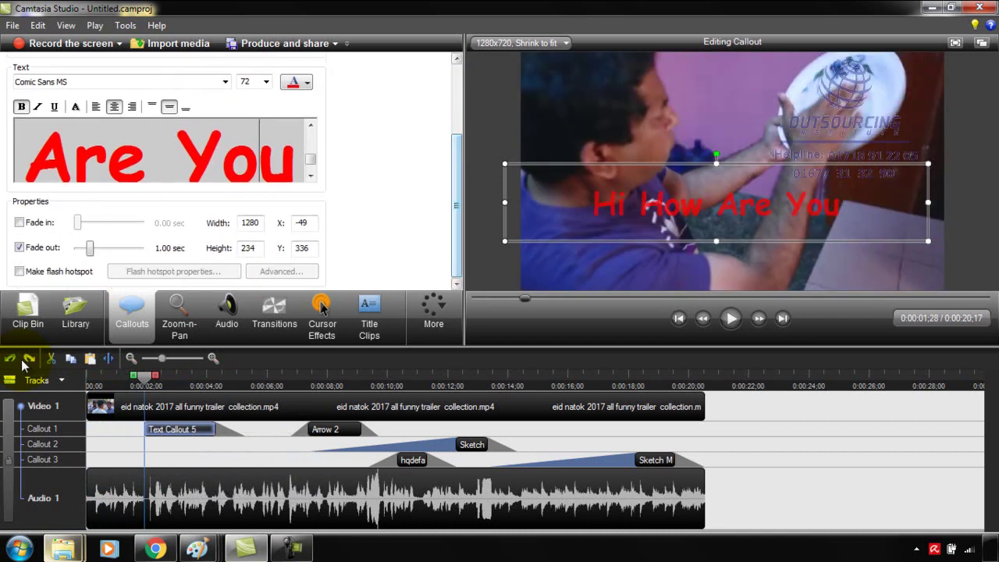
- Turn on the text callout's fade-in while keeping its fade-out
left_click(24, 363)
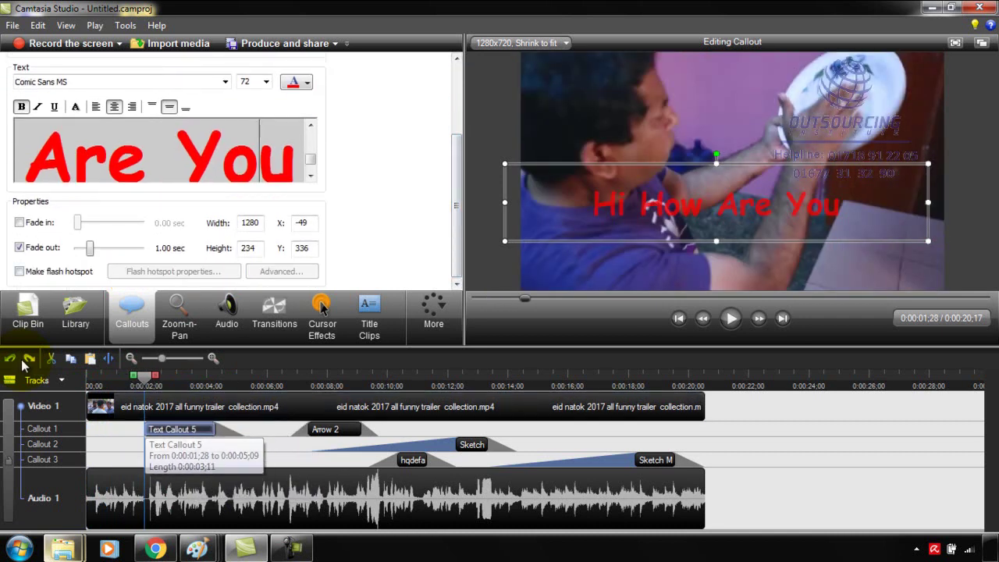
left_click(23, 363)
left_click(23, 362)
- Preview the text callout's fade-in and fade-out by playing the timeline from the beginning, and return to the callout
left_click_drag(145, 376, 89, 376)
key("space")
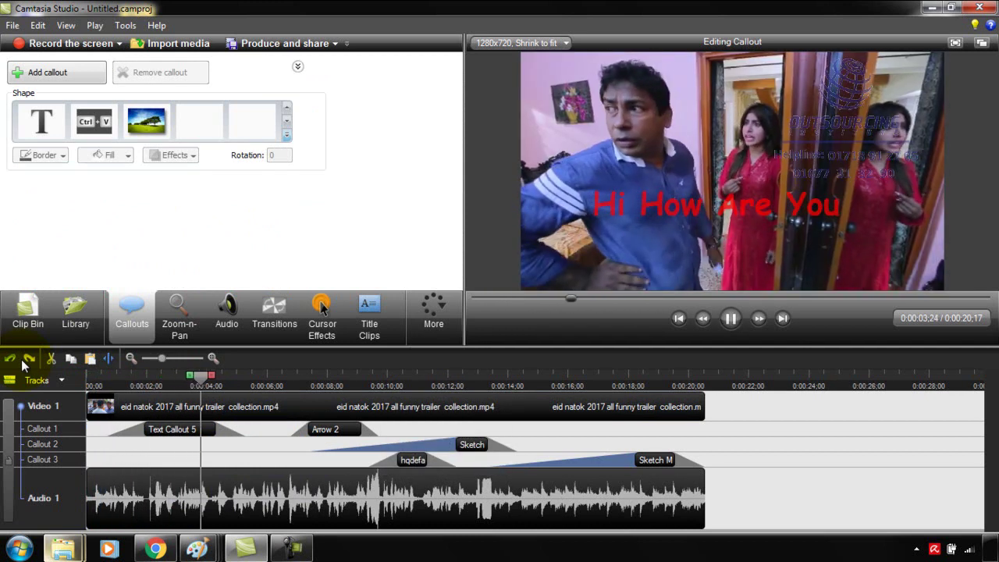
left_click(731, 318)
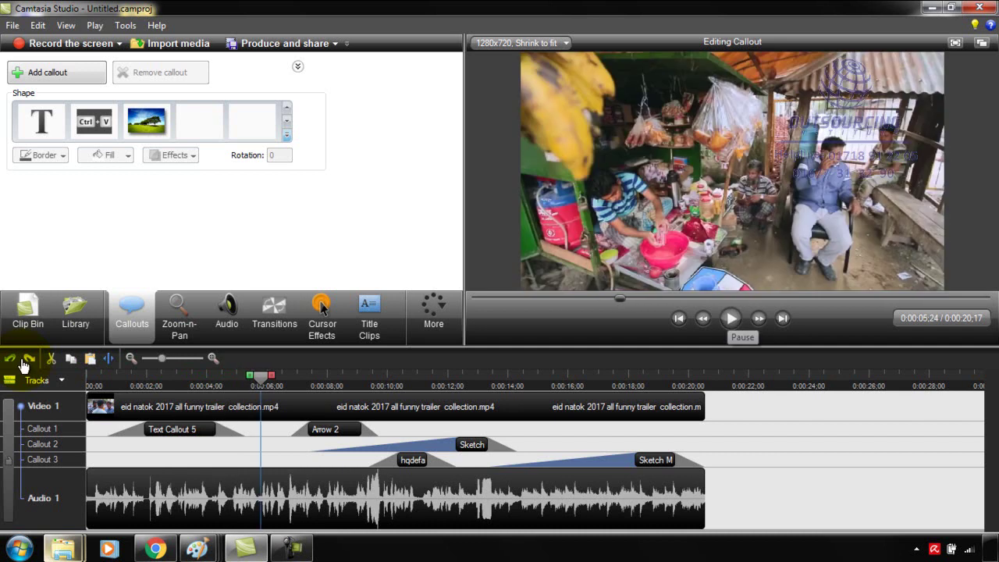
left_click(169, 400)
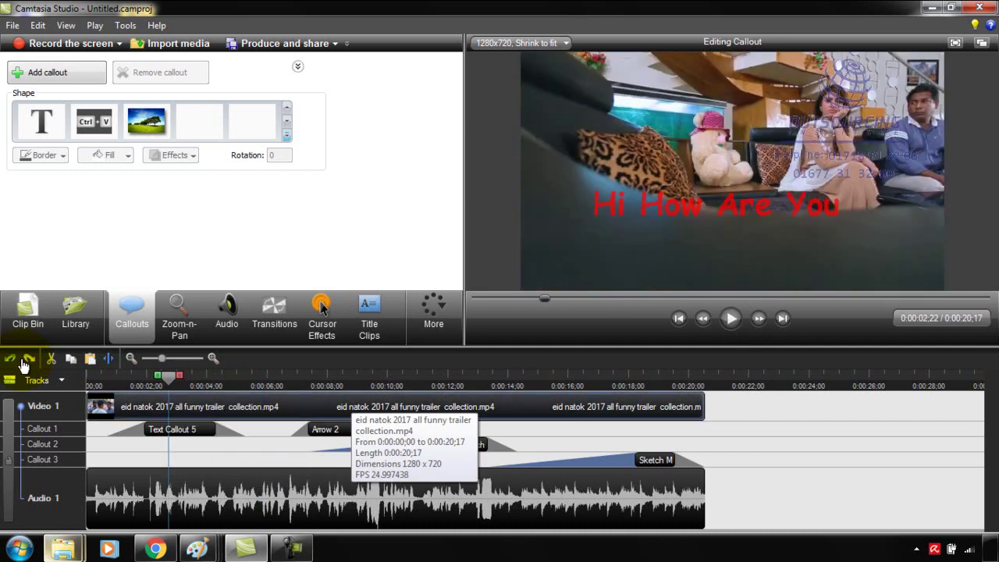
- Add a Speech Bubble callout at 0:00:01;01, narrow it to about 451 wide and place it near X 316, Y 314
left_click(117, 377)
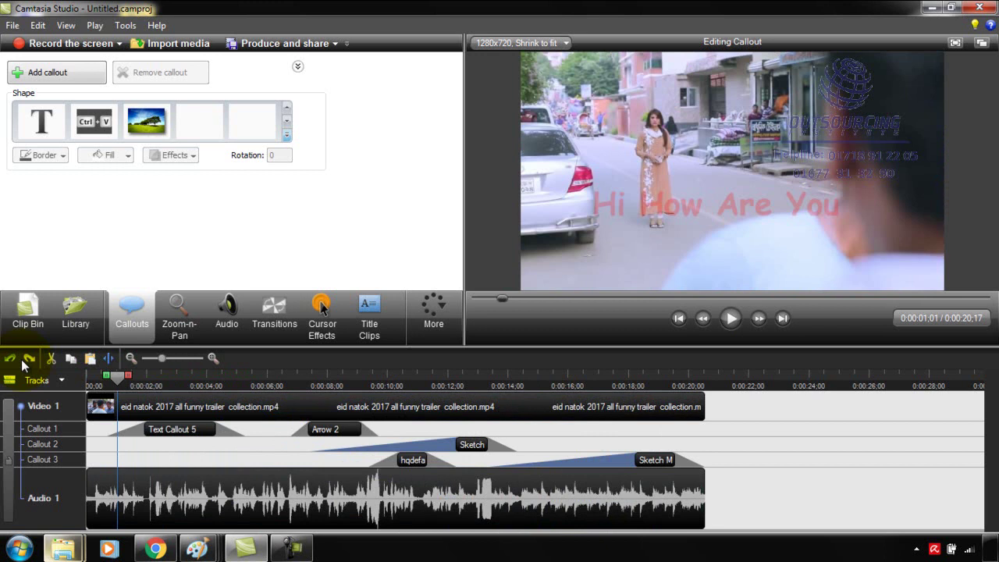
left_click(287, 136)
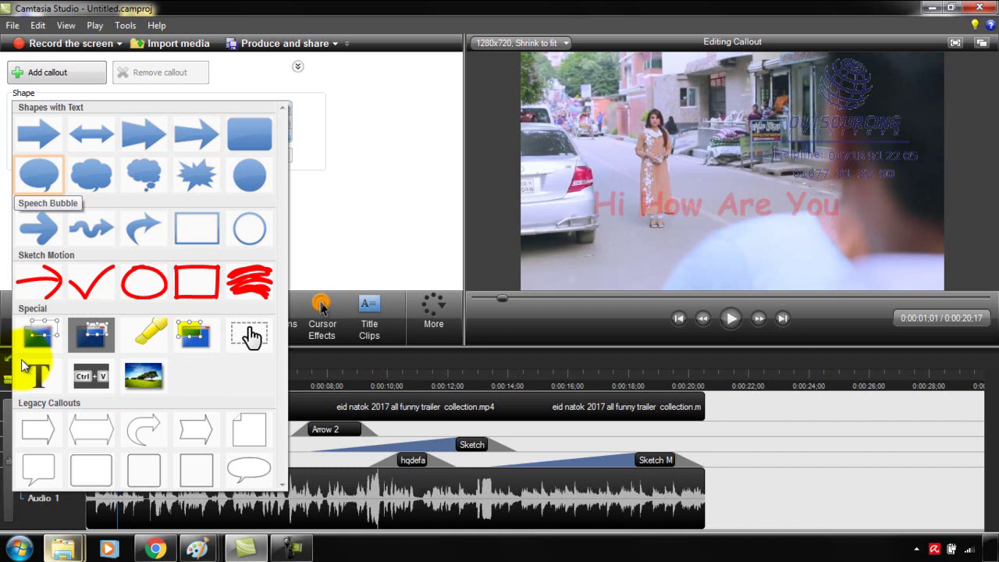
left_click(39, 173)
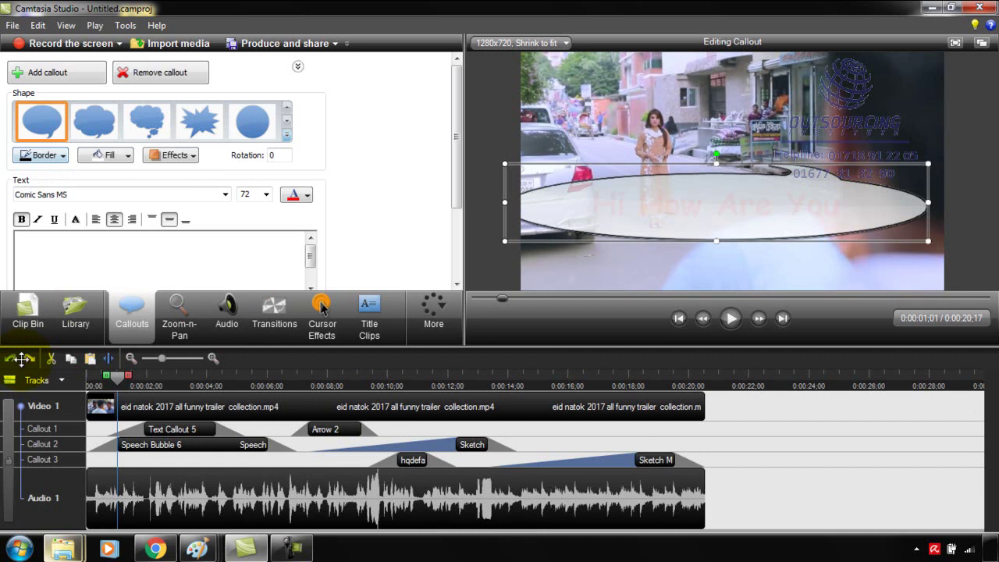
left_click_drag(504, 203, 778, 203)
left_click_drag(853, 203, 700, 195)
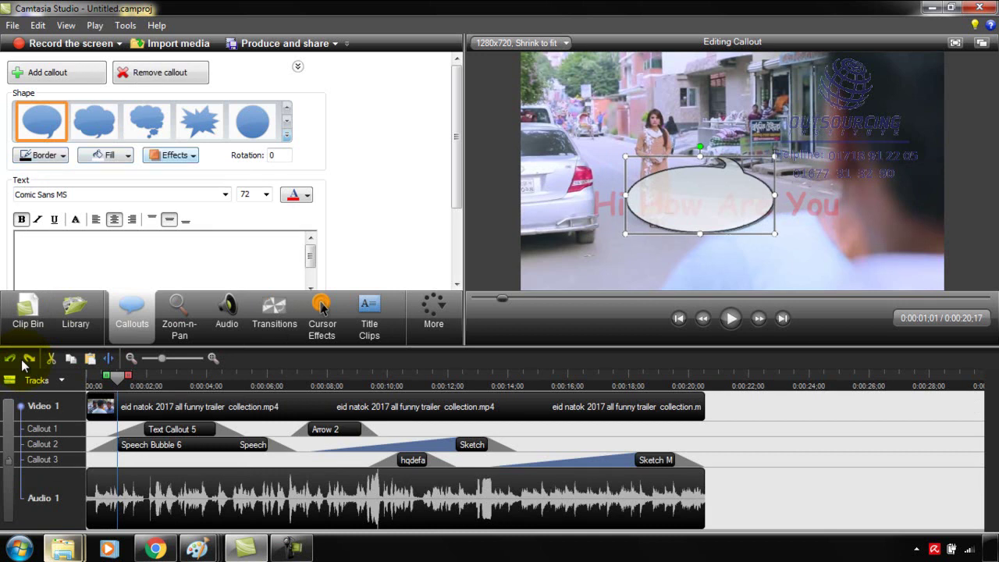
- Enter the text "safasf" in the speech bubble, and review its font choices and its fade and size properties
double_click(173, 262)
type("safasf")
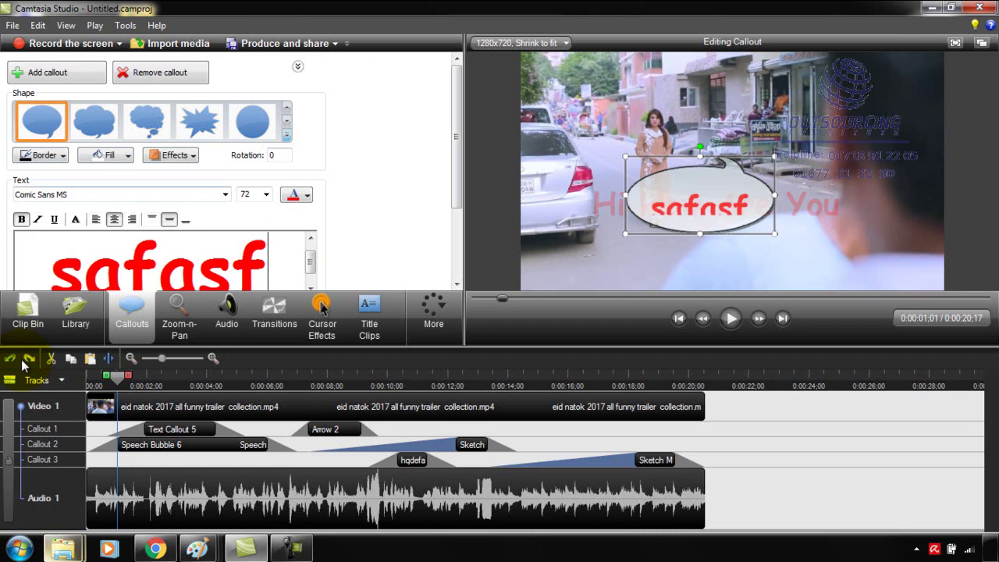
key("alt+Down")
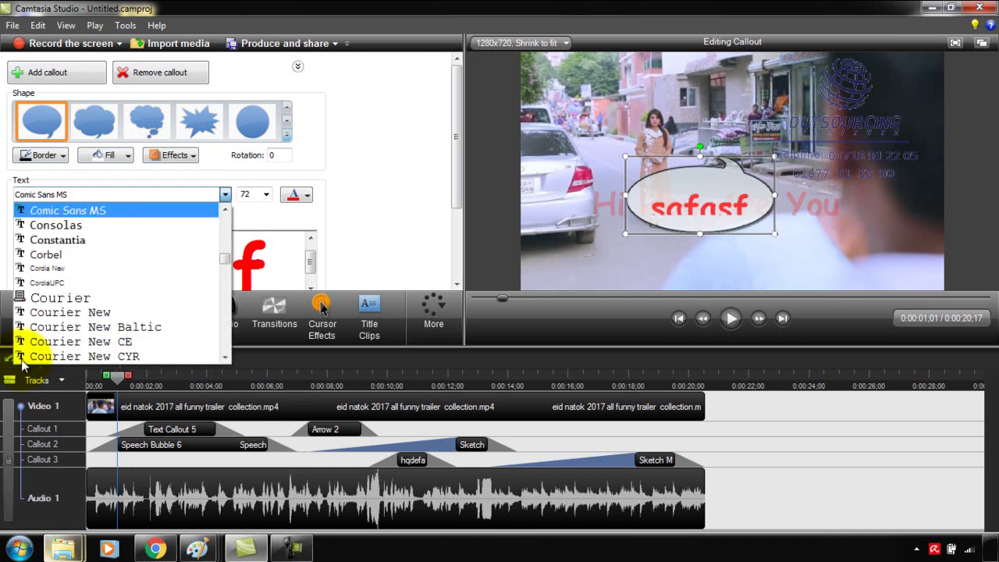
key("Escape")
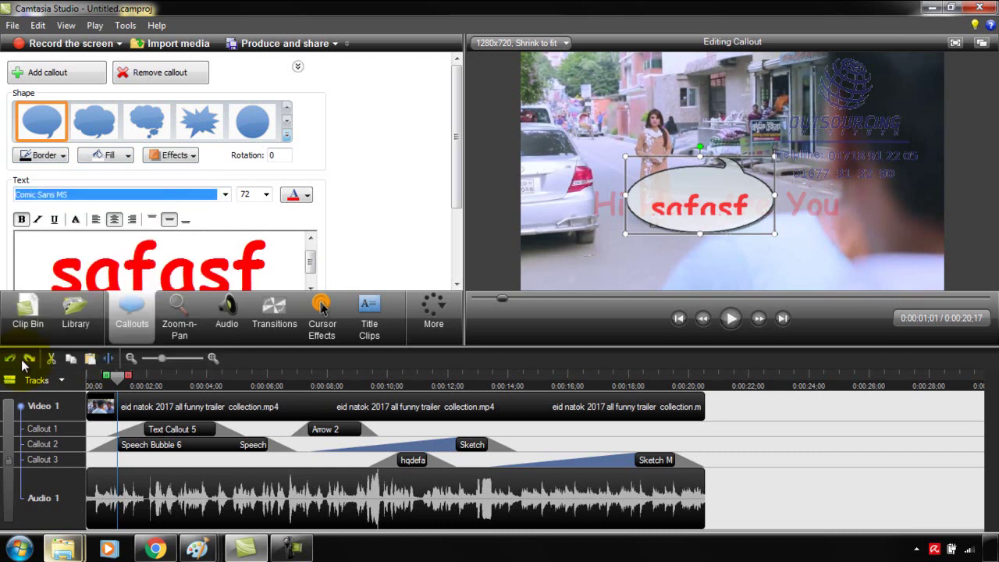
scroll(234, 171, "down", 3)
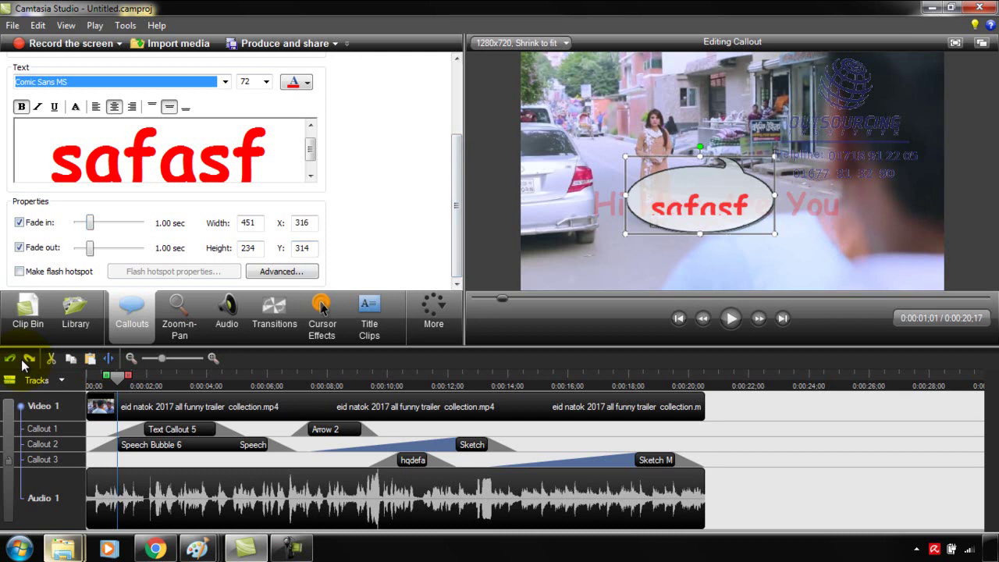
scroll(23, 364, "up", 3)
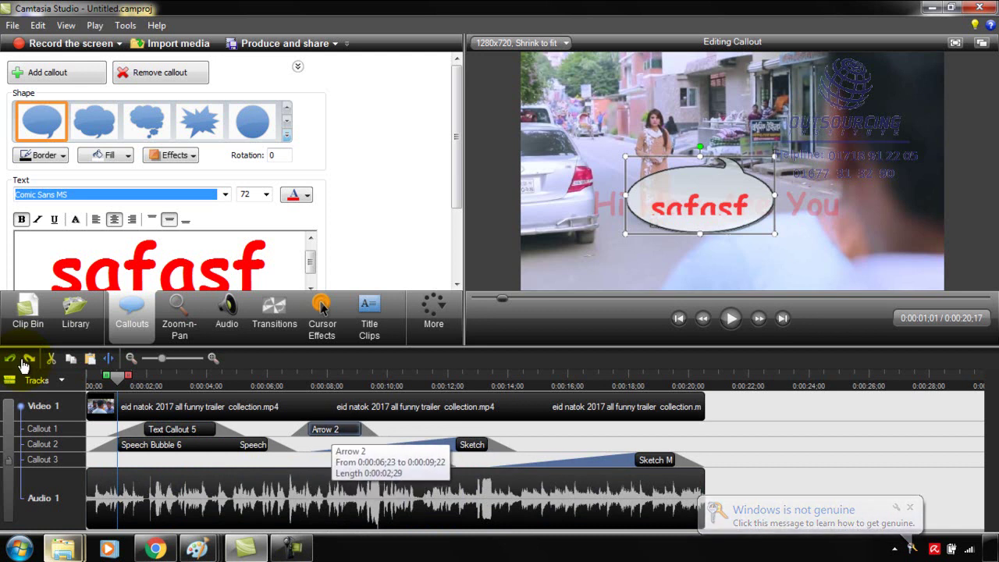
- Narrow the arrow callout in the video frame by bringing its tail end inward
double_click(331, 430)
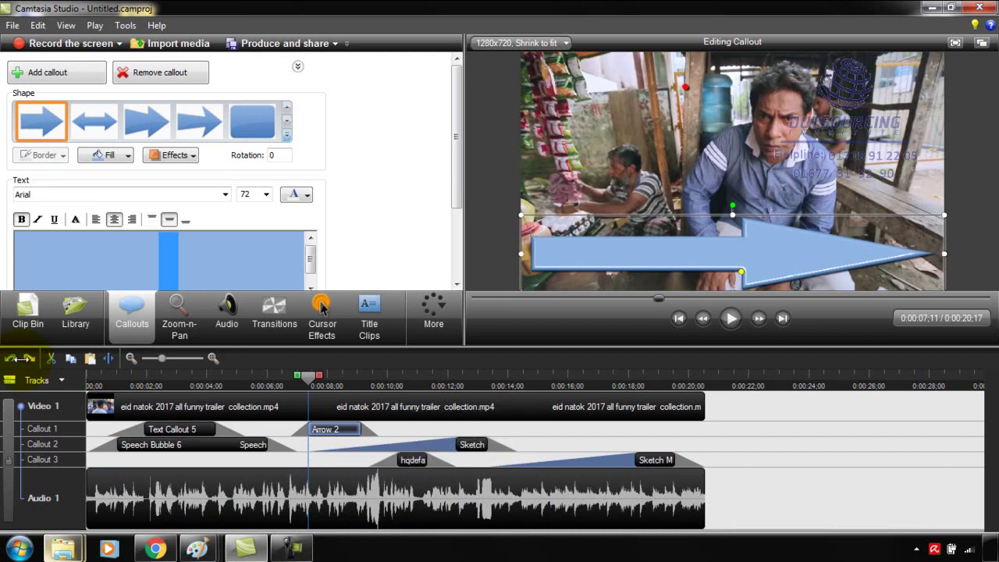
left_click(12, 358)
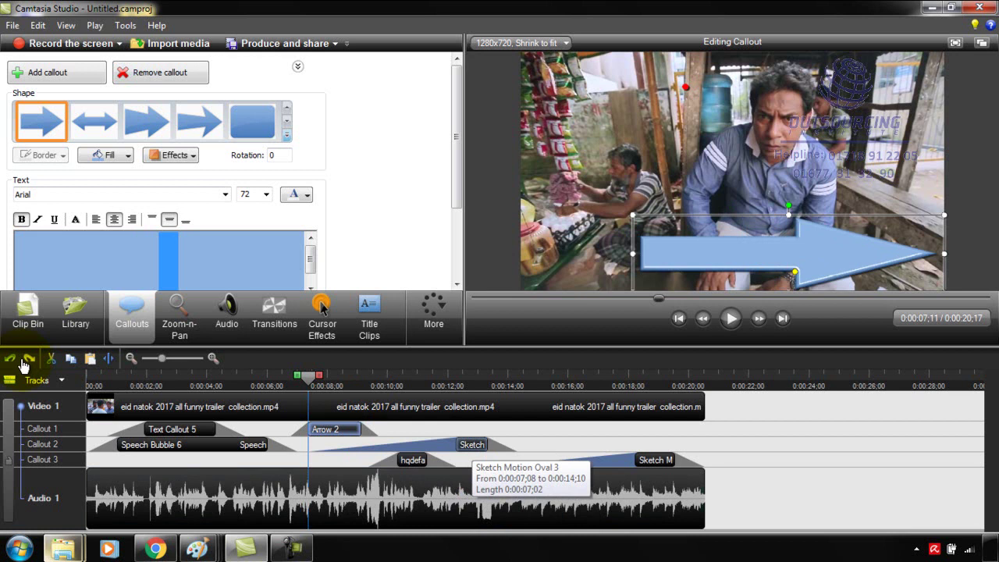
- Remove the sketch motion oval and the hqdefault image callout from the timeline
left_click(457, 444)
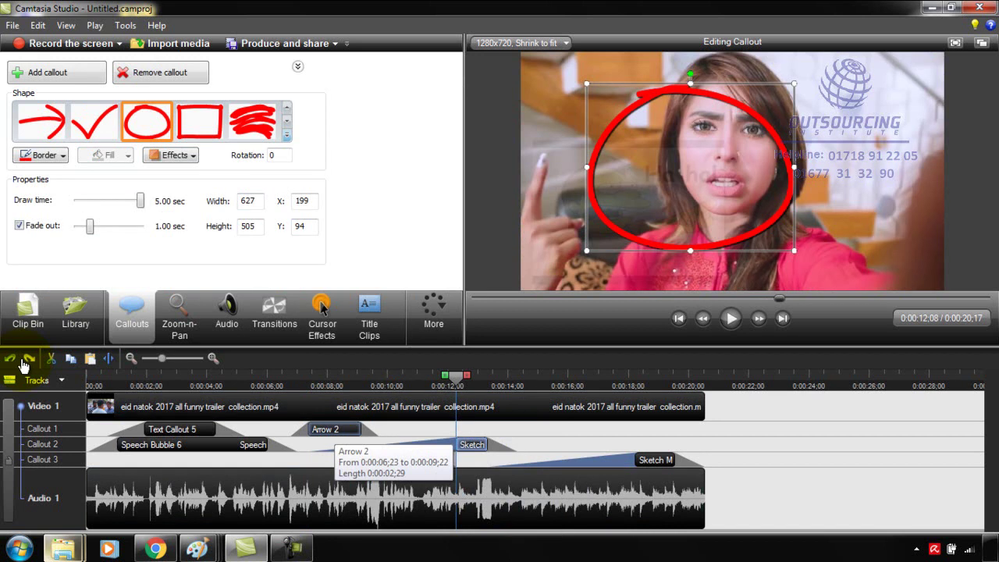
left_click(23, 362)
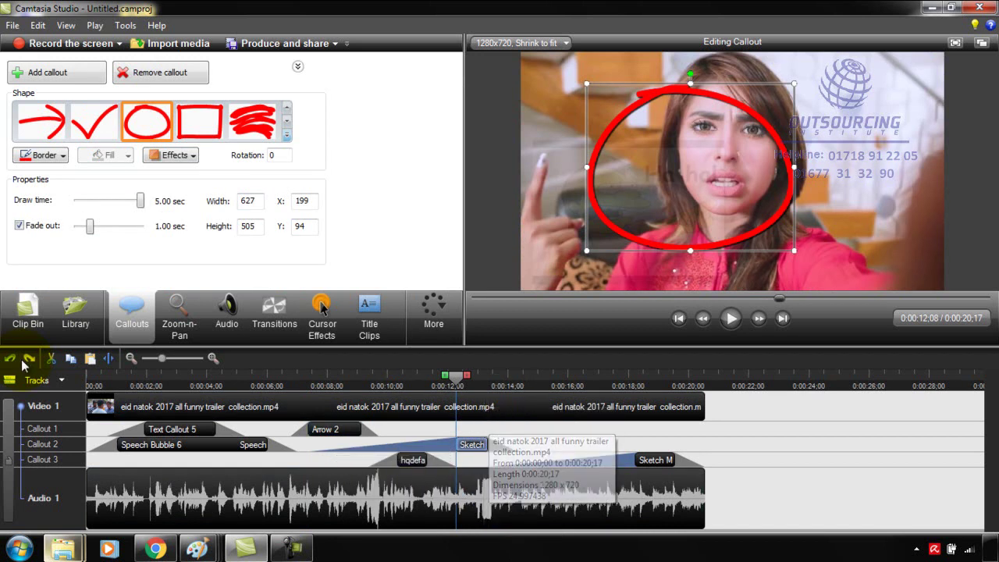
right_click(471, 447)
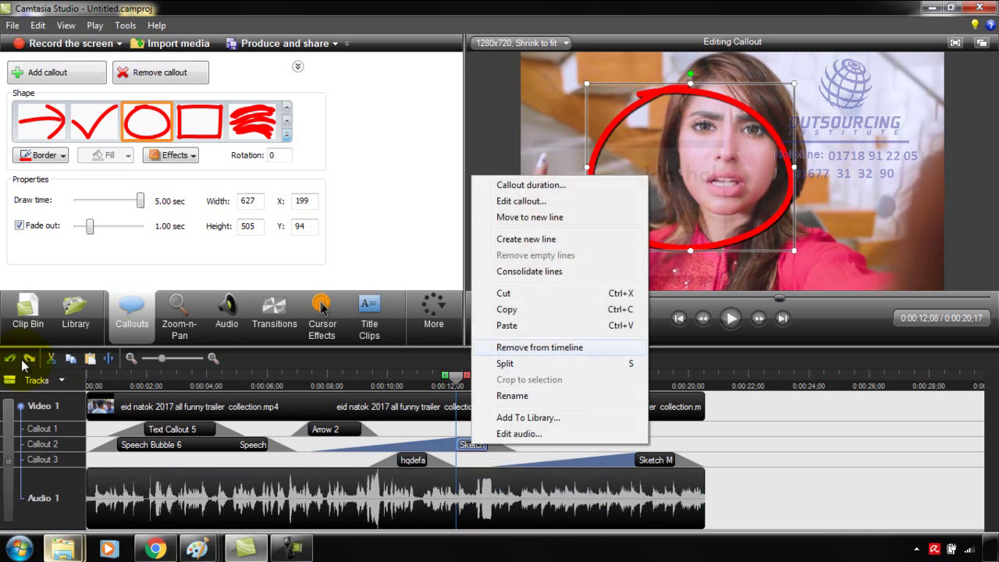
left_click(539, 347)
left_click(412, 459)
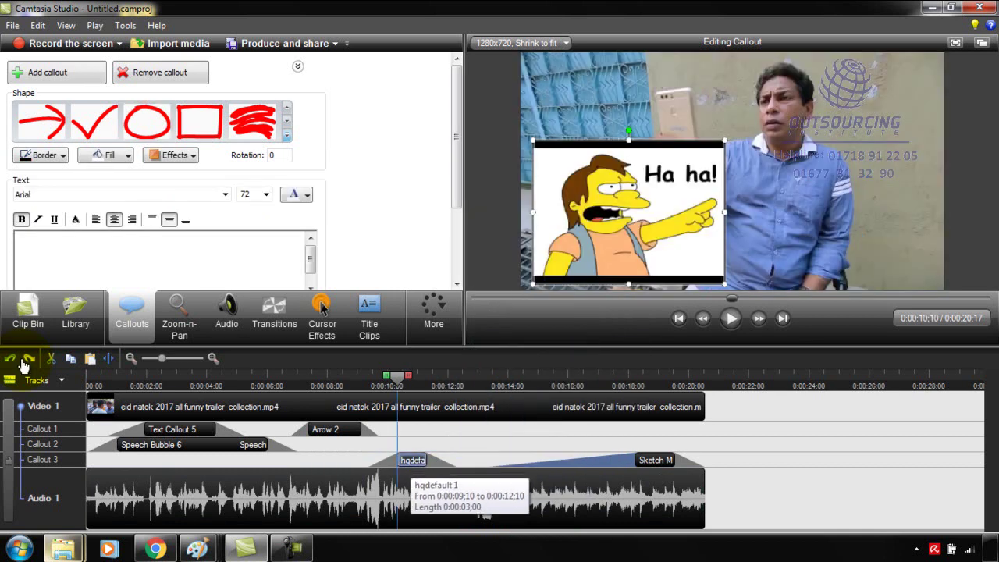
right_click(412, 462)
left_click(460, 362)
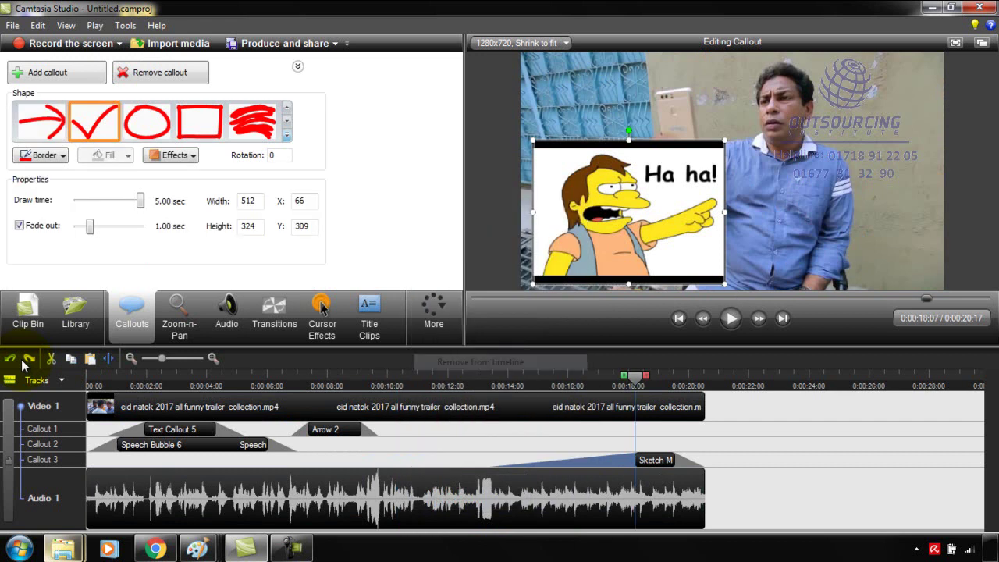
- Remove the arrow callout and the sketch motion checkmark from the timeline
left_click(326, 429)
right_click(328, 429)
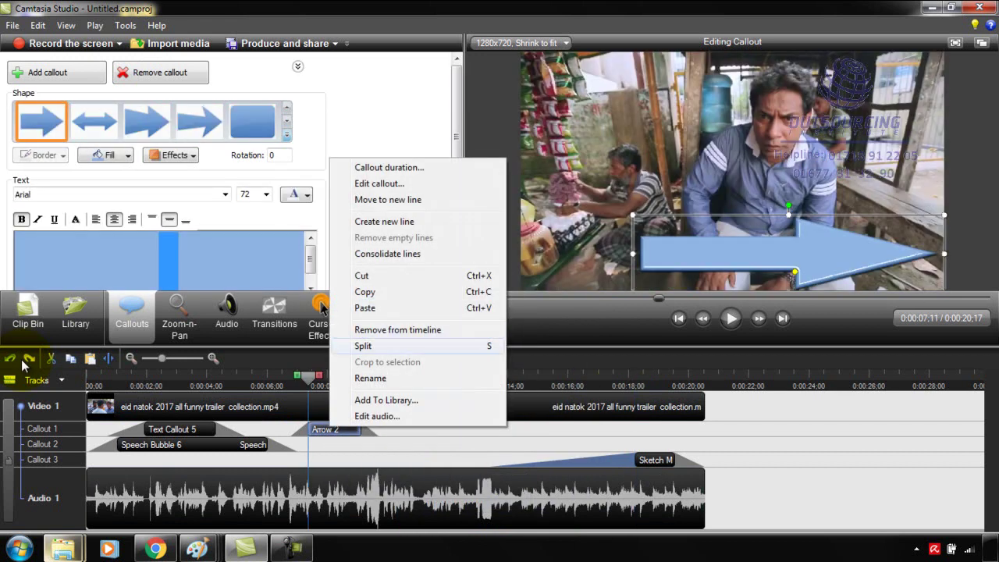
left_click(397, 329)
left_click(656, 459)
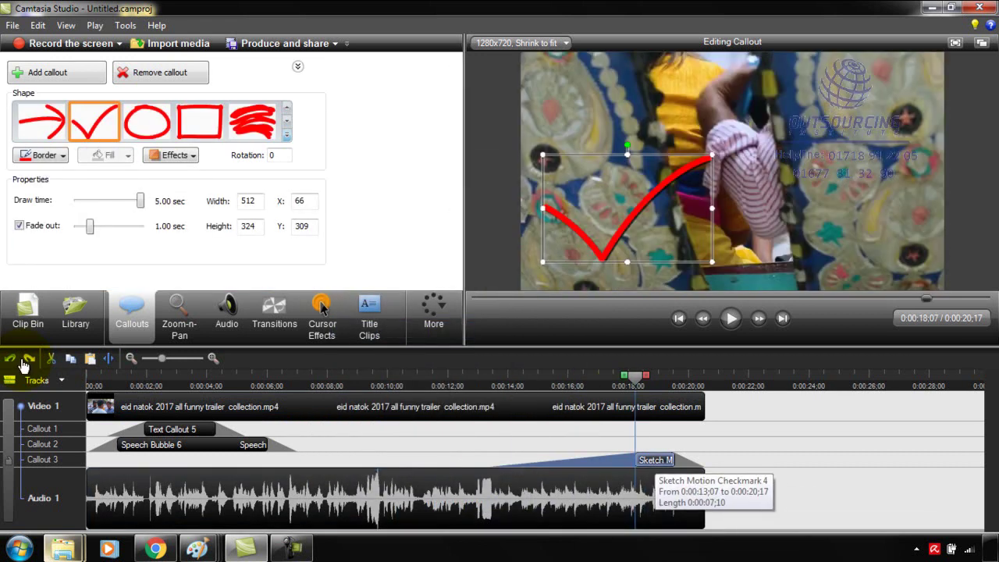
right_click(656, 459)
left_click(686, 359)
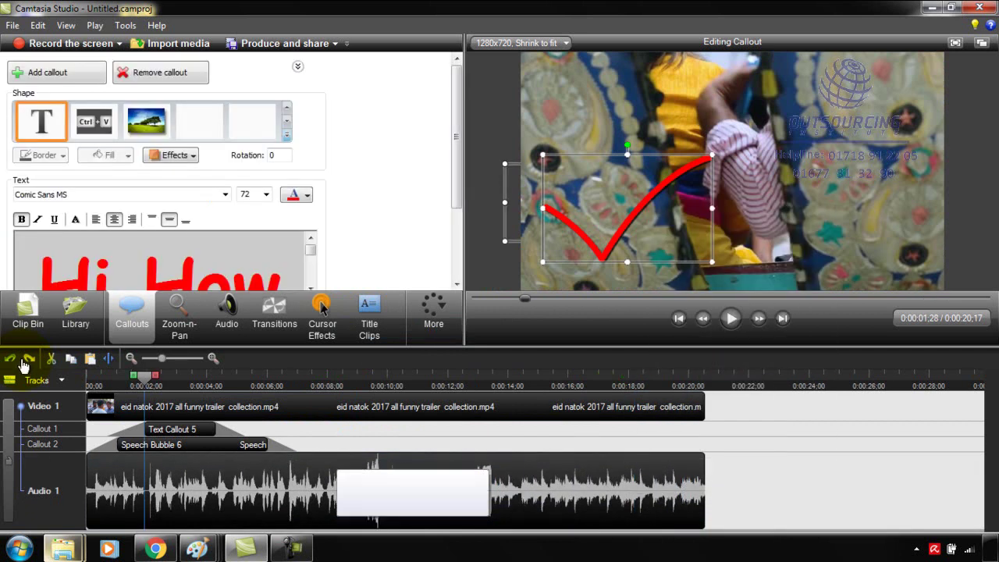